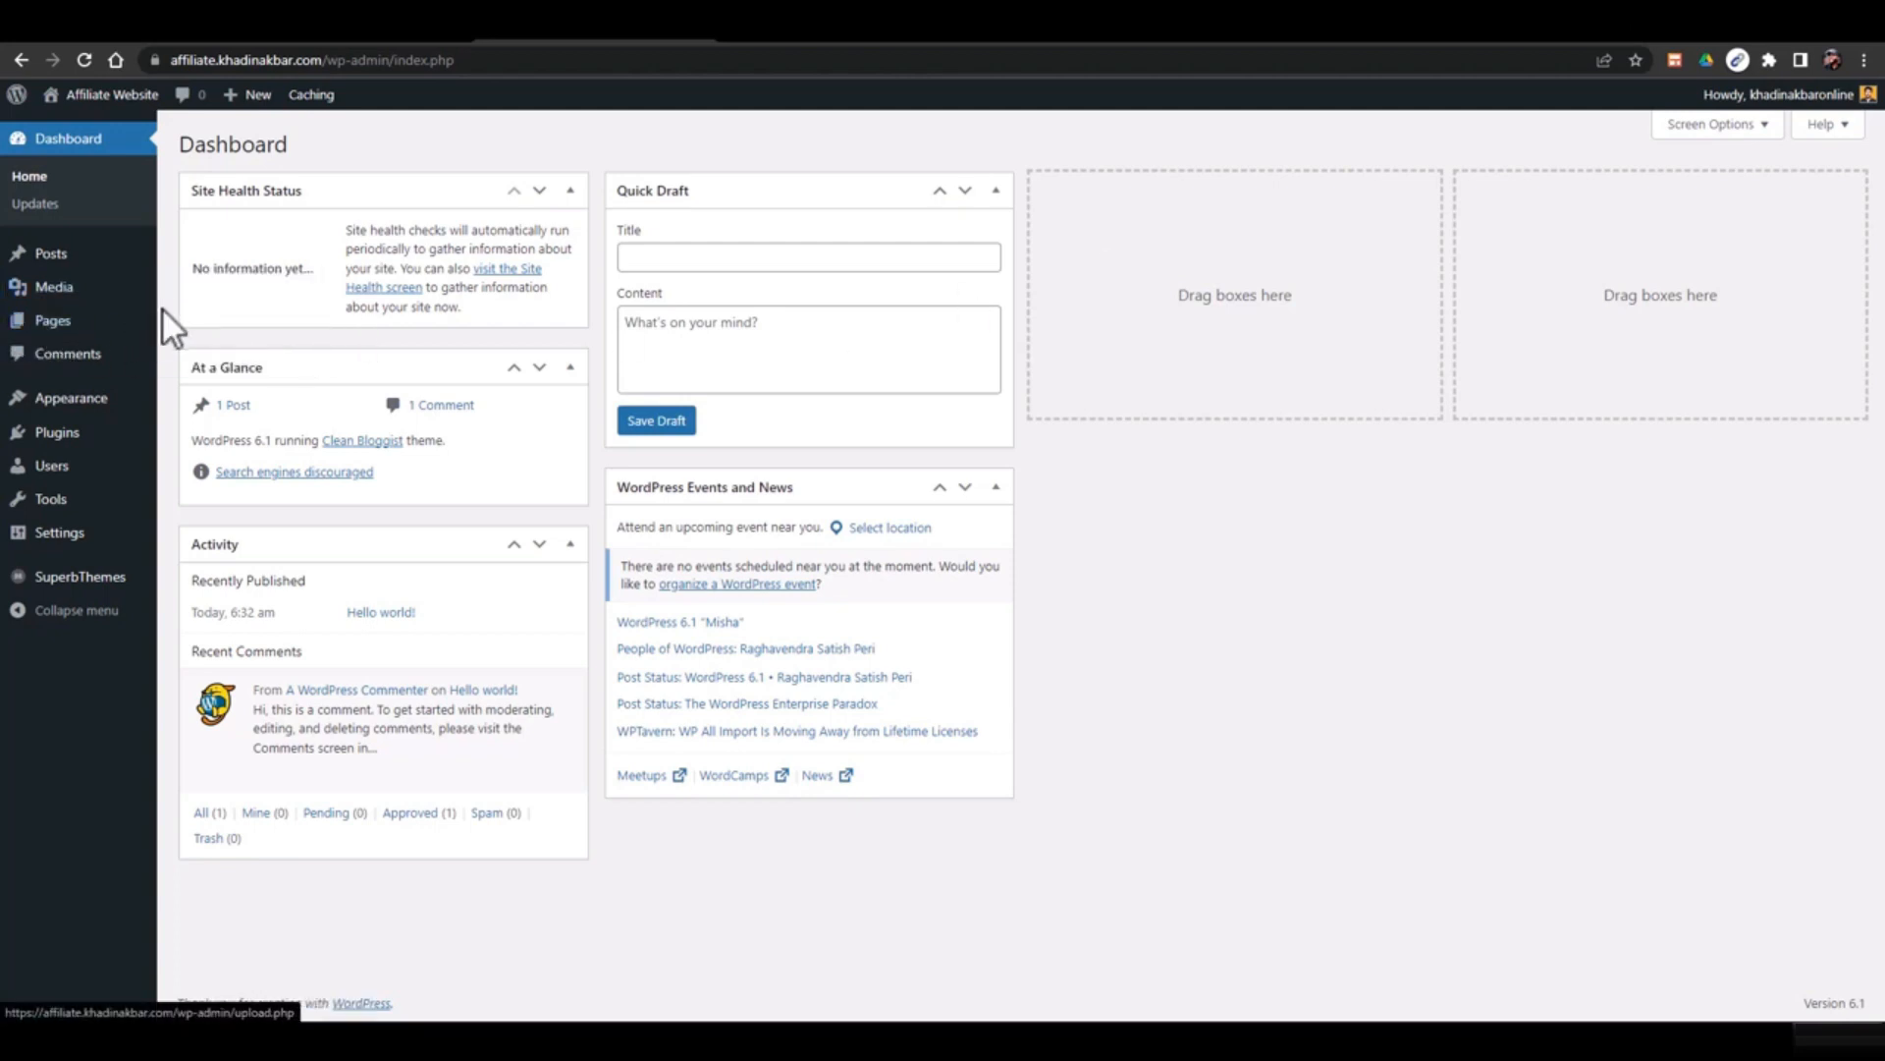
Open the empty Pages list and start a new page in the block editor
click(209, 330)
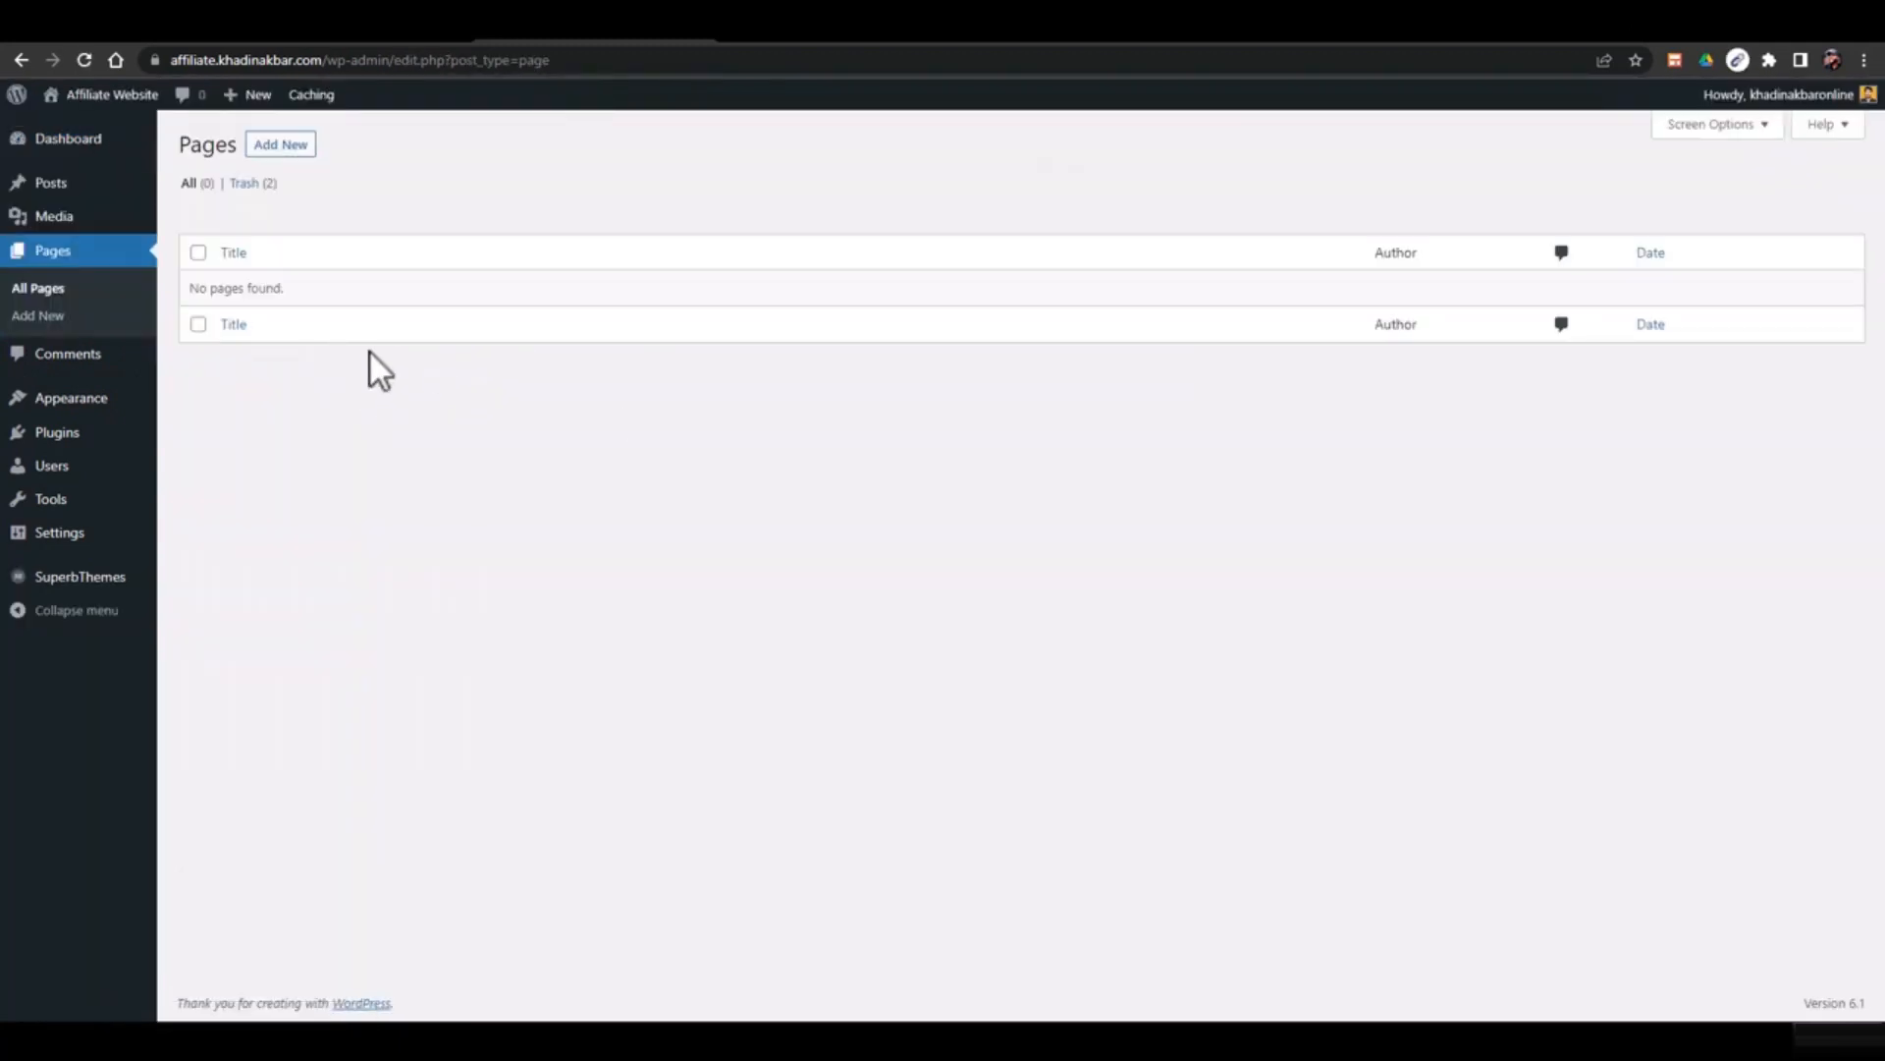
click(291, 146)
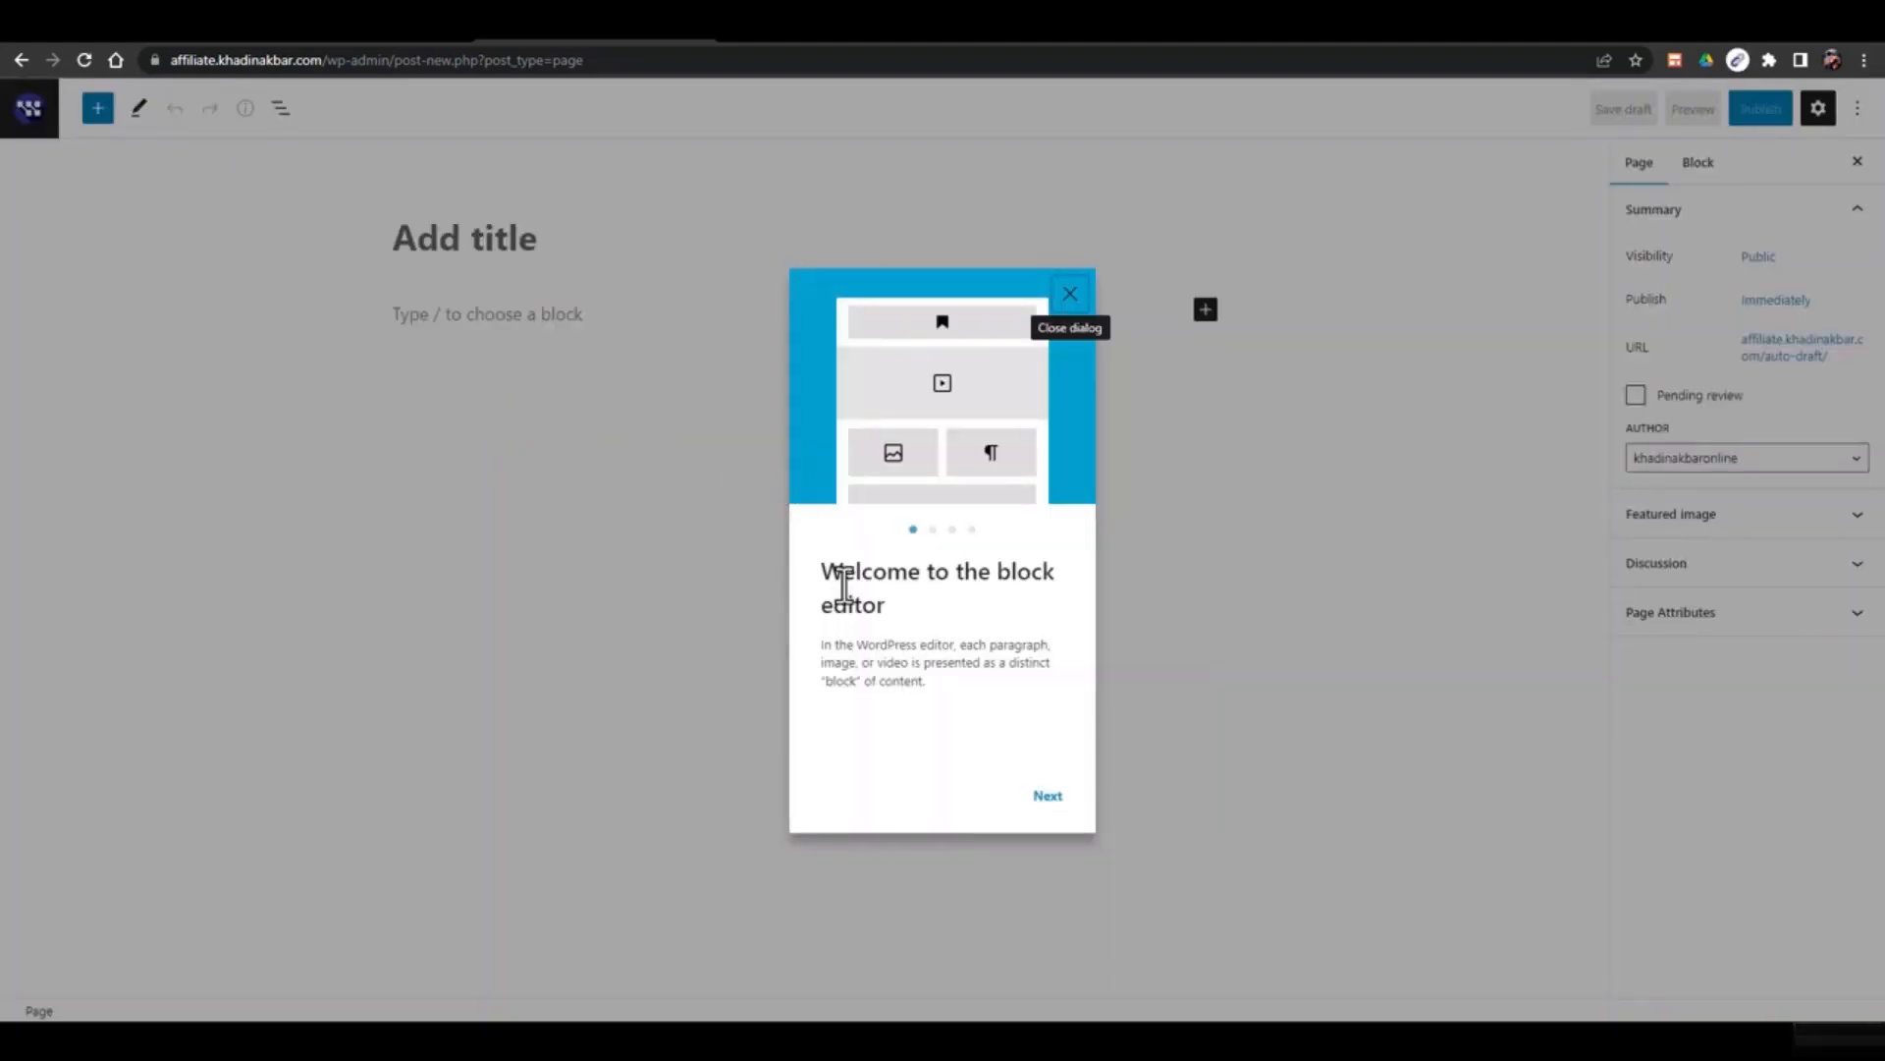
Step through and dismiss the block editor welcome guide
click(1047, 797)
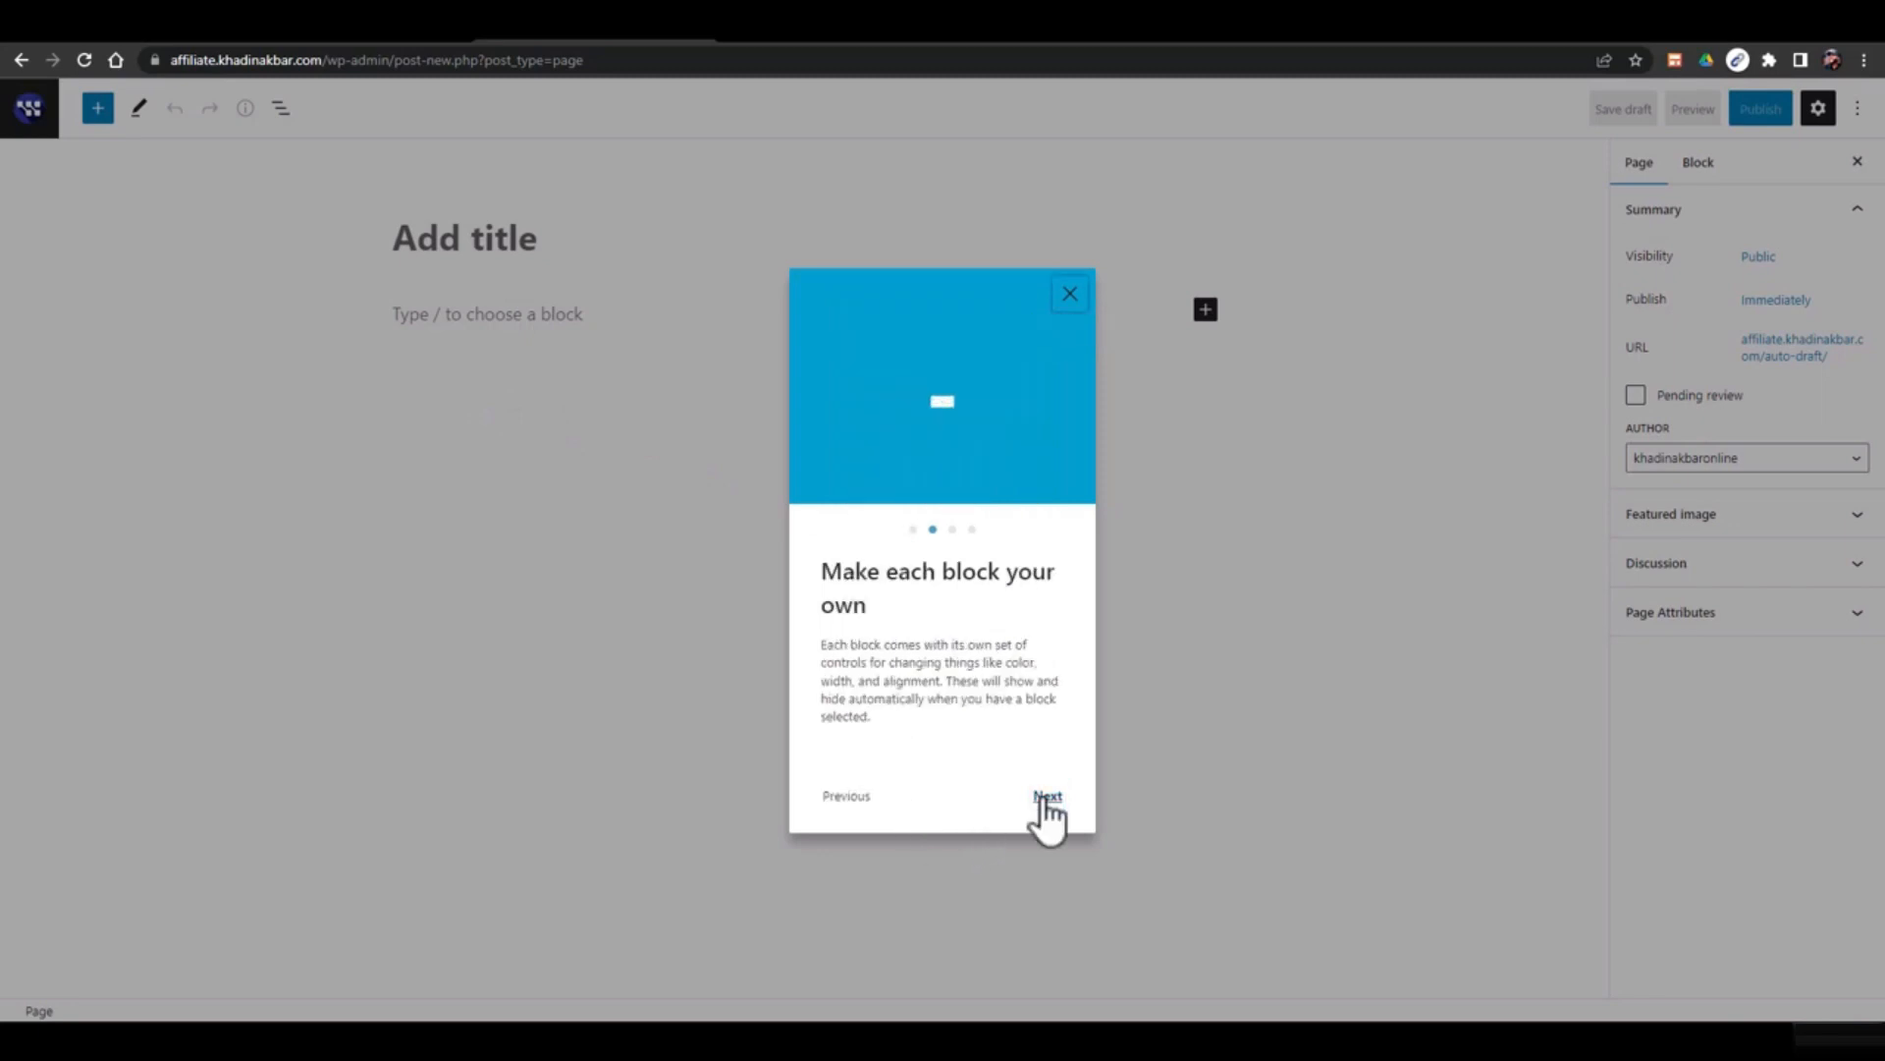
click(1047, 797)
click(1046, 798)
click(1041, 798)
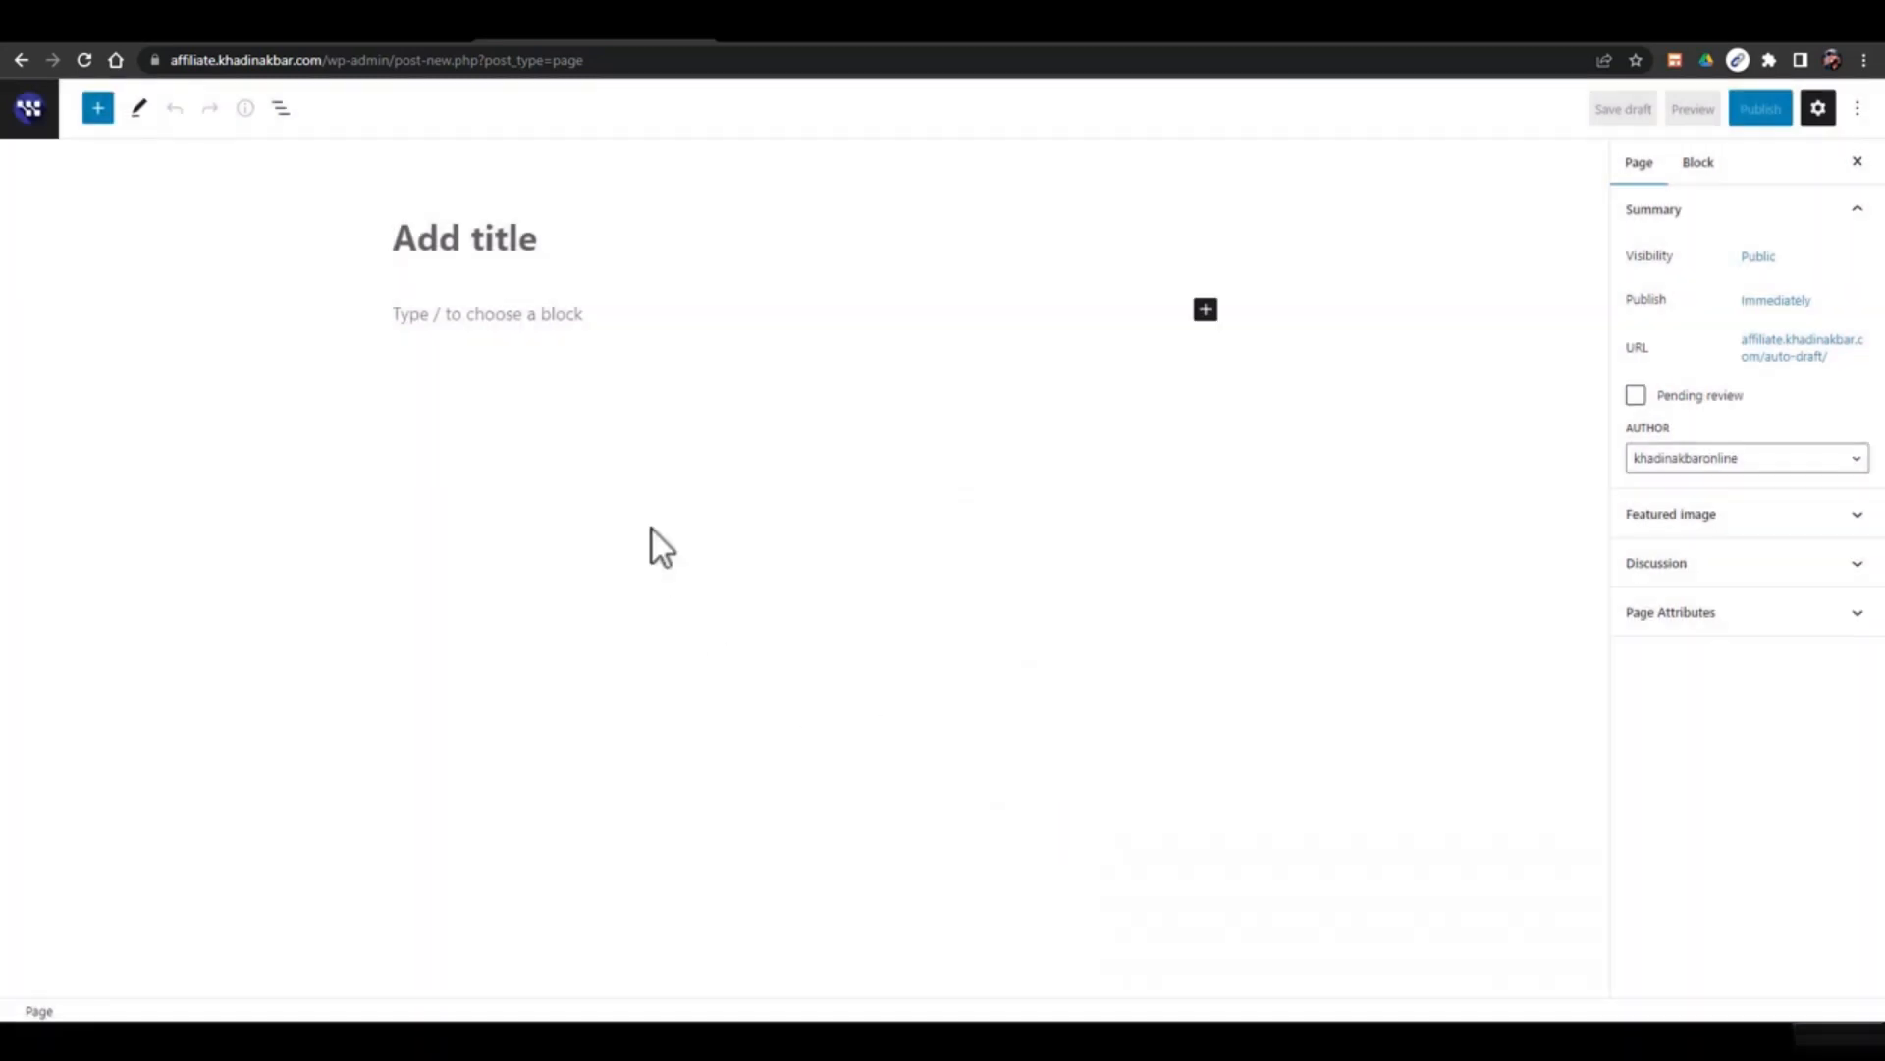
Title the new page 'Privacy Policy'
click(579, 253)
text(pR)
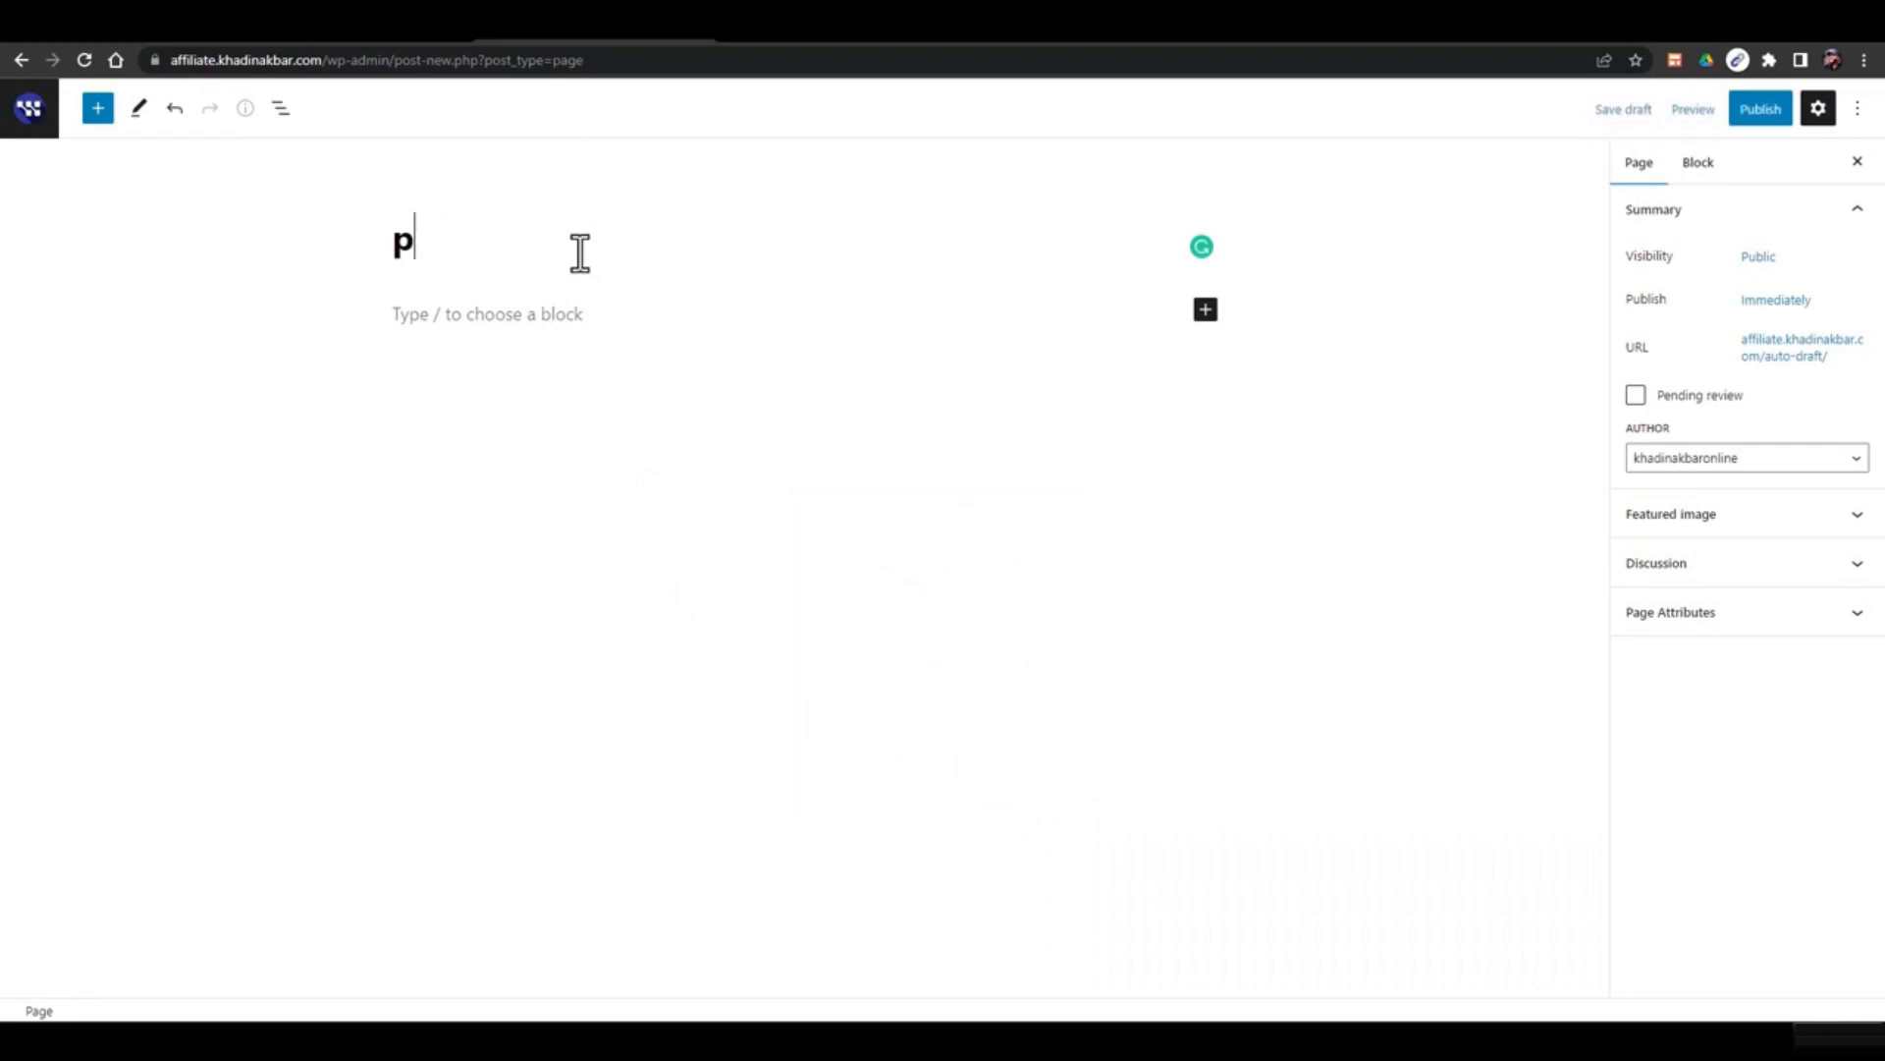
key(BackSpace)
key(BackSpace)
text(Prii)
key(BackSpace)
text(vacy Policy)
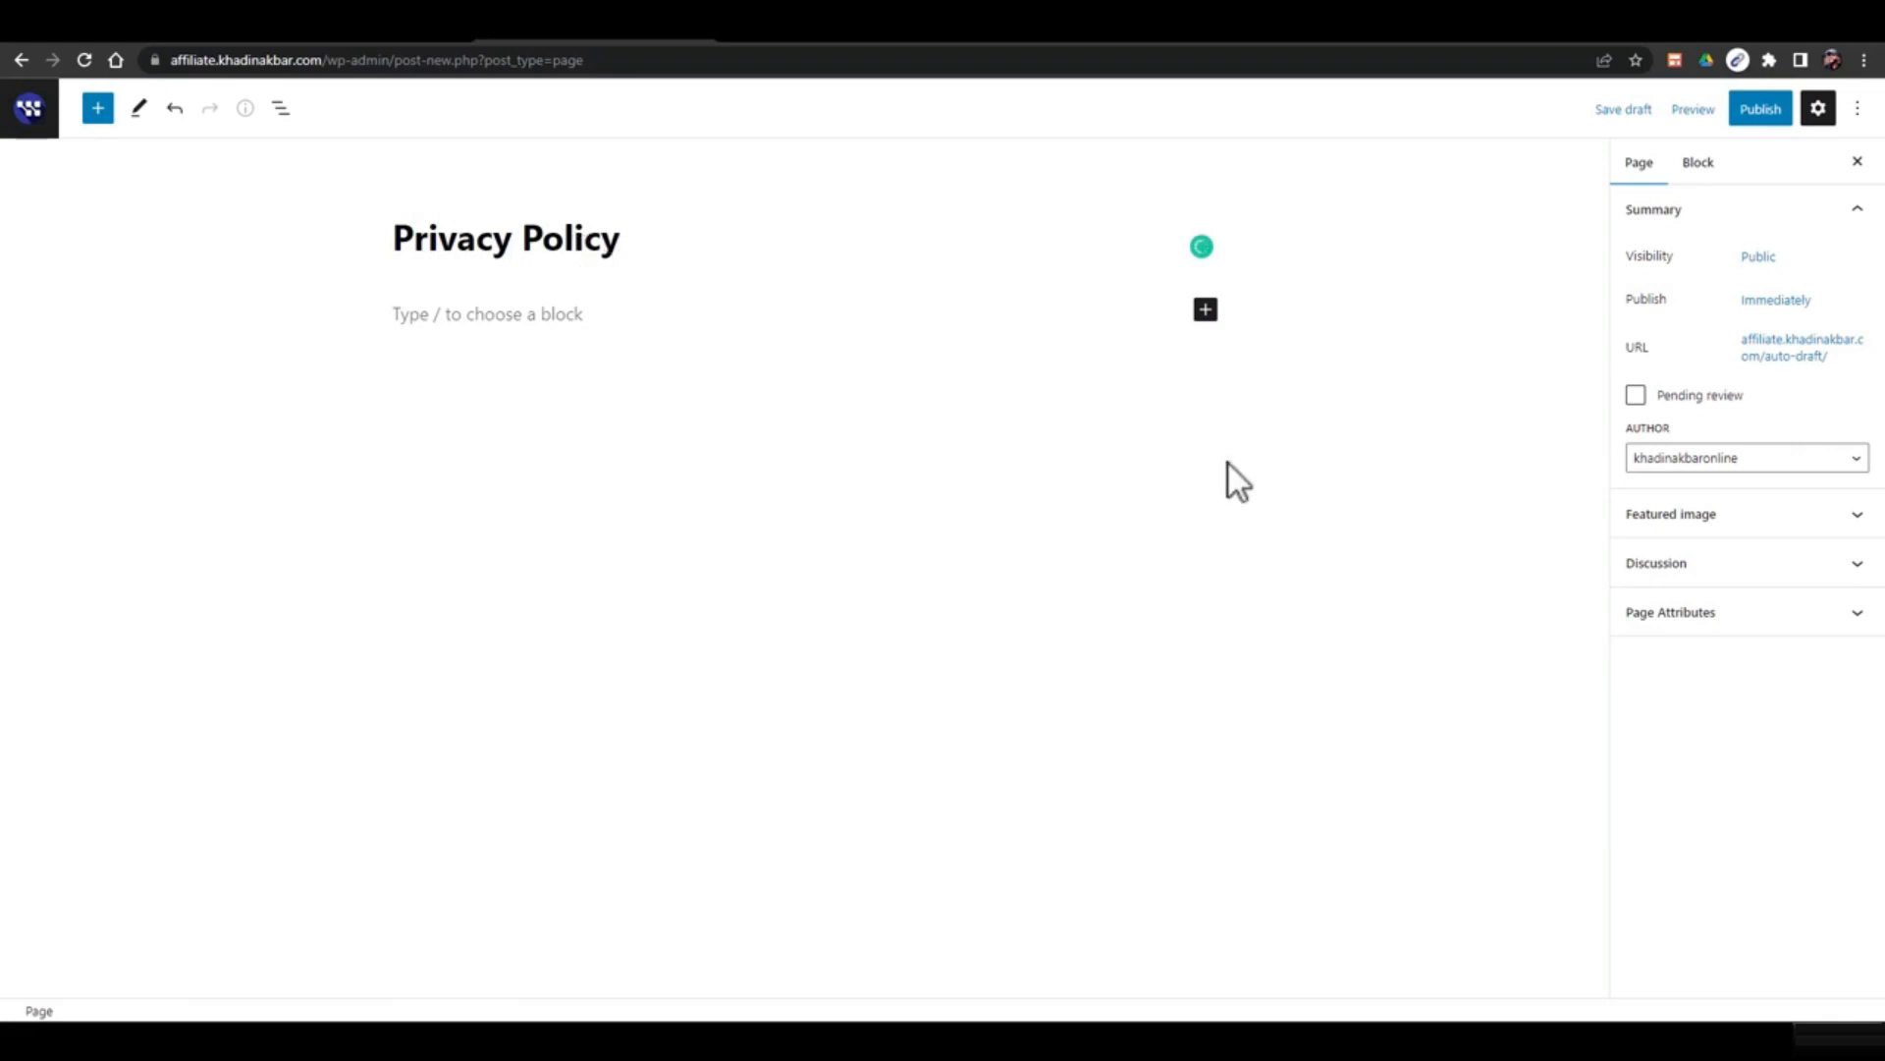
Collapse the Summary panel and leave the empty paragraph block deselected
click(1705, 520)
click(1705, 519)
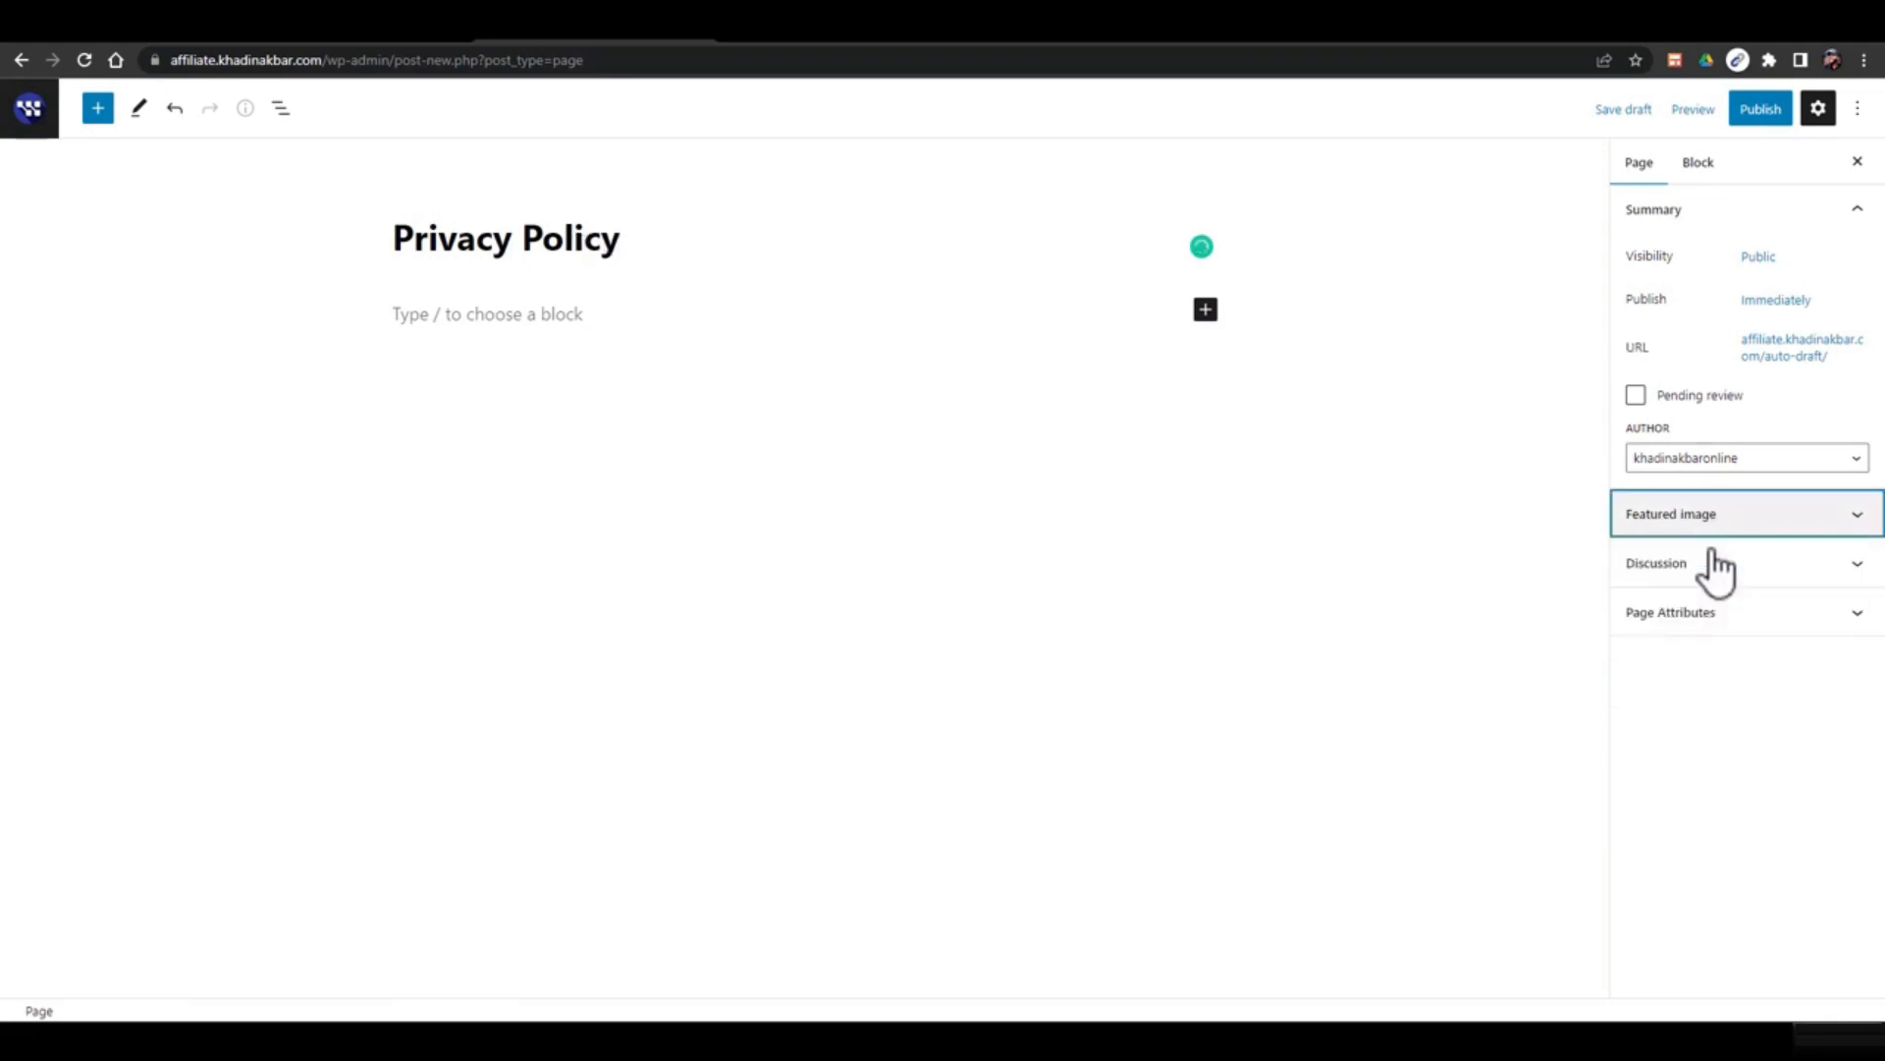
click(1705, 191)
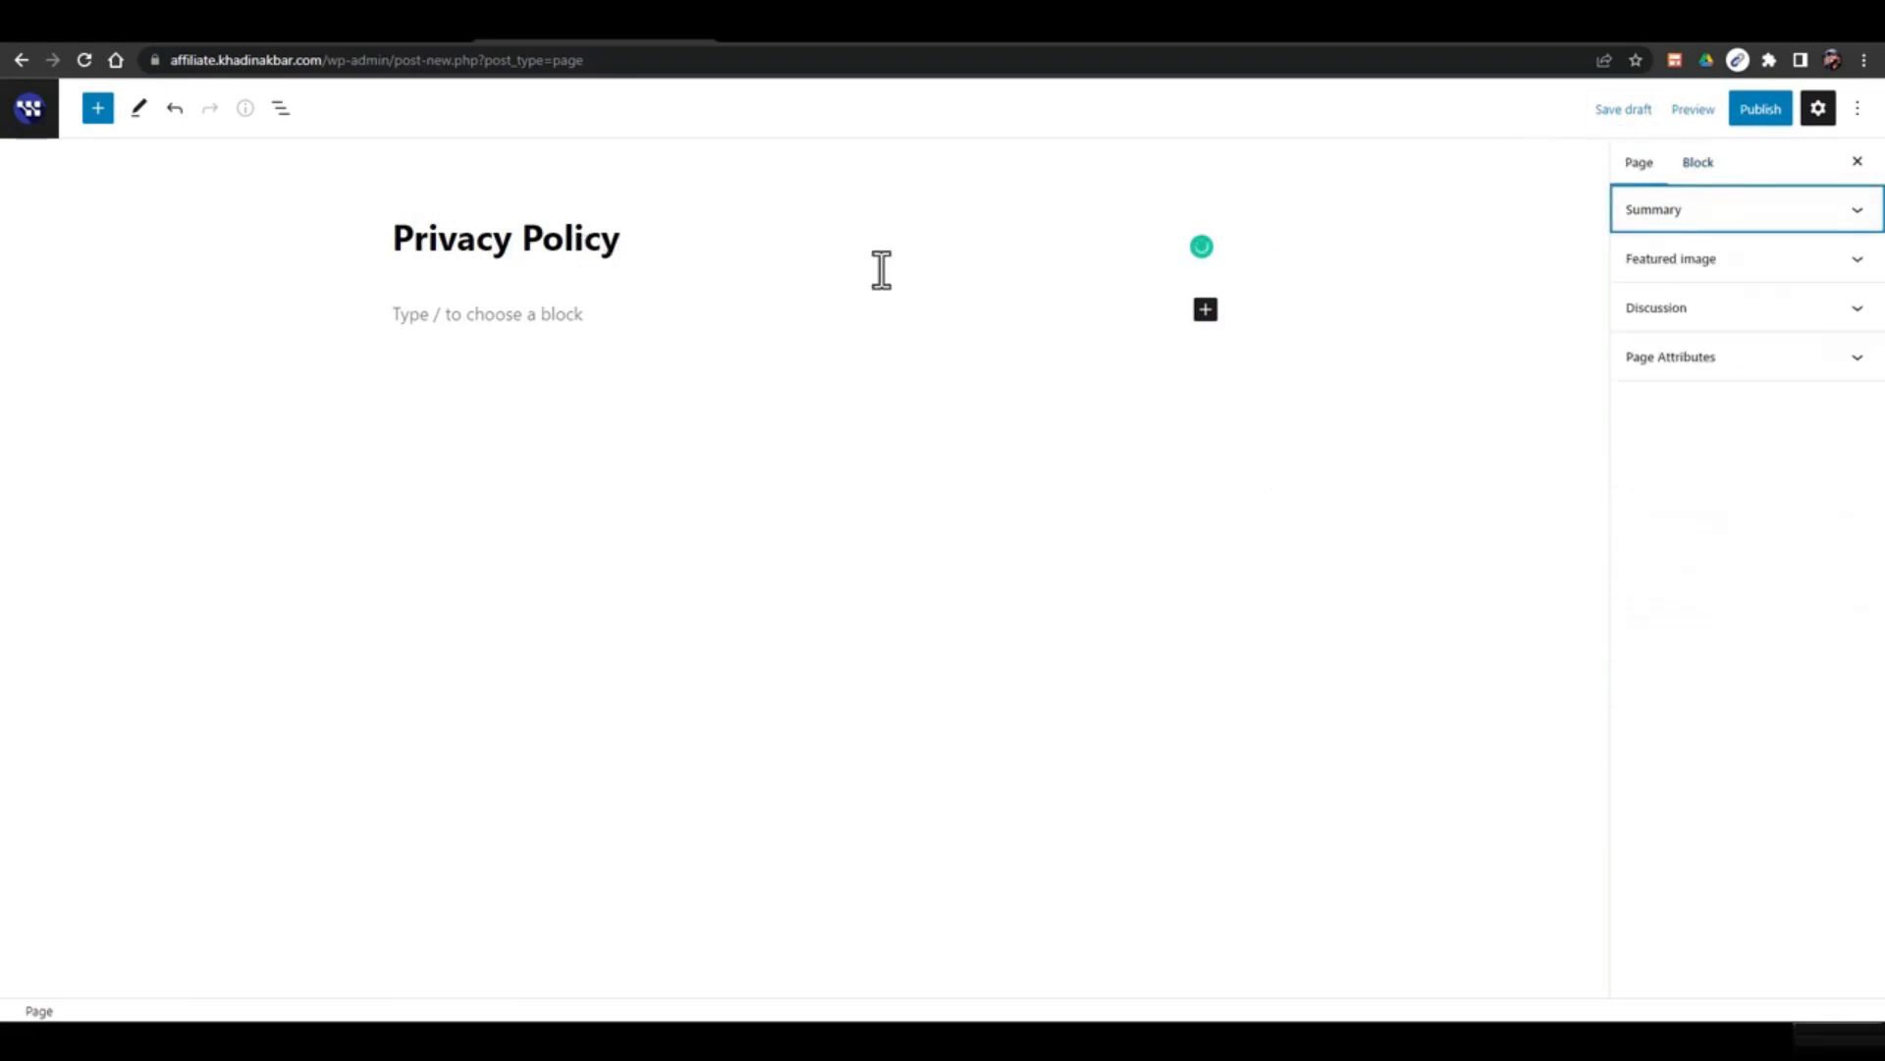
click(411, 313)
click(349, 277)
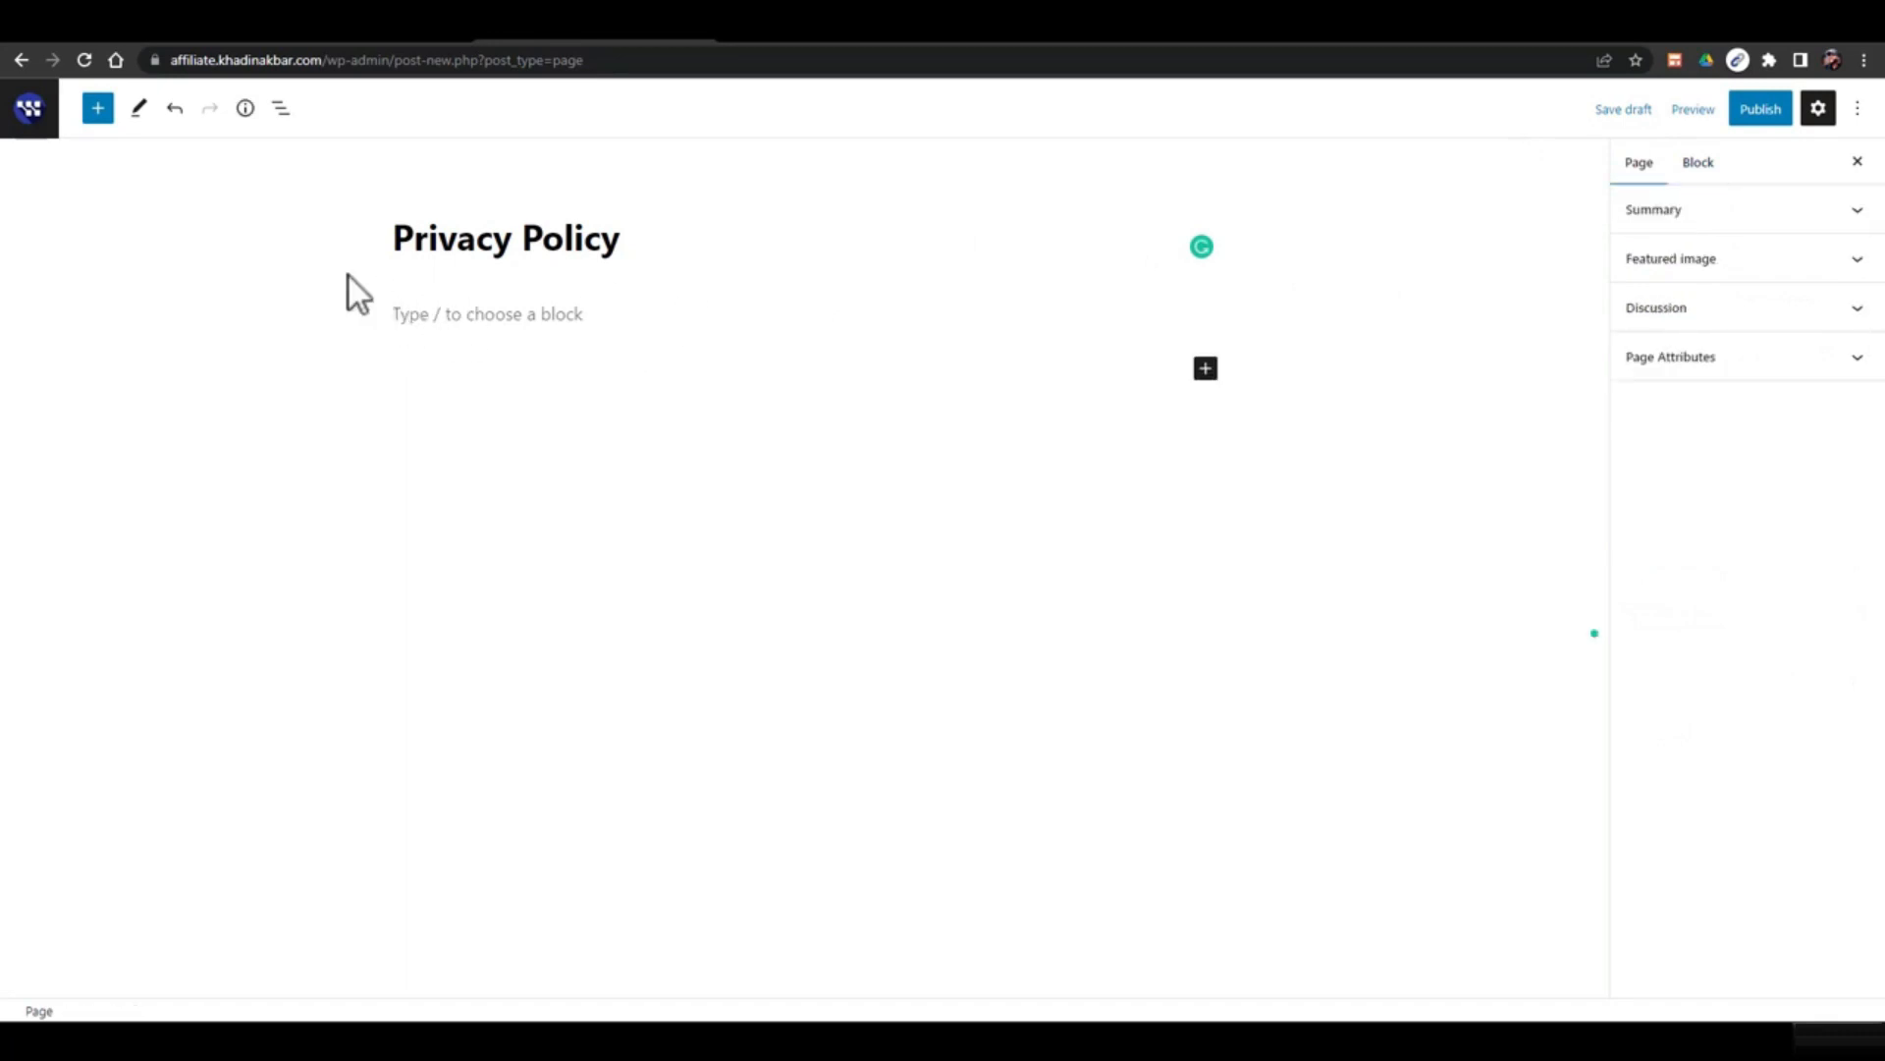
Browse the block inserter without adding anything, then switch to the Google results tab
click(95, 110)
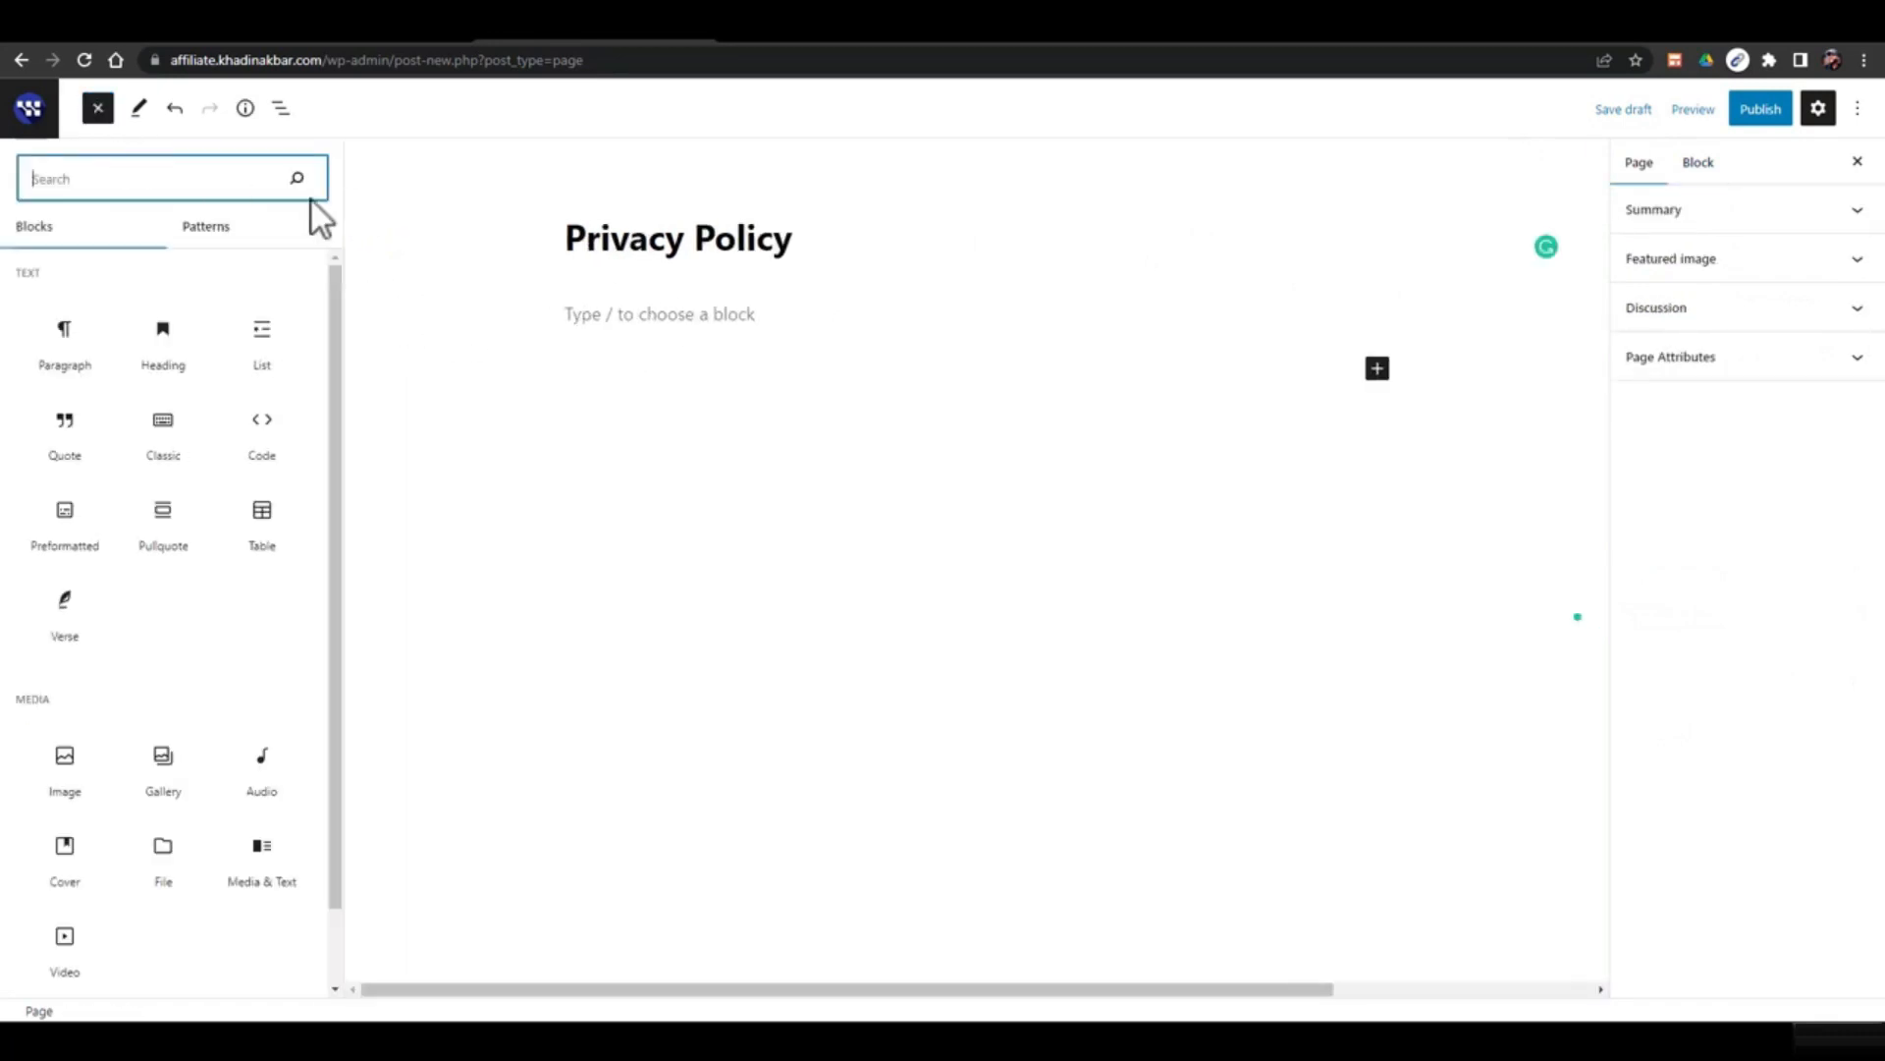
scroll(258, 413, down, 3)
scroll(197, 422, down, 10)
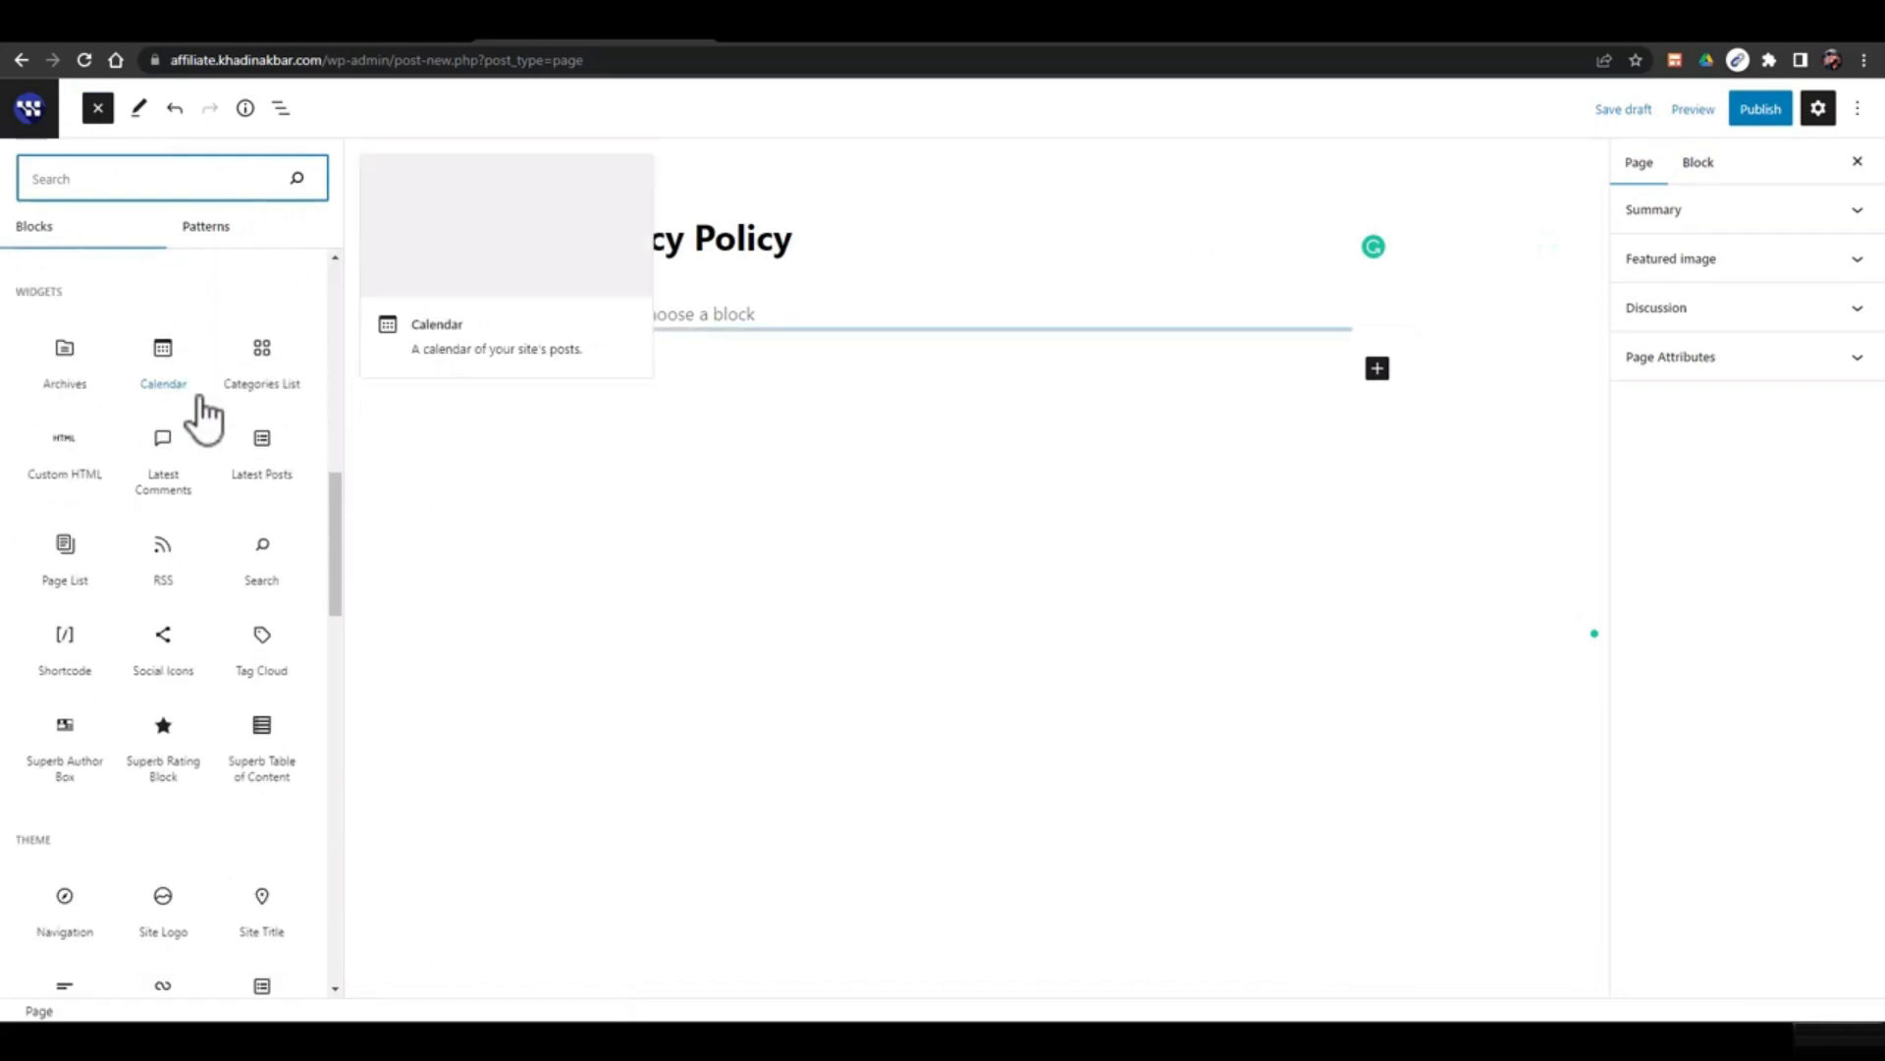
scroll(147, 570, down, 12)
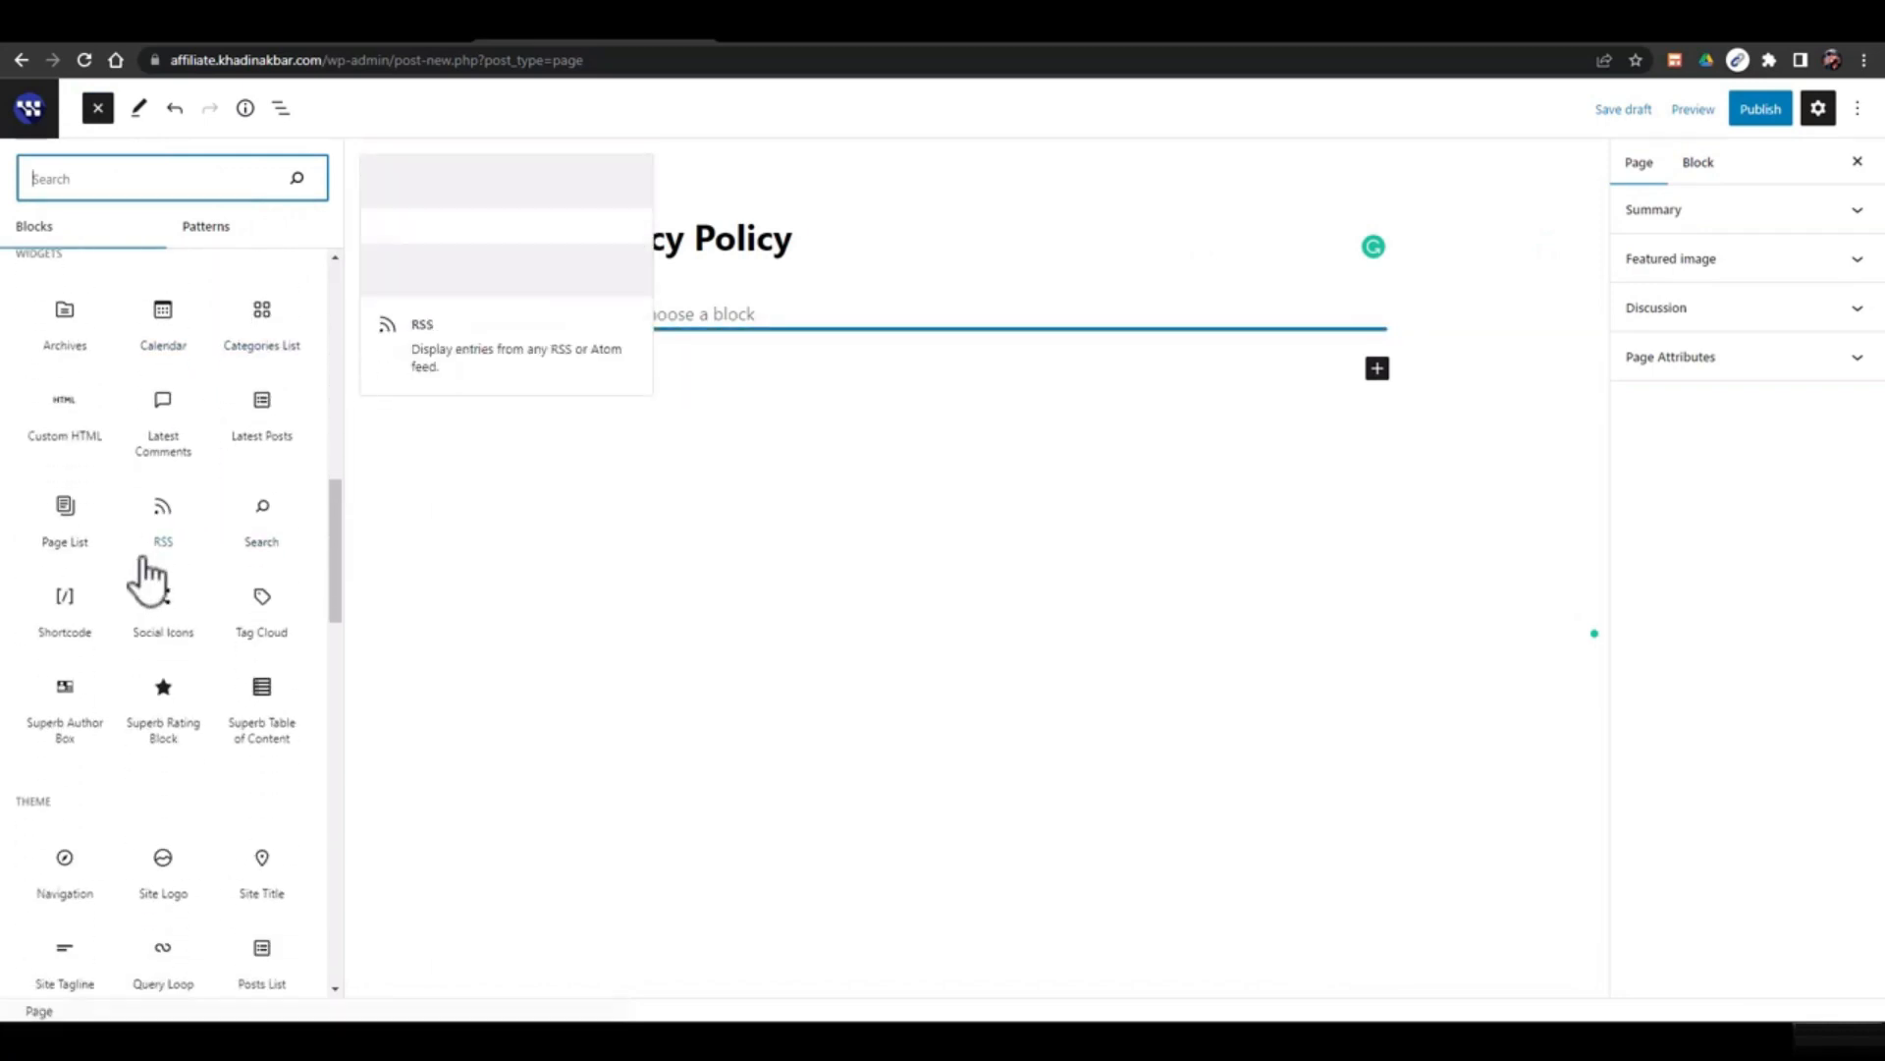
scroll(167, 535, down, 8)
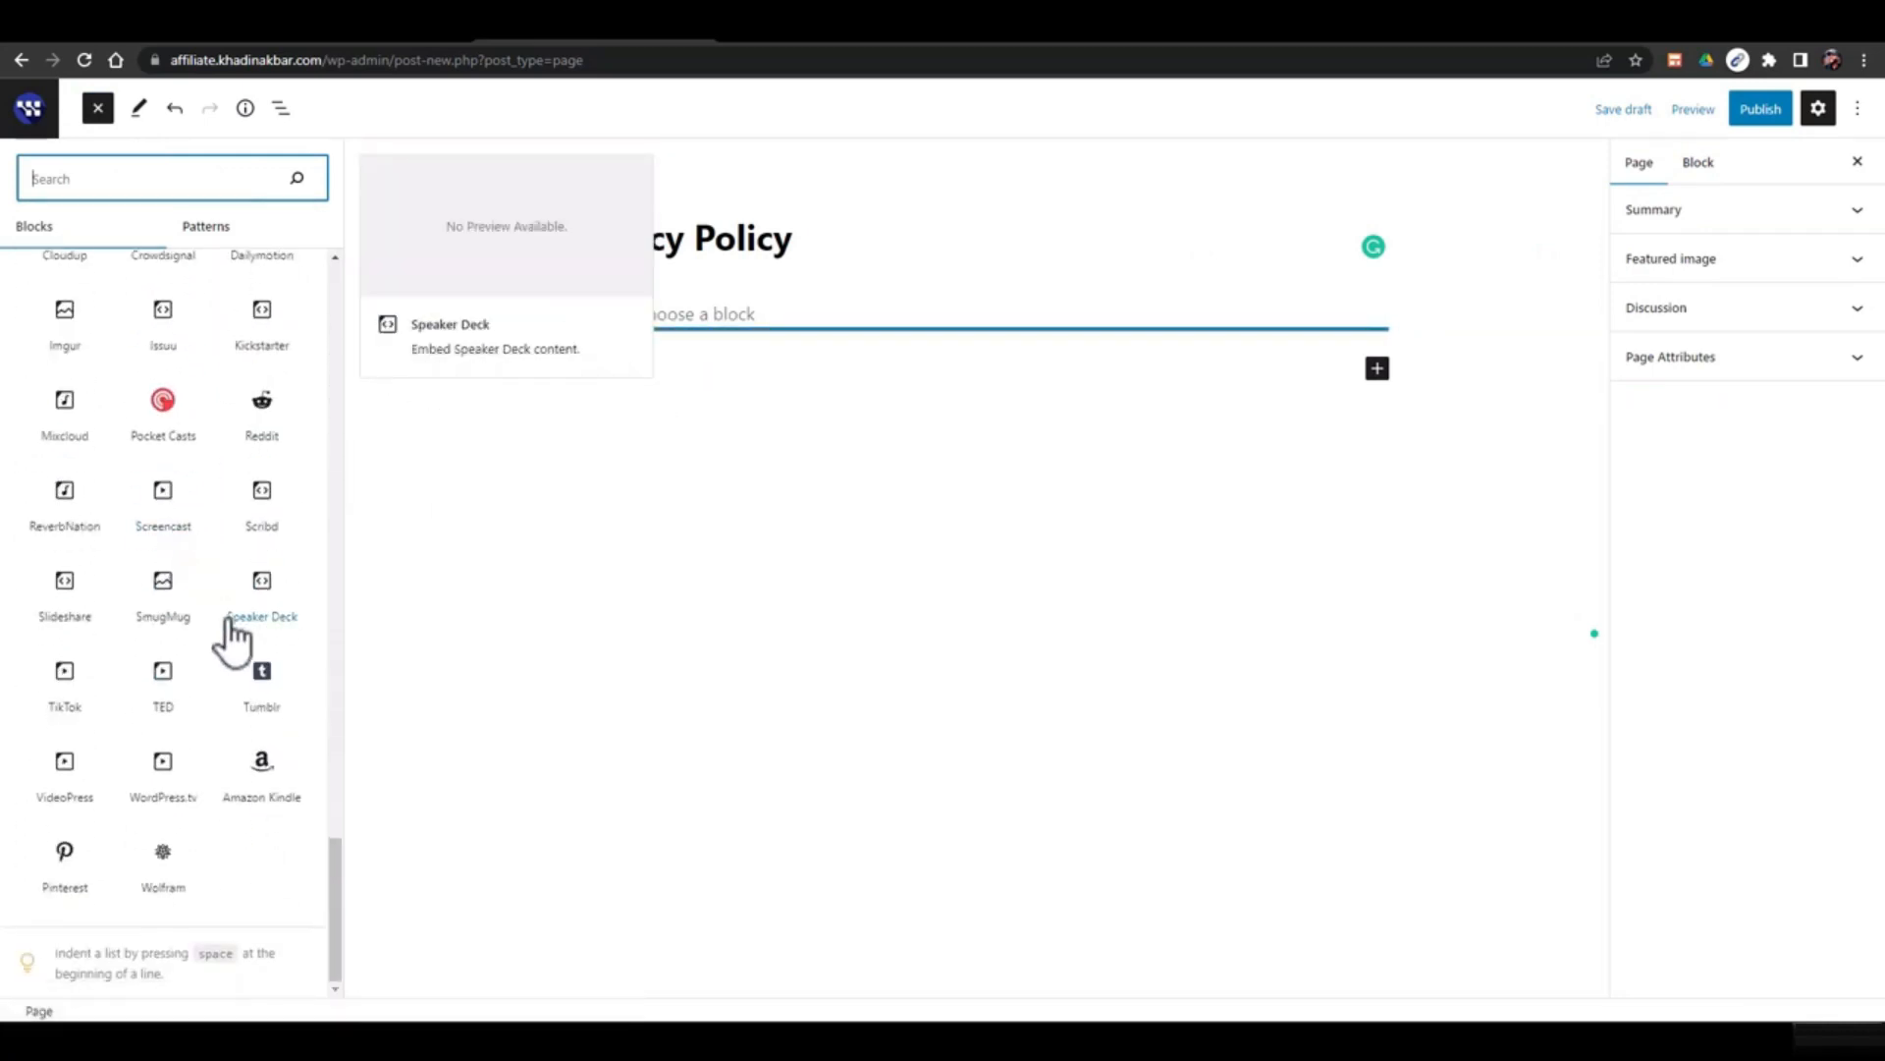
scroll(253, 653, up, 10)
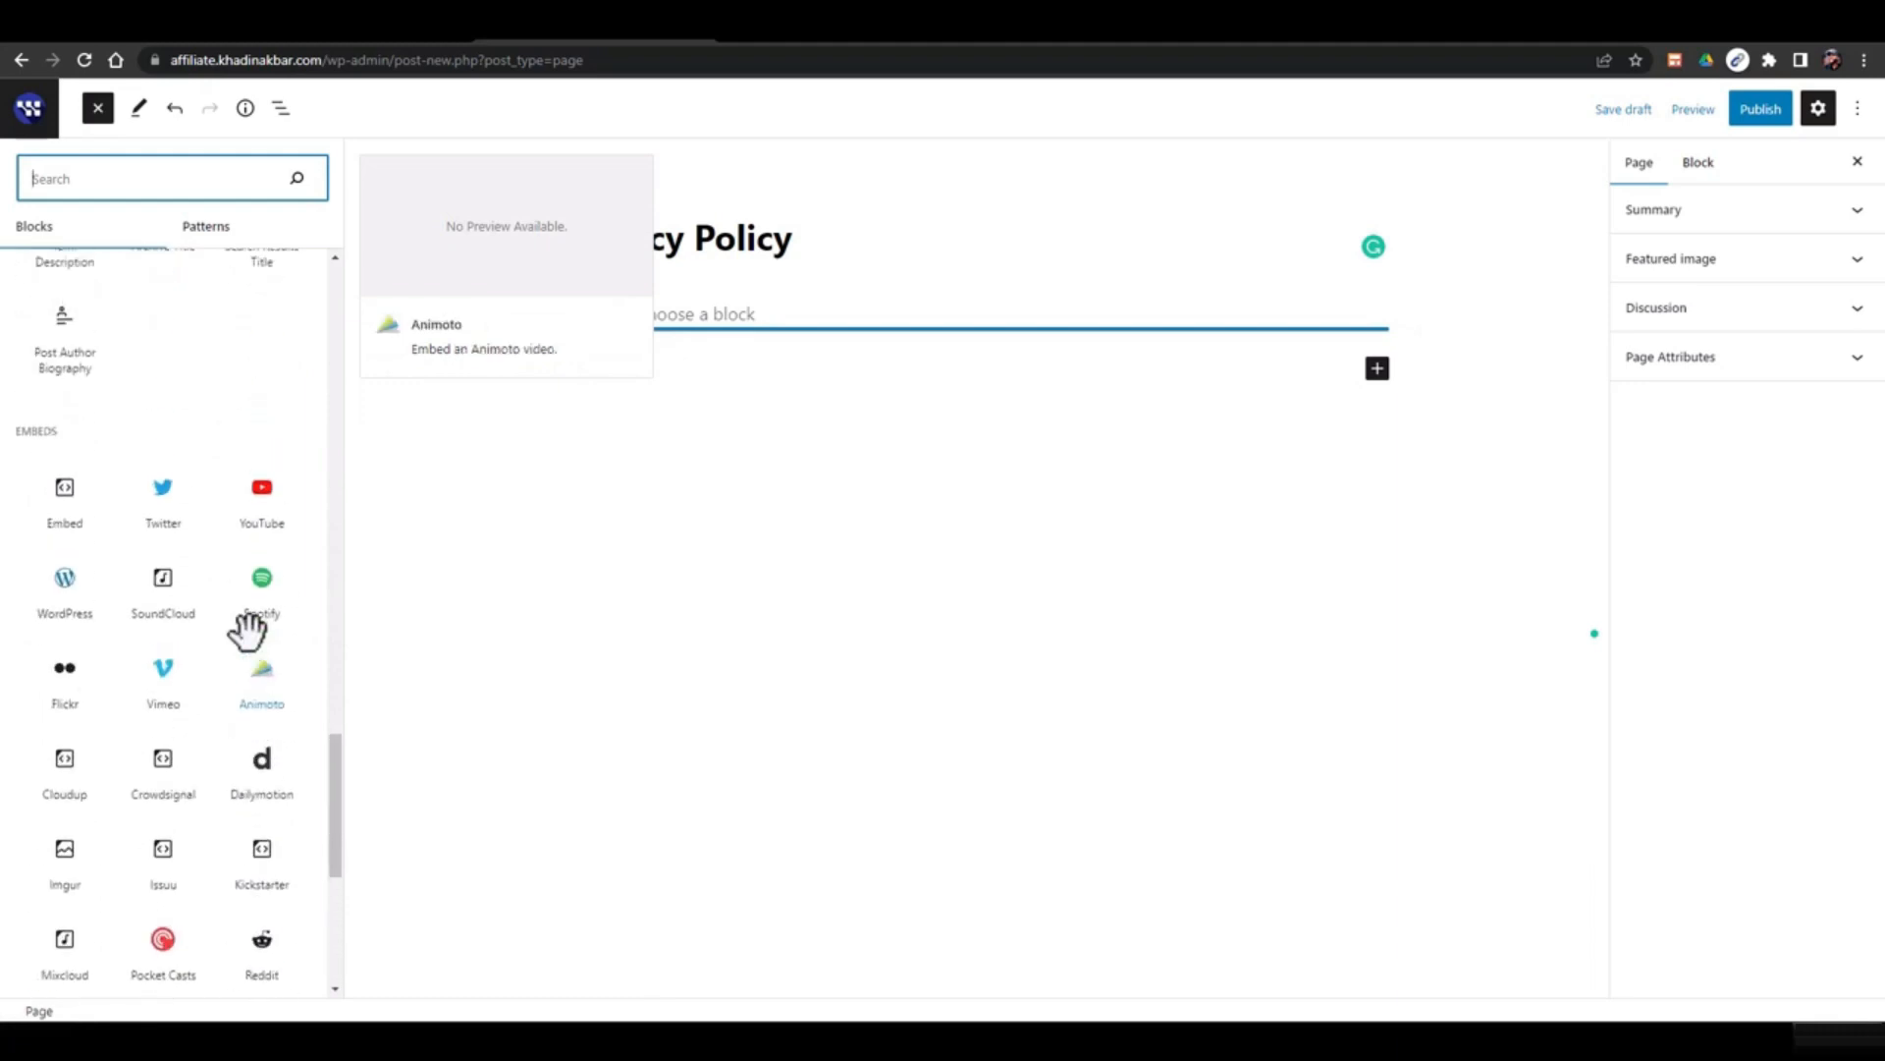
scroll(252, 623, up, 2)
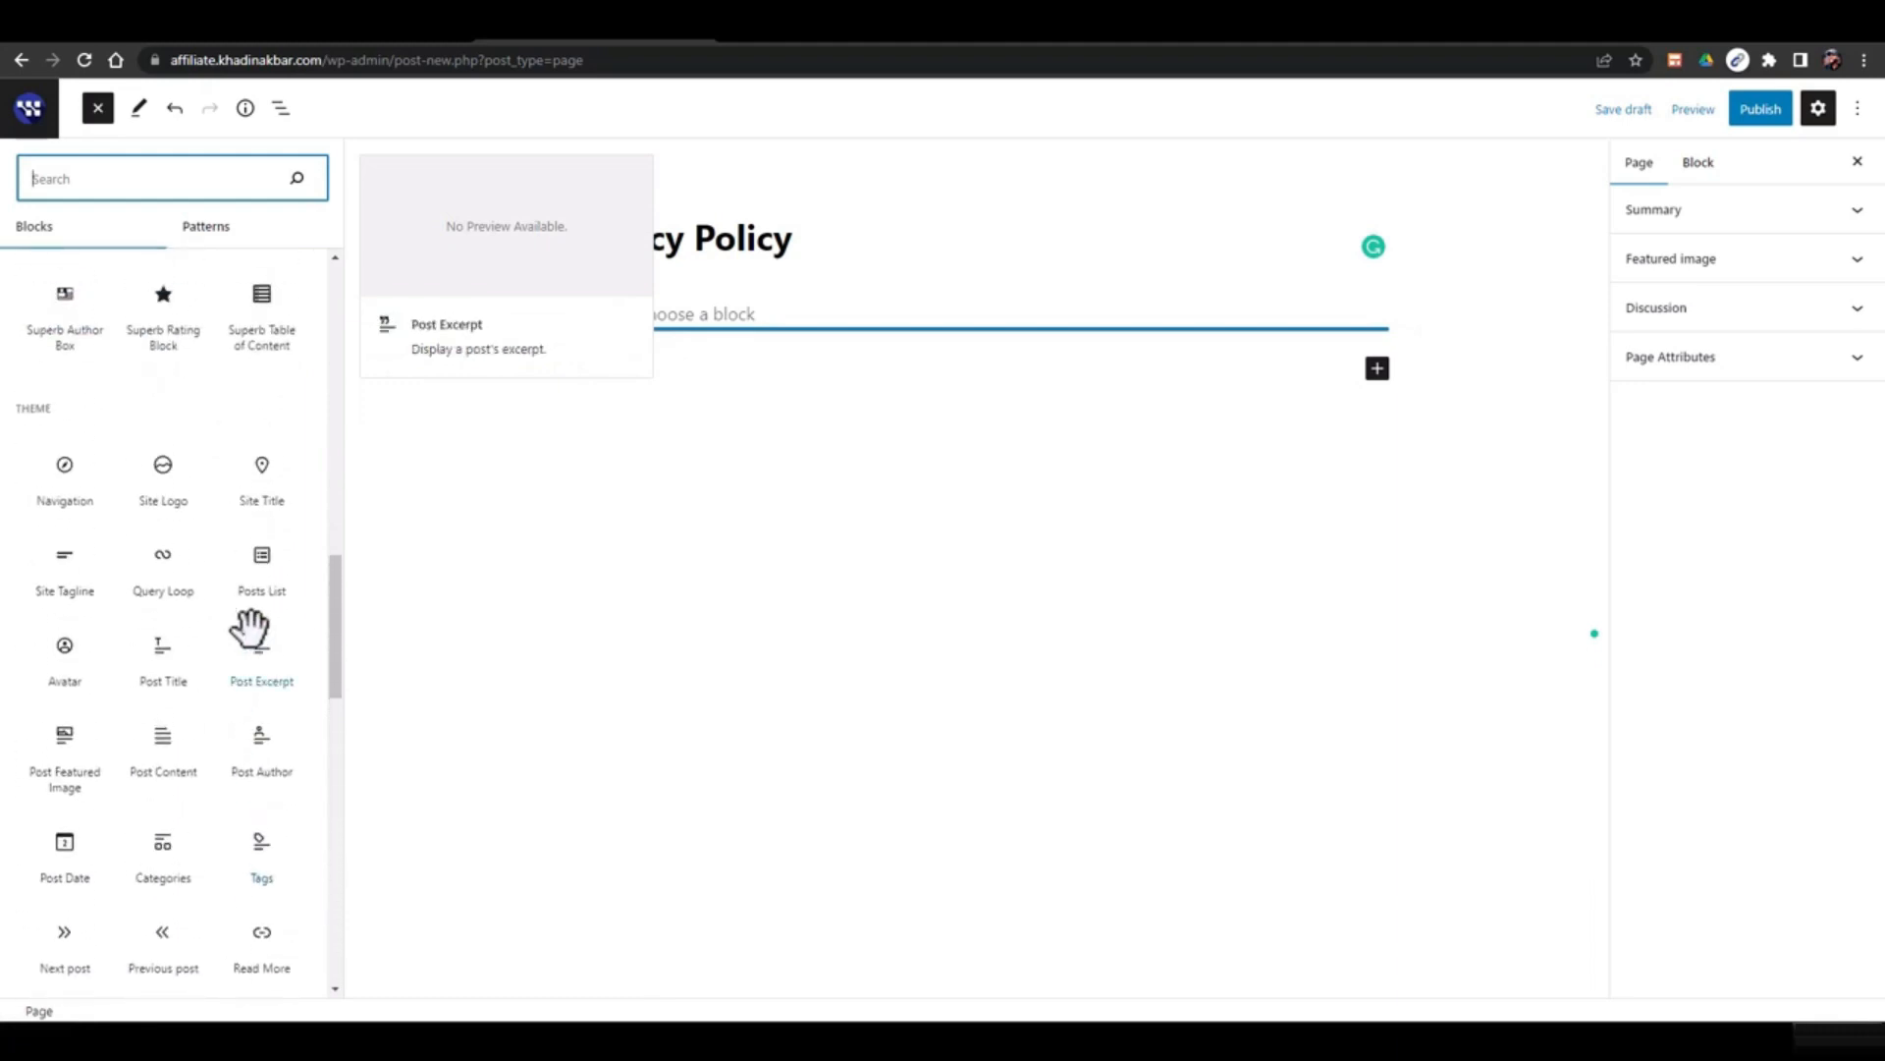
scroll(232, 542, up, 2)
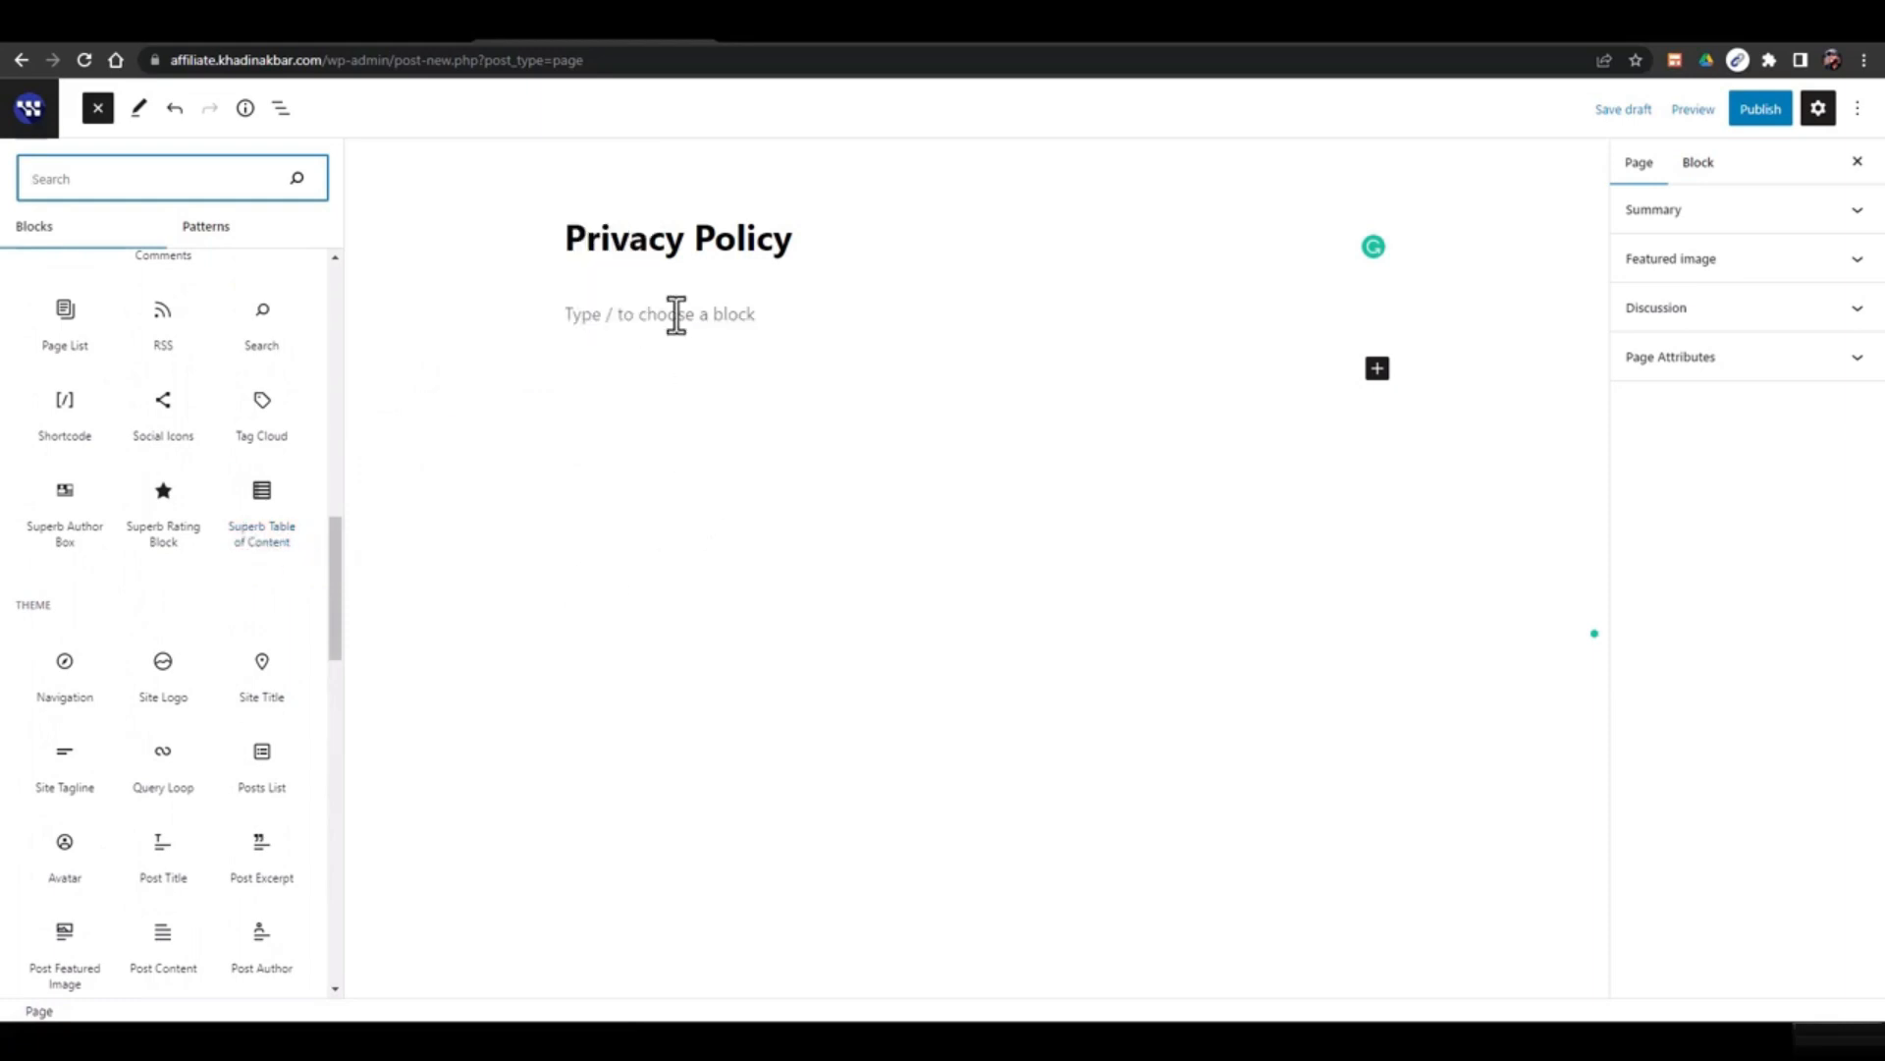
click(674, 314)
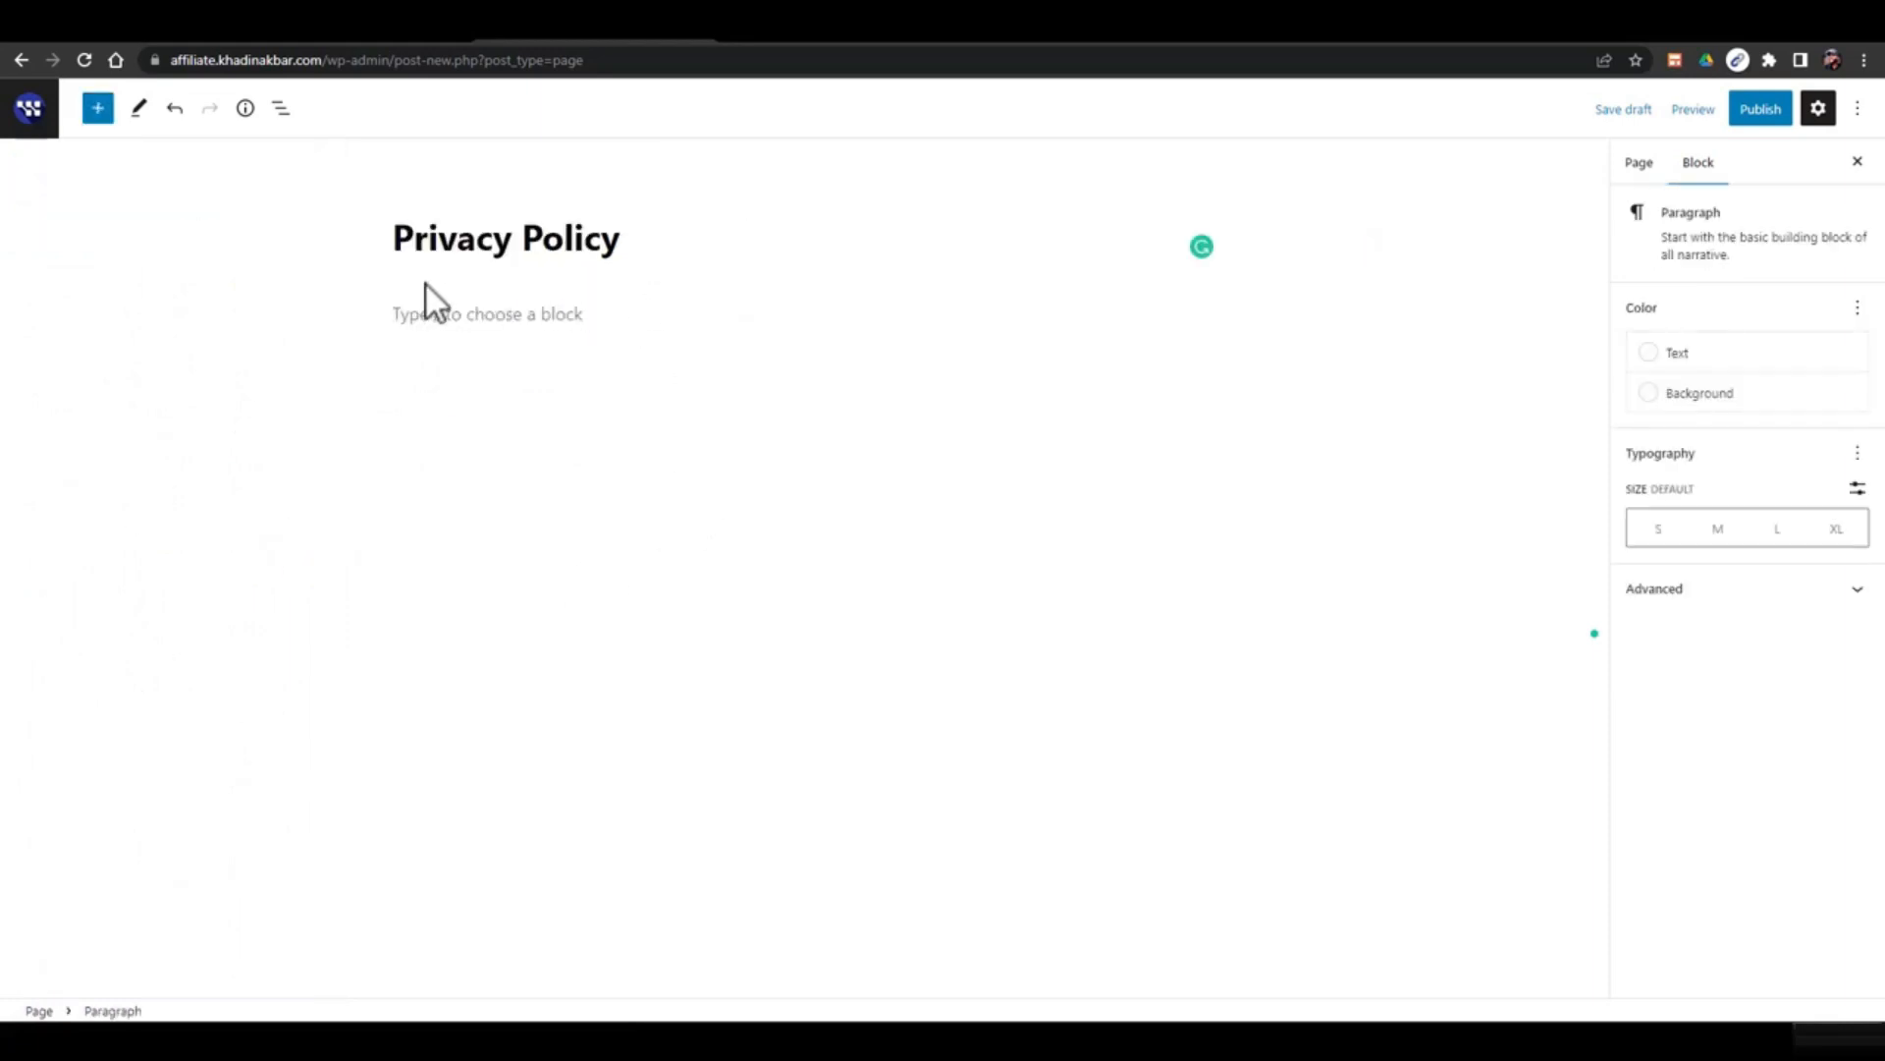
click(843, 28)
Open the '100% Free Privacy Policy Generator' result on privacypolicygenerator.info
drag(278, 105, 726, 145)
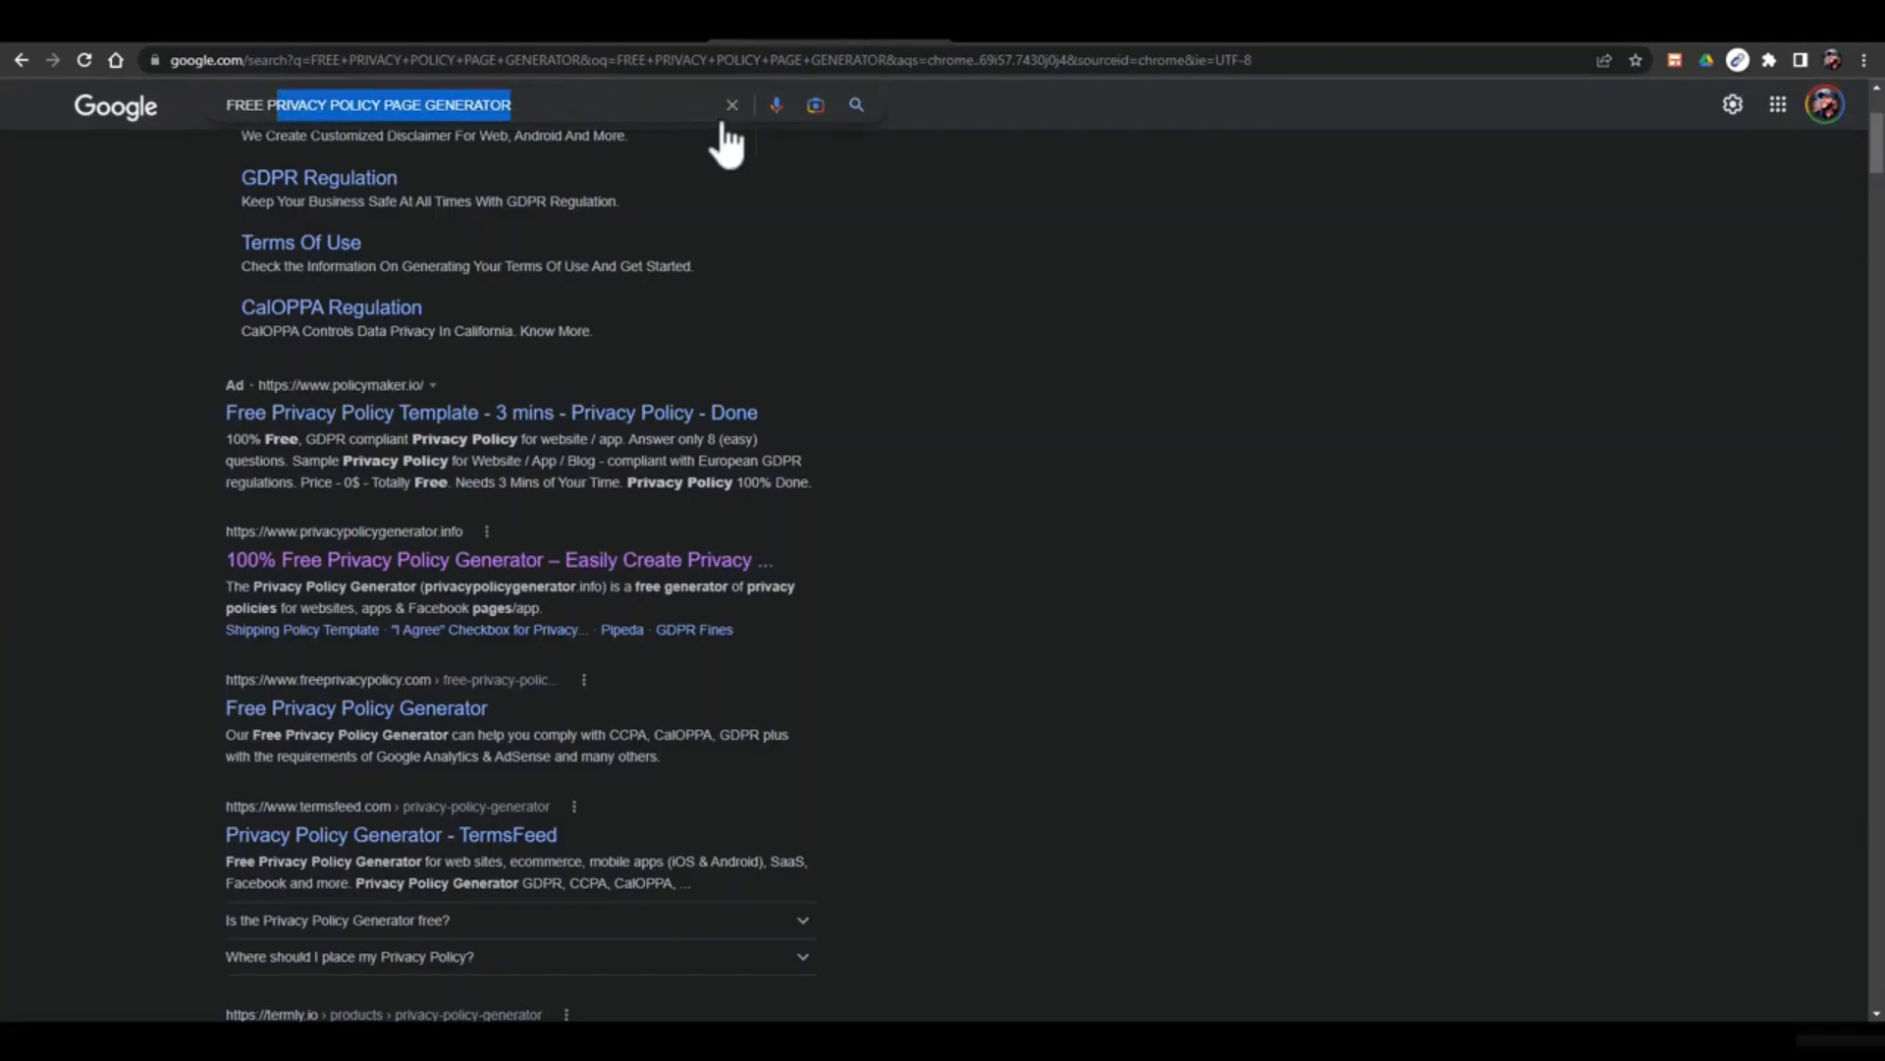
drag(254, 110, 547, 110)
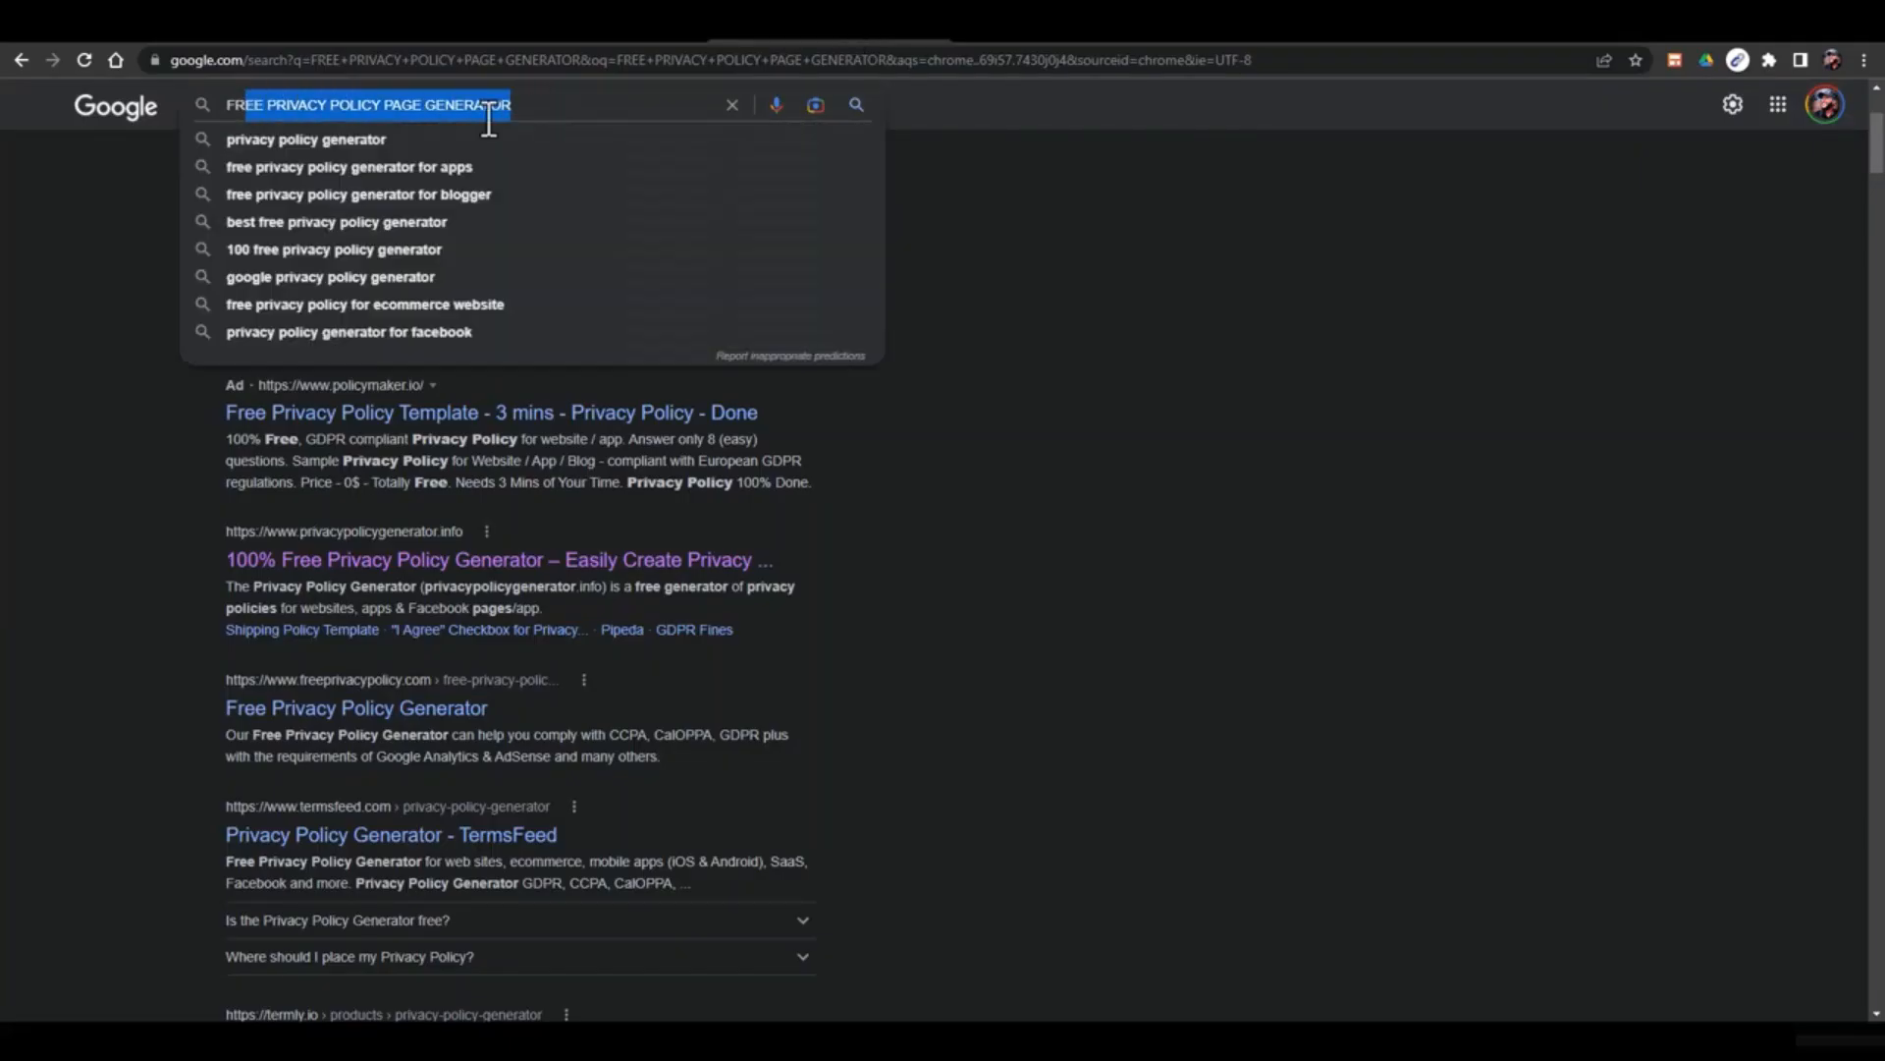
click(43, 364)
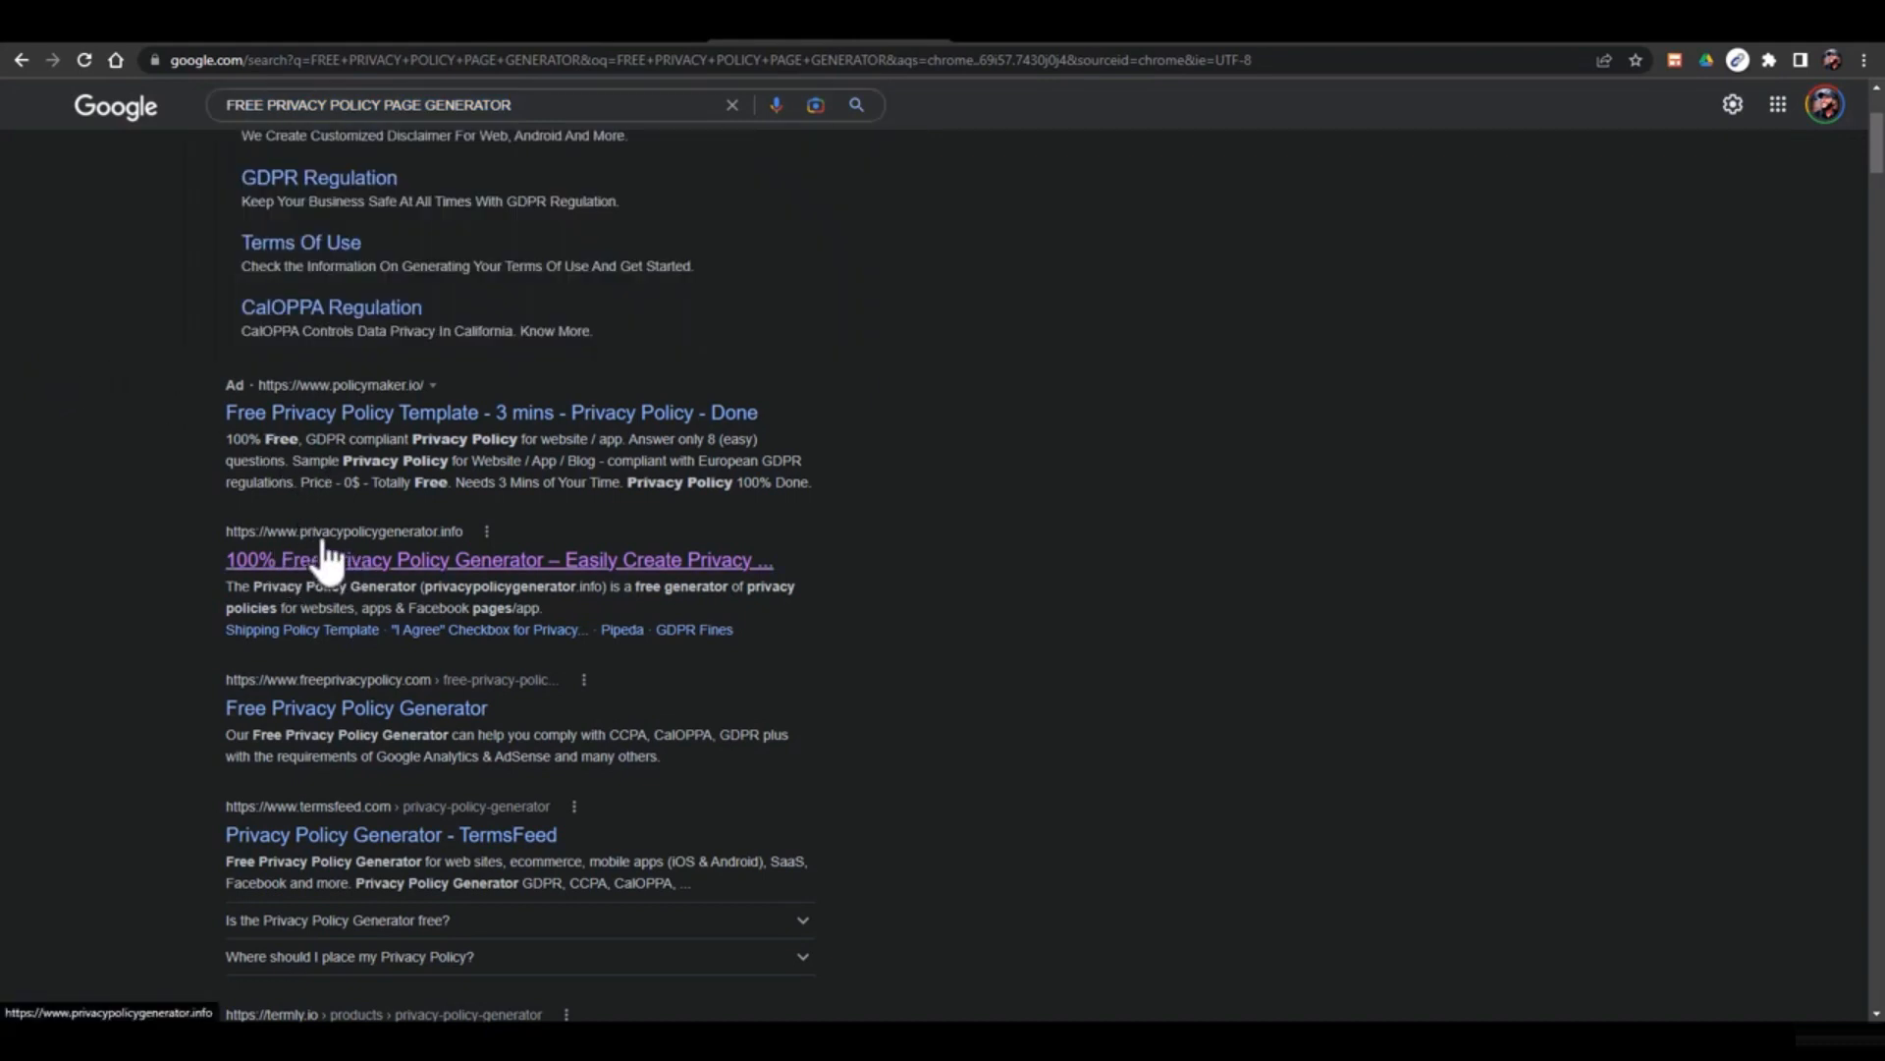
click(402, 570)
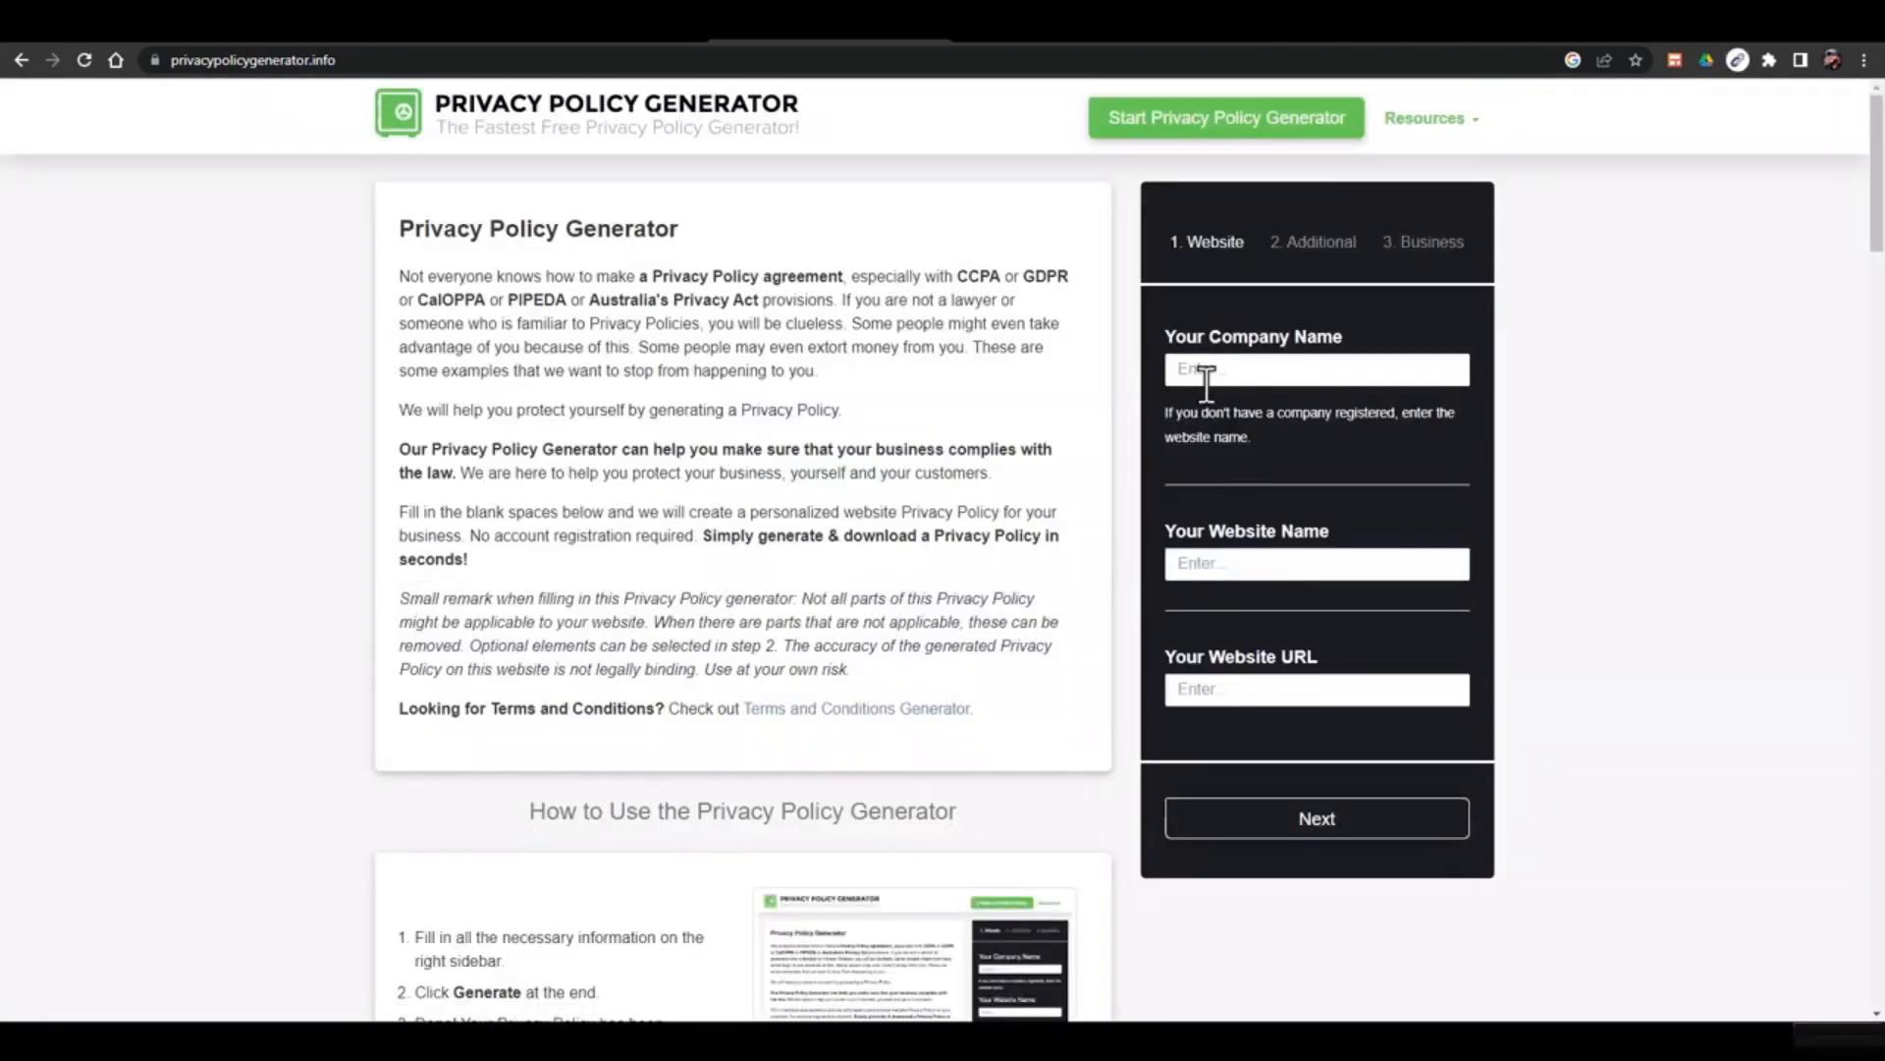
Fill in the company name, website name and website URL on the generator's first step
click(1212, 372)
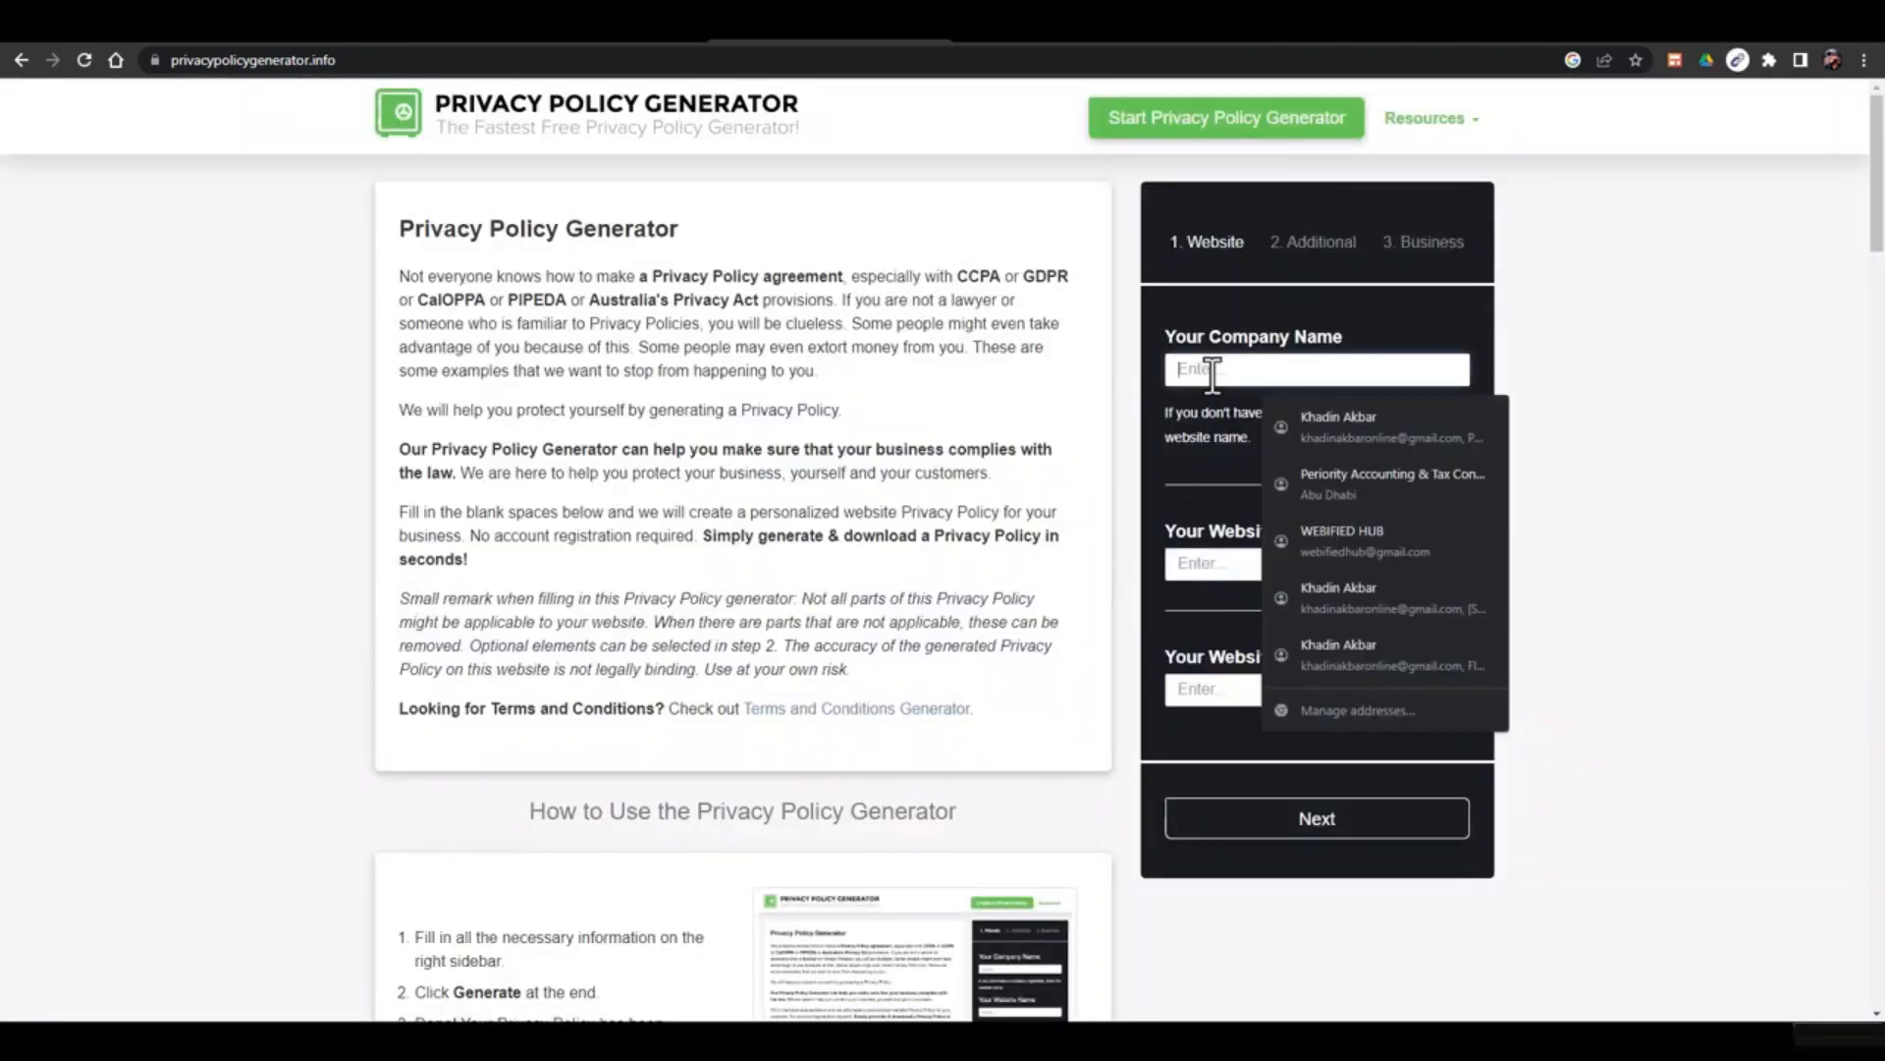
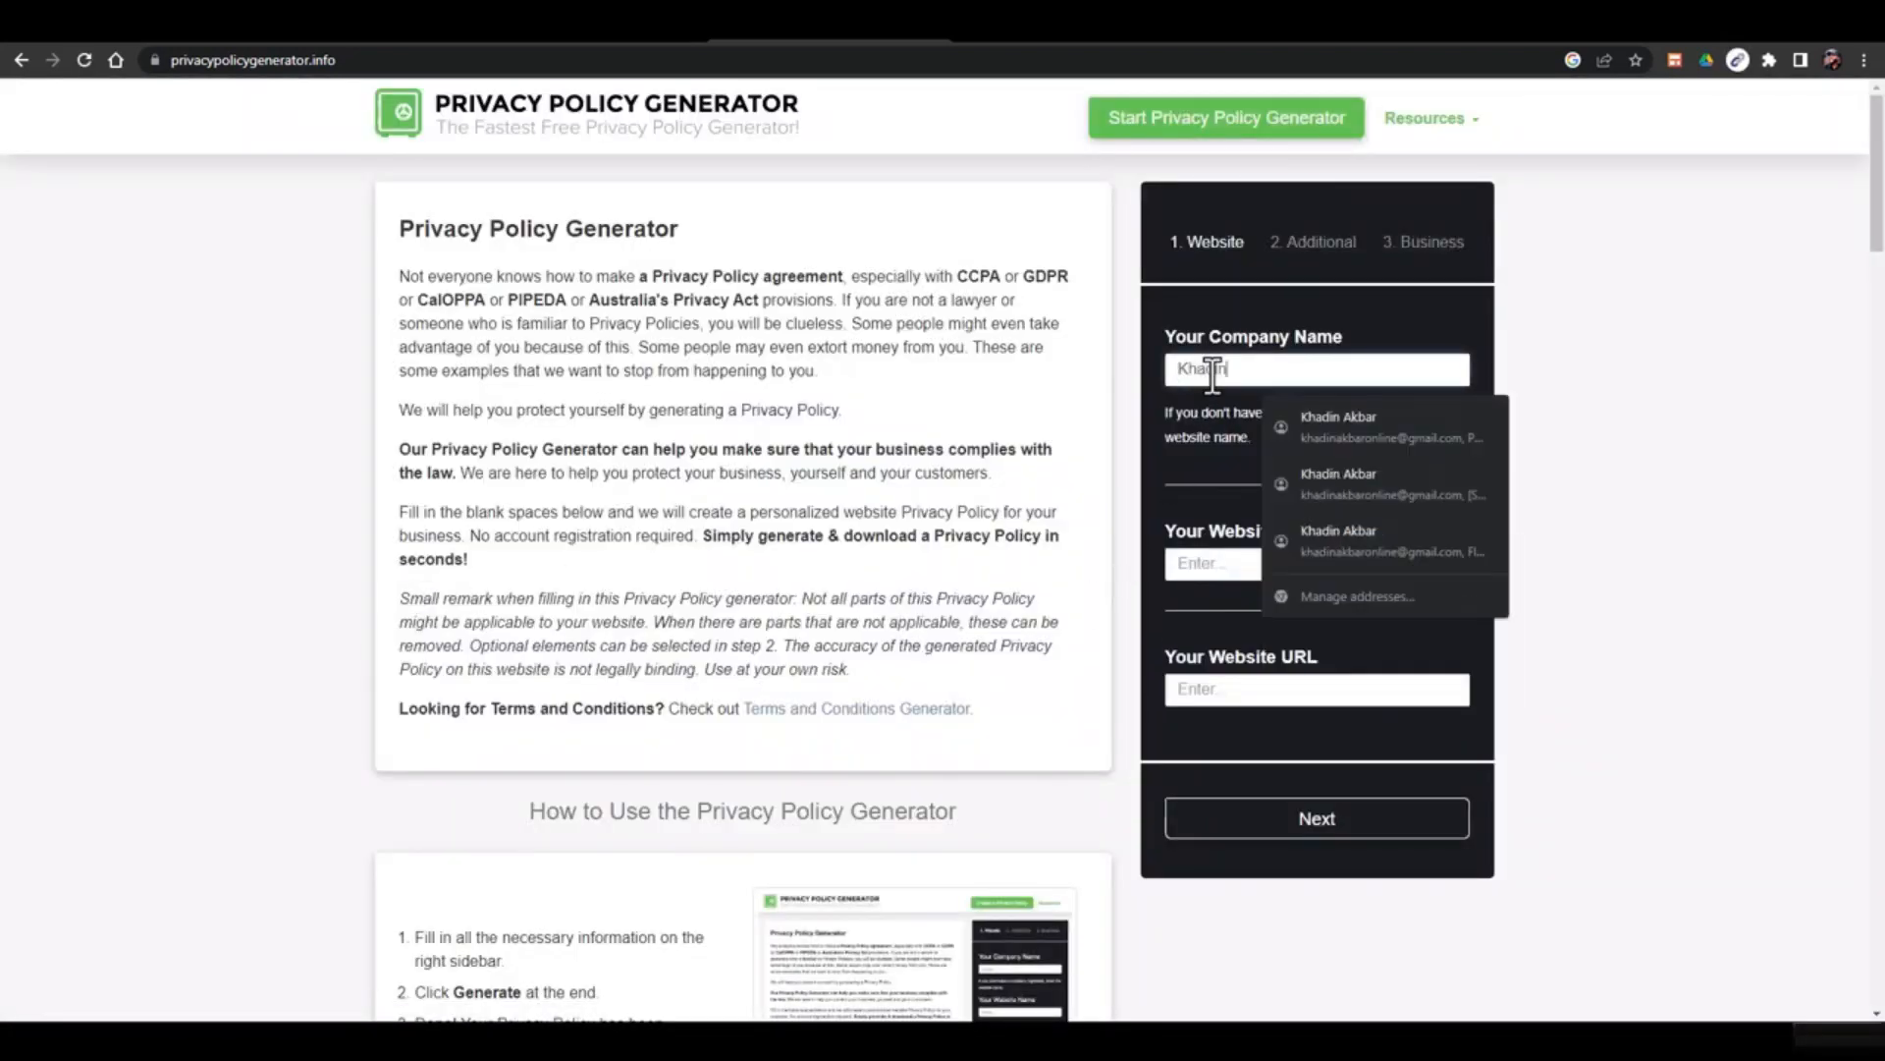
key(Tab)
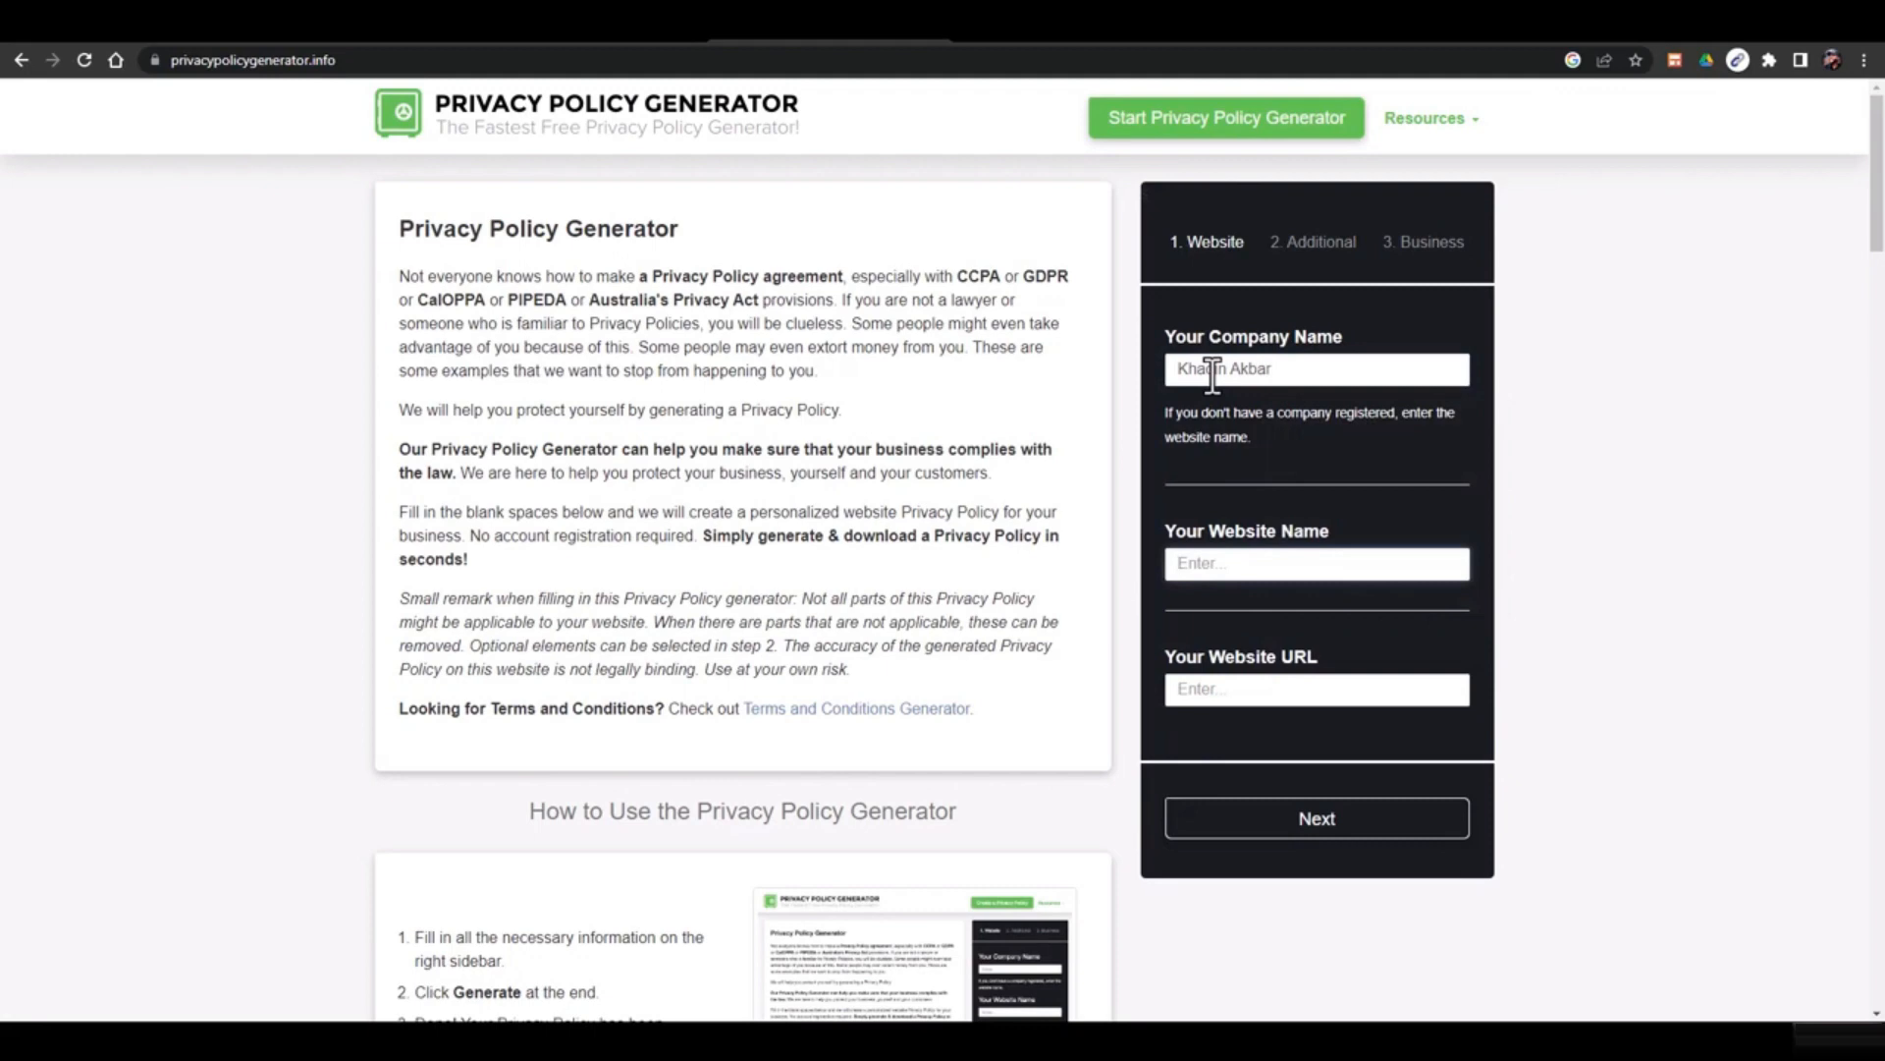
key(ctrl+a)
key(ctrl+c)
click(1252, 699)
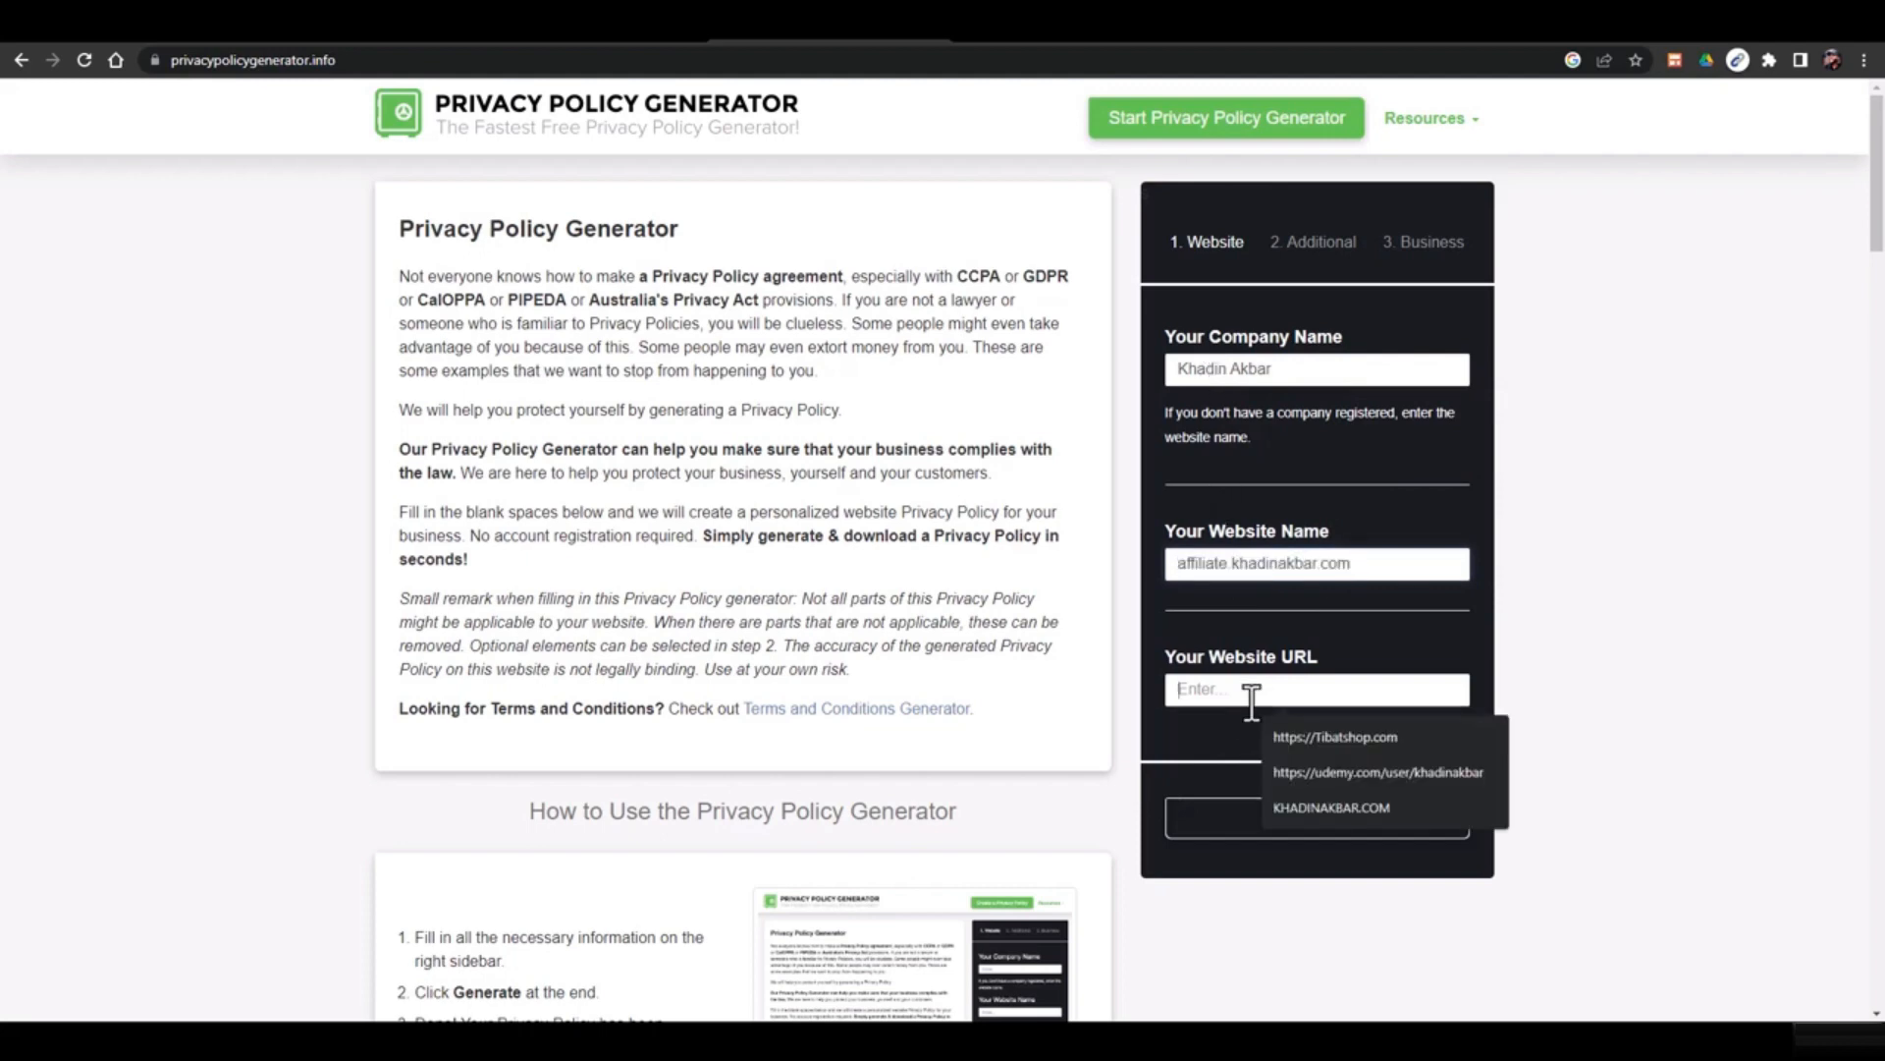
key(ctrl+v)
click(1239, 570)
key(ctrl+a)
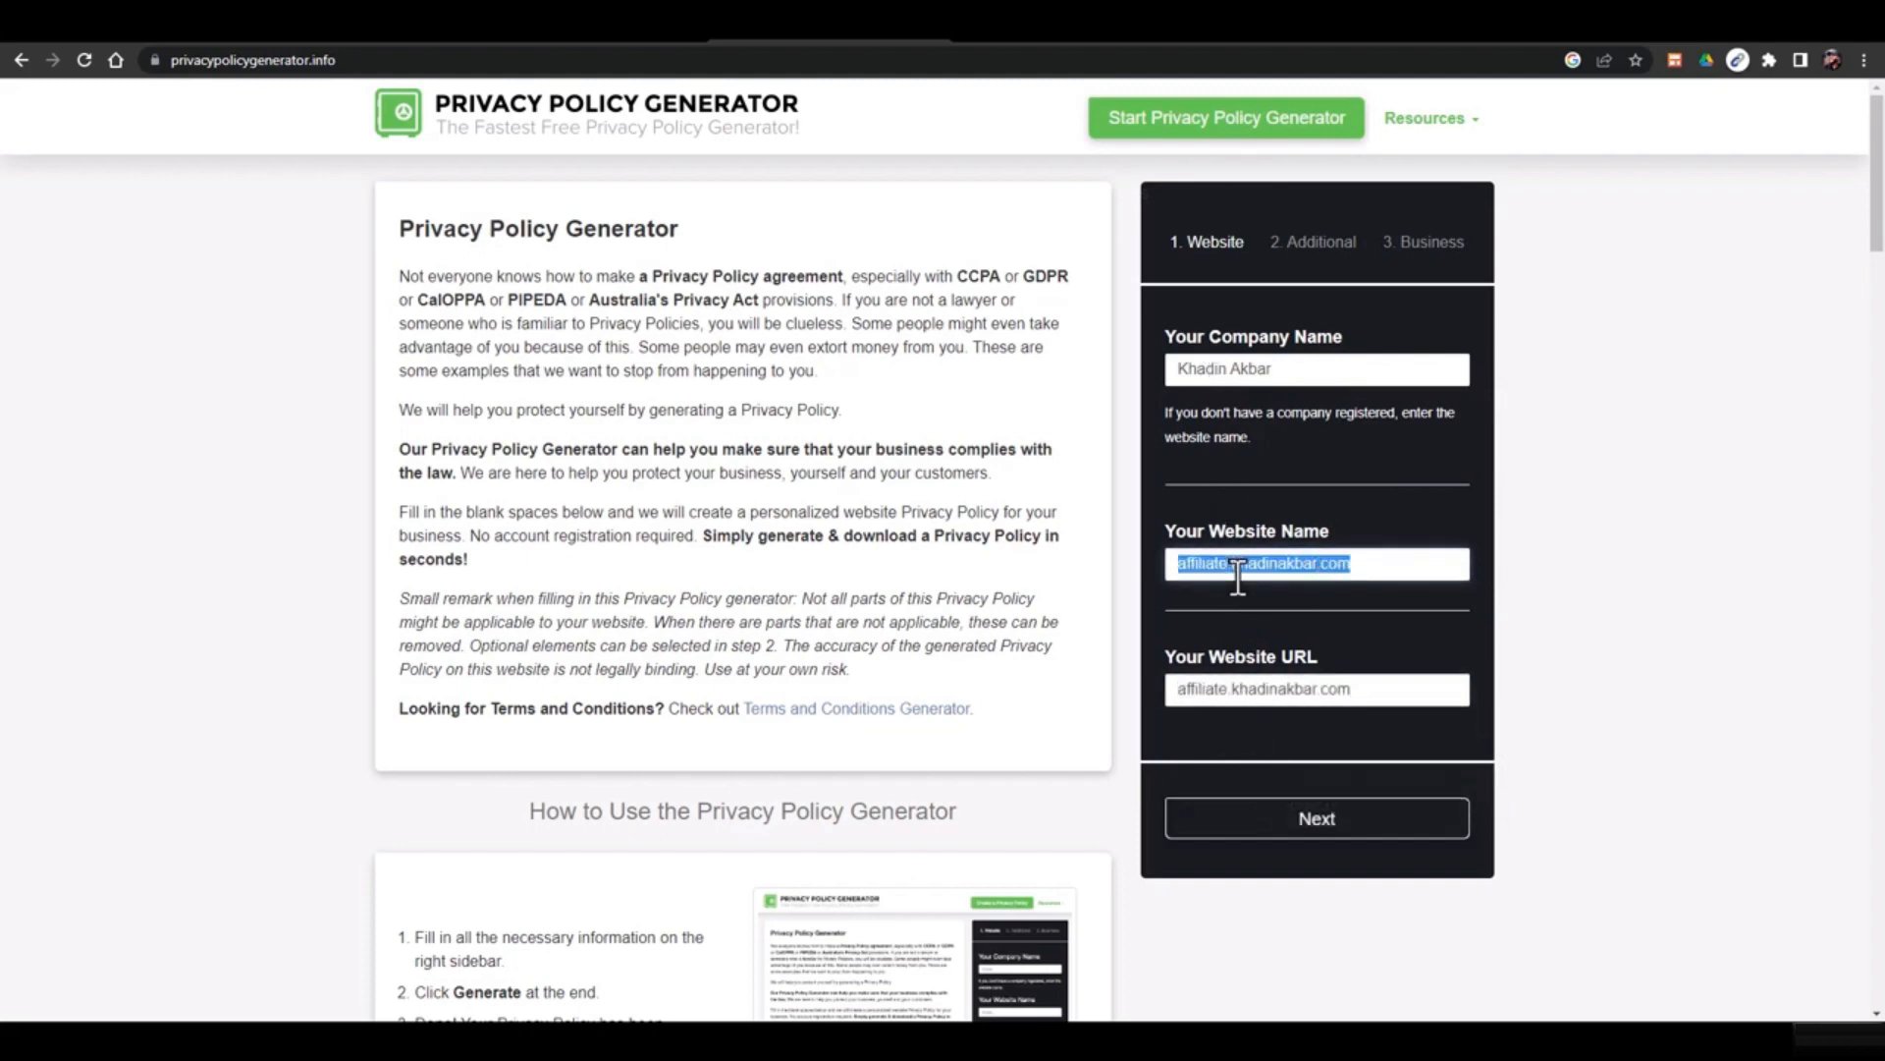
text(Khadin)
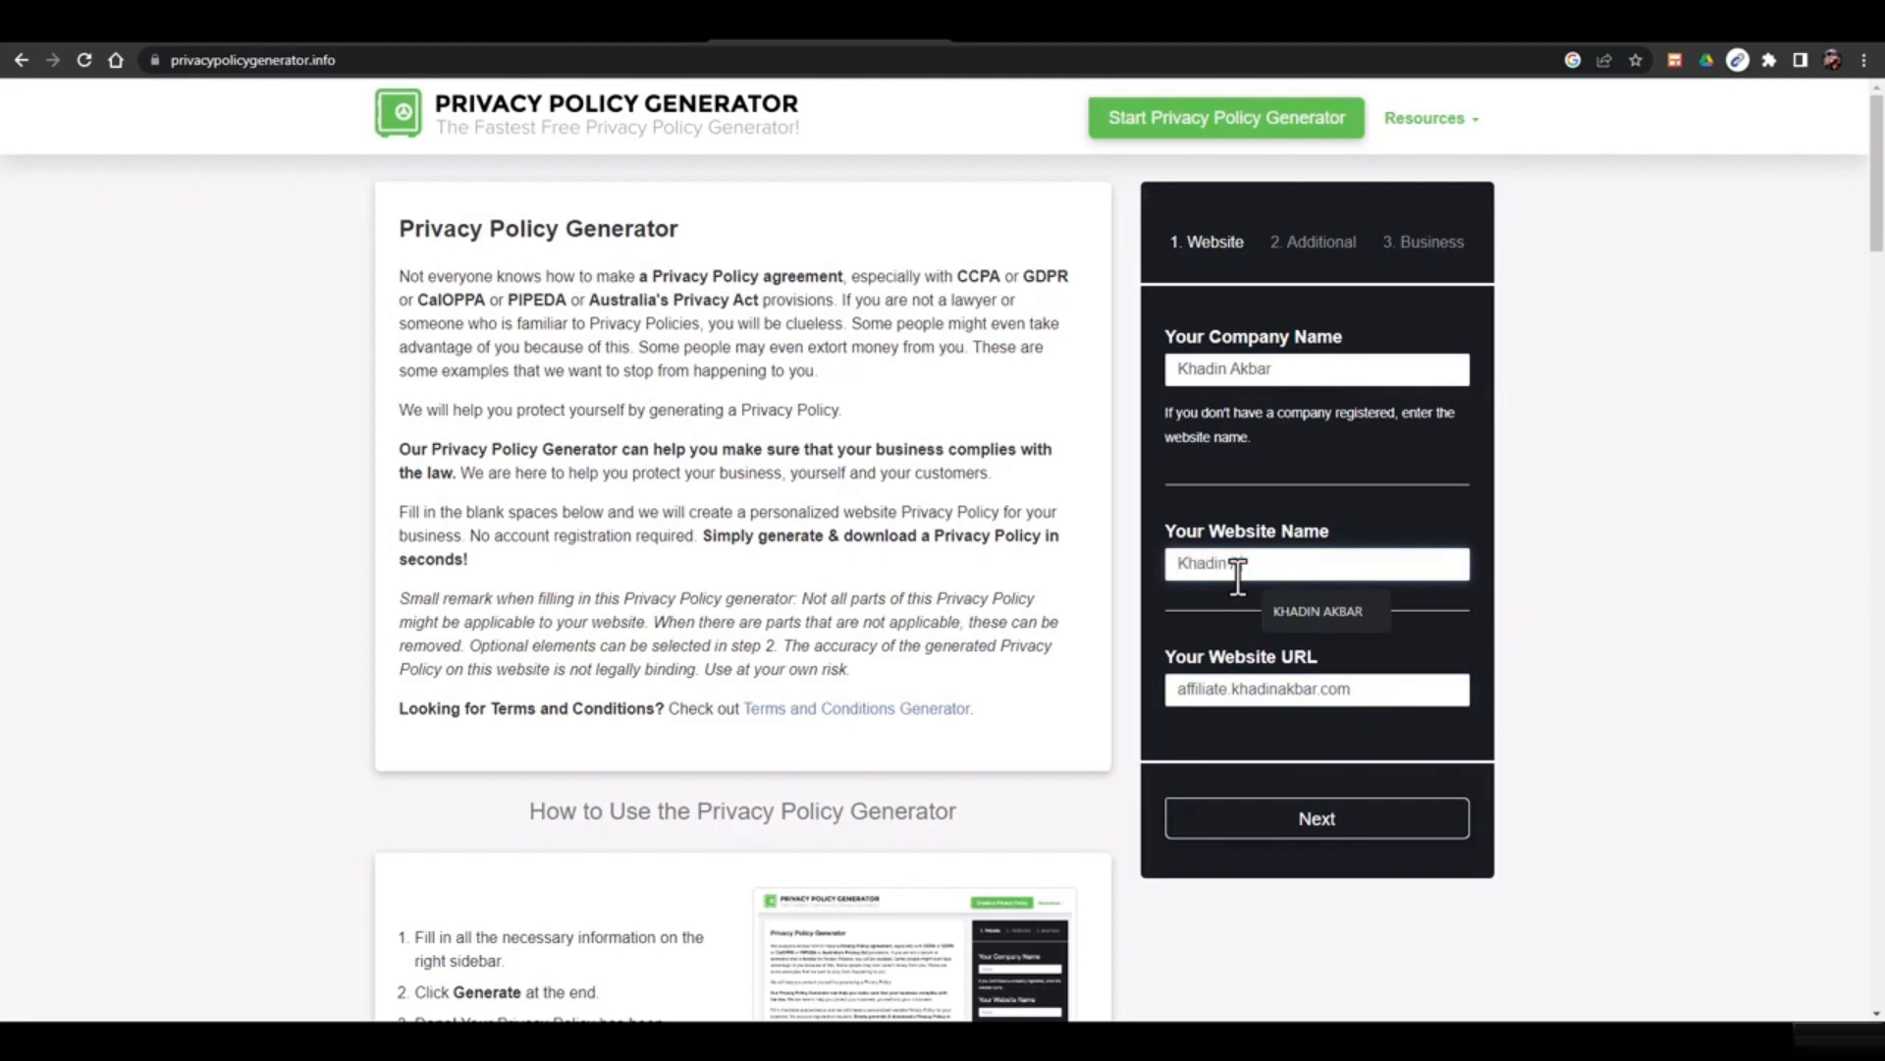
text( Store)
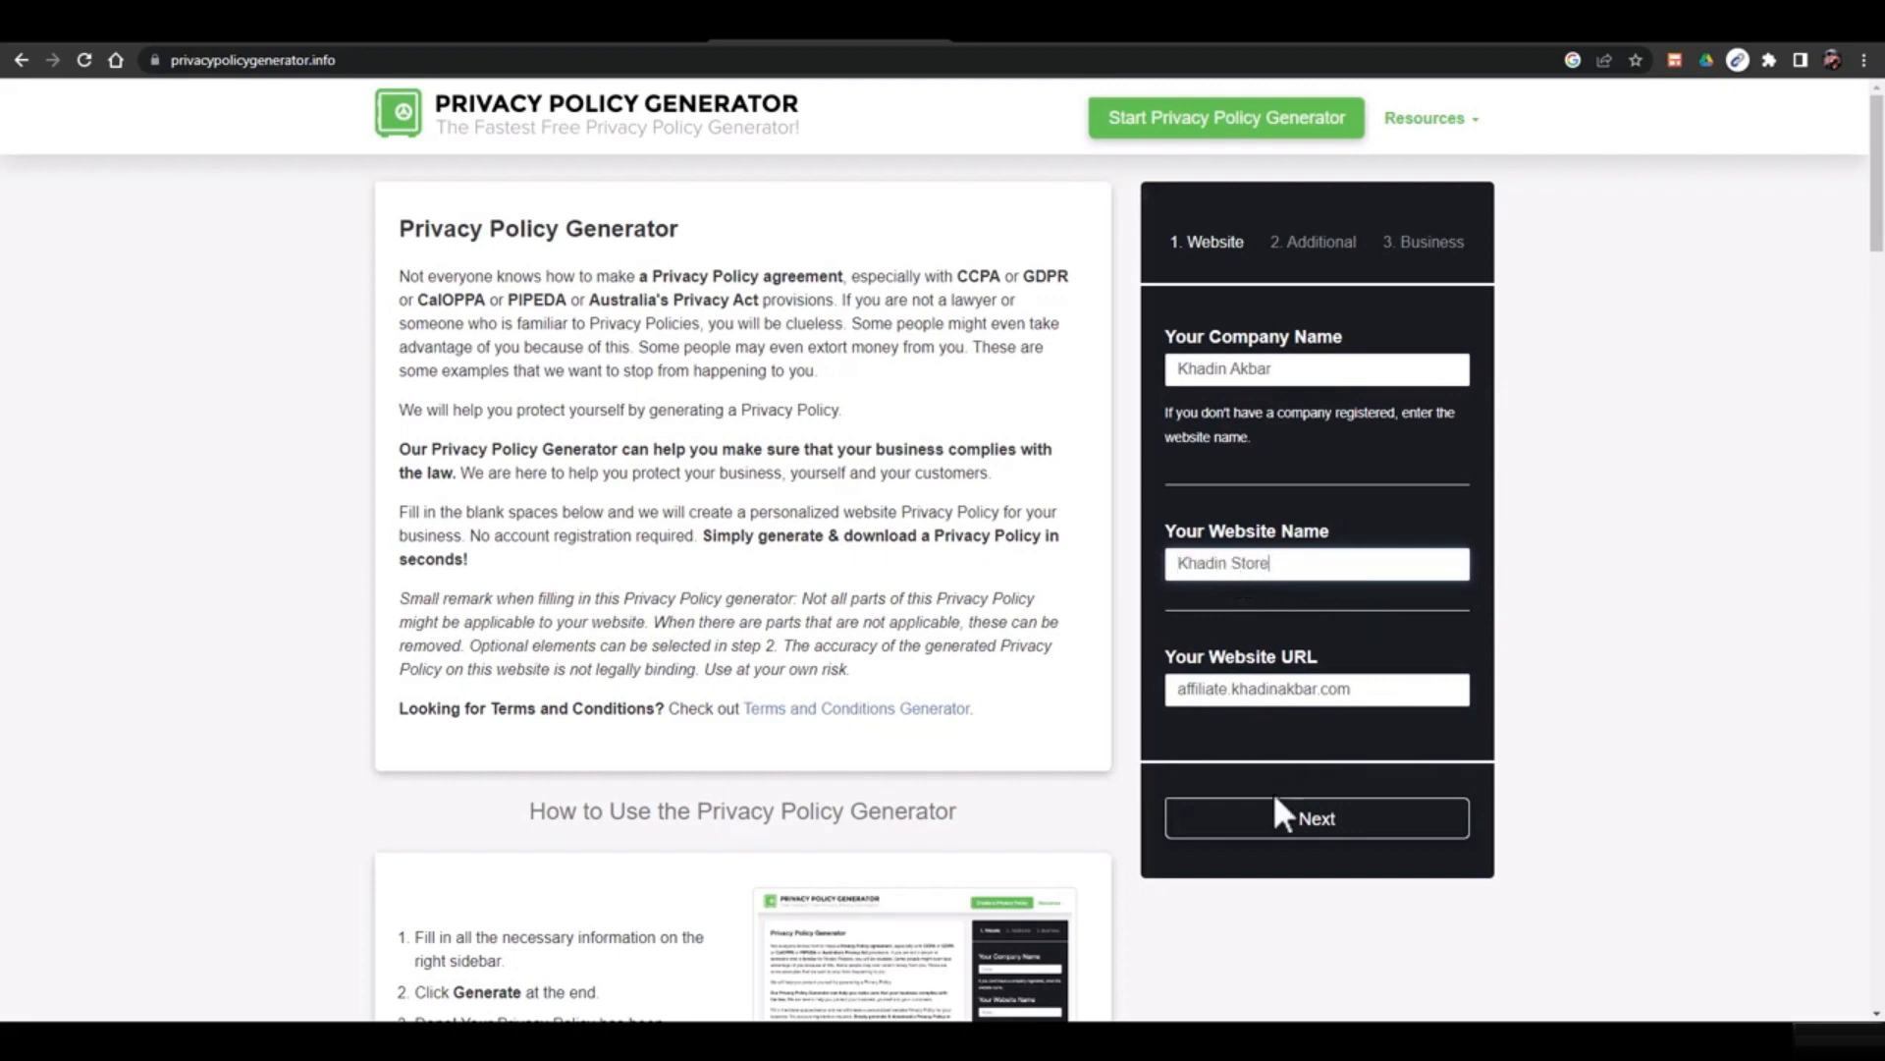
click(1274, 811)
Answer Yes to the cookies, AdSense and third-party advertising questions
scroll(1191, 799, down, 1)
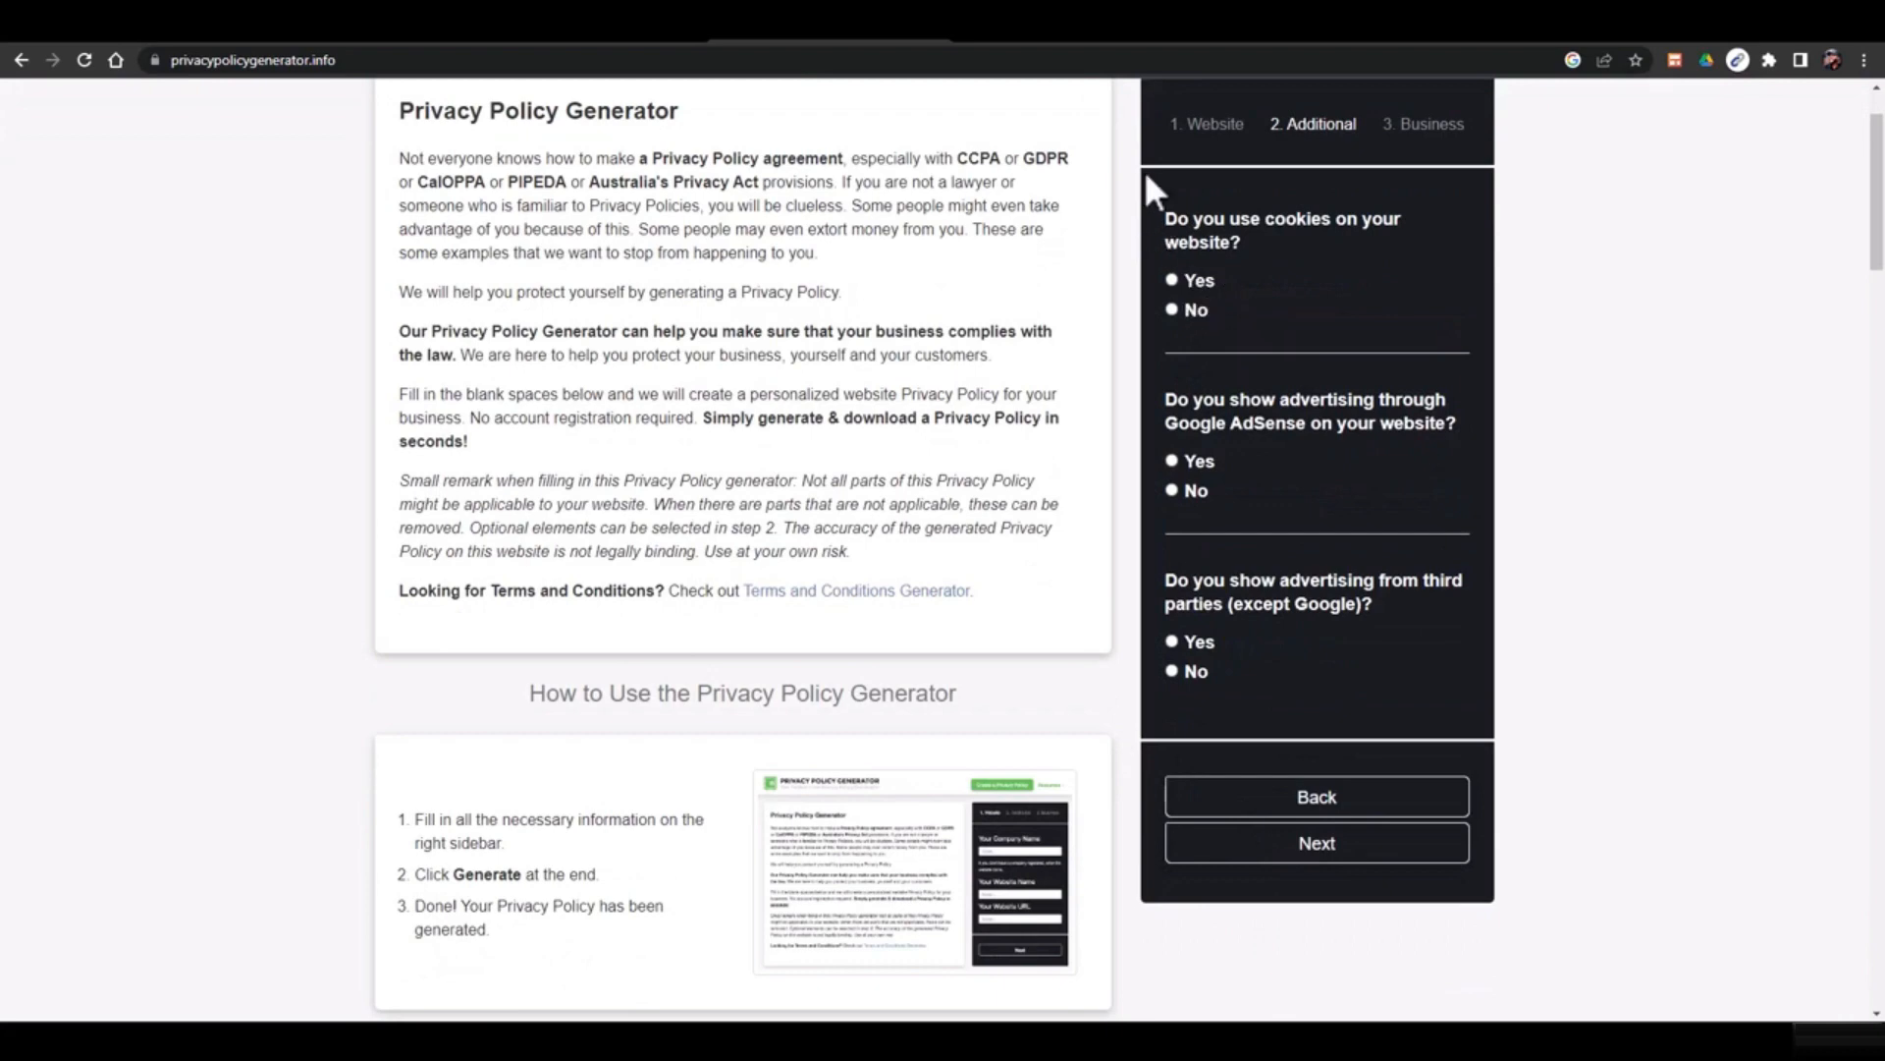
click(1210, 283)
click(1193, 462)
click(1189, 644)
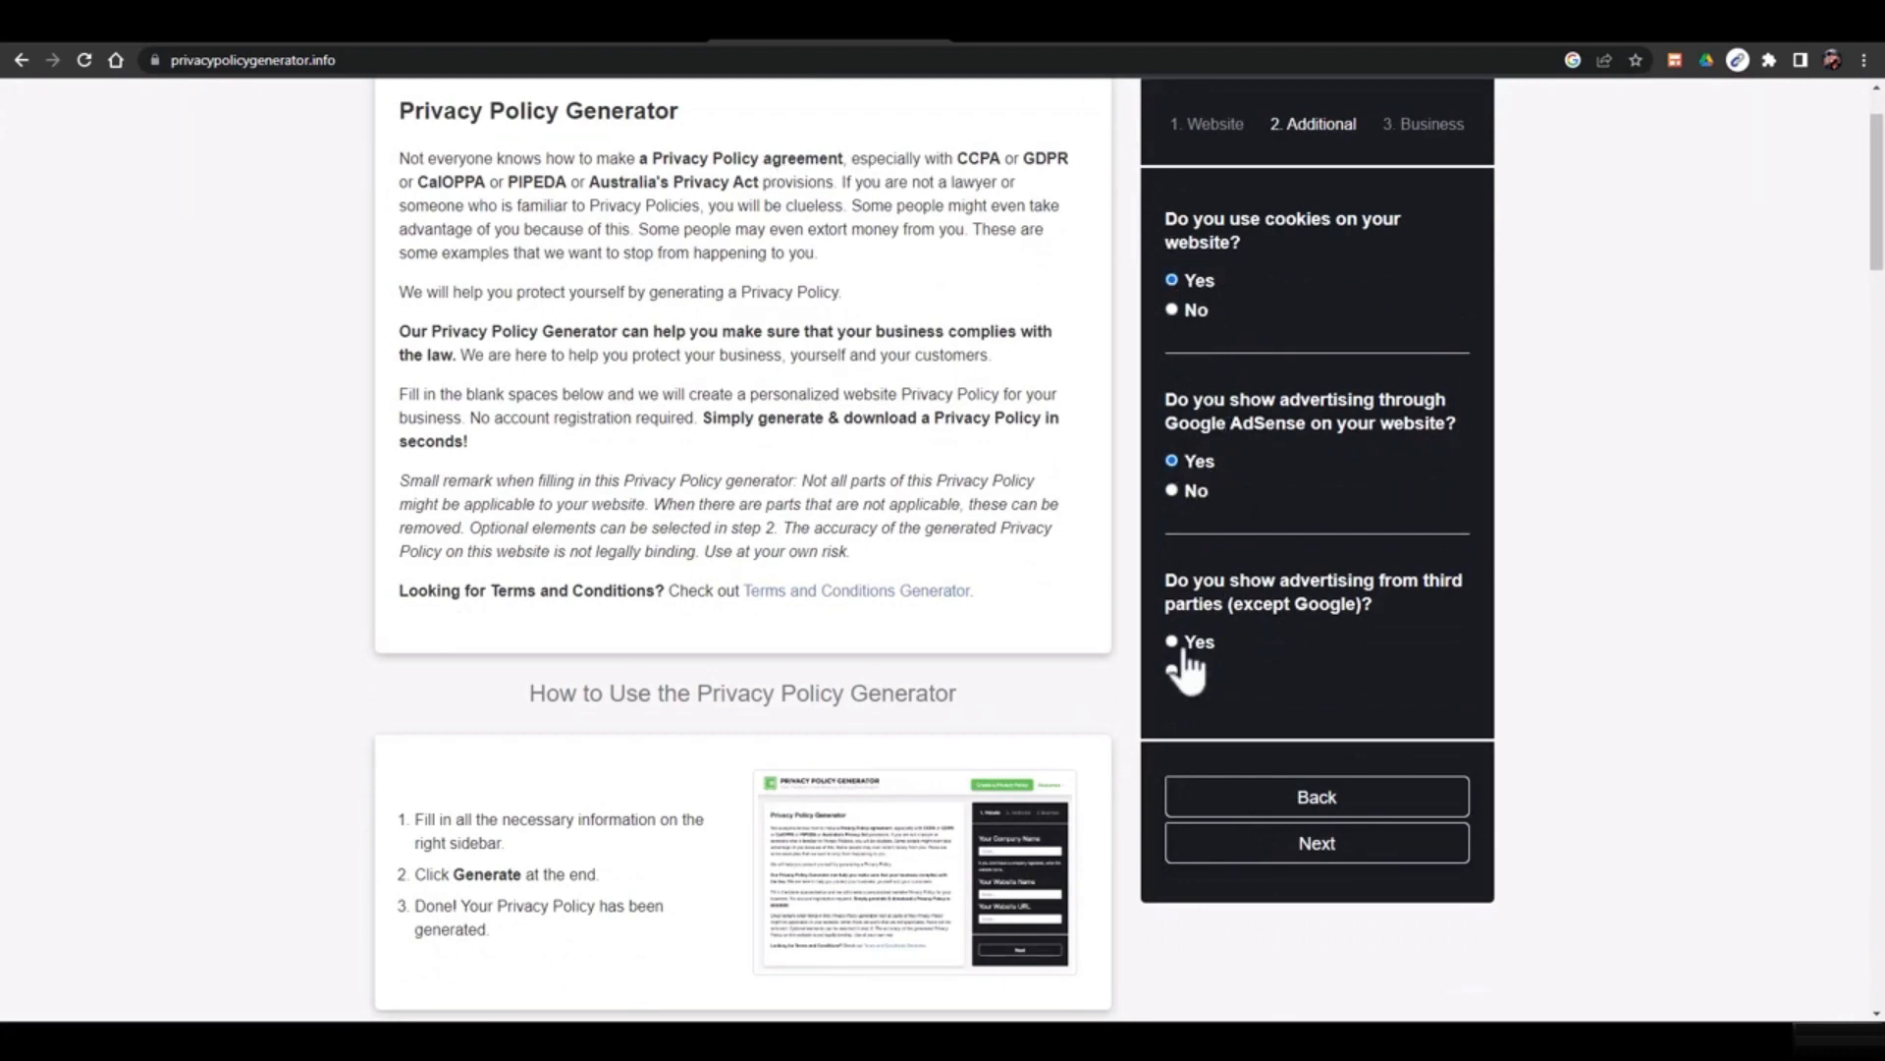
click(1421, 847)
Set the business location to Pakistan, Punjab and enter the business contact e-mail
click(1184, 249)
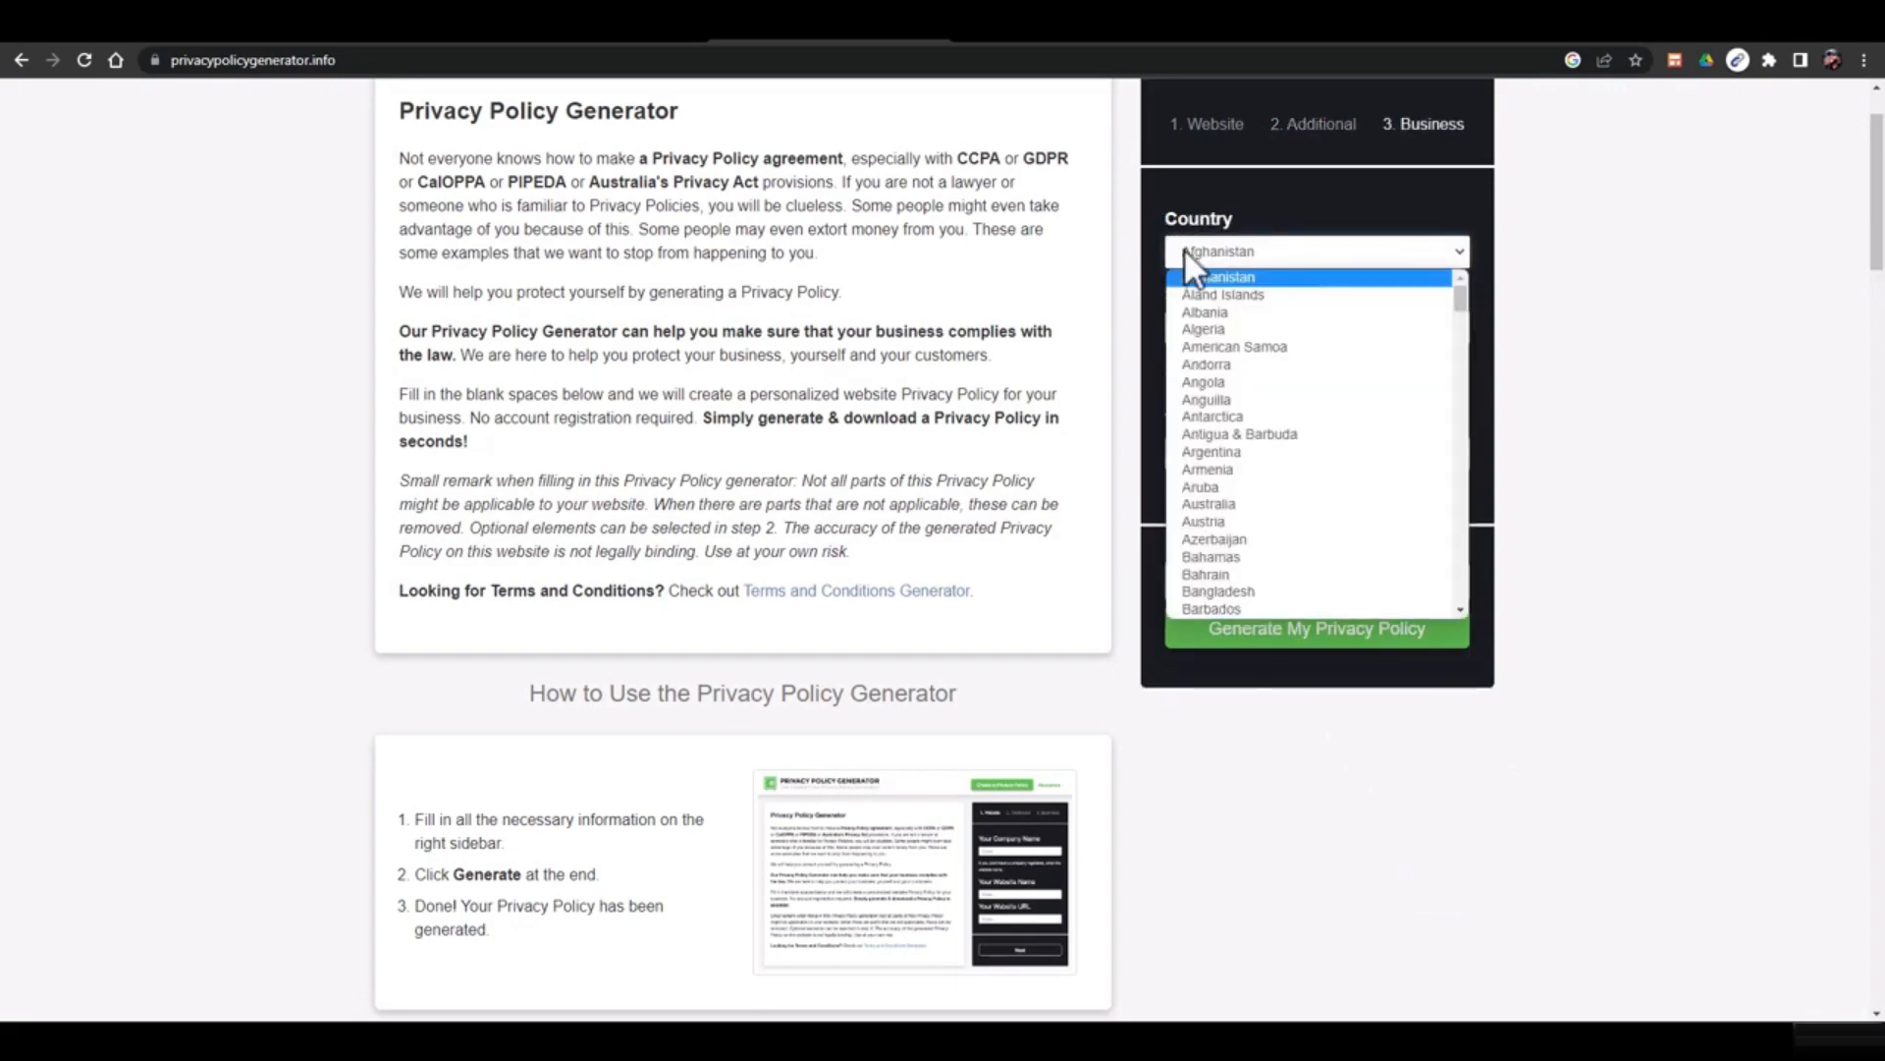
key(p)
key(Return)
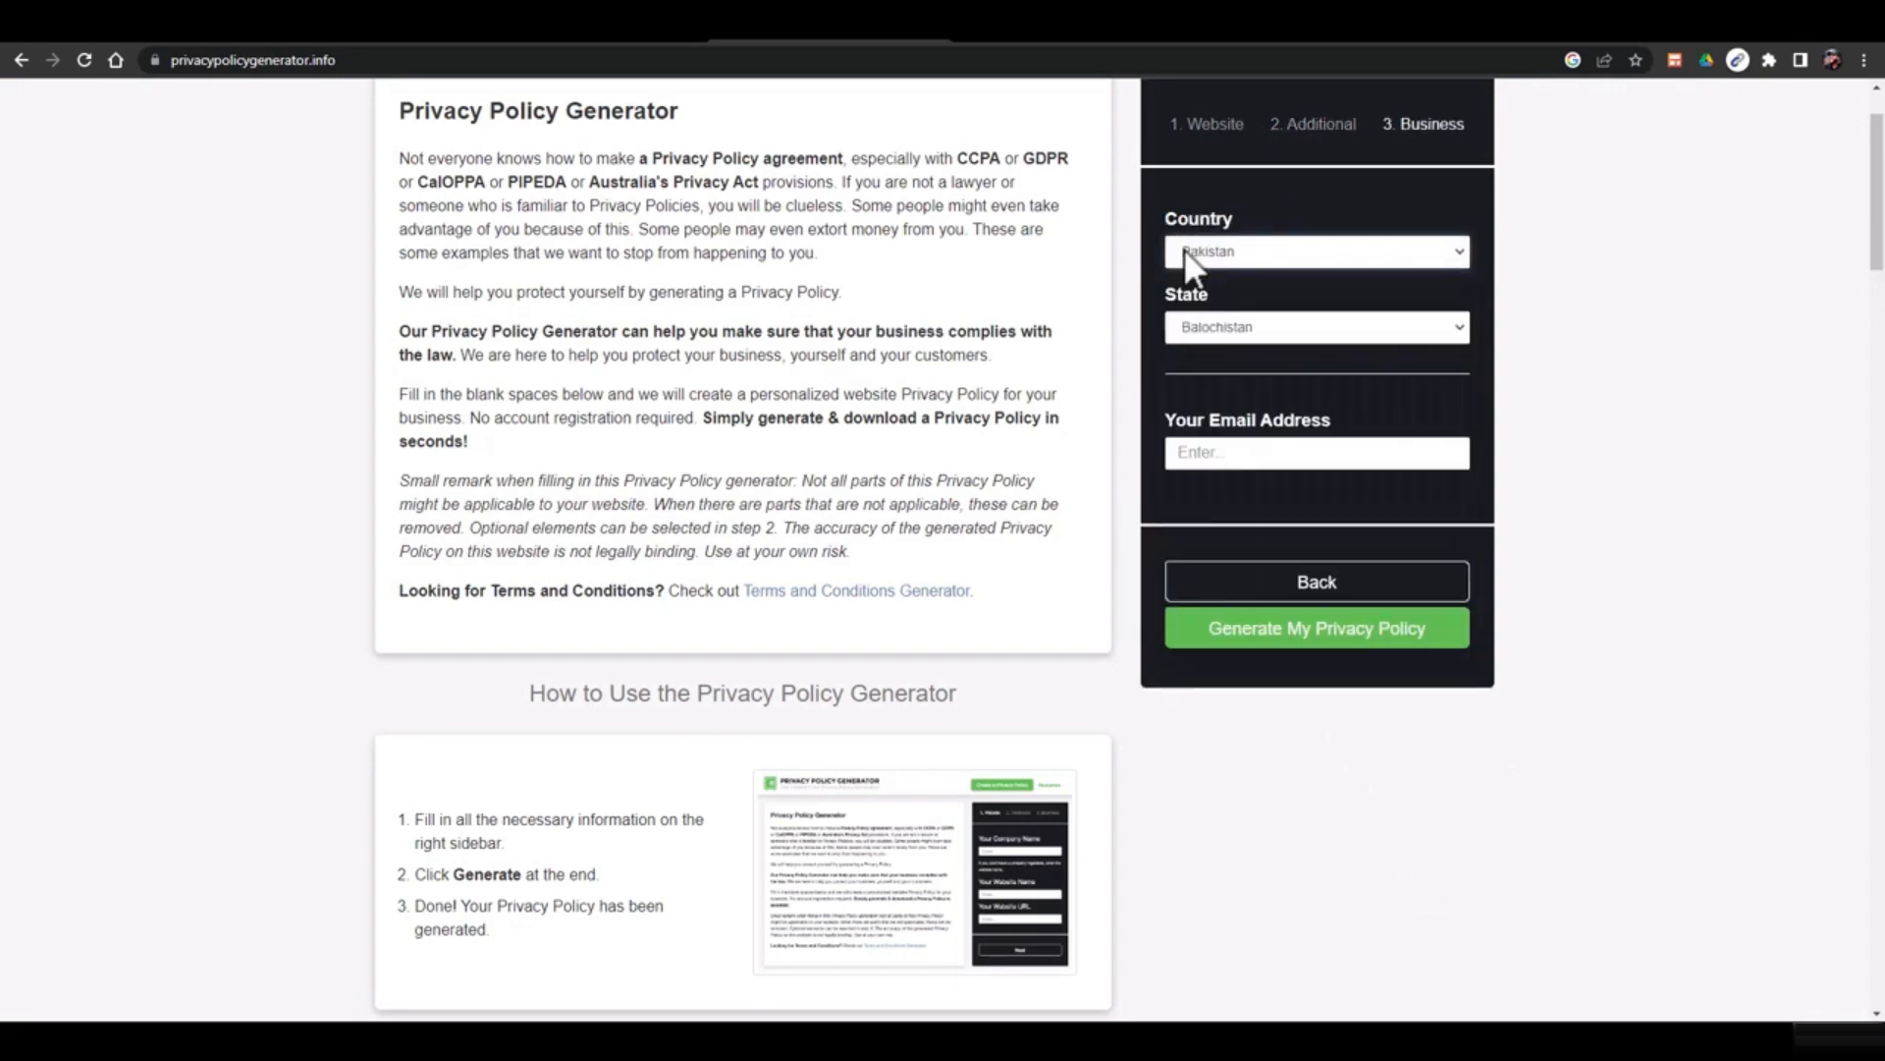
click(1222, 333)
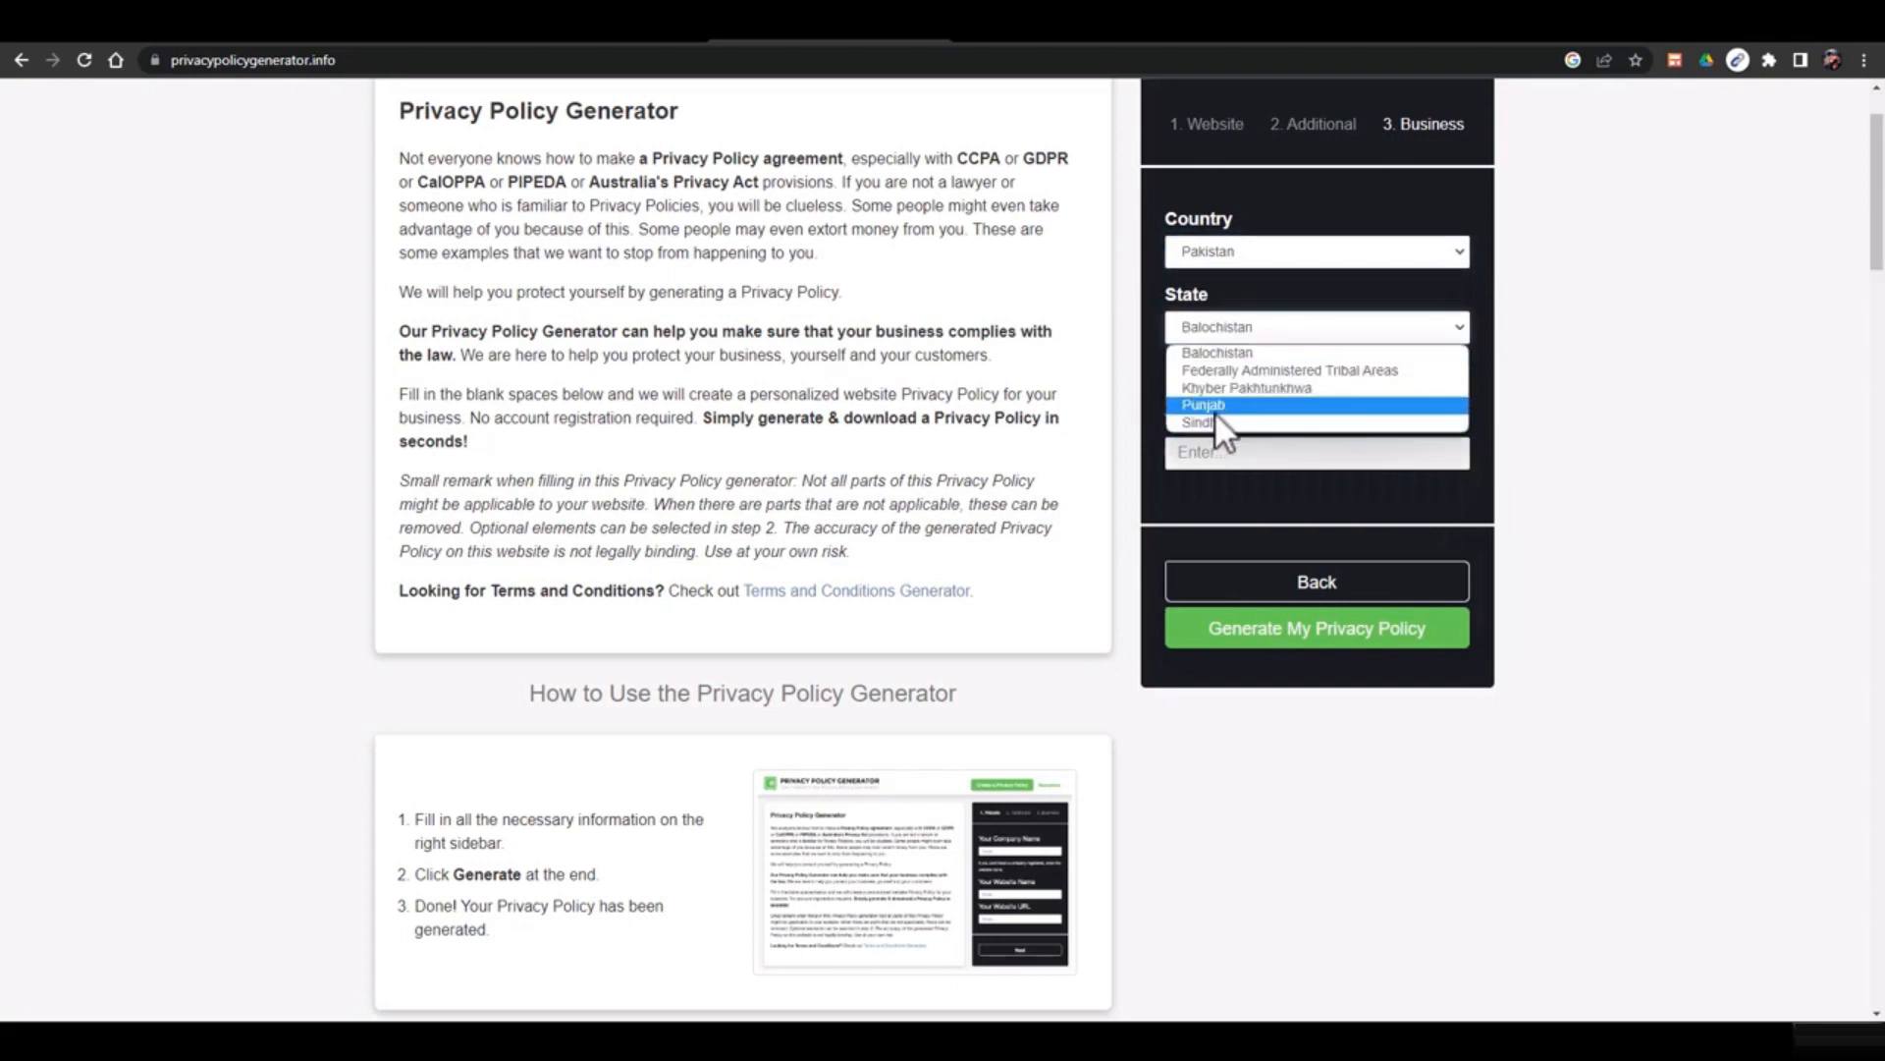
click(1215, 409)
click(1228, 454)
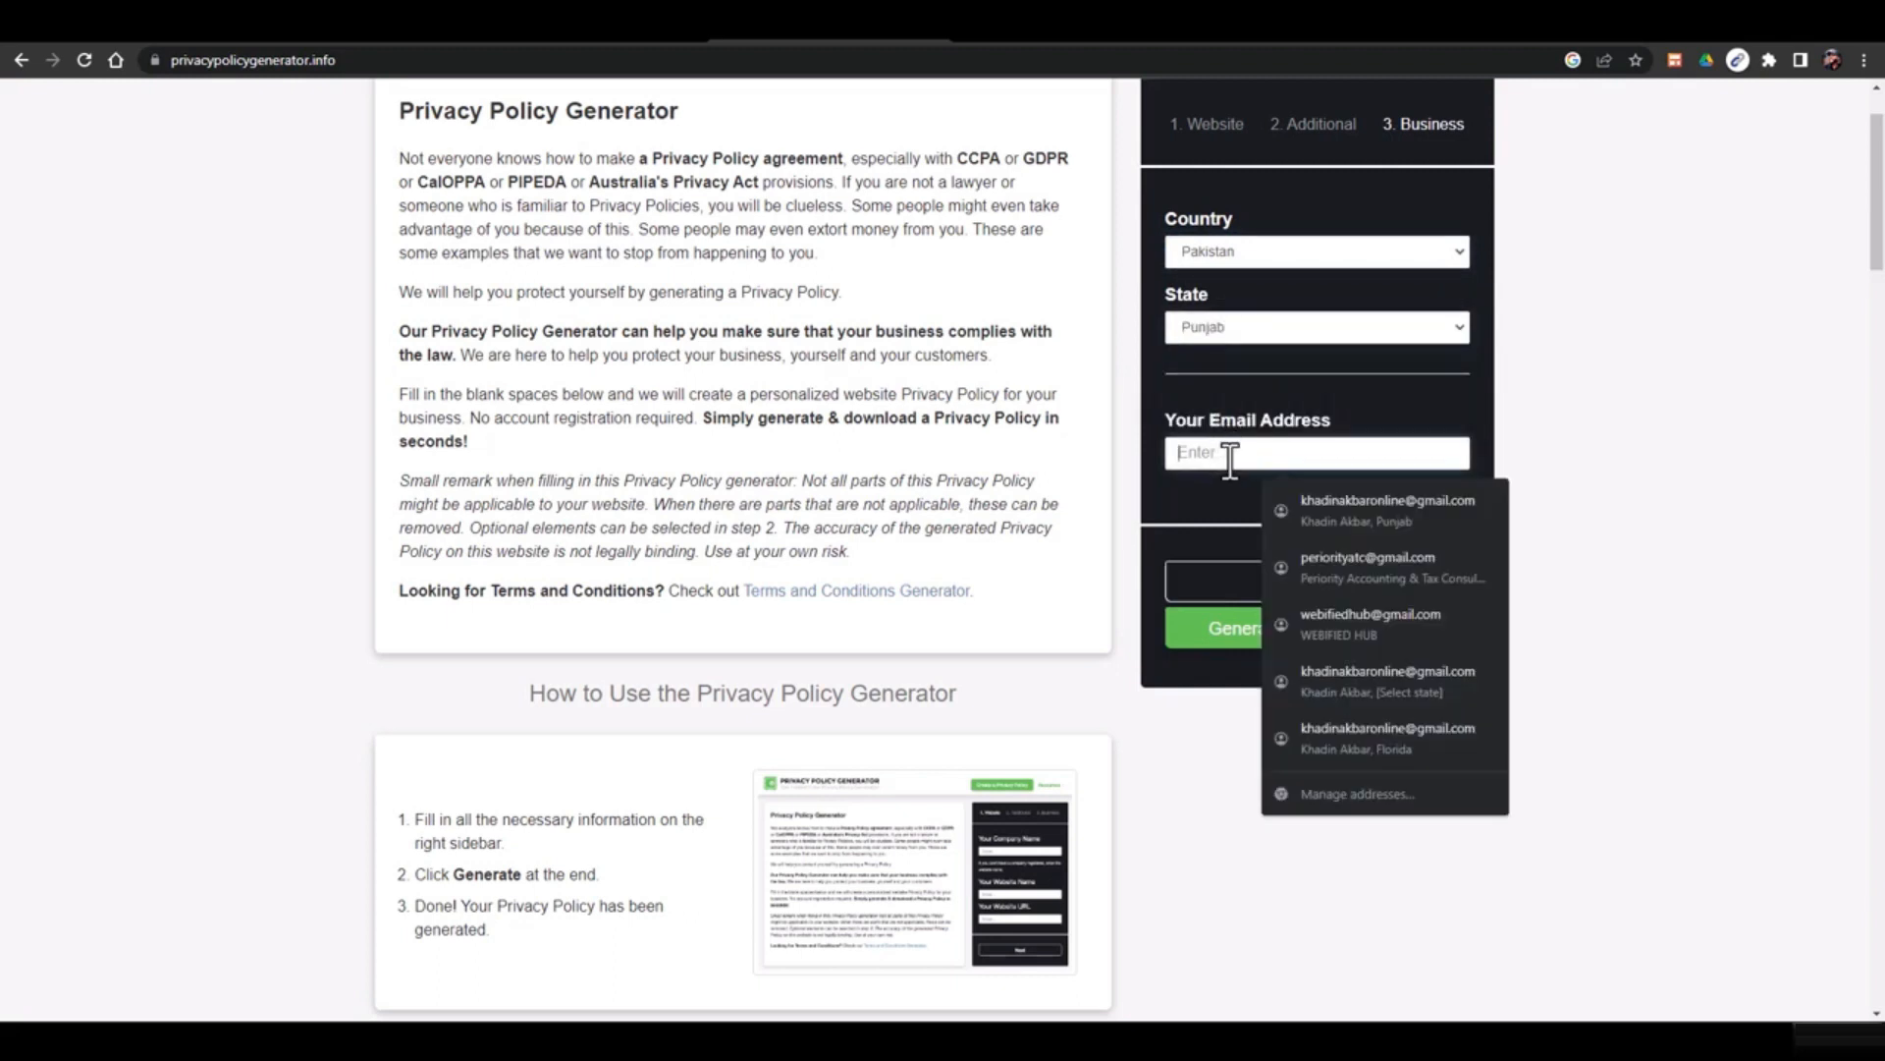
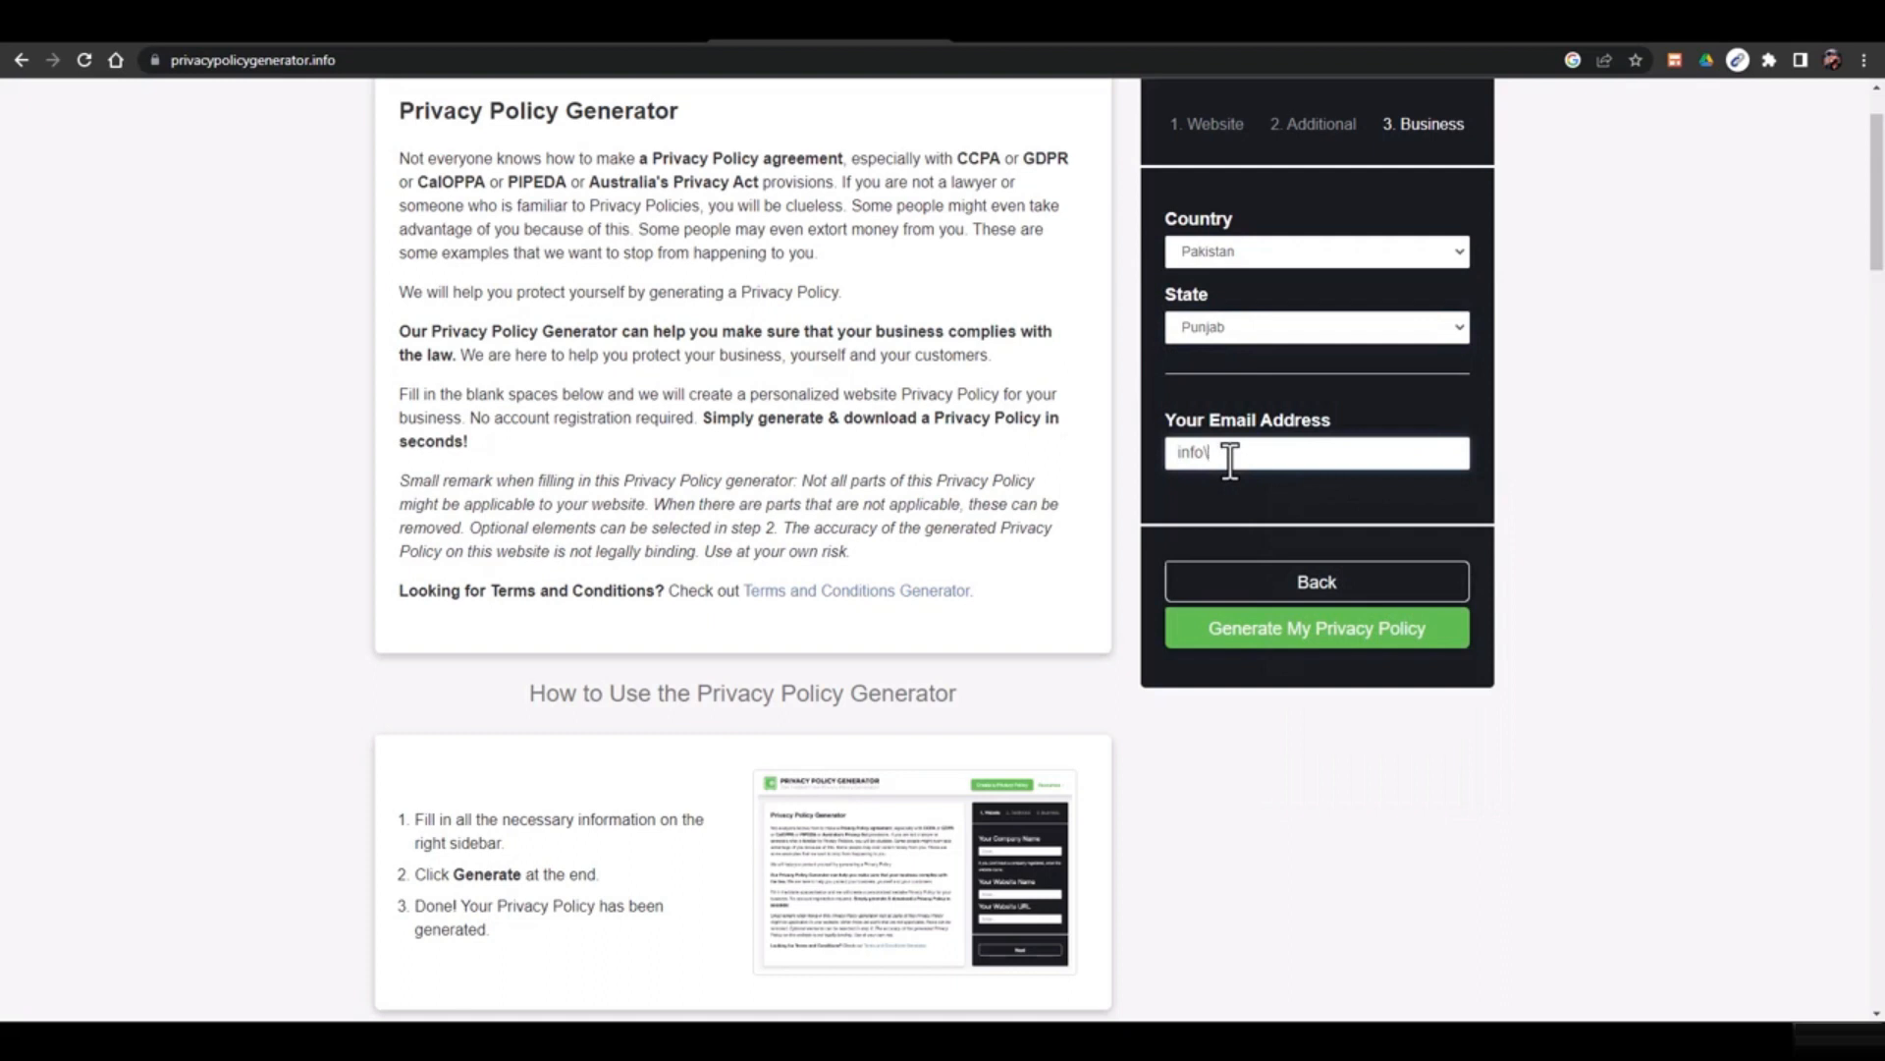
Generate the privacy policy and copy the entire previewed policy text
click(1359, 633)
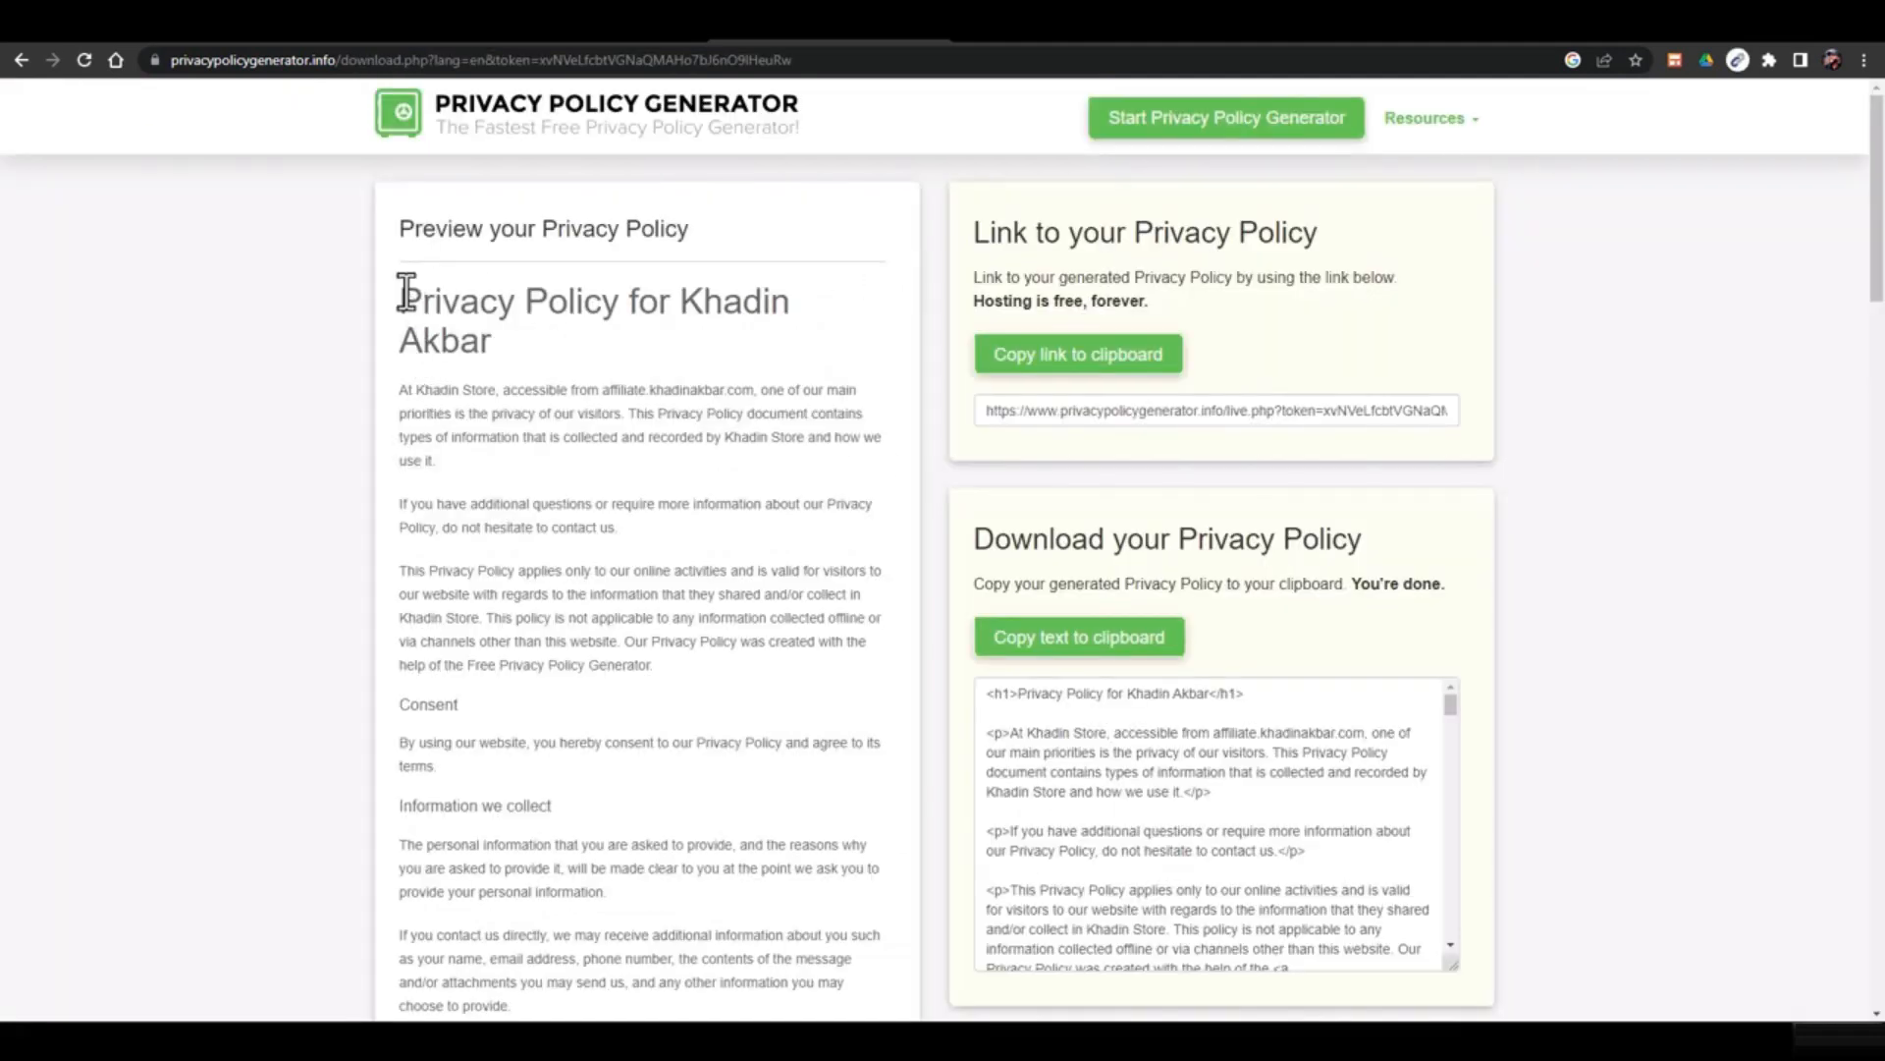
drag(402, 292, 563, 887)
scroll(615, 433, down, 1)
scroll(615, 438, down, 20)
scroll(586, 632, down, 1)
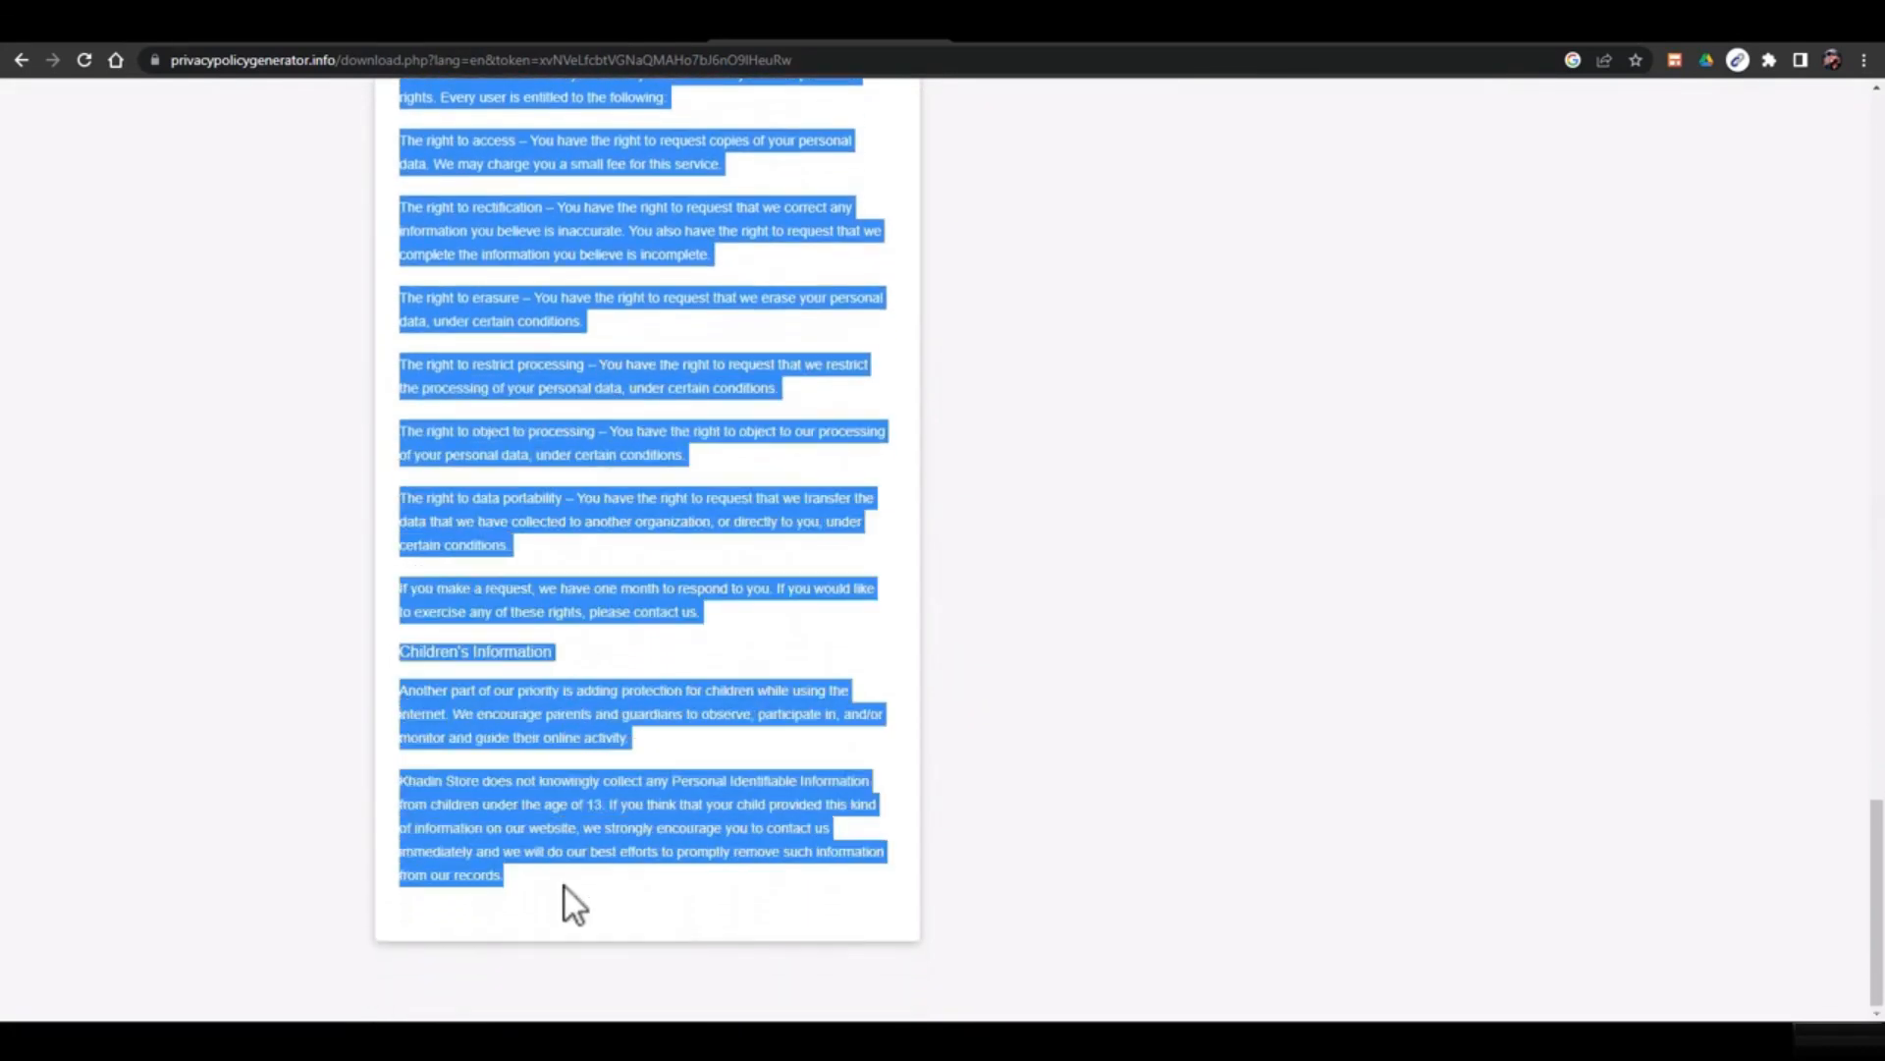
right_click(562, 835)
click(651, 679)
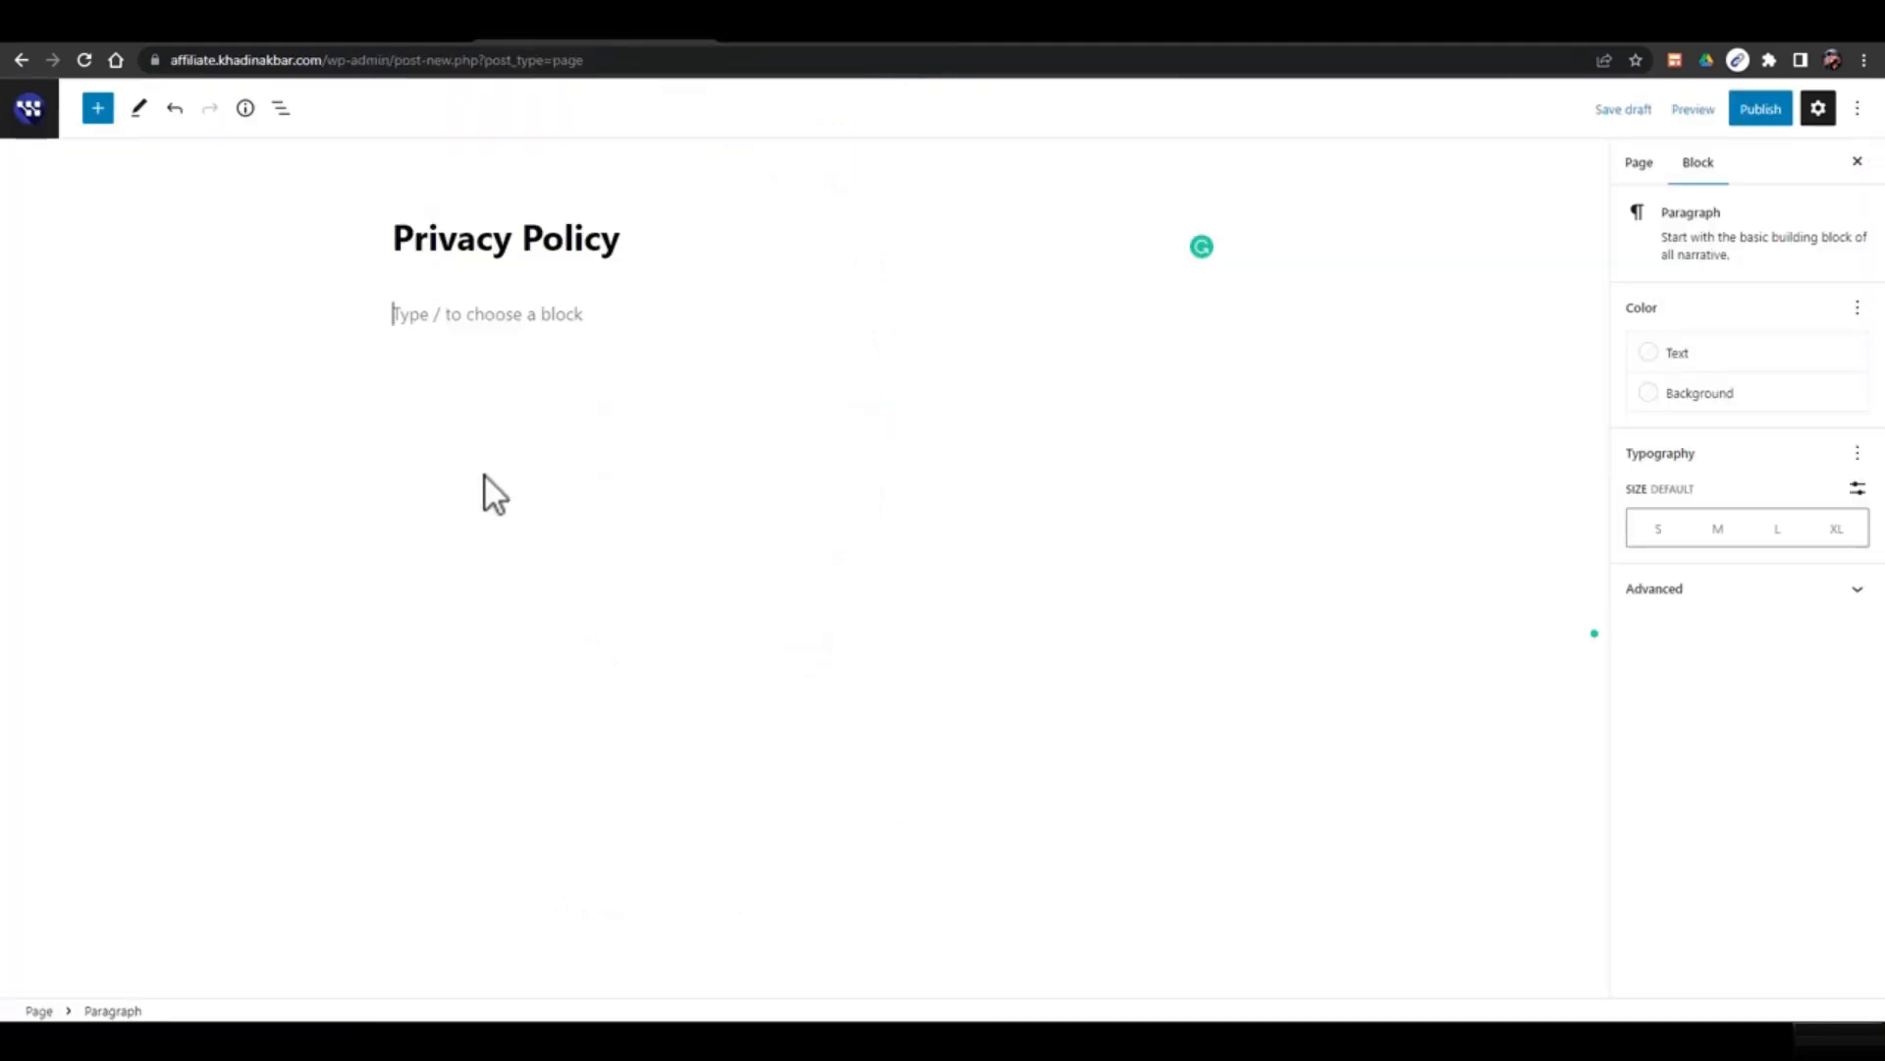
Paste the policy into the Privacy Policy page, publish it, and view it live
key(ctrl+v)
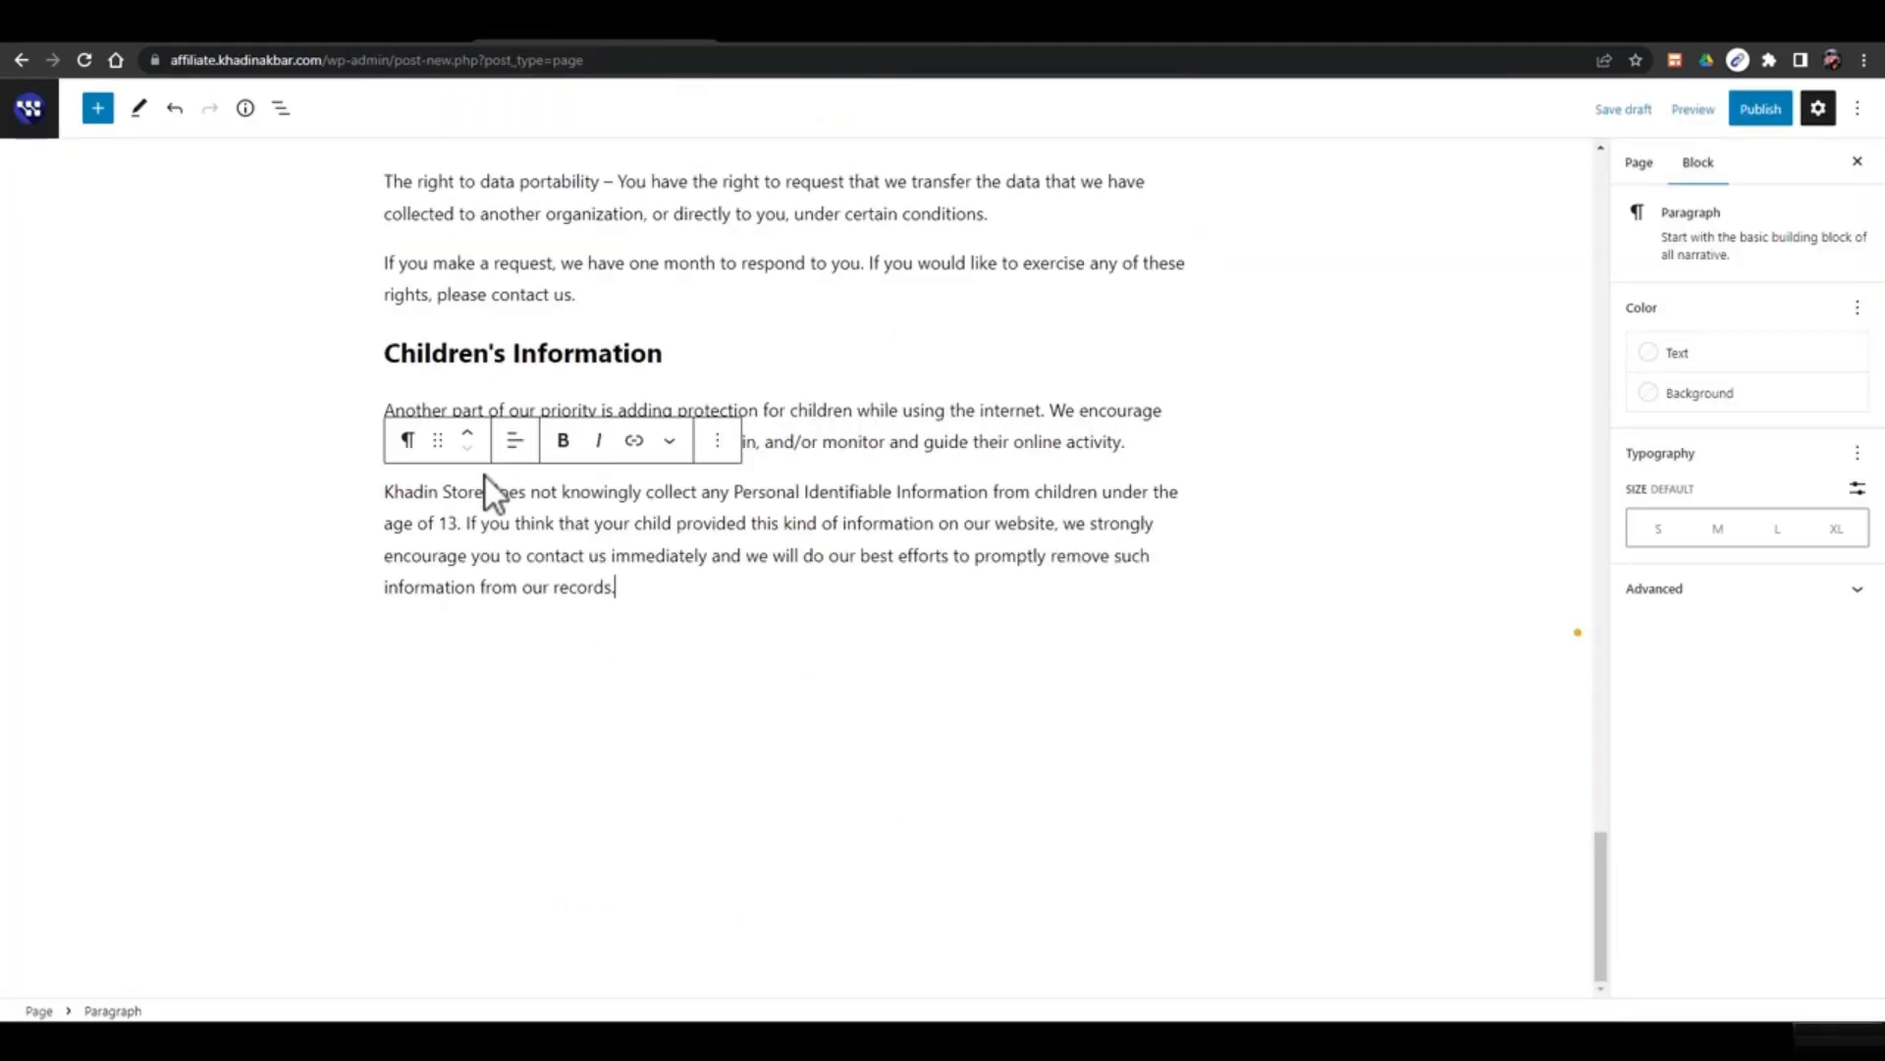
scroll(871, 687, up, 20)
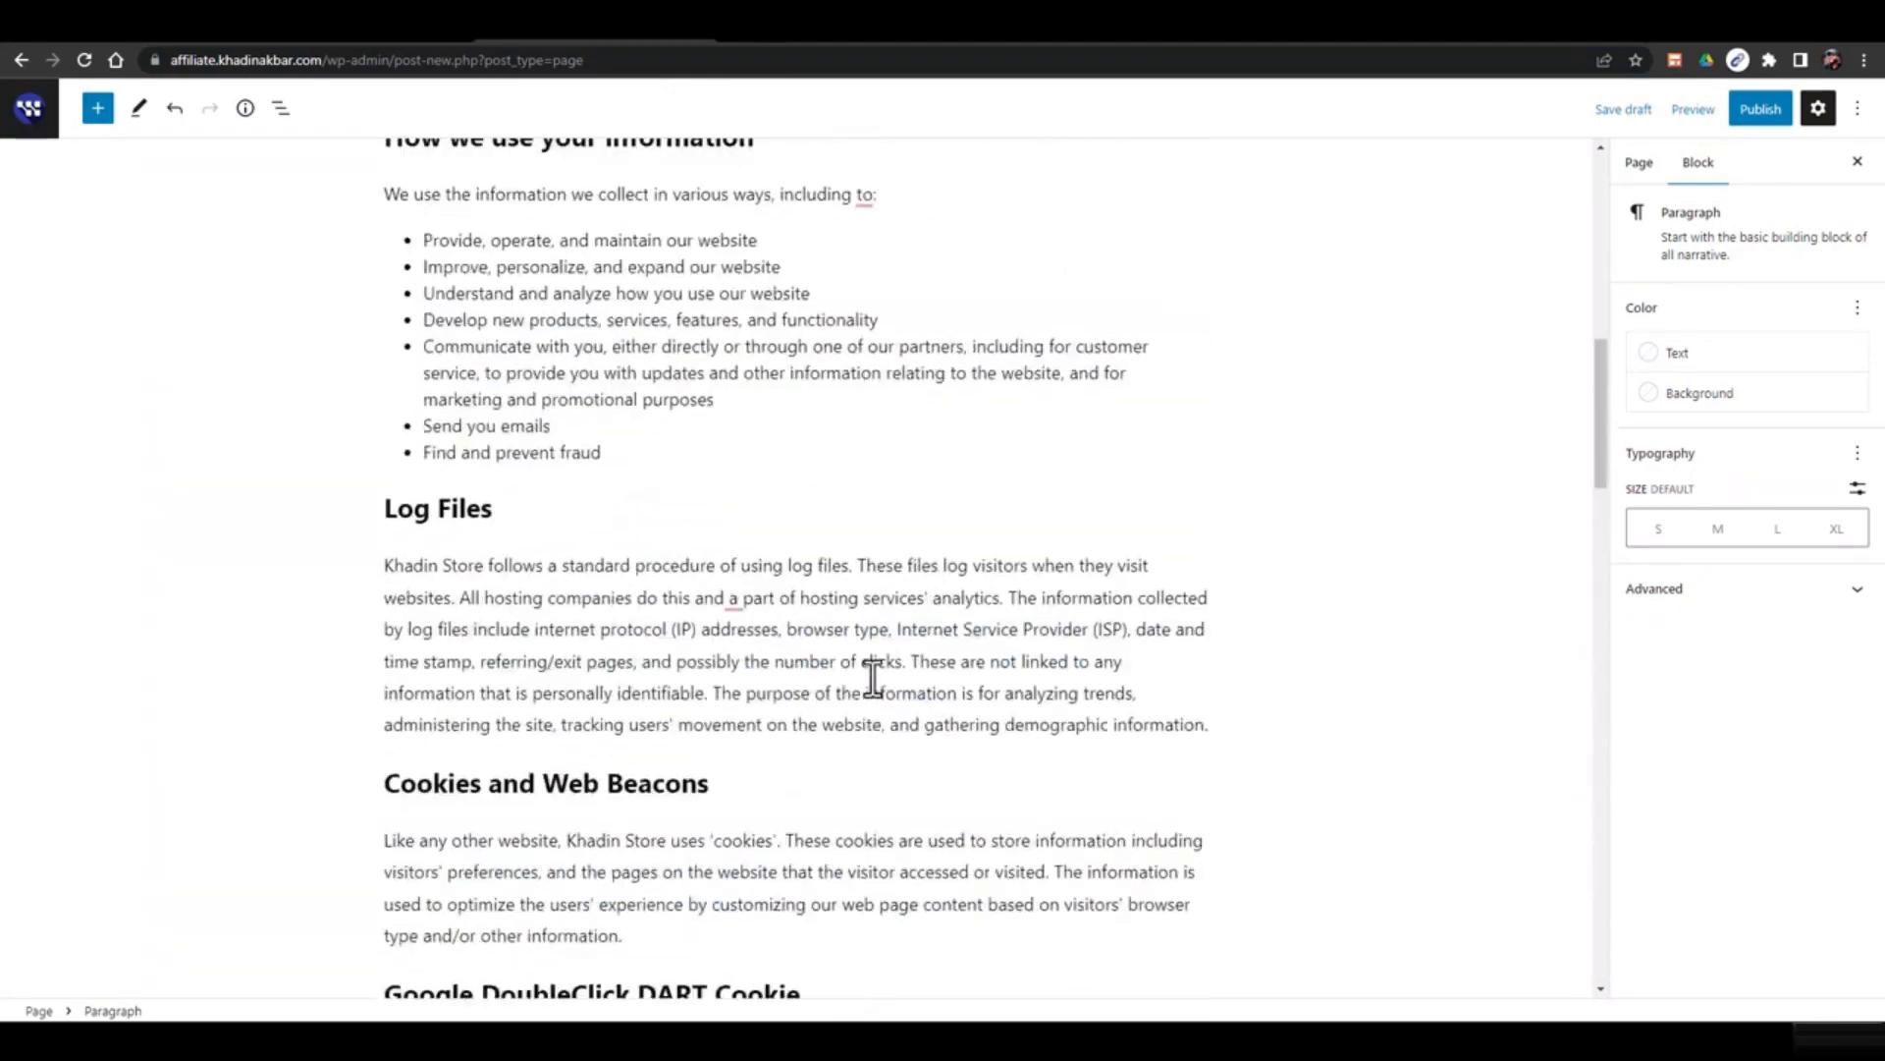
click(1757, 108)
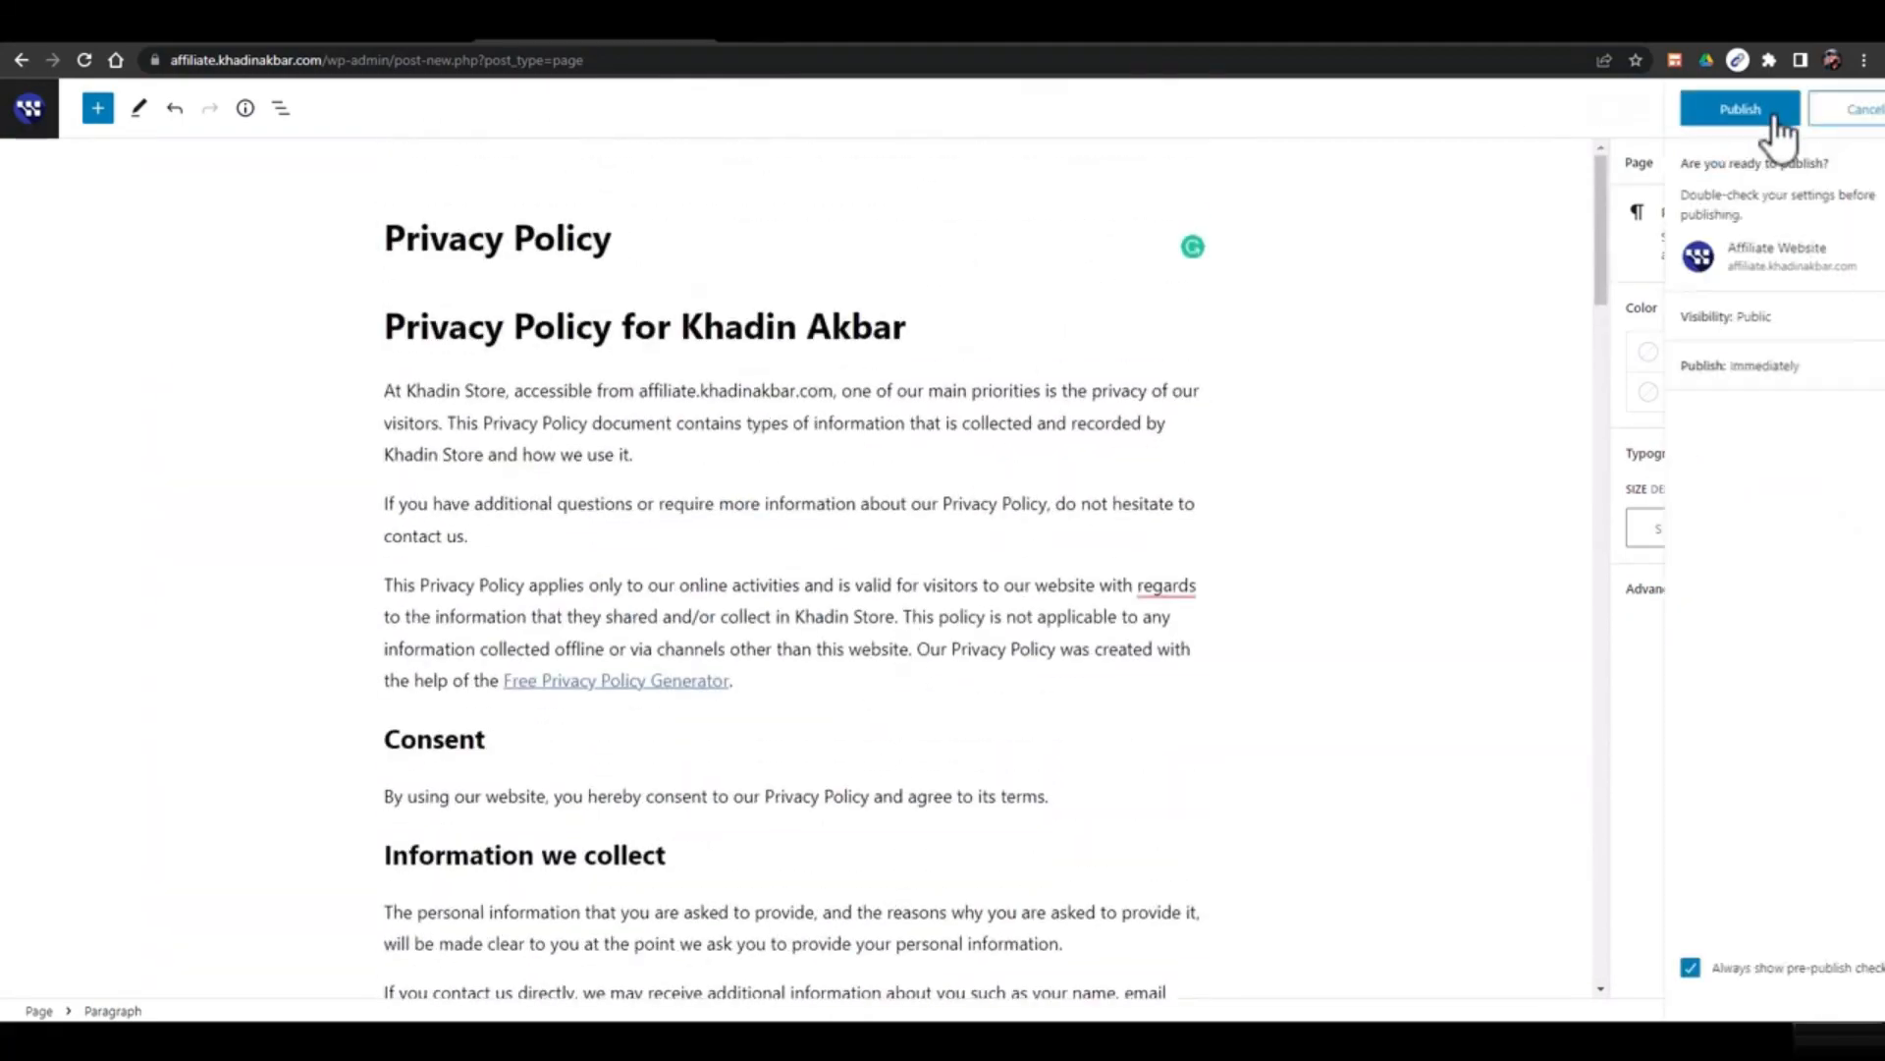
click(1720, 110)
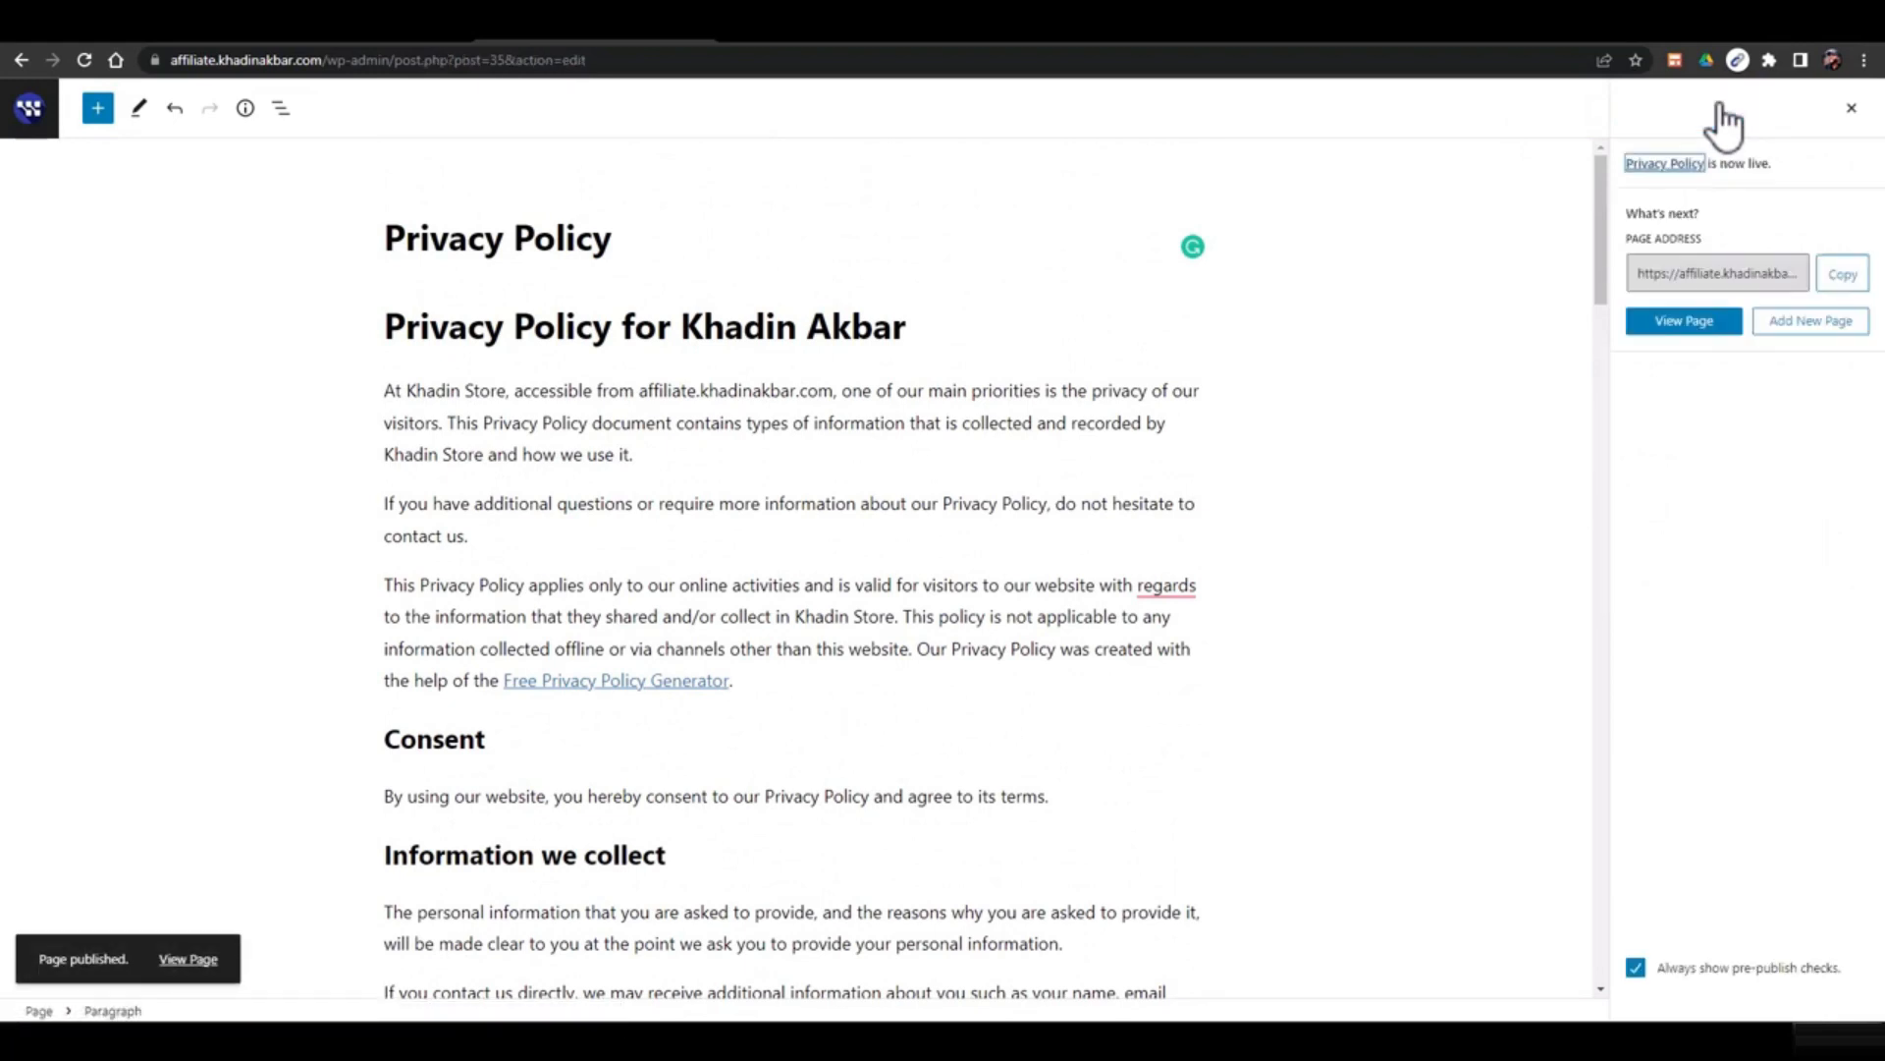
click(1712, 330)
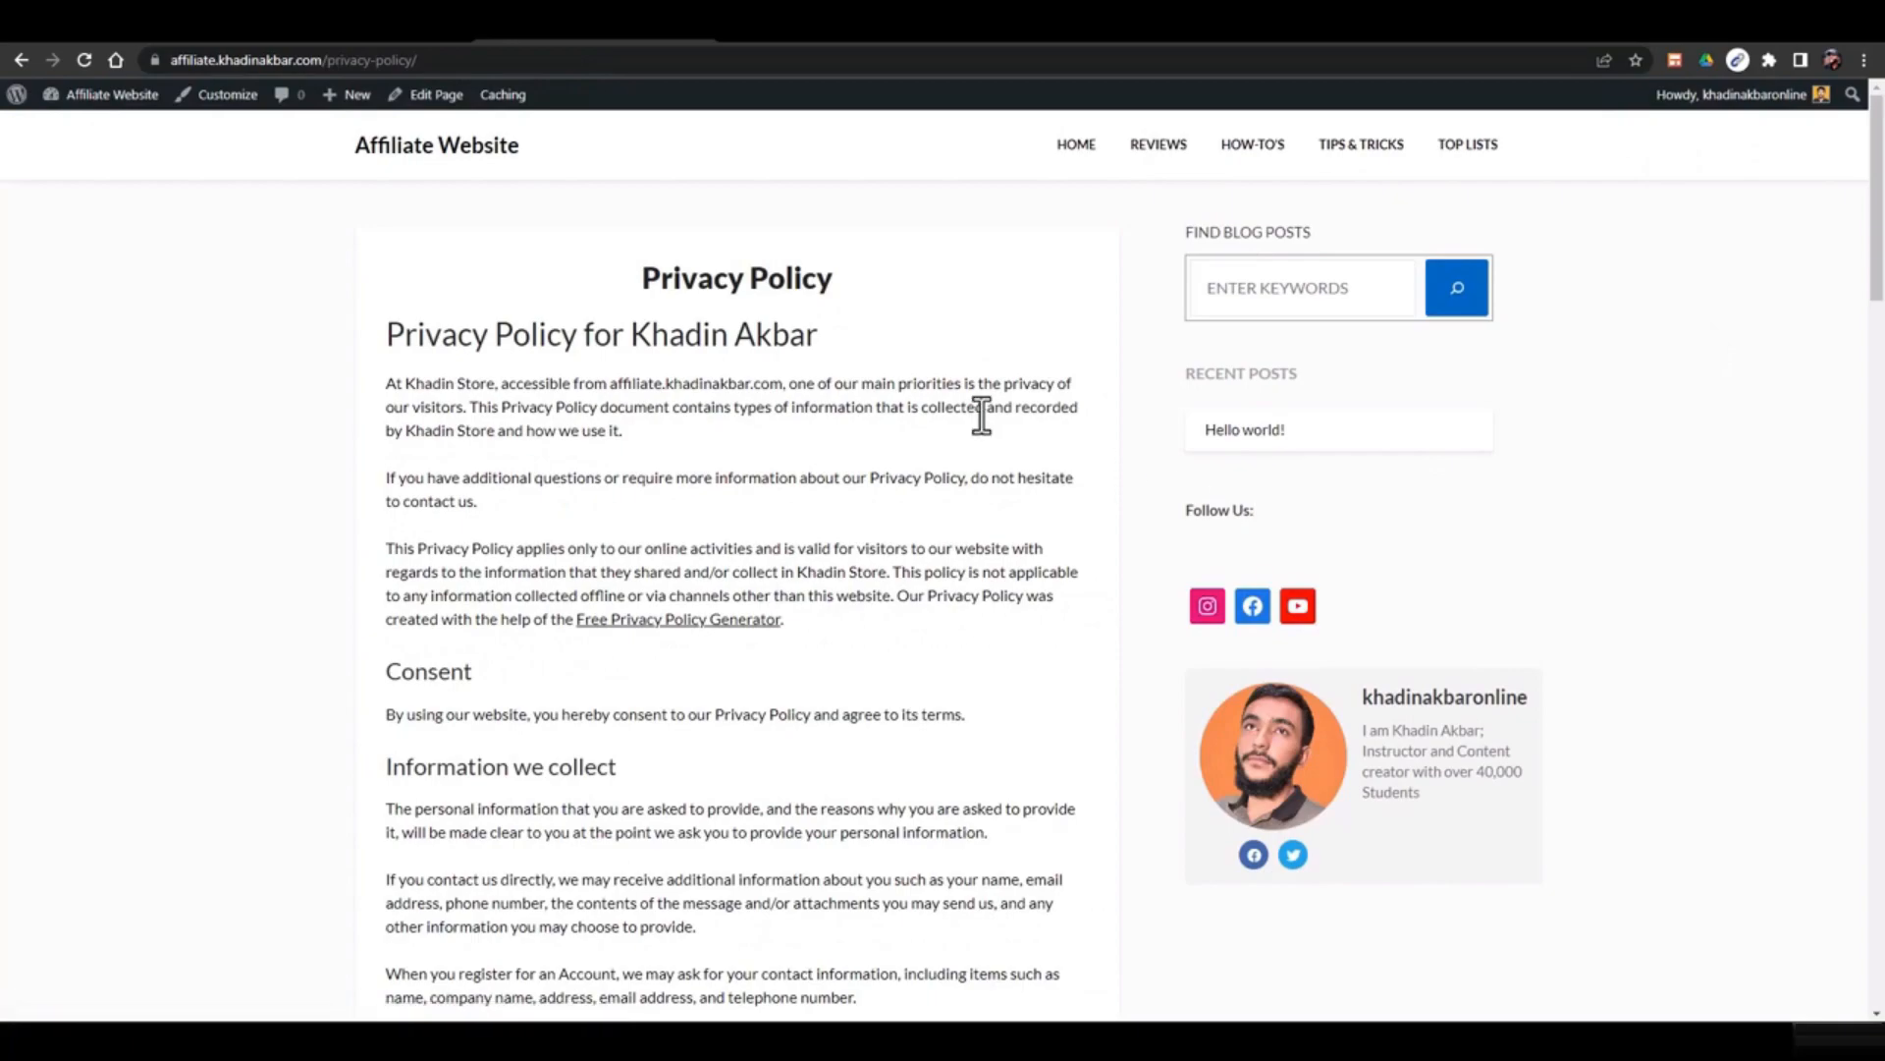
Scroll through the live Privacy Policy page, then return to the privacypolicygenerator.info tab
scroll(982, 415, down, 2)
scroll(982, 414, up, 2)
scroll(982, 415, down, 10)
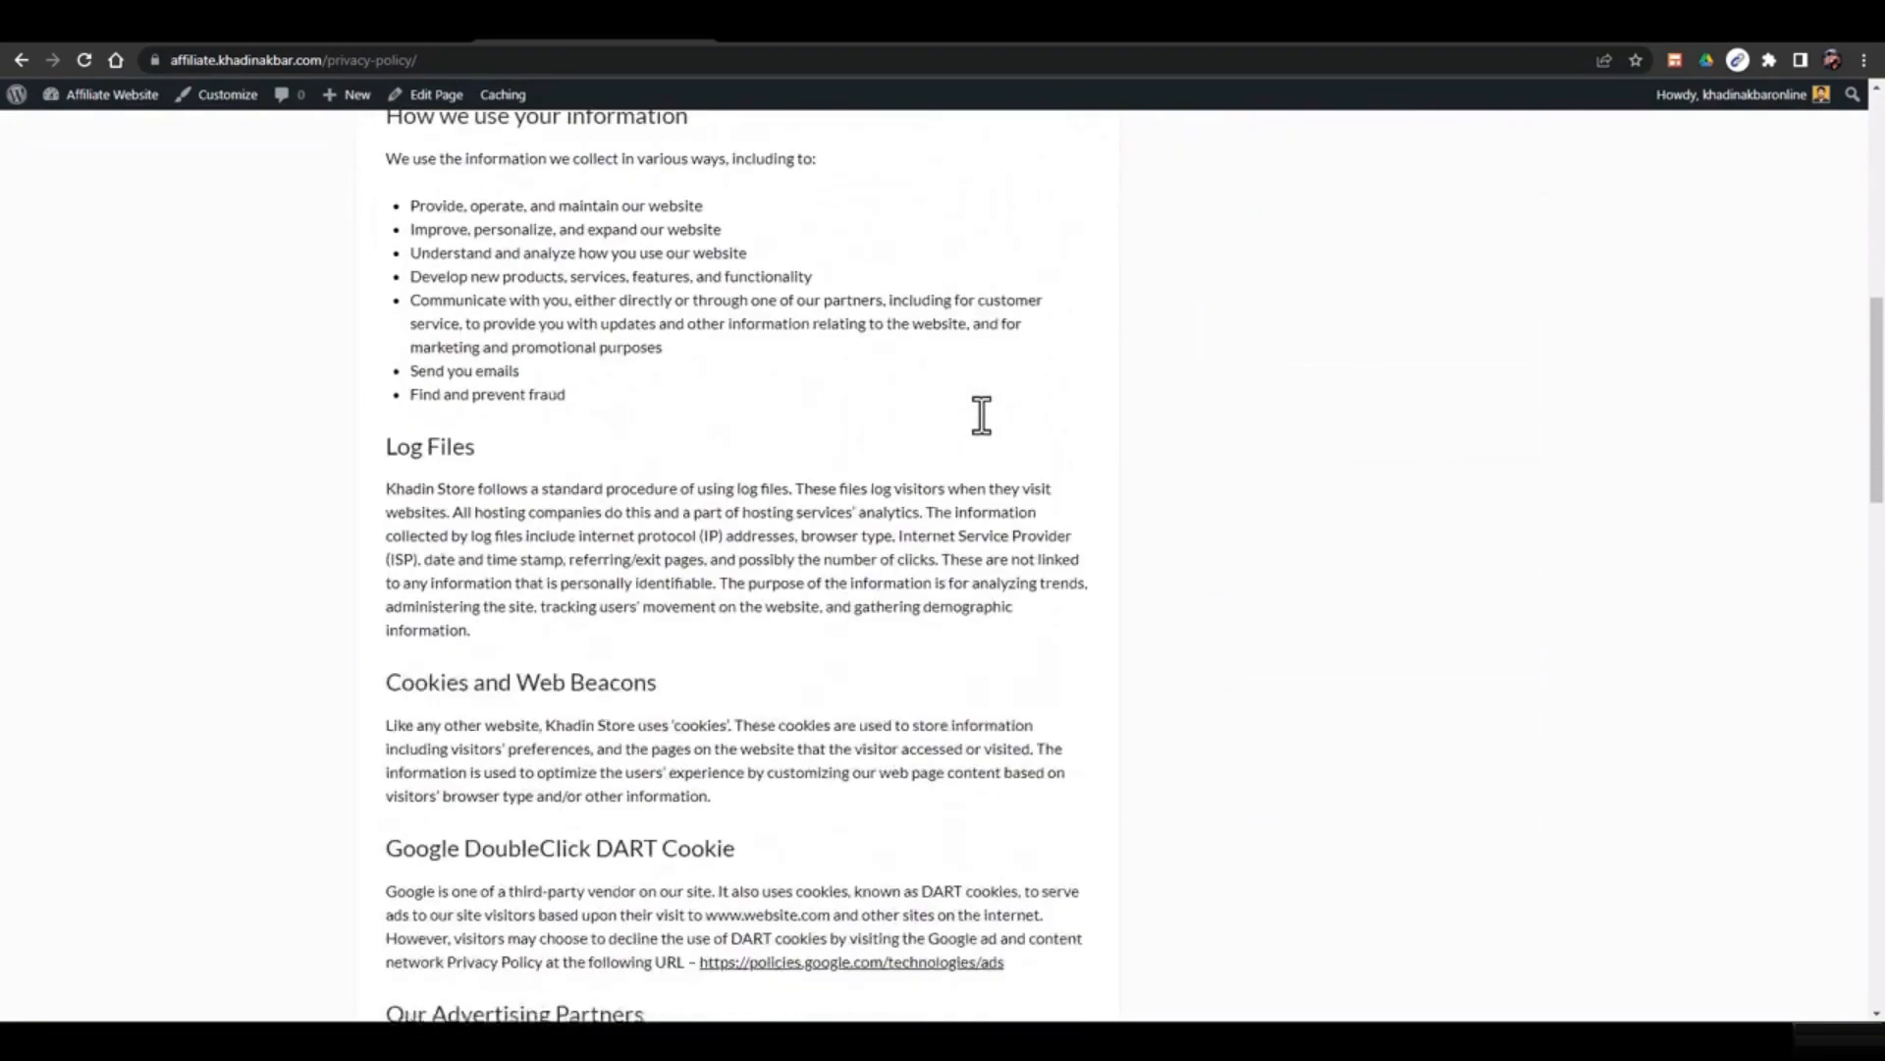
scroll(980, 414, down, 3)
scroll(980, 414, up, 12)
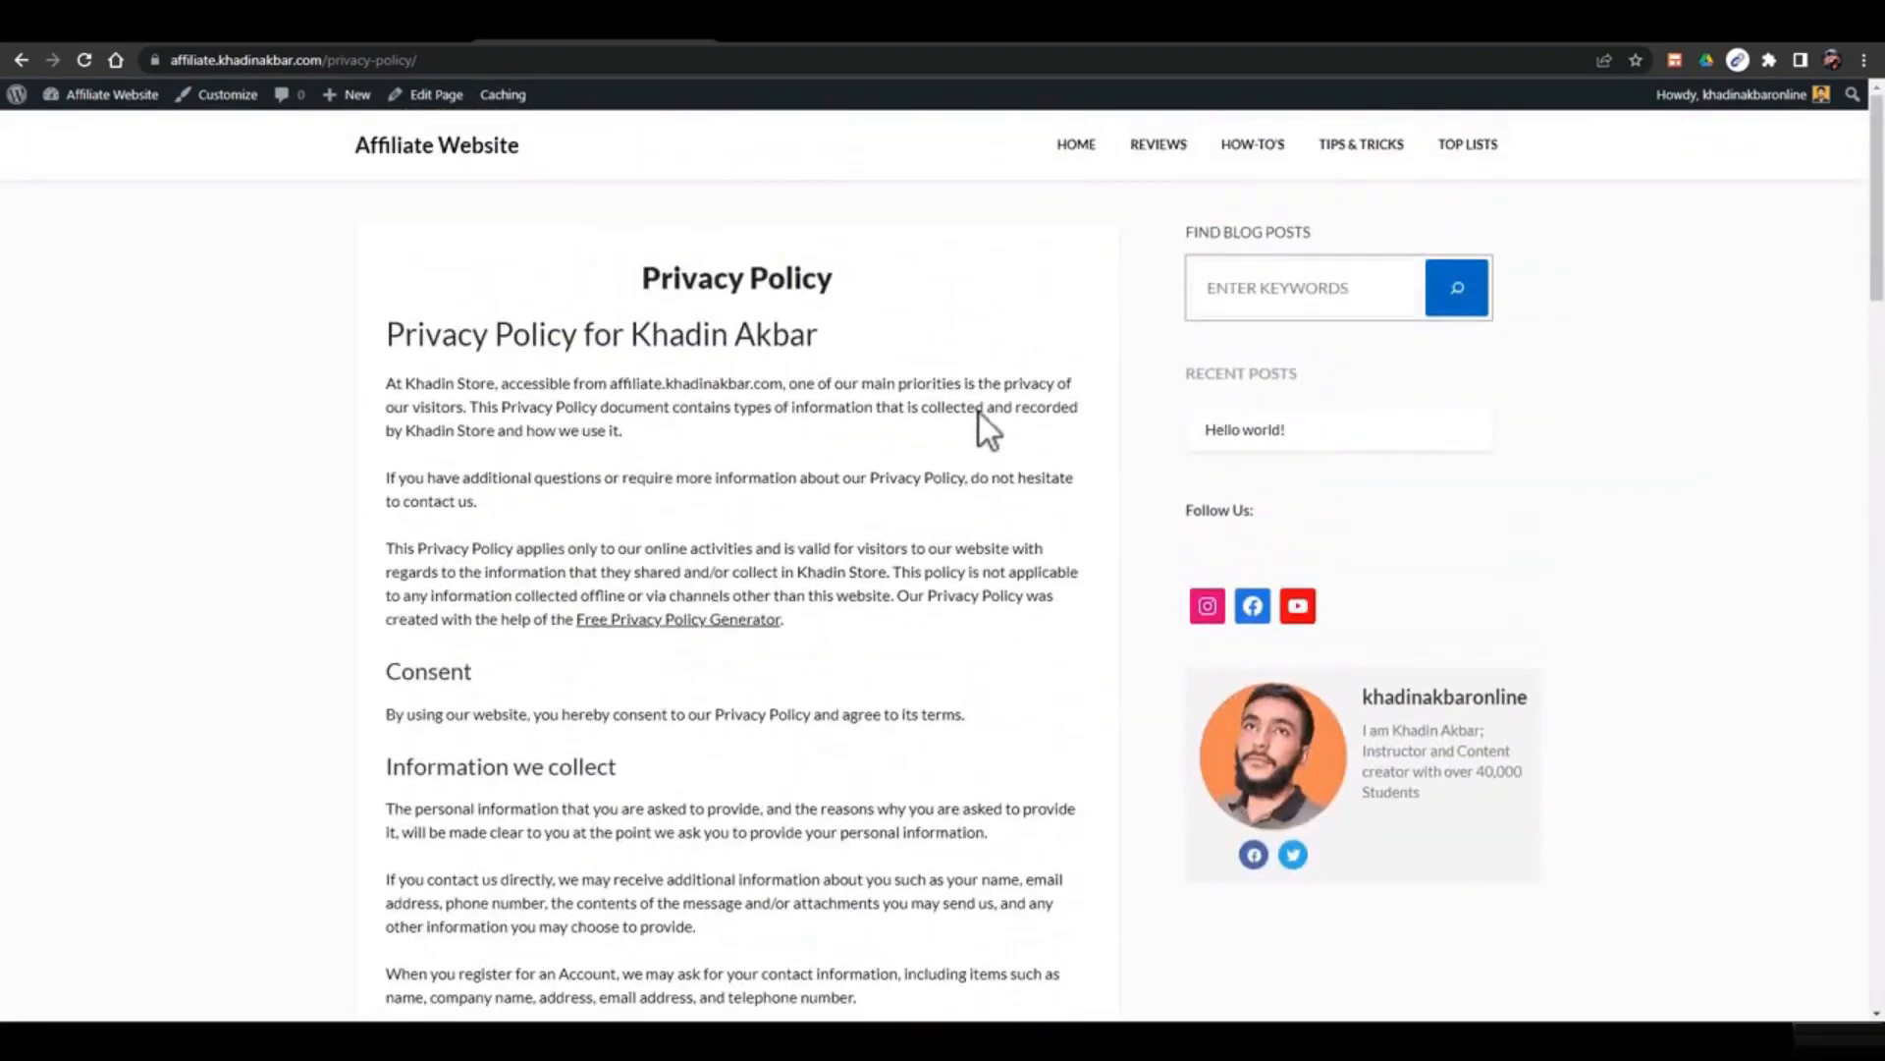
scroll(980, 412, down, 3)
scroll(980, 413, up, 2)
scroll(980, 412, down, 5)
scroll(980, 413, up, 4)
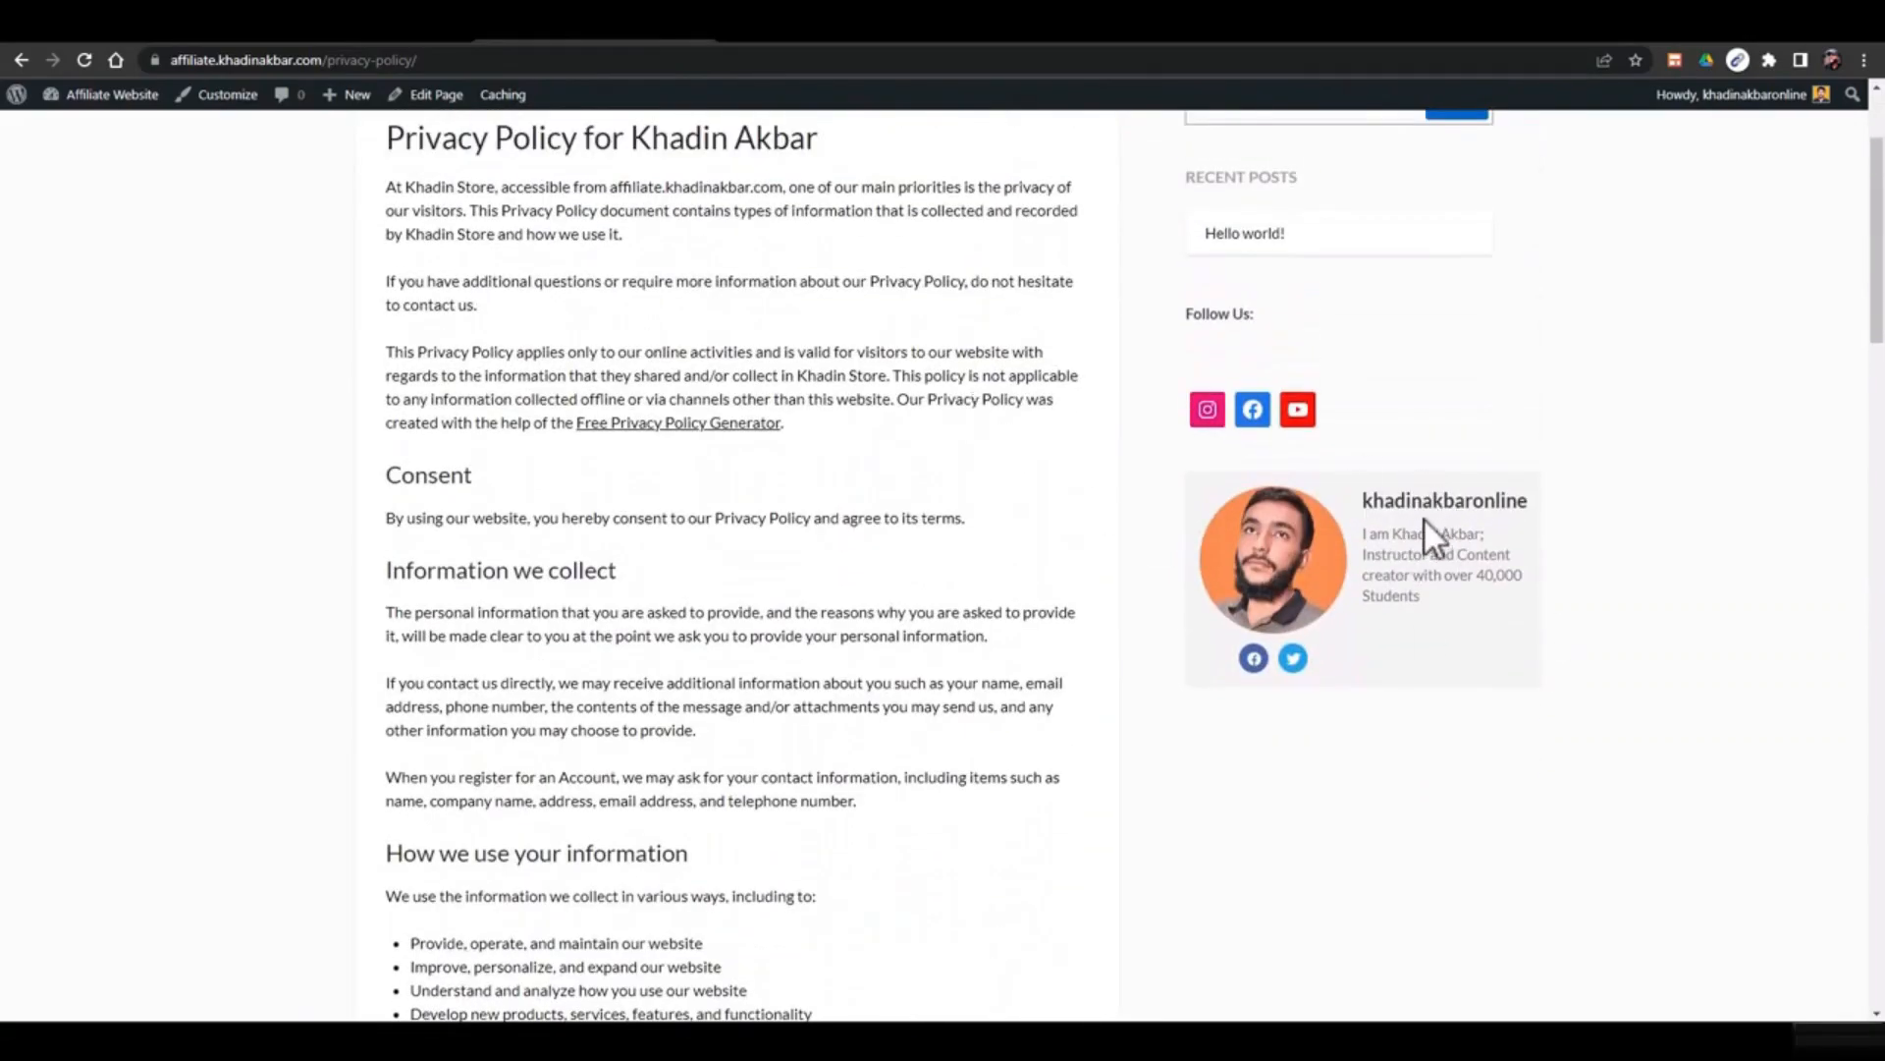
scroll(687, 569, down, 15)
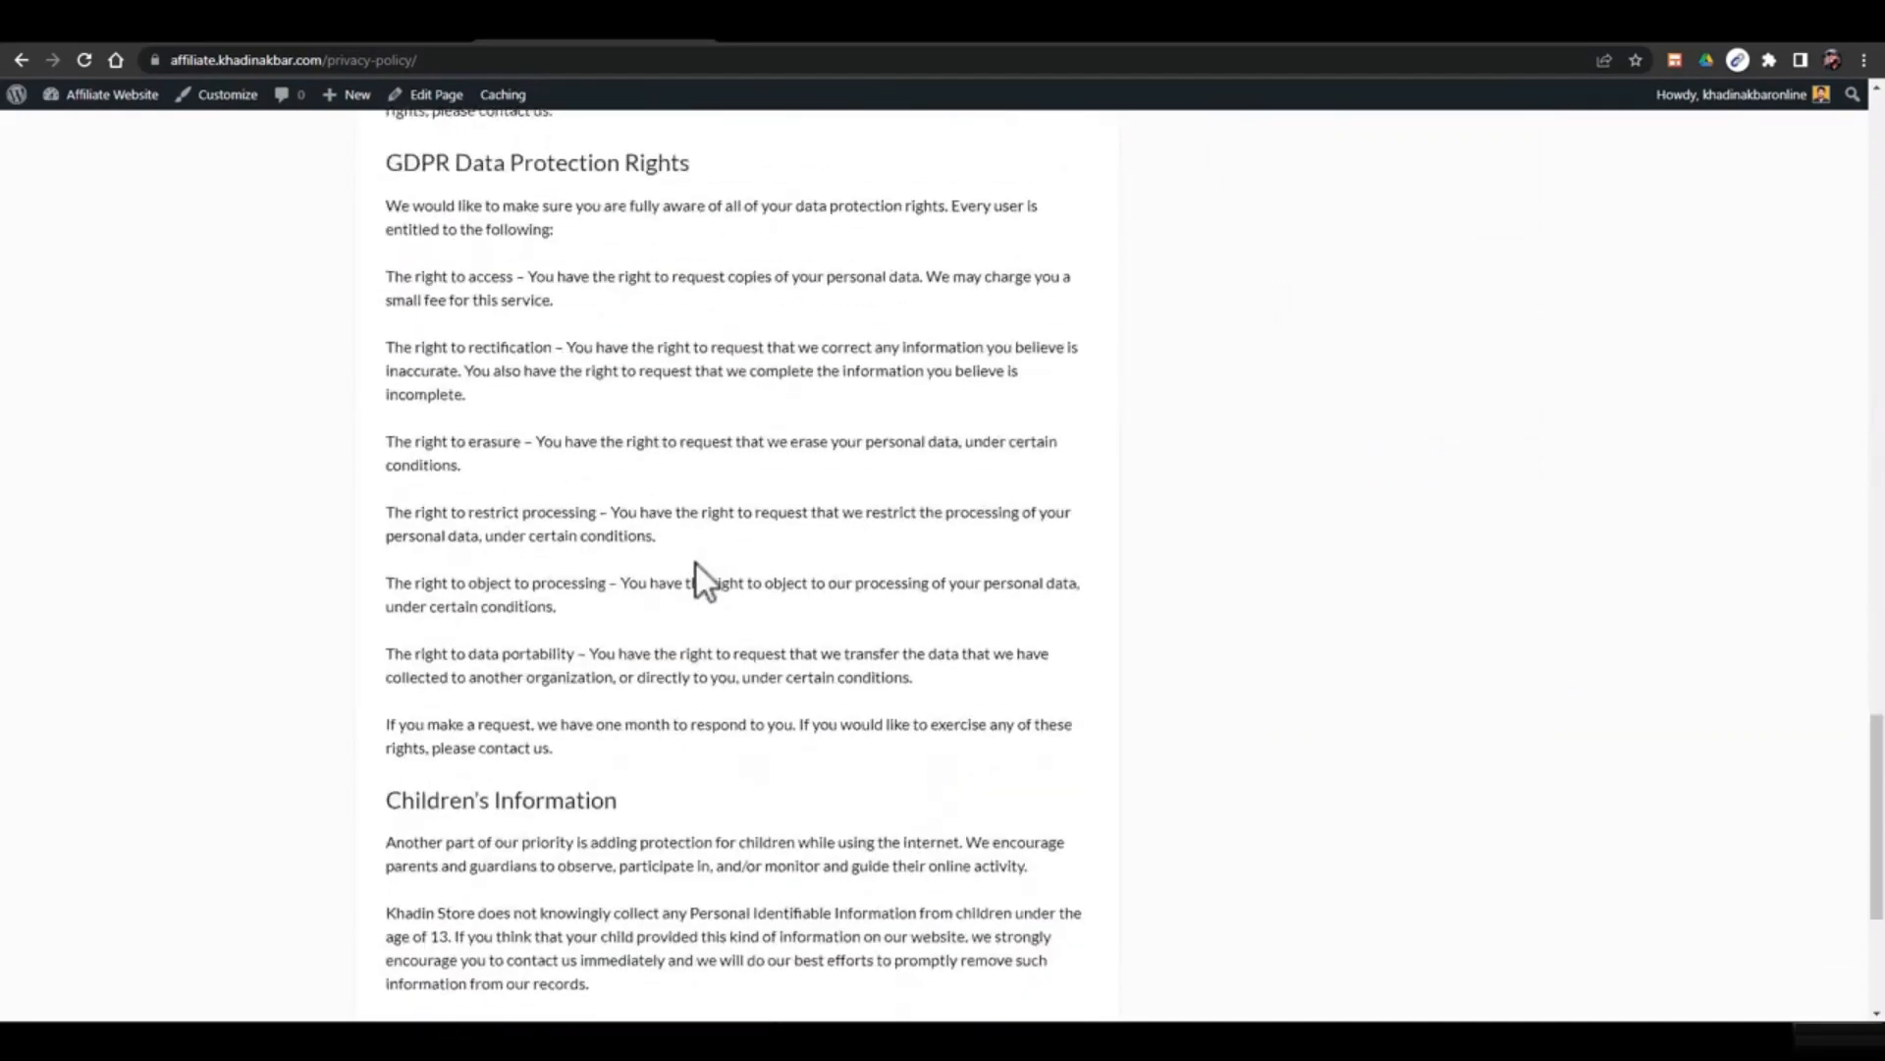
scroll(710, 555, up, 15)
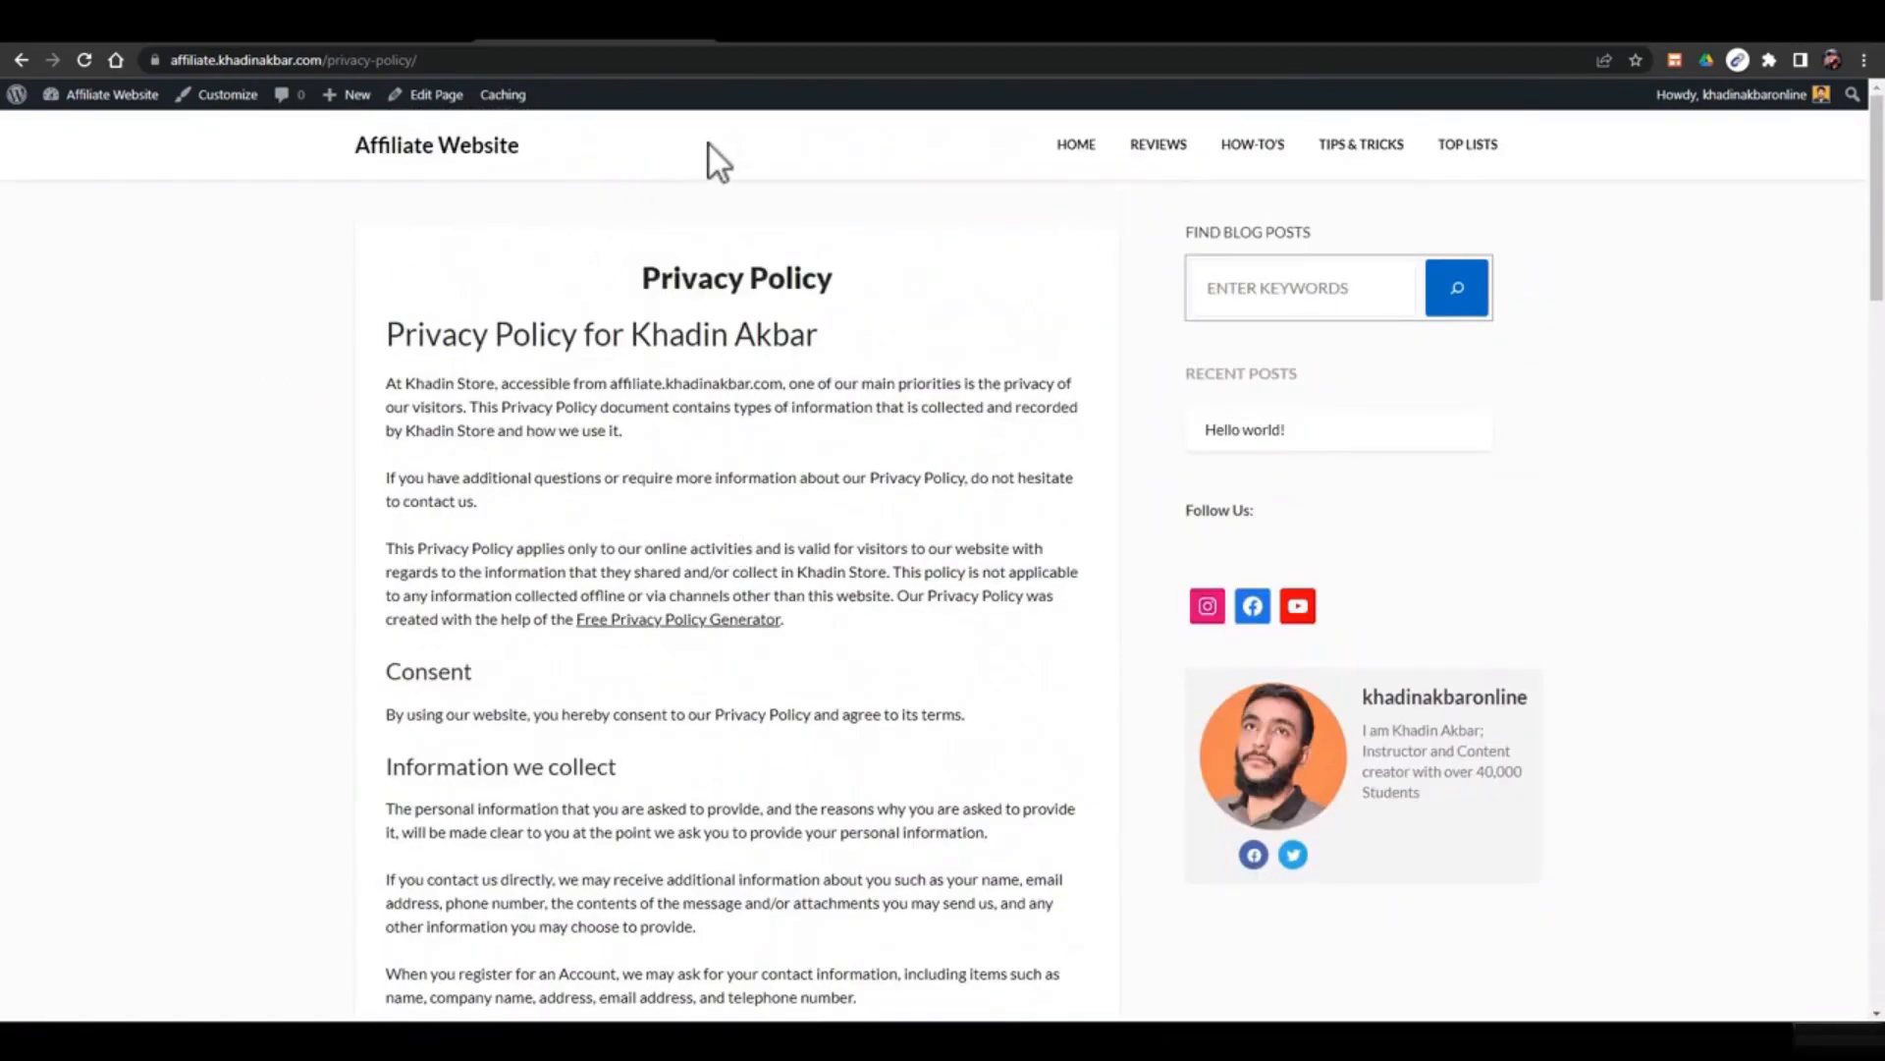
drag(709, 144, 740, 315)
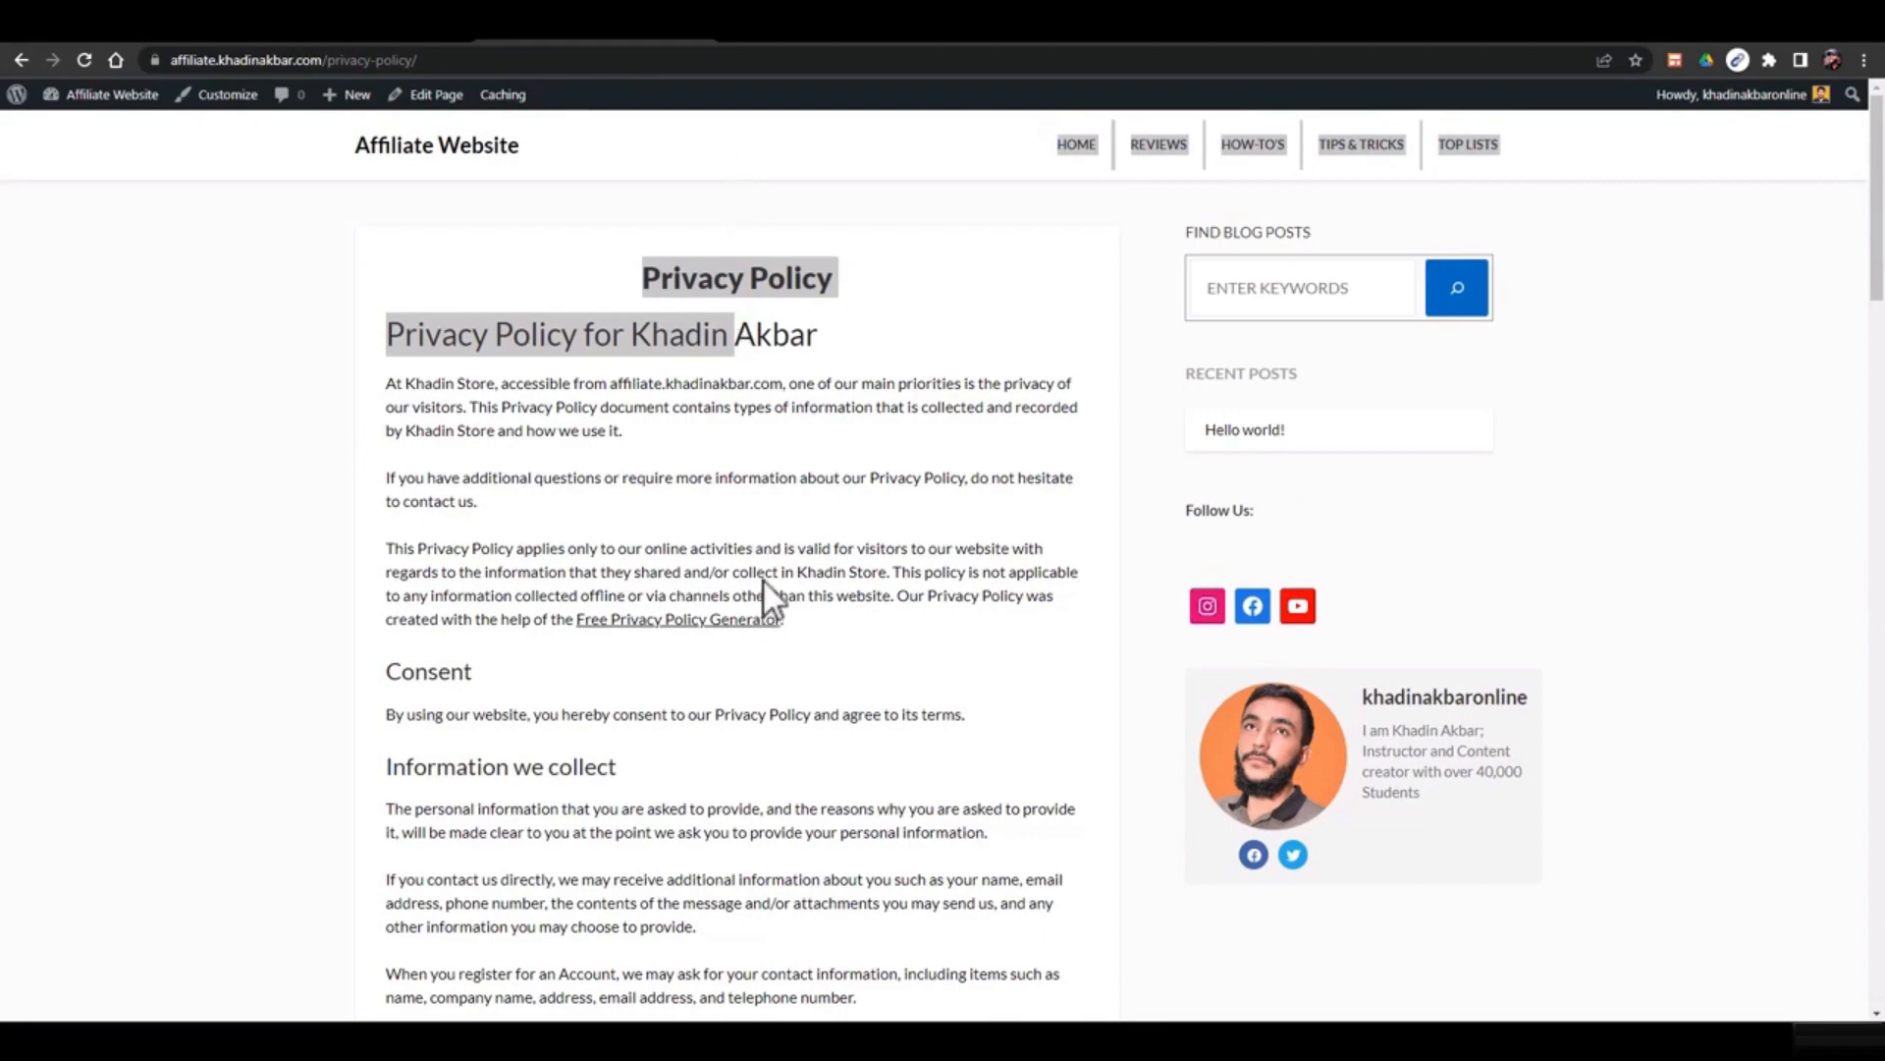
click(794, 325)
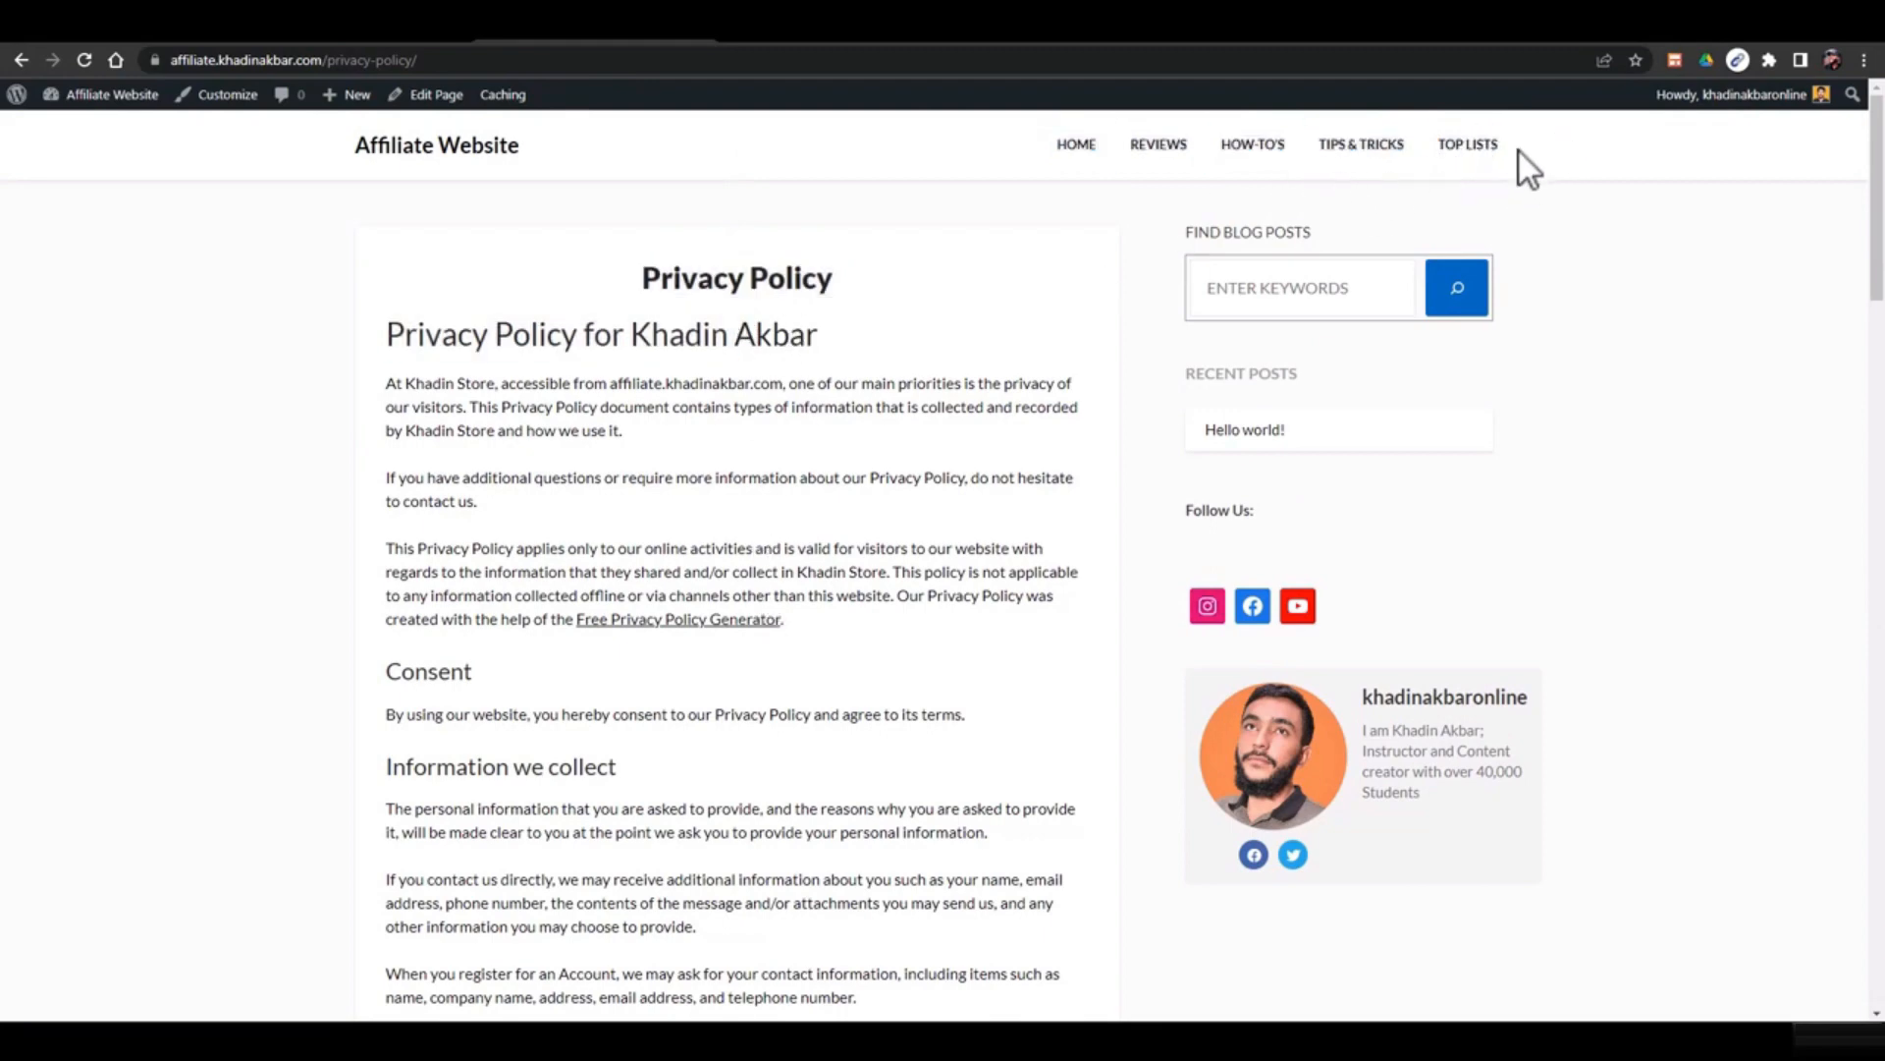
drag(1876, 197, 1876, 1016)
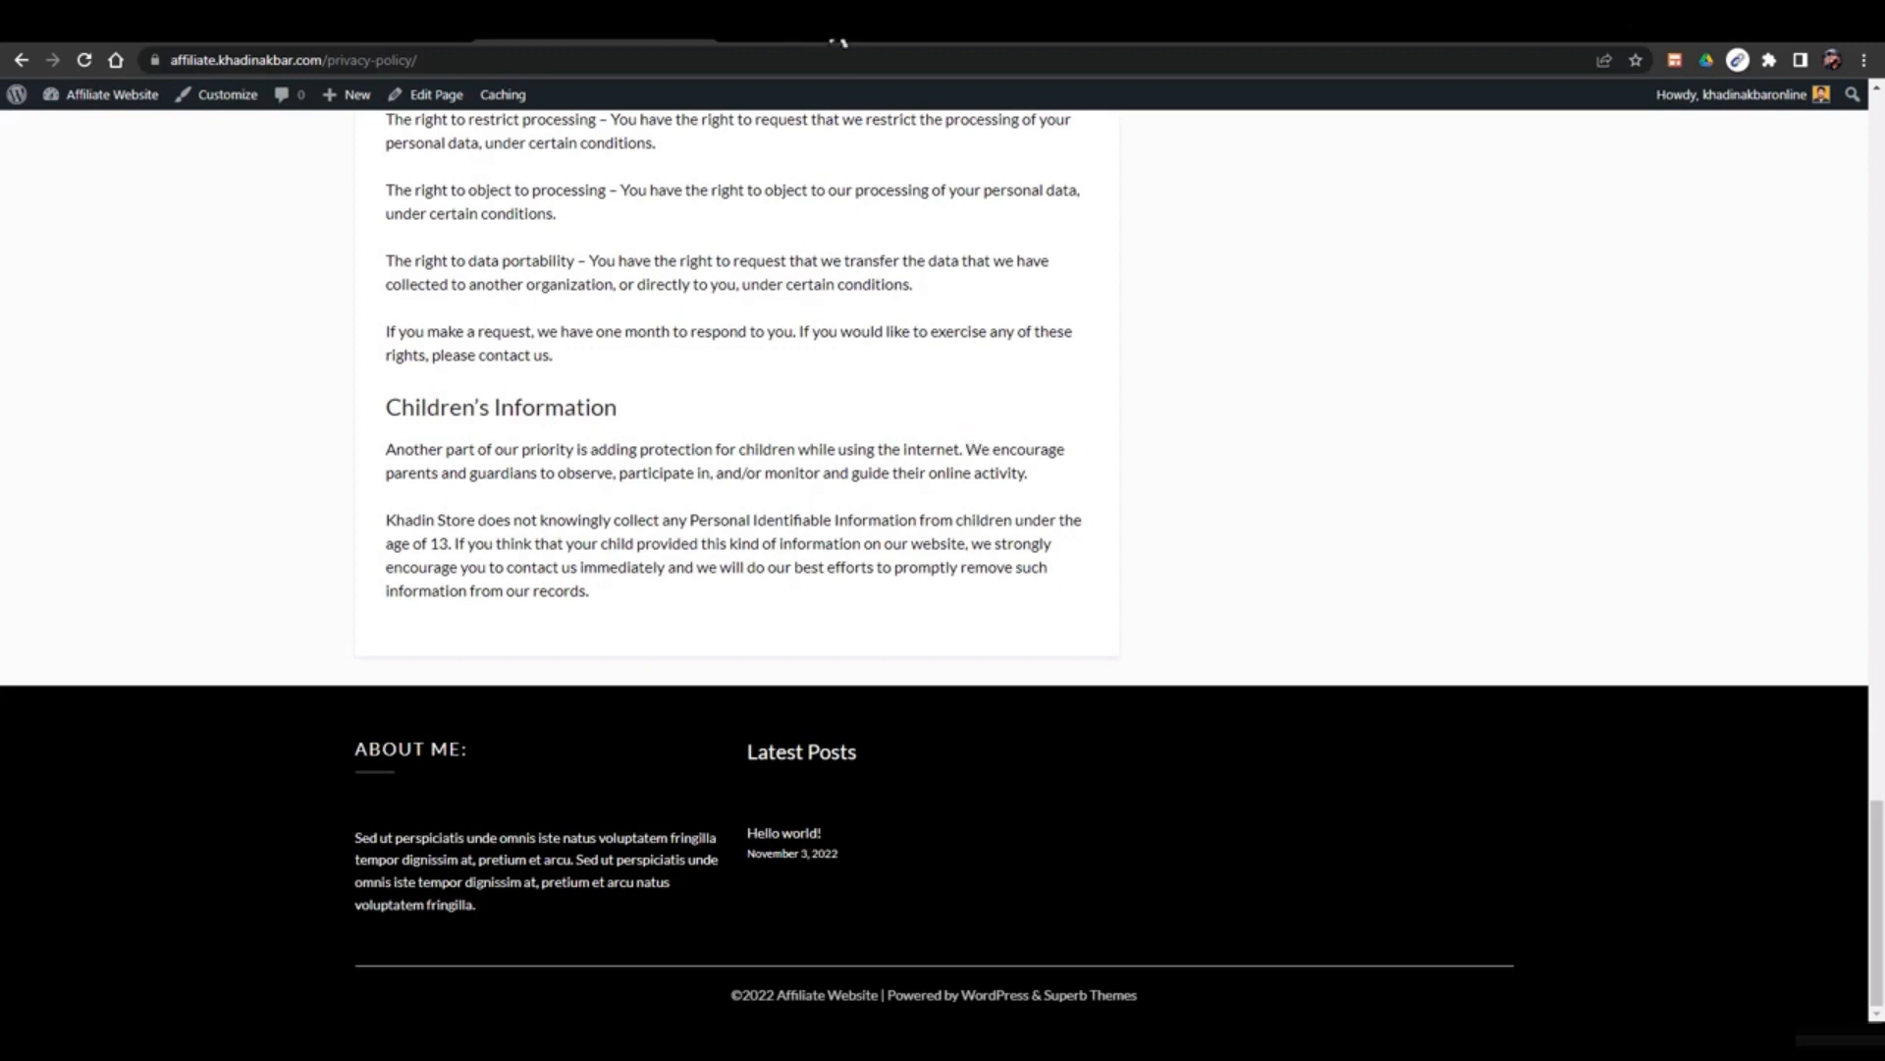
click(769, 45)
click(778, 60)
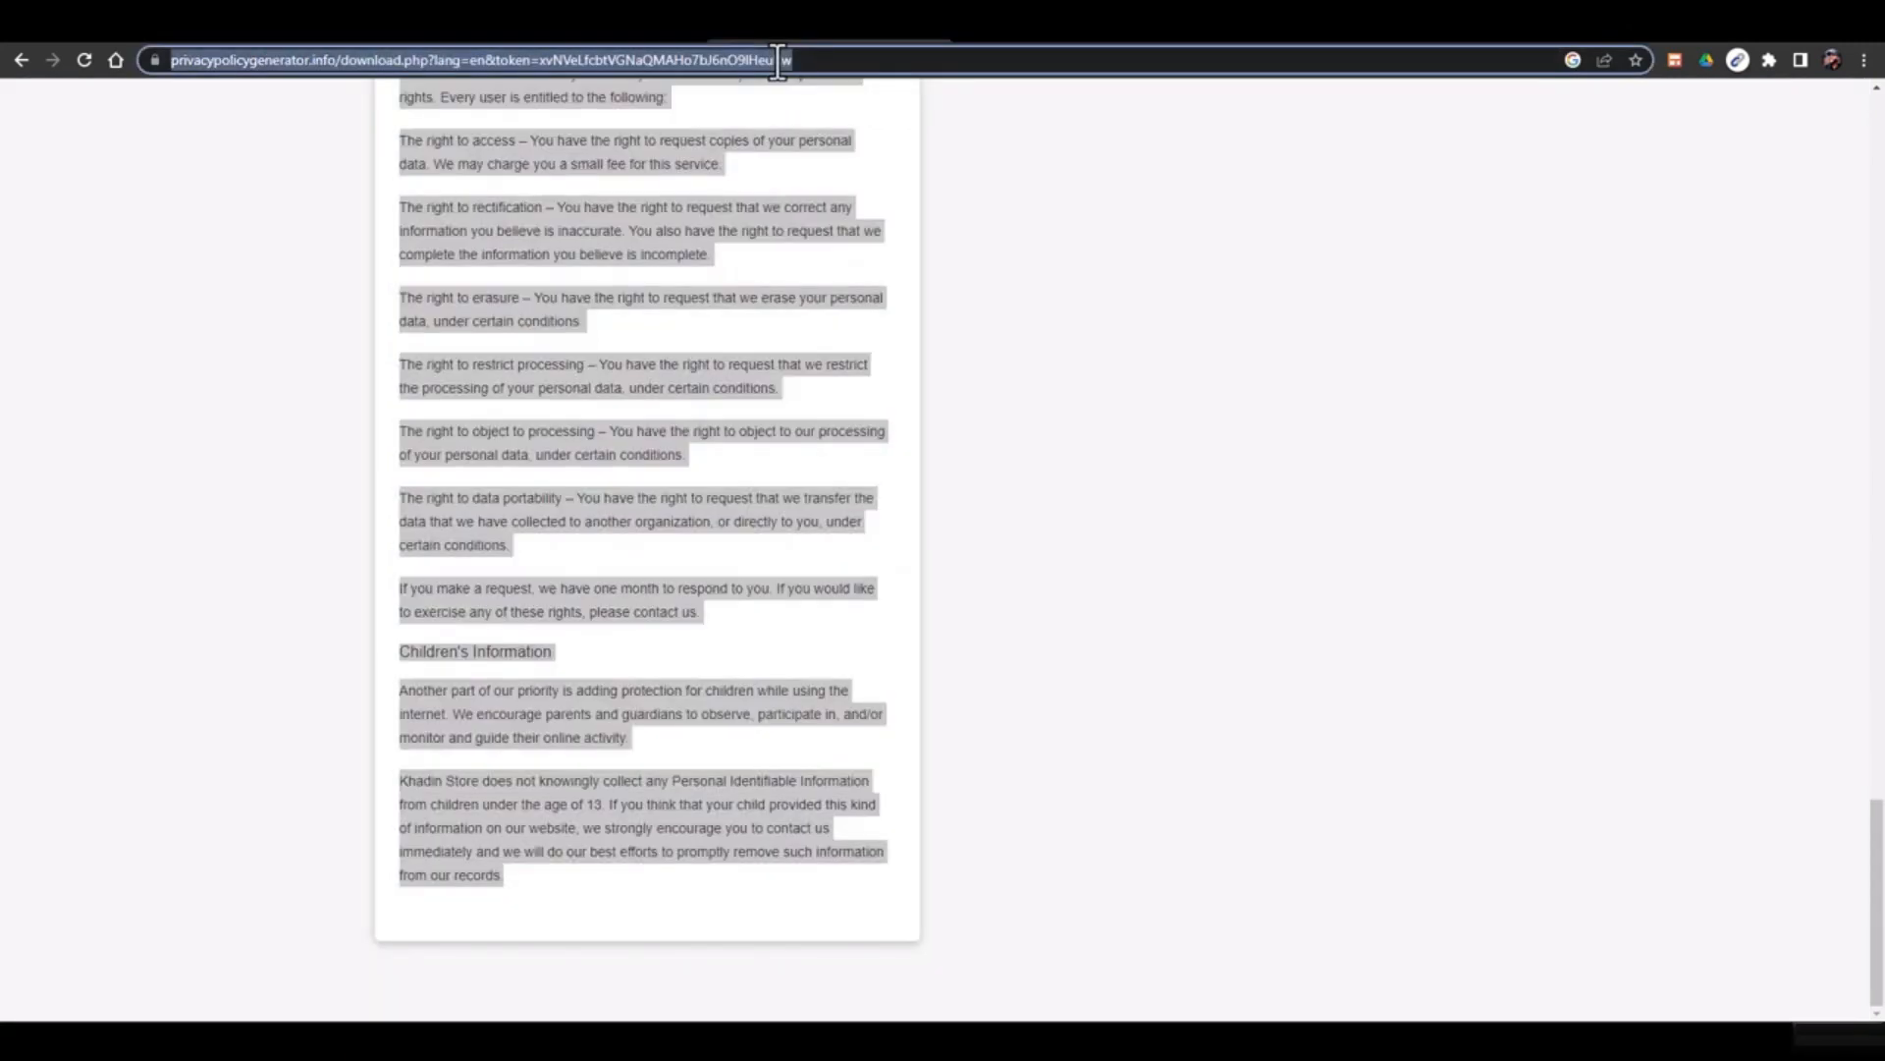
Switch back to the WordPress site tab to reach the admin dashboard
click(579, 45)
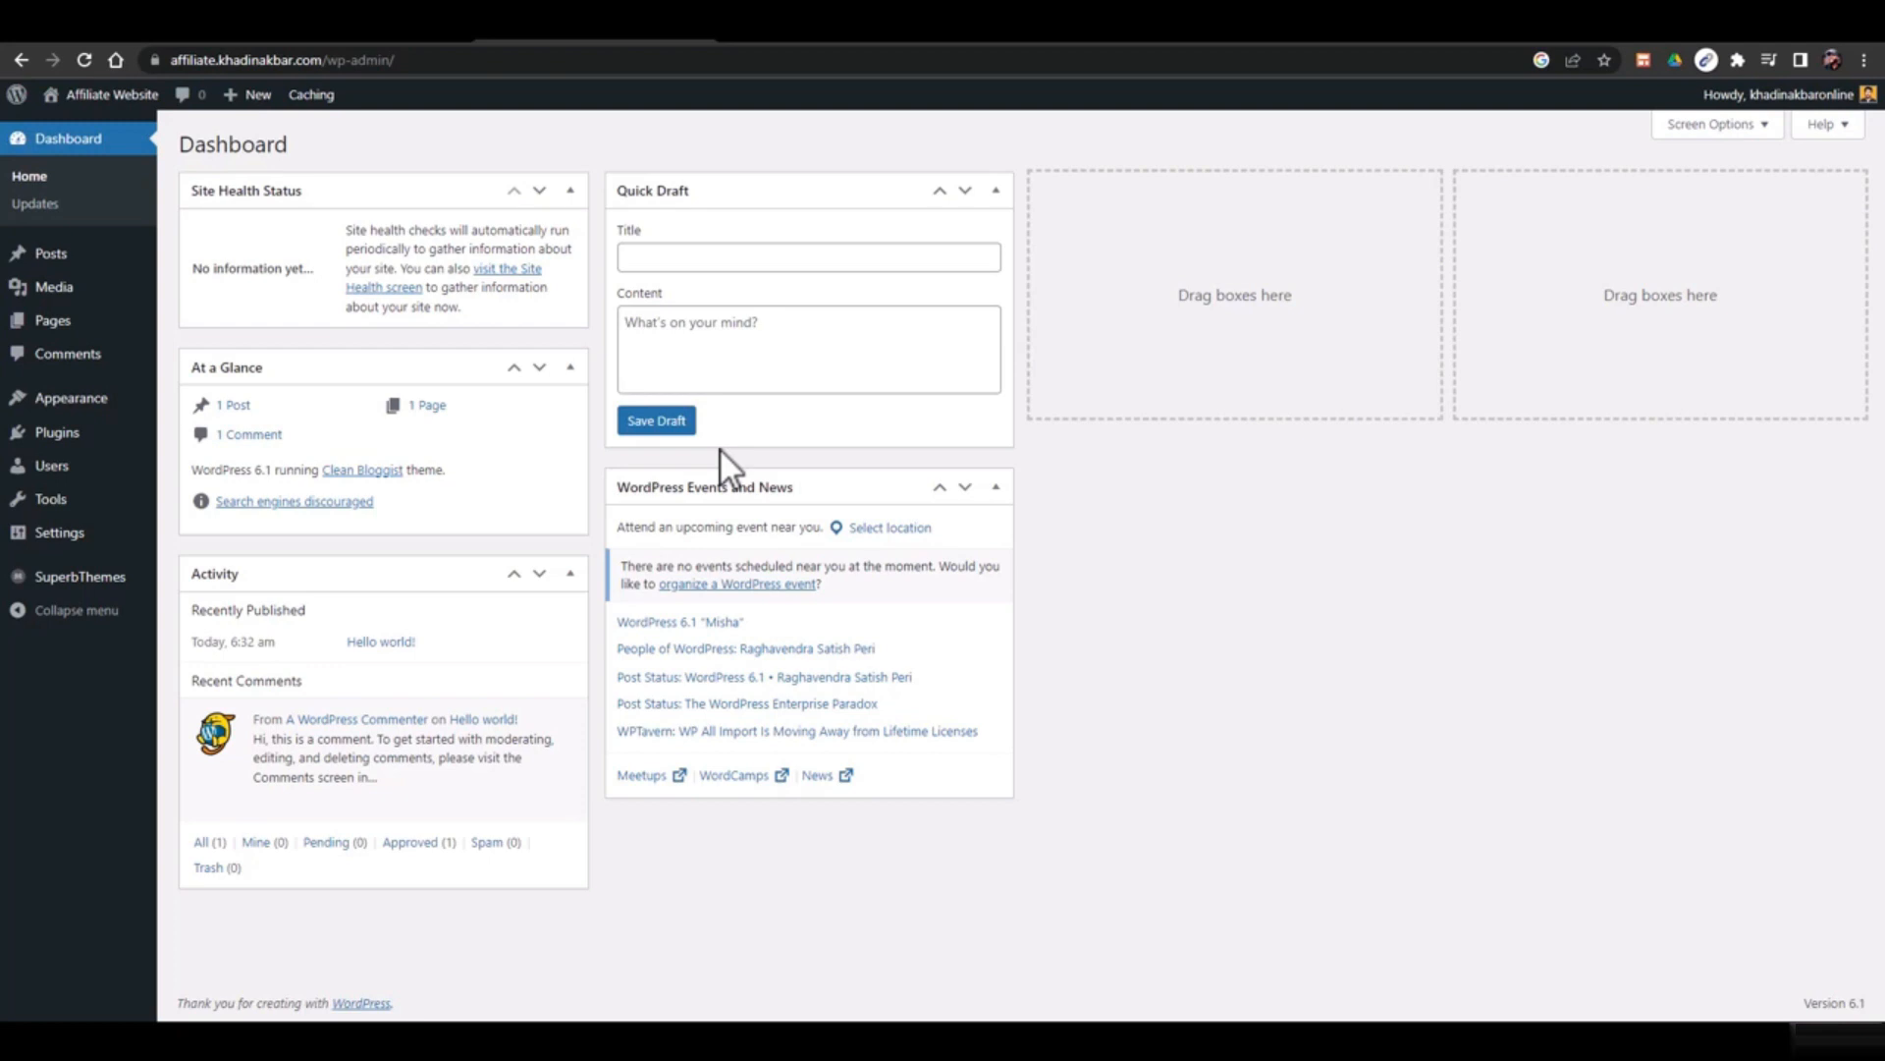
Search plugins for 'site kit', then install and activate Site Kit by Google
mouse_move(86, 441)
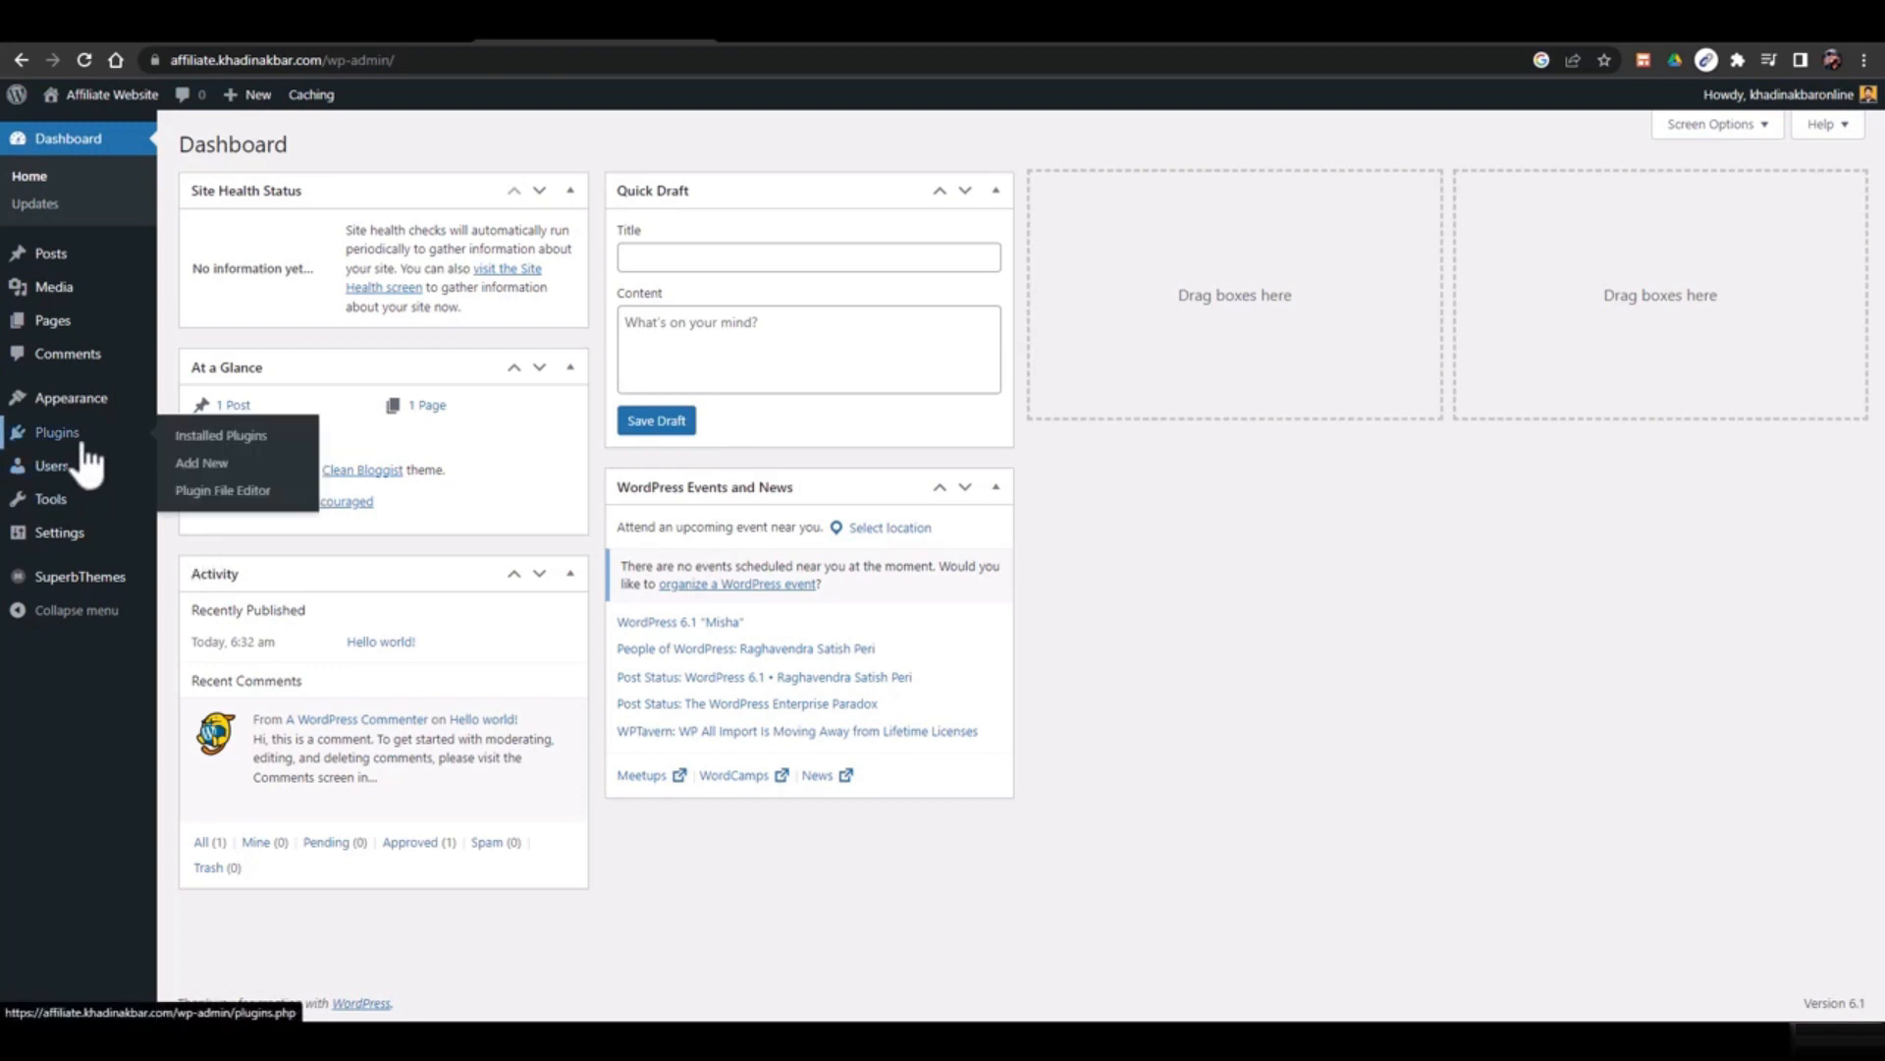
click(209, 471)
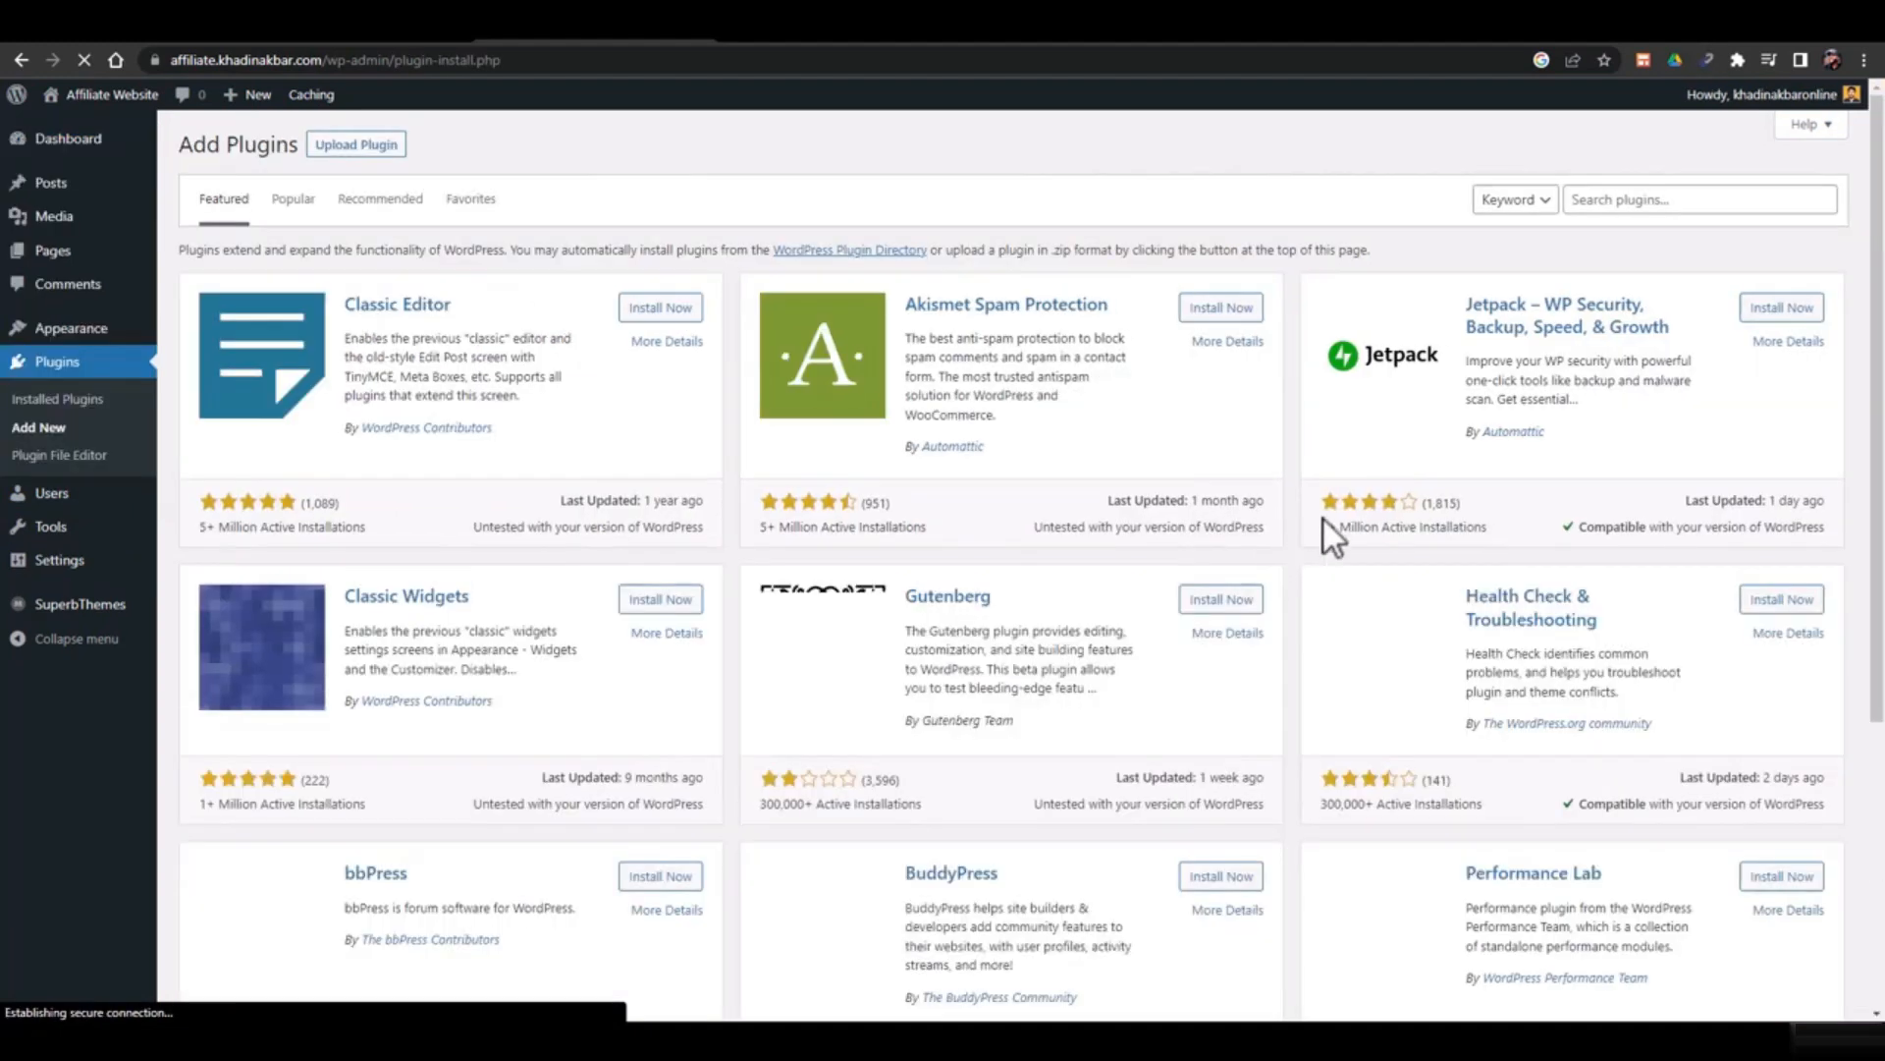
click(1606, 204)
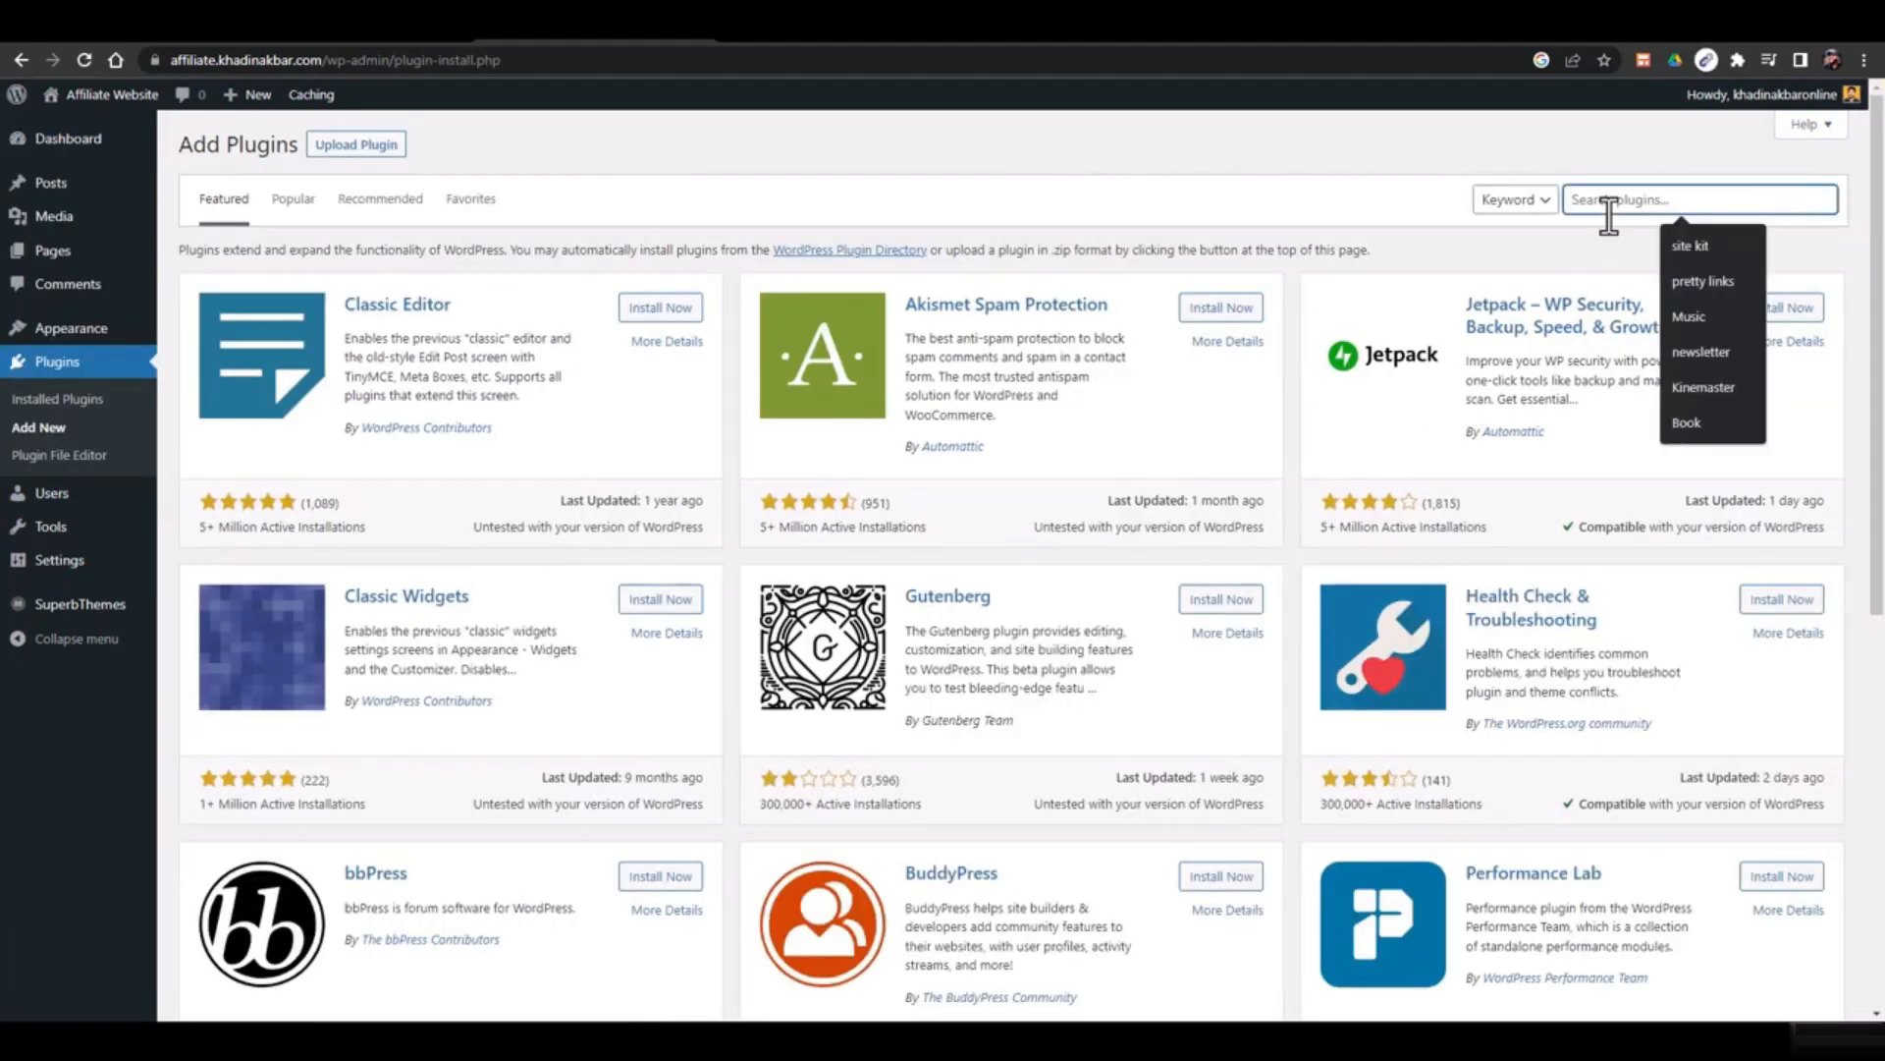
text(site k)
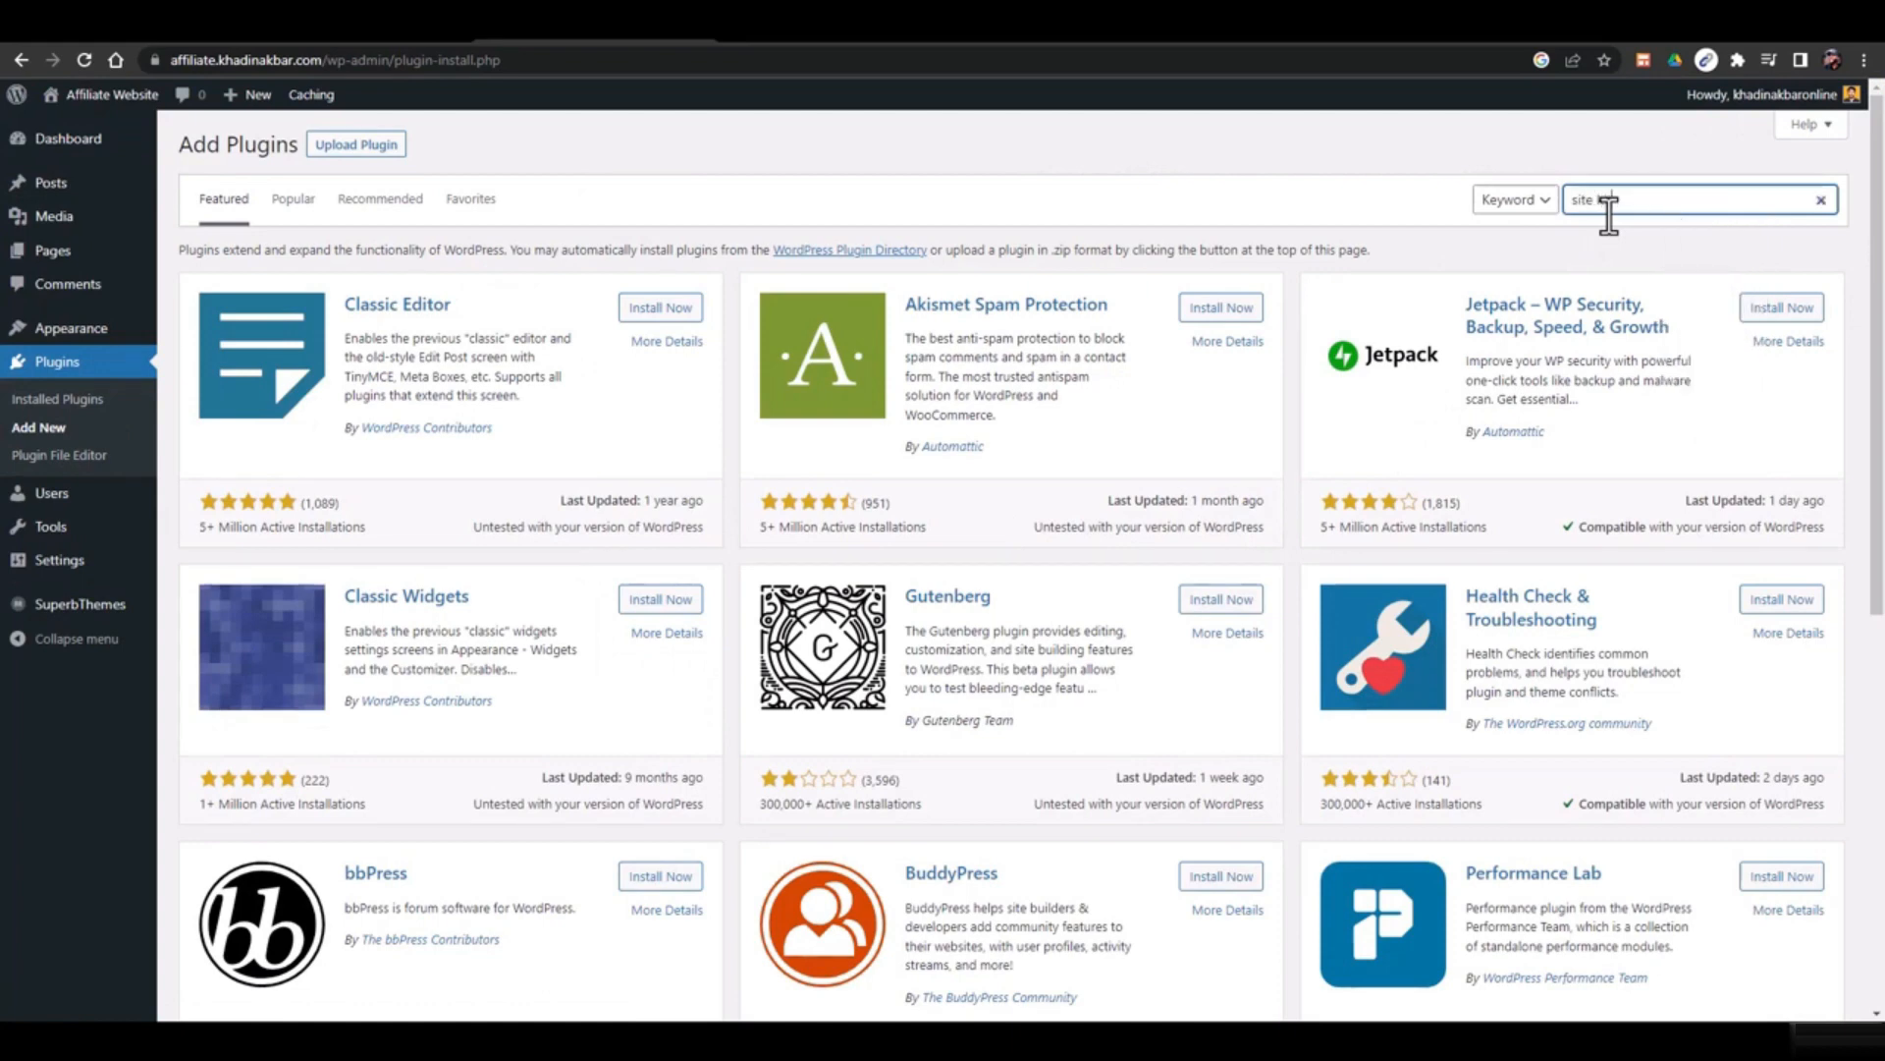
text(it)
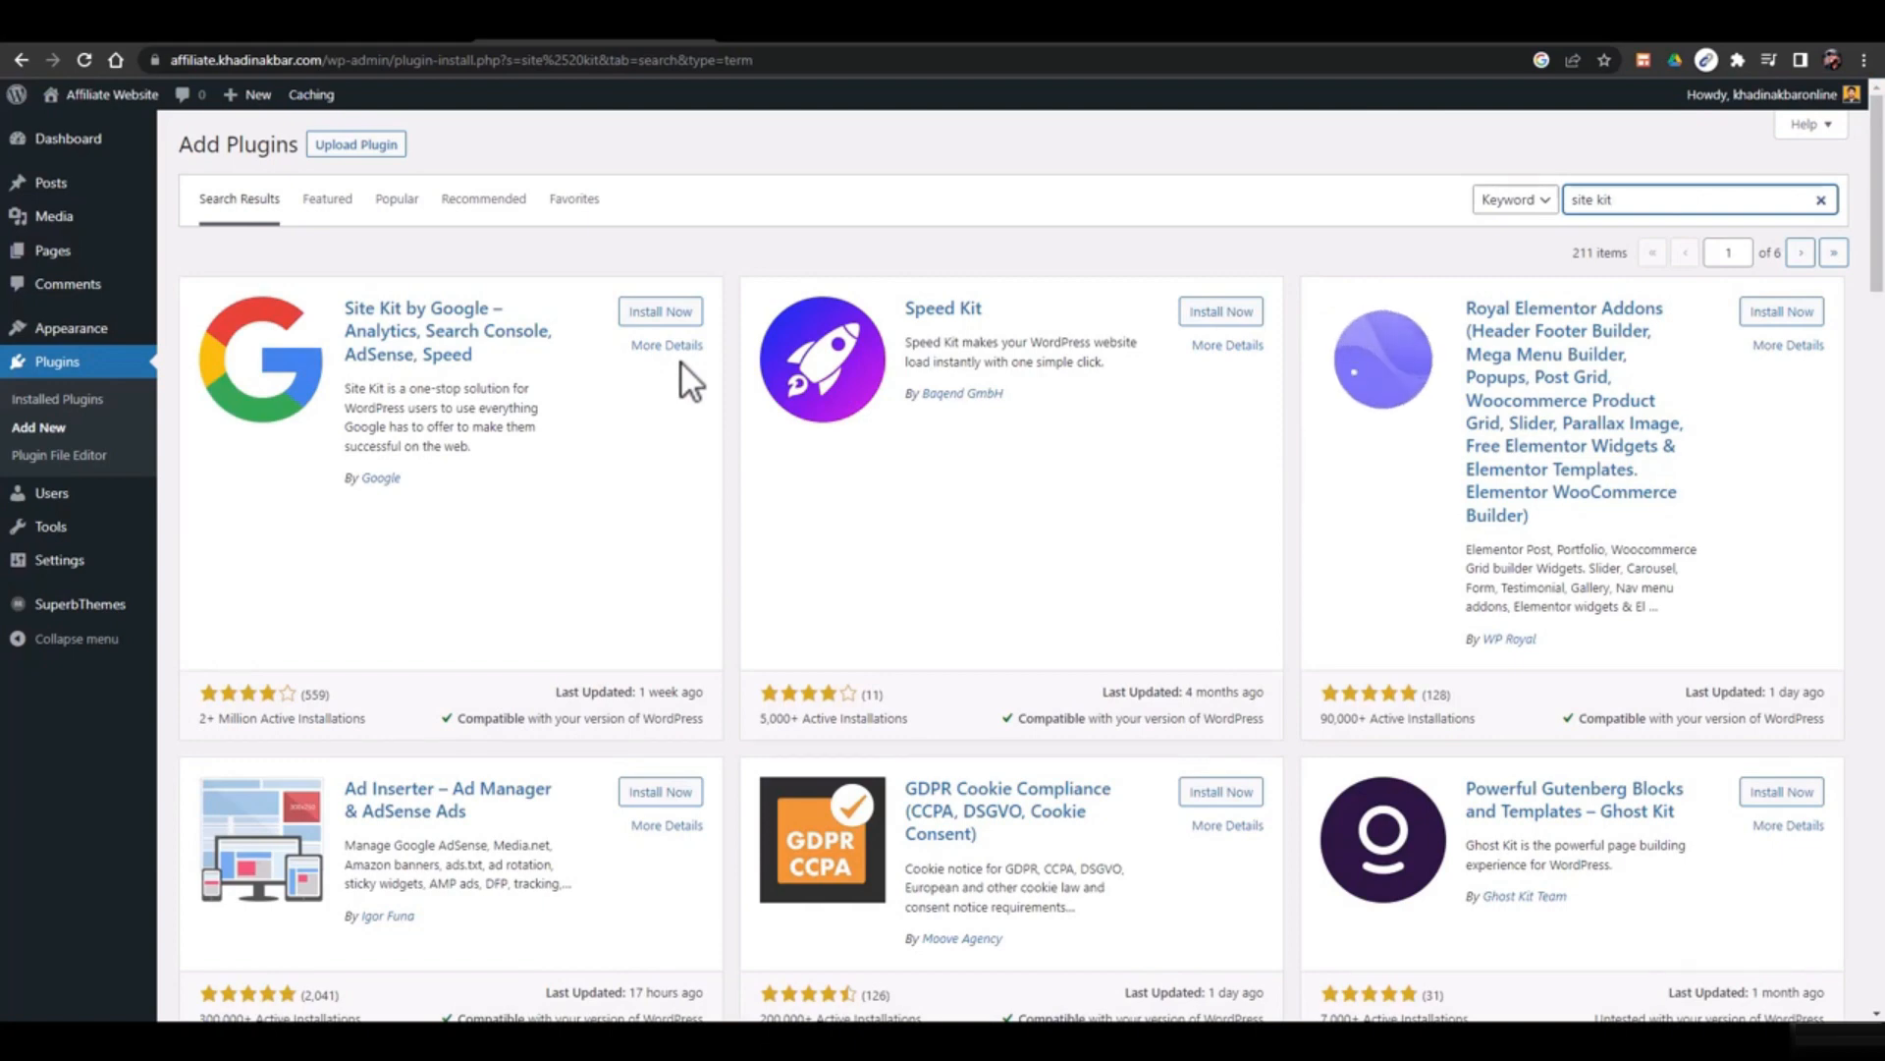
click(663, 317)
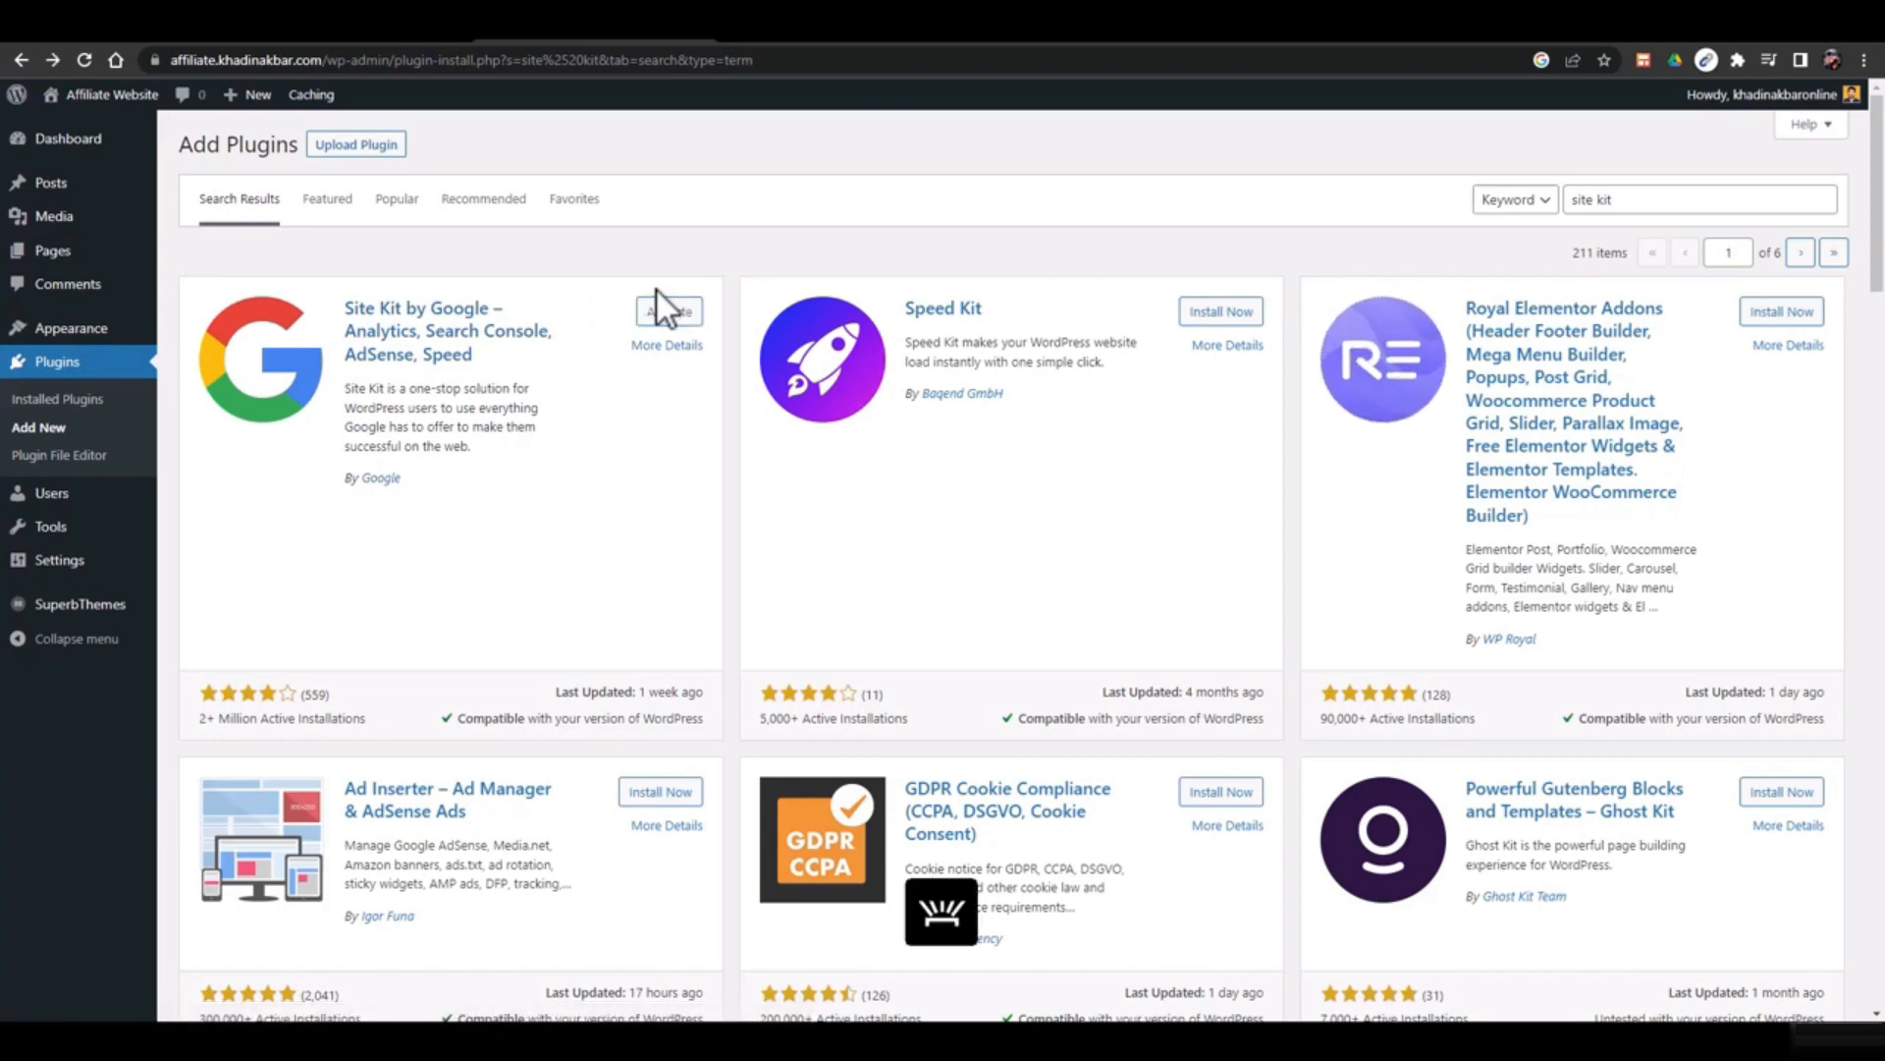
click(663, 324)
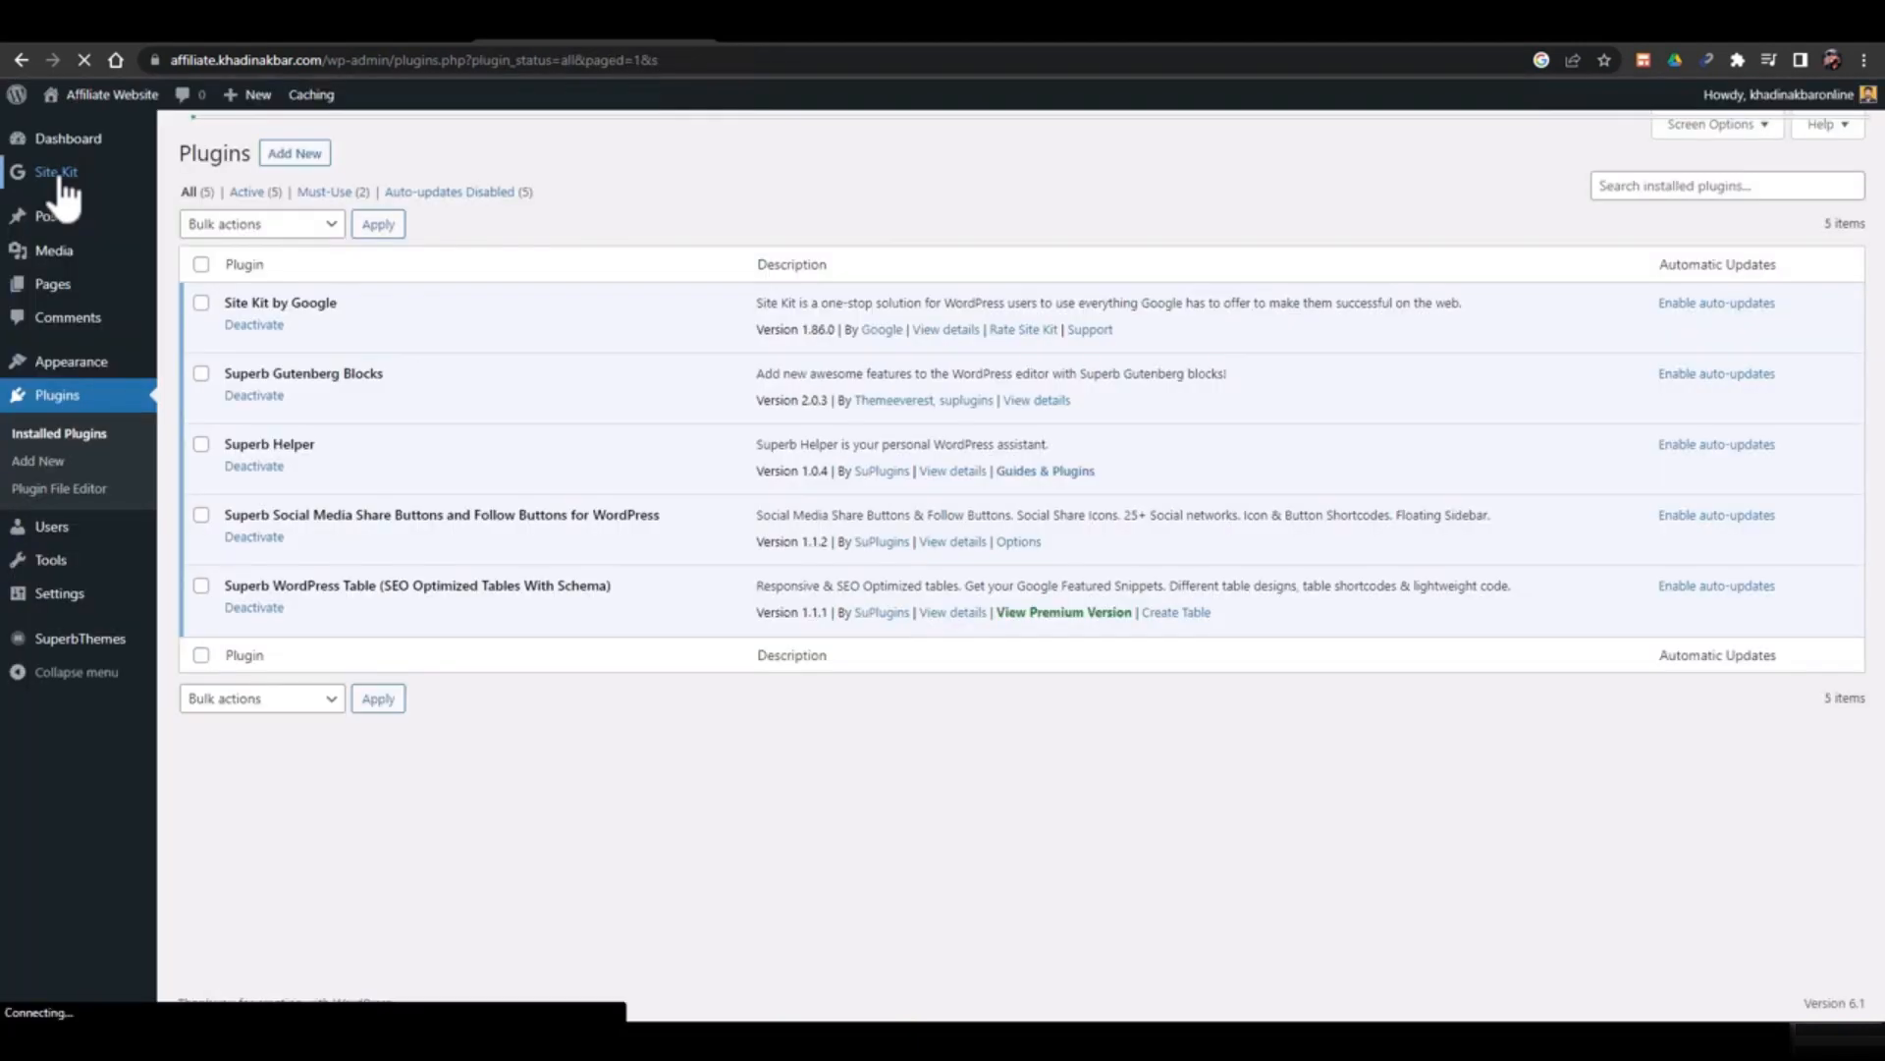
Include Google Analytics in the Site Kit setup and start the Sign in with Google flow
mouse_move(58, 197)
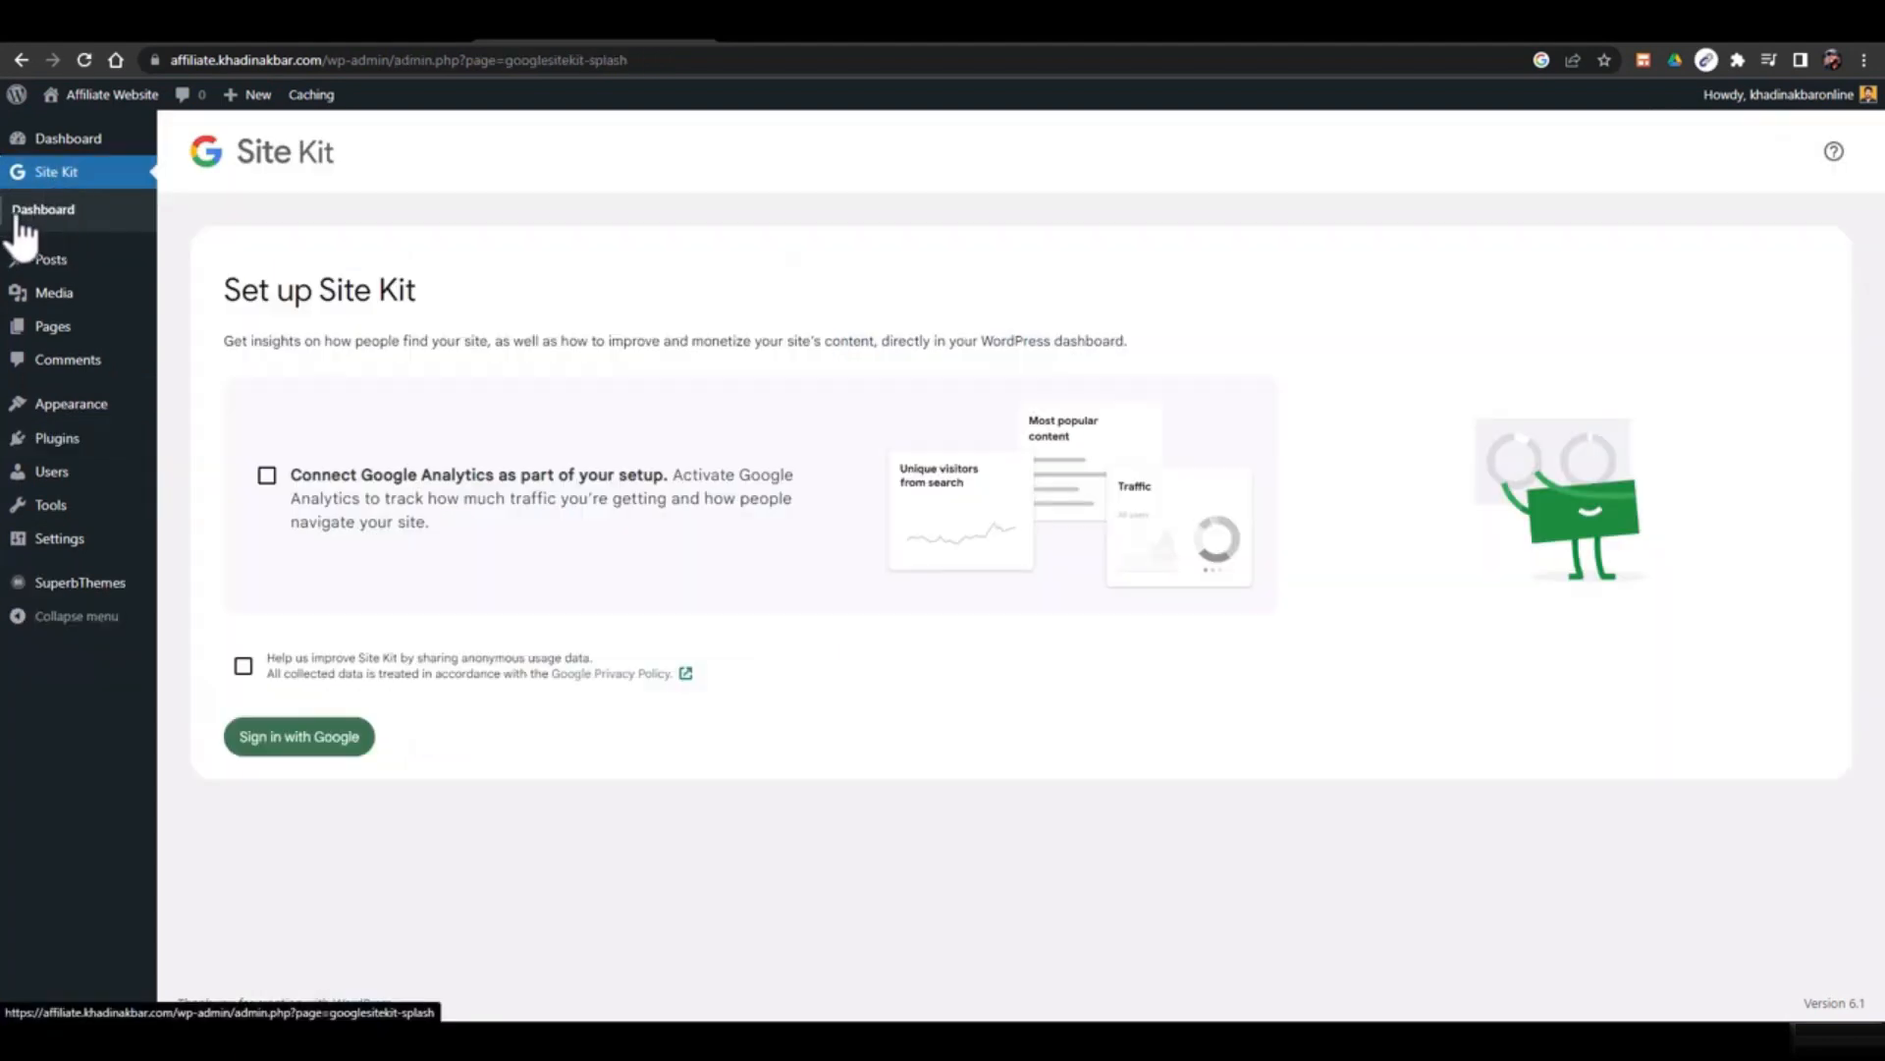
click(267, 475)
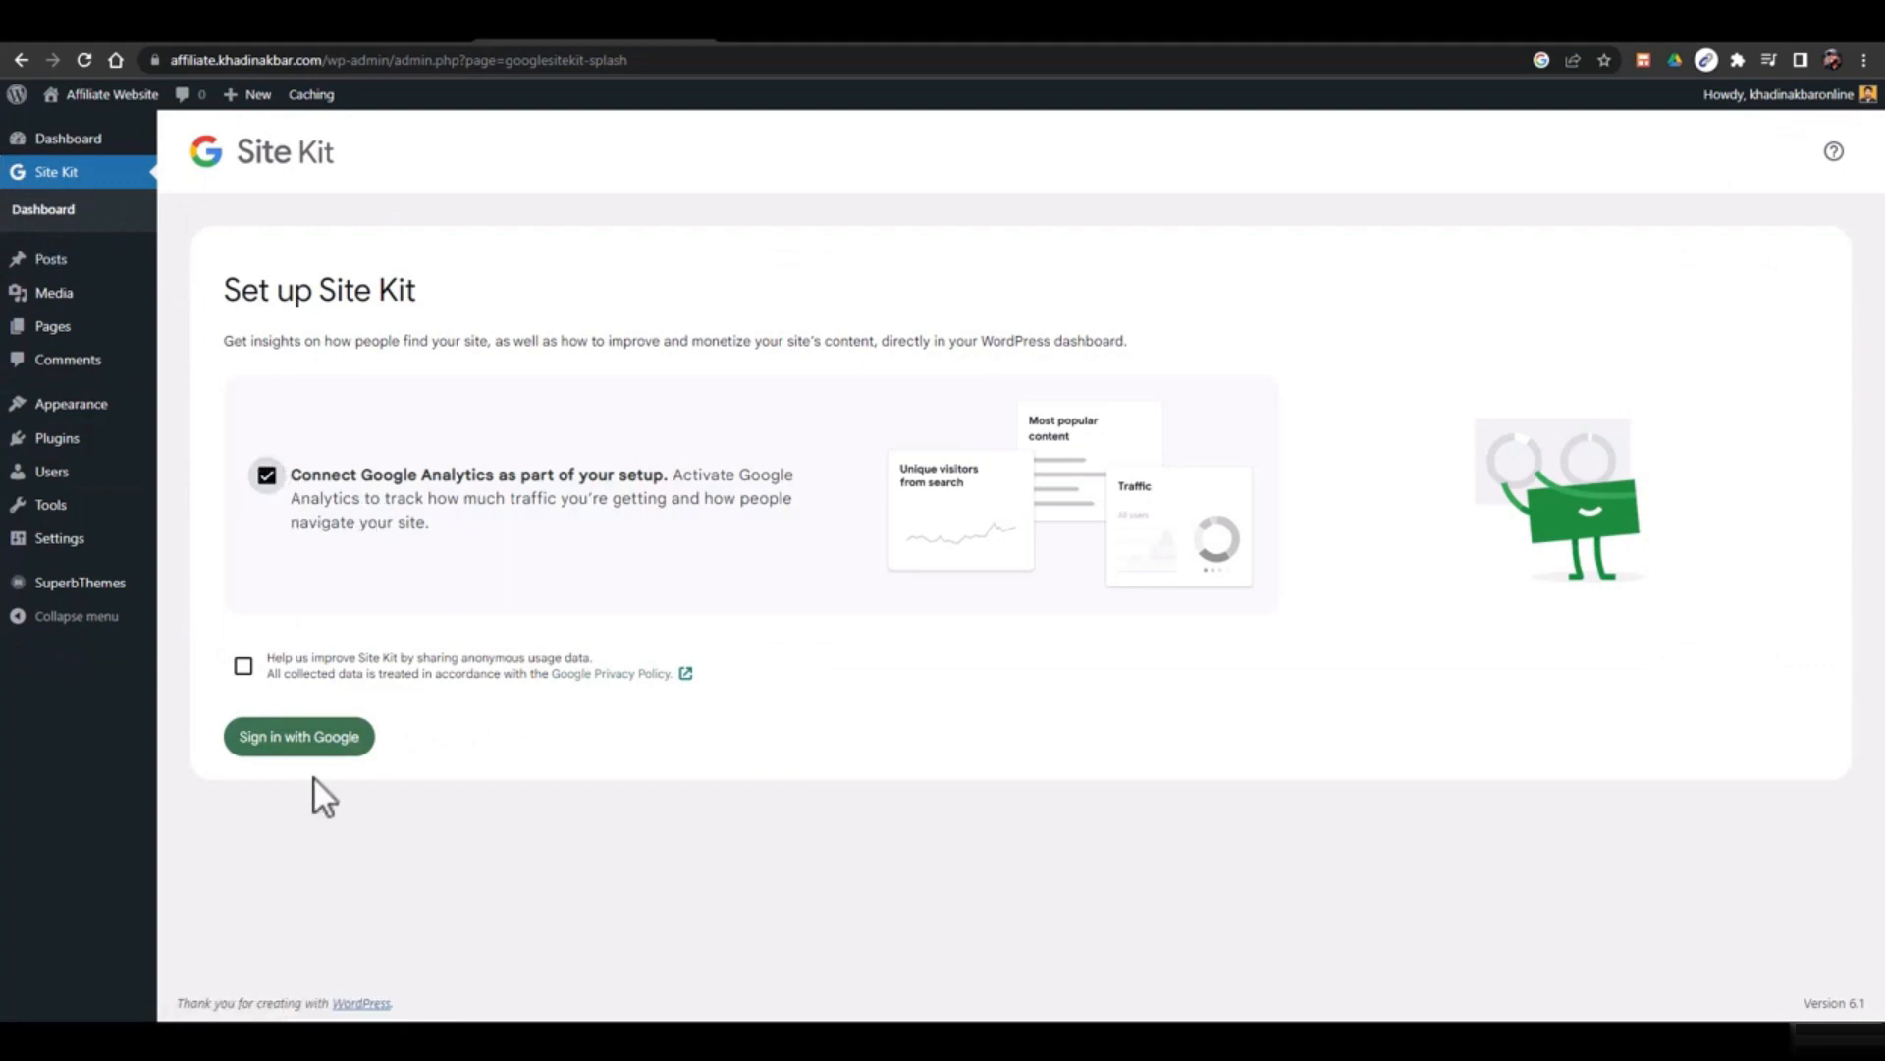
click(325, 746)
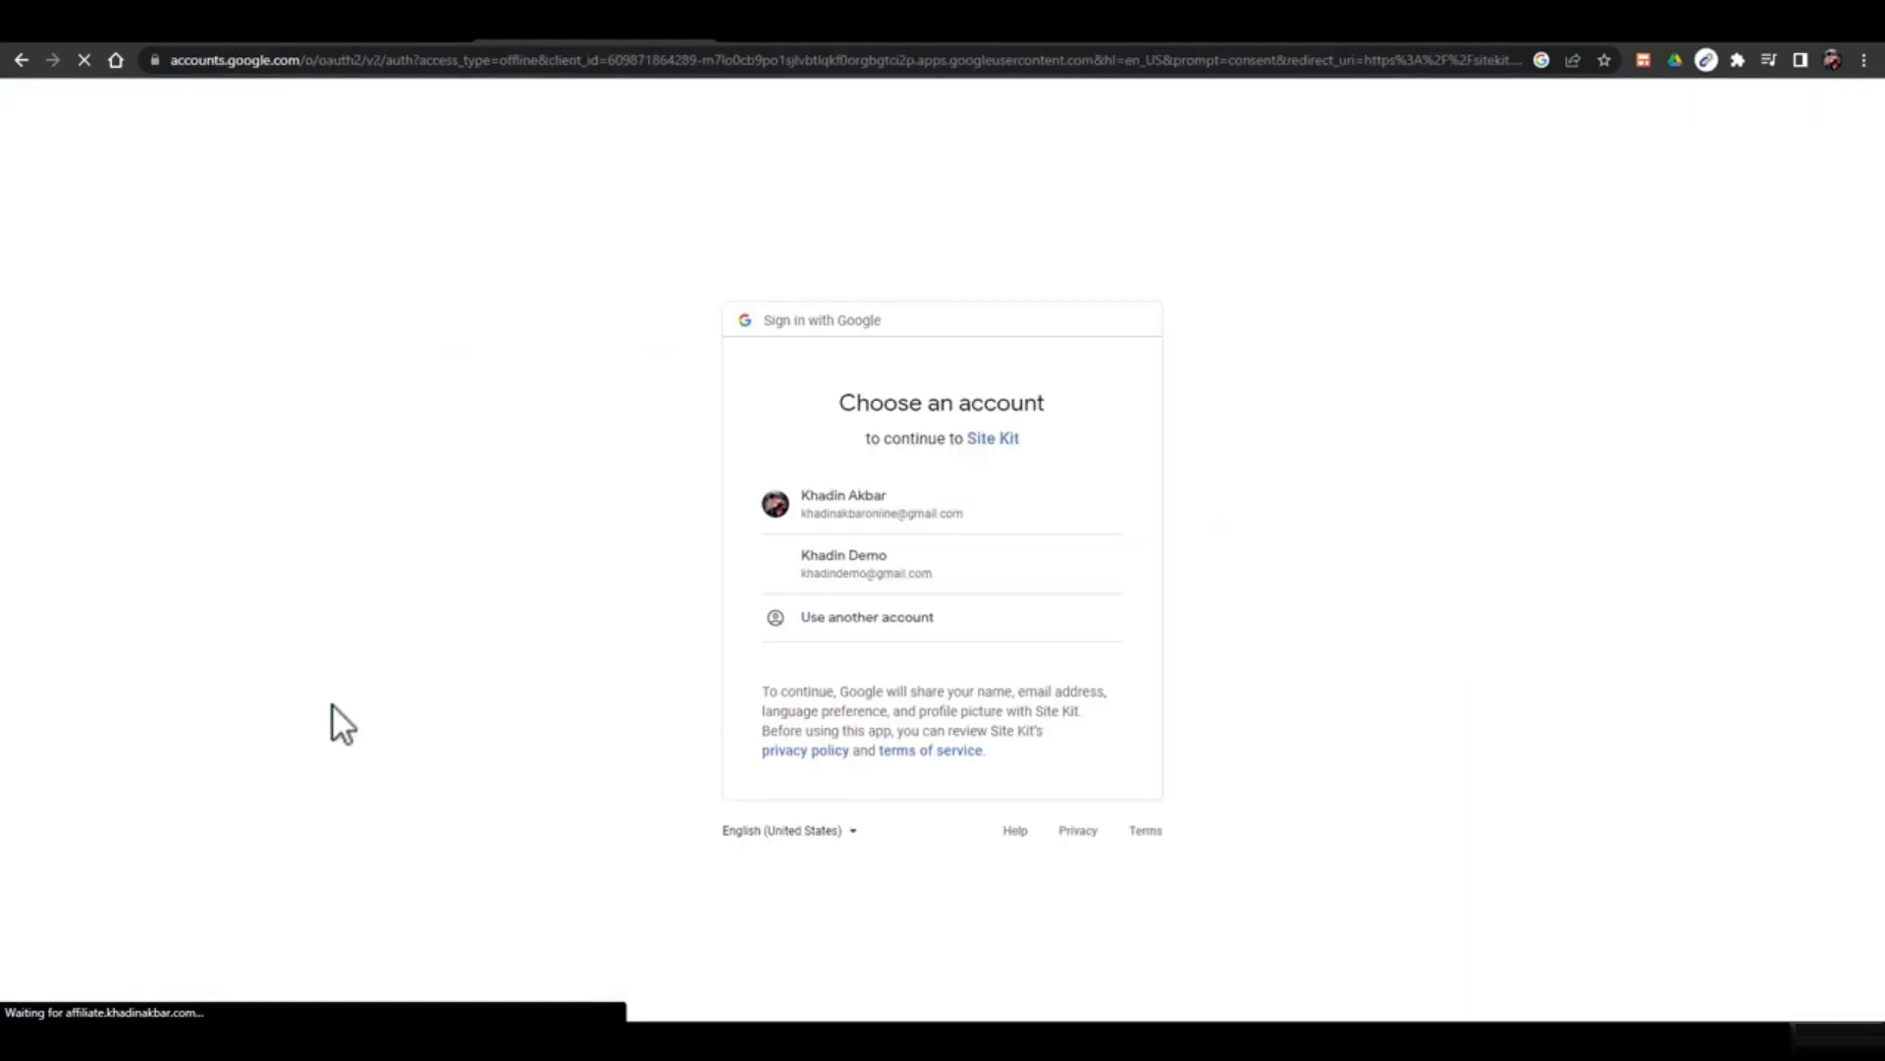
Choose the Google account and grant Site Kit access to Search Console, site list and Analytics
click(905, 577)
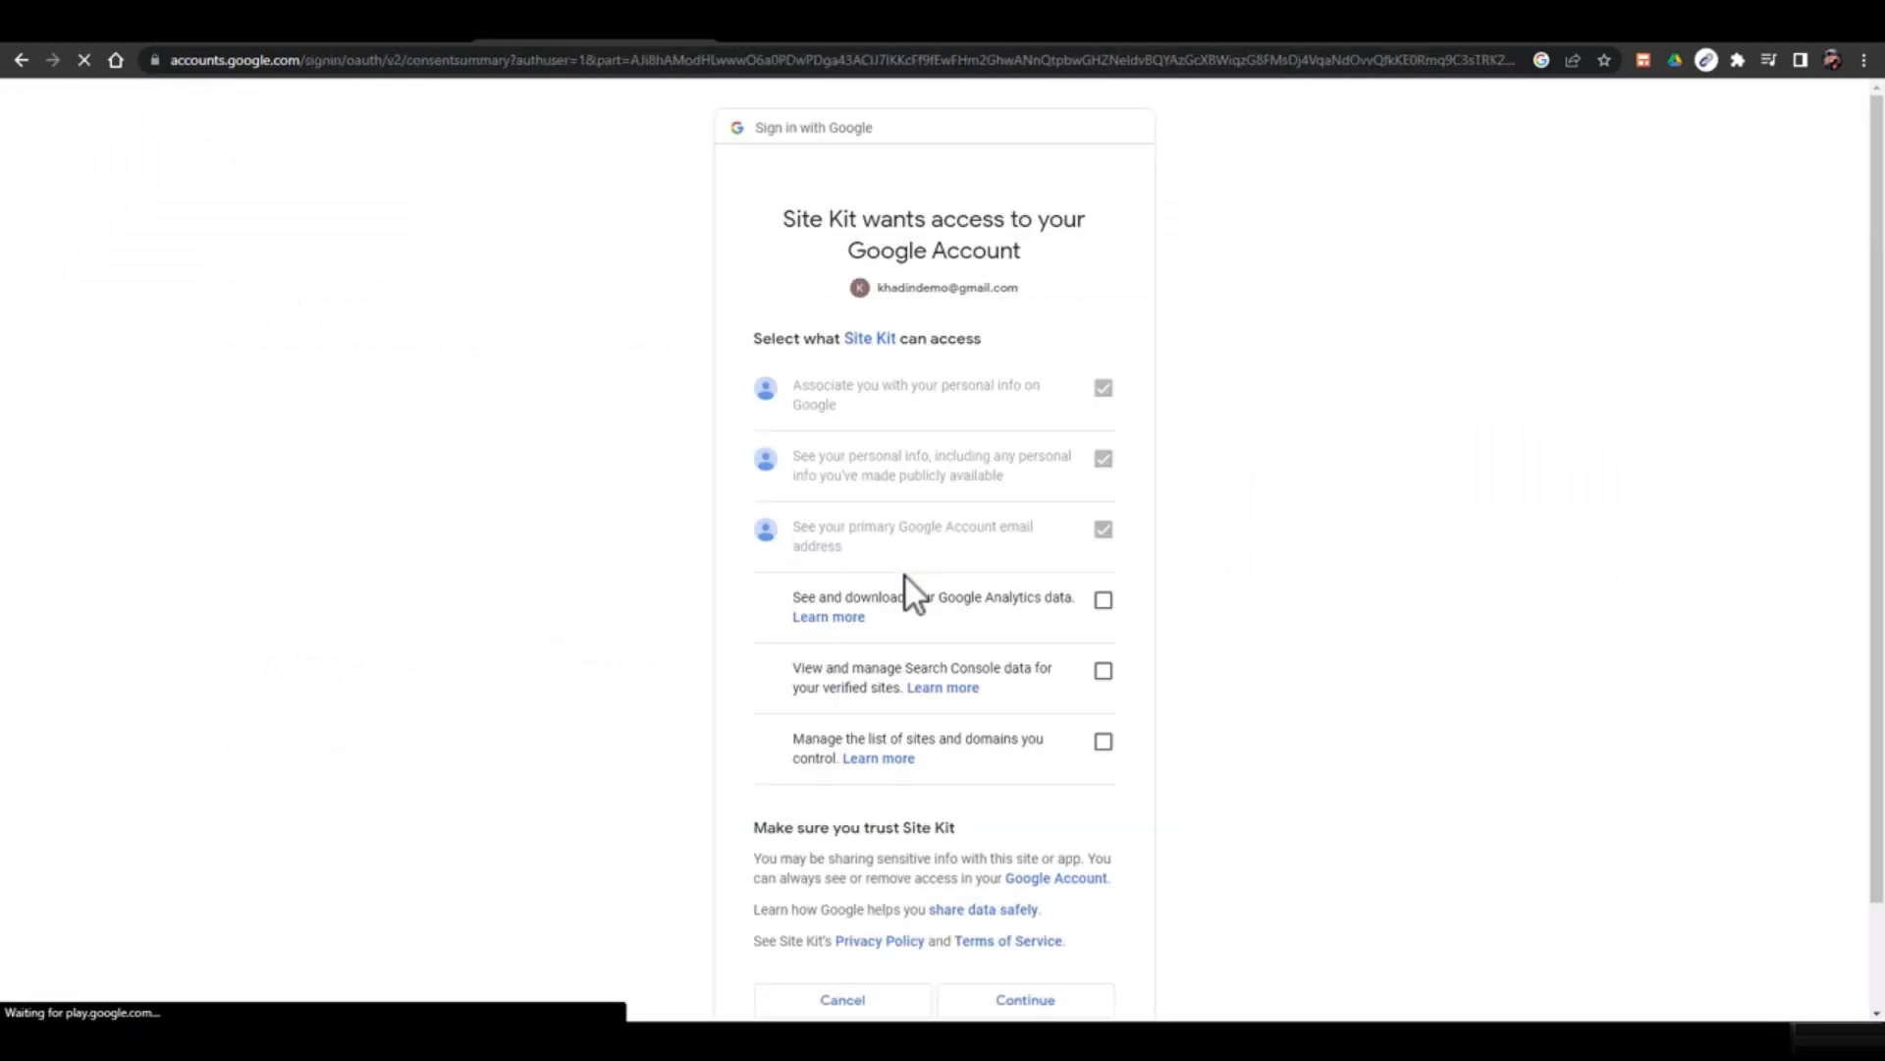
click(1104, 670)
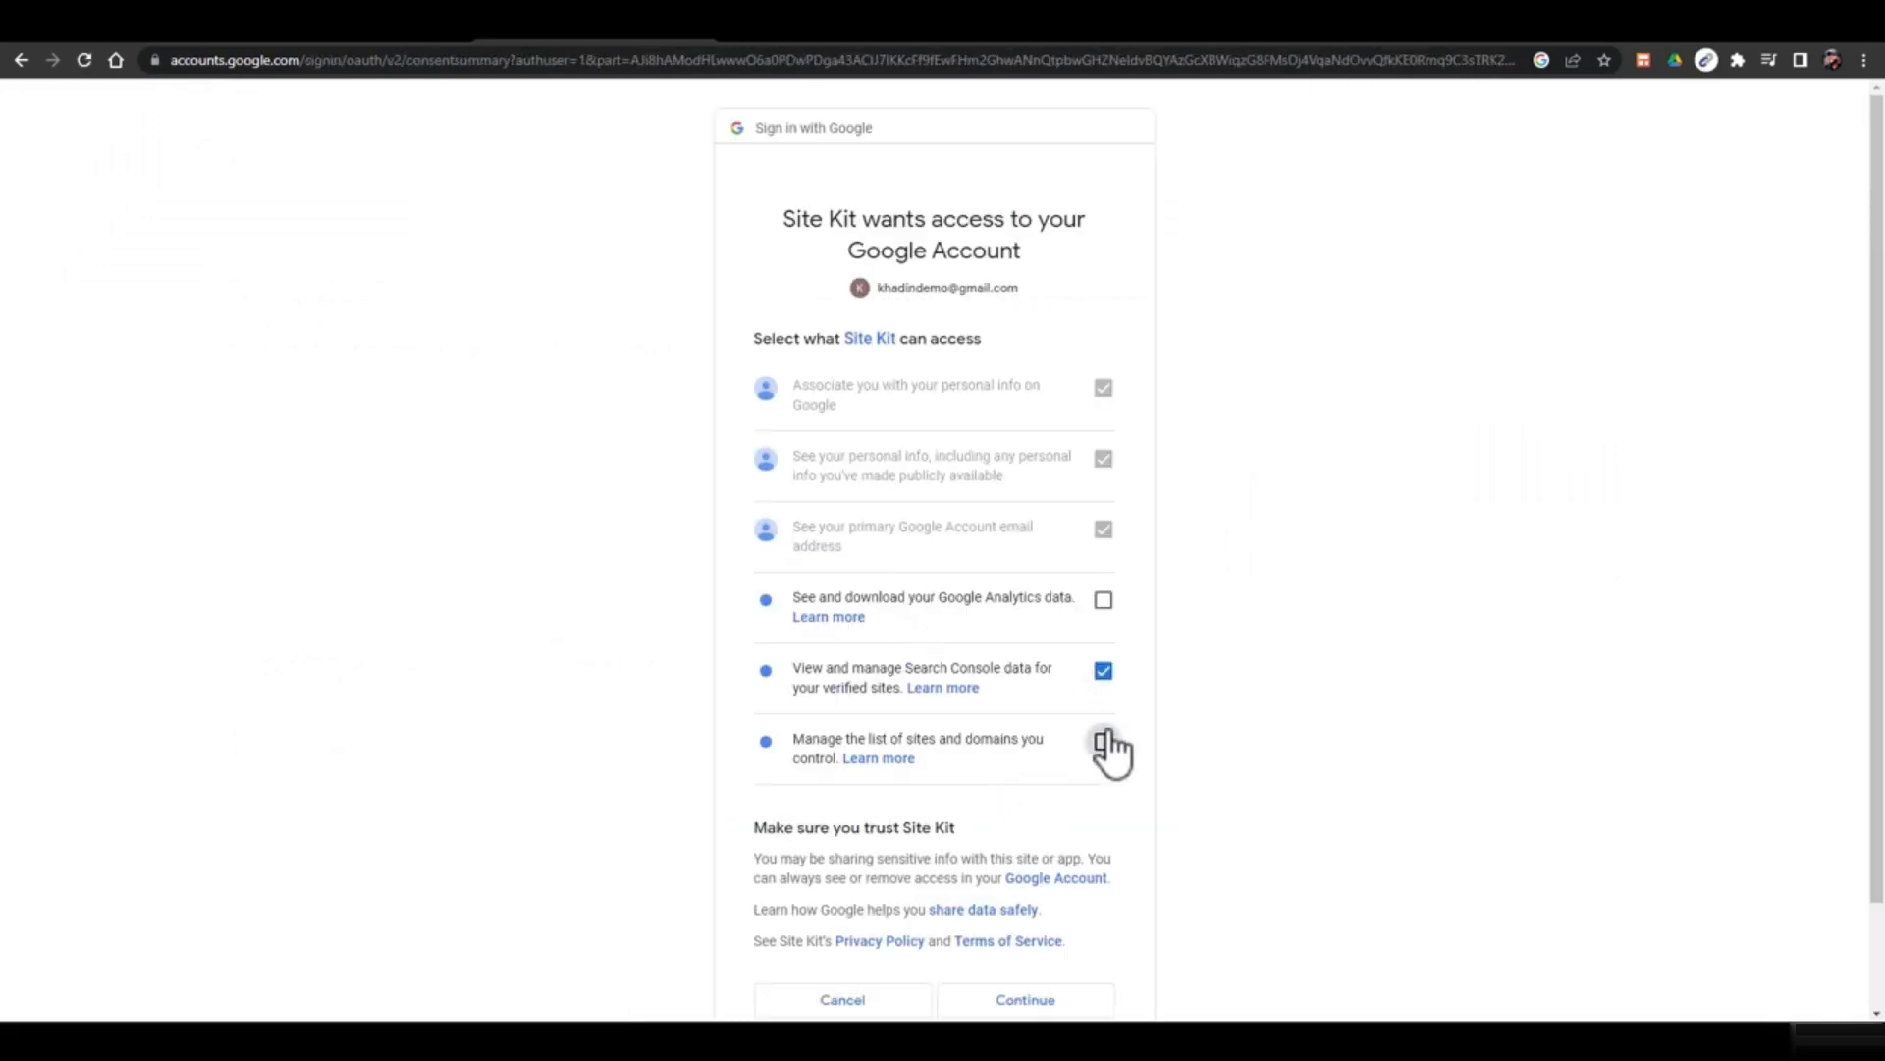
click(1103, 742)
scroll(1104, 751, down, 1)
click(1103, 478)
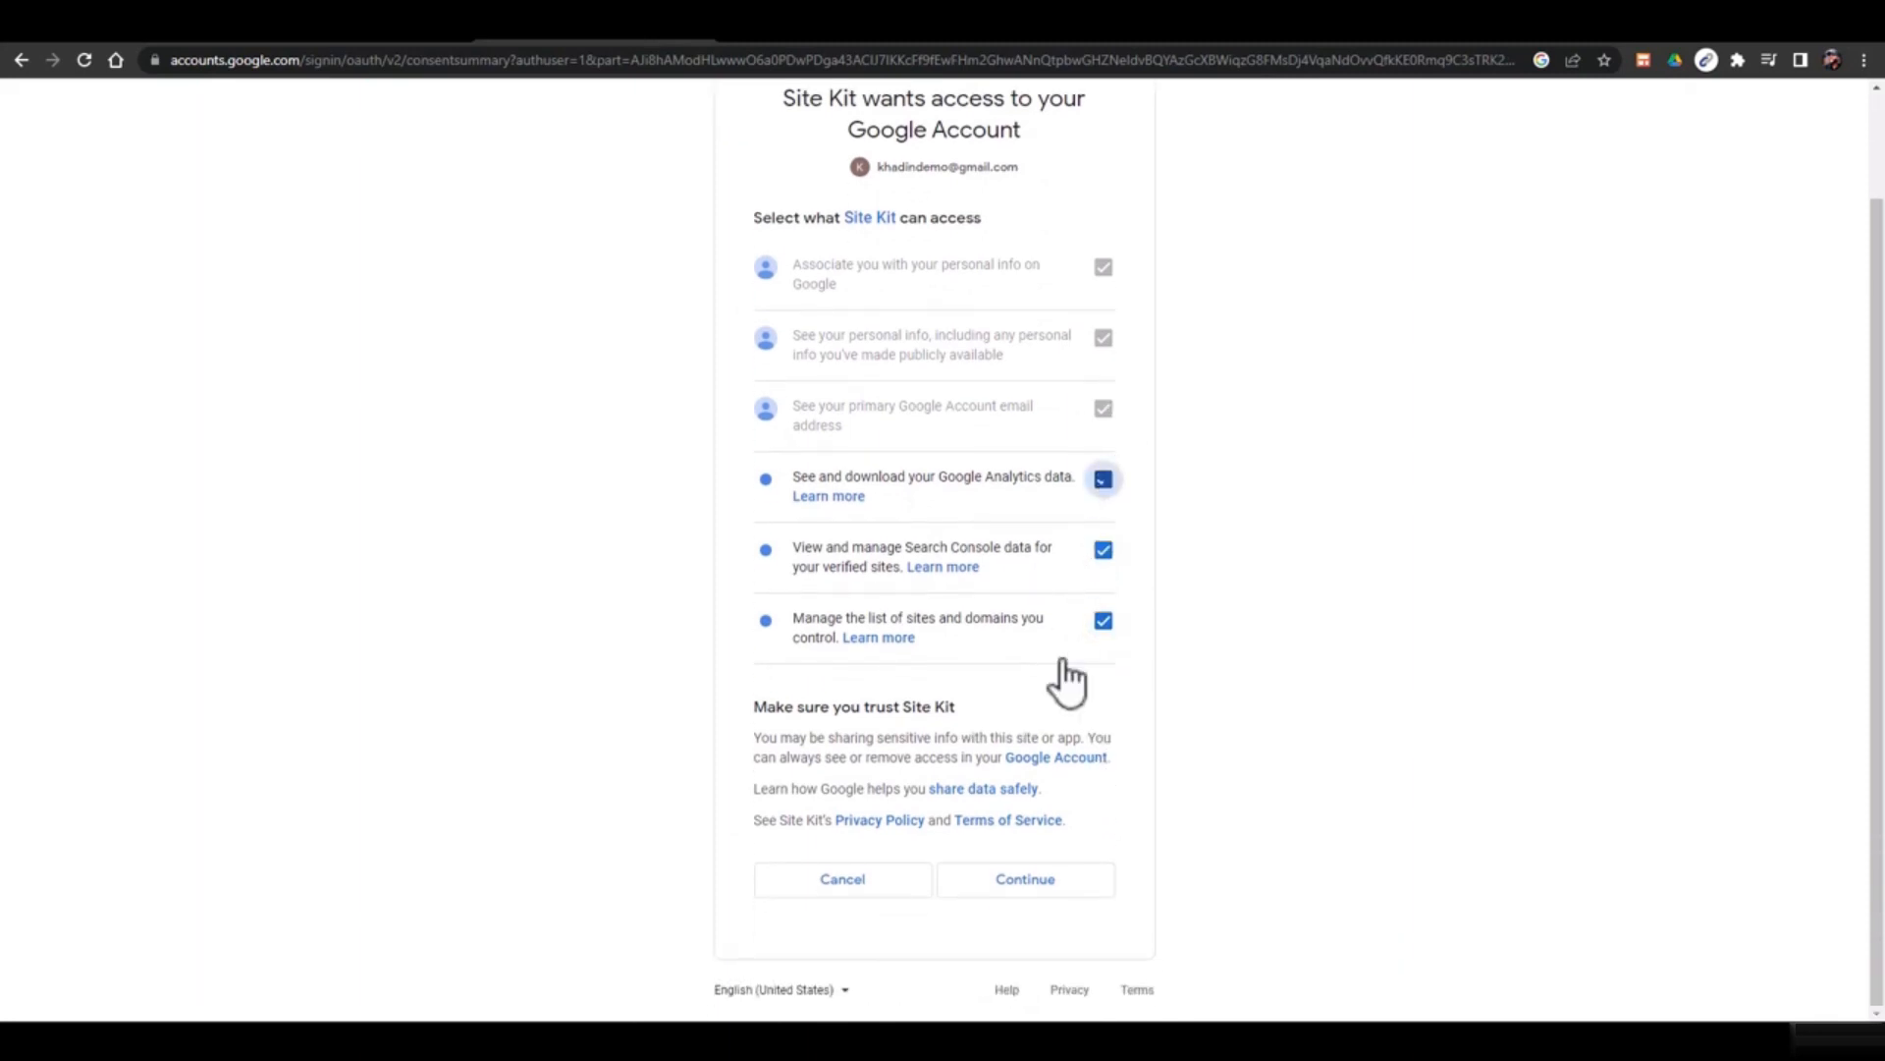
click(1018, 883)
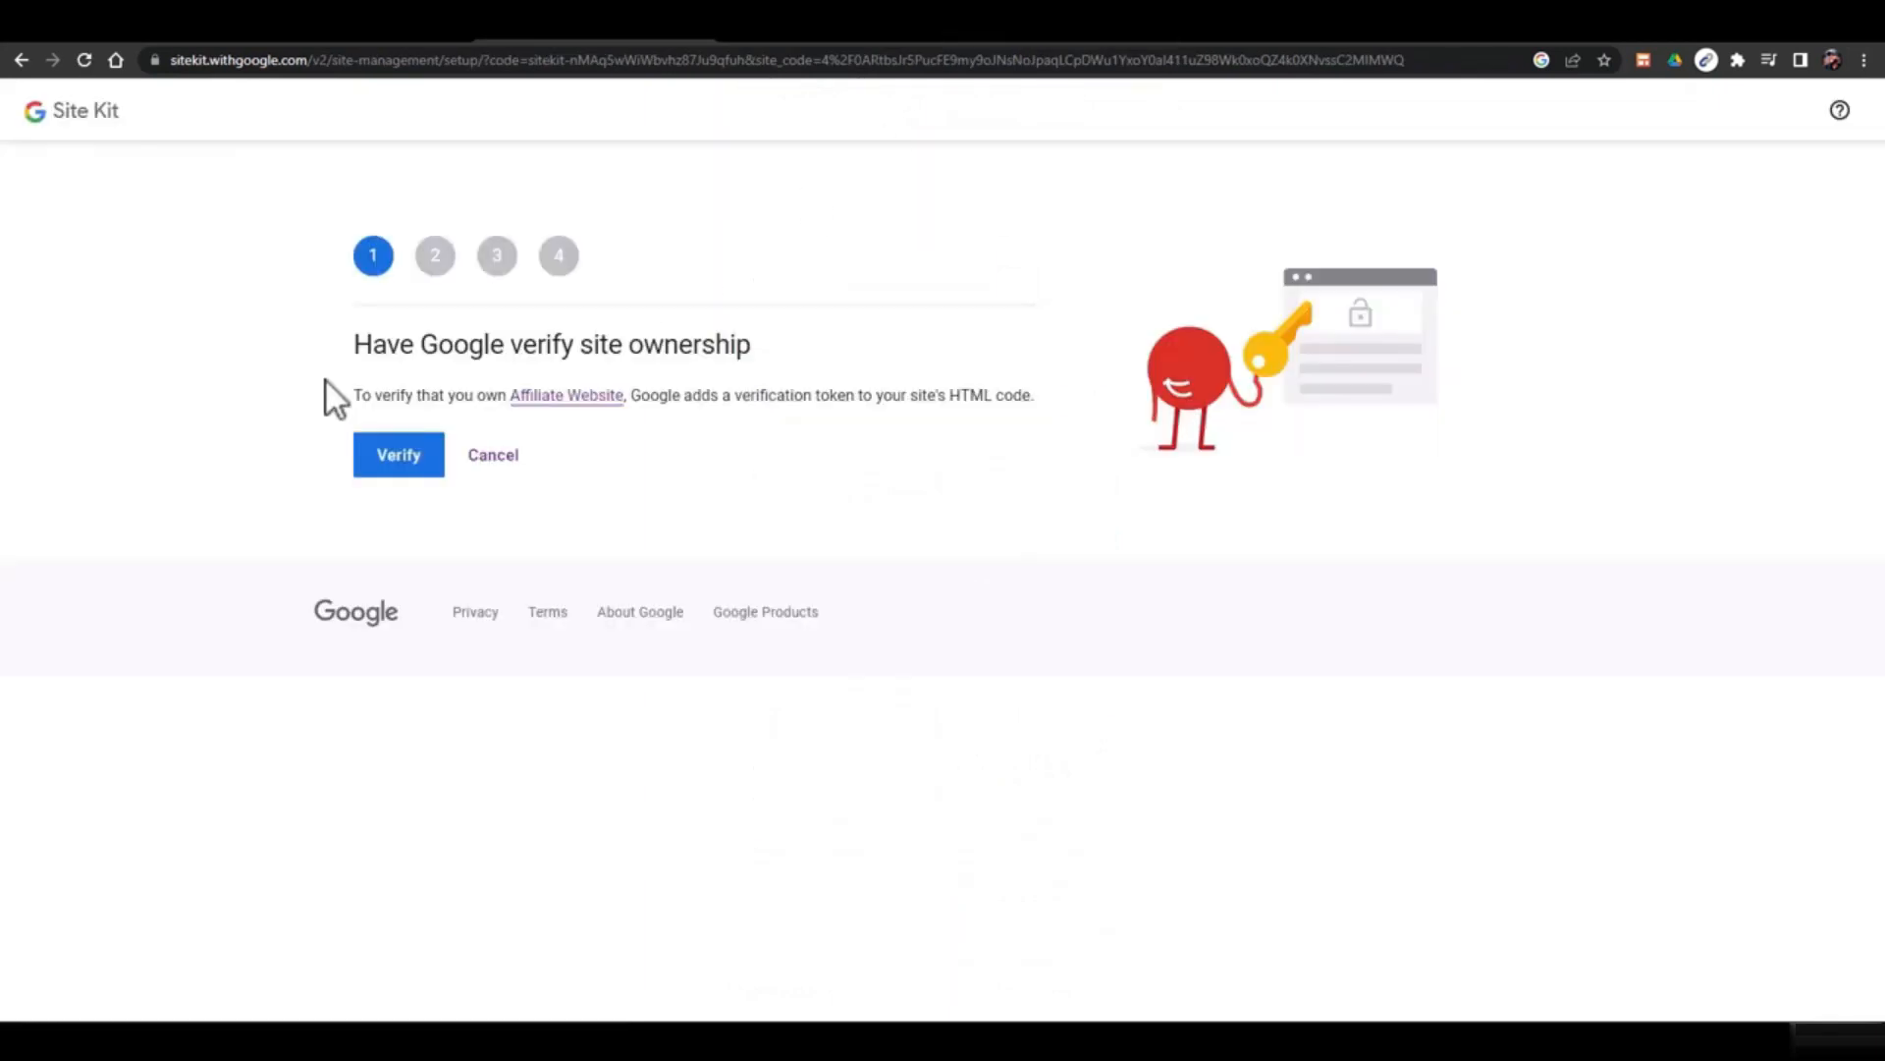
Verify site ownership, allow metrics, set up Search Console, and proceed to Analytics setup
click(394, 460)
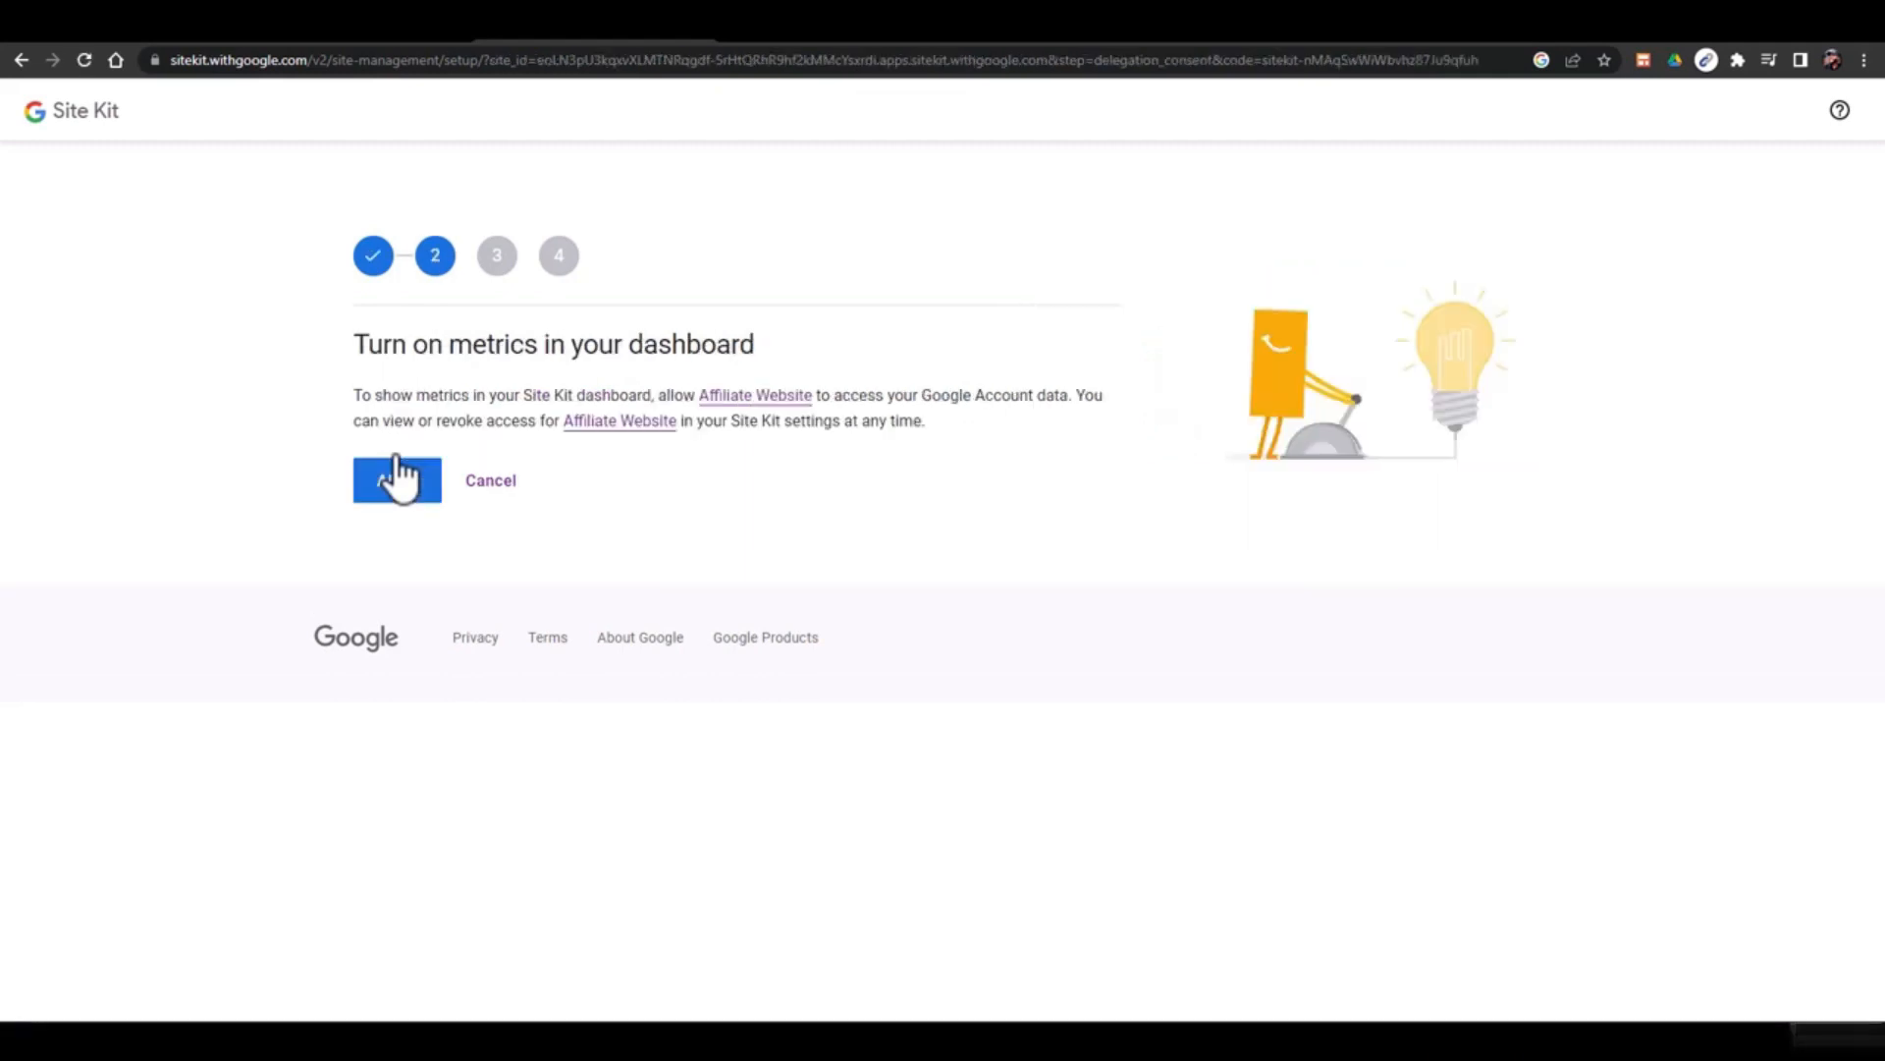
click(389, 486)
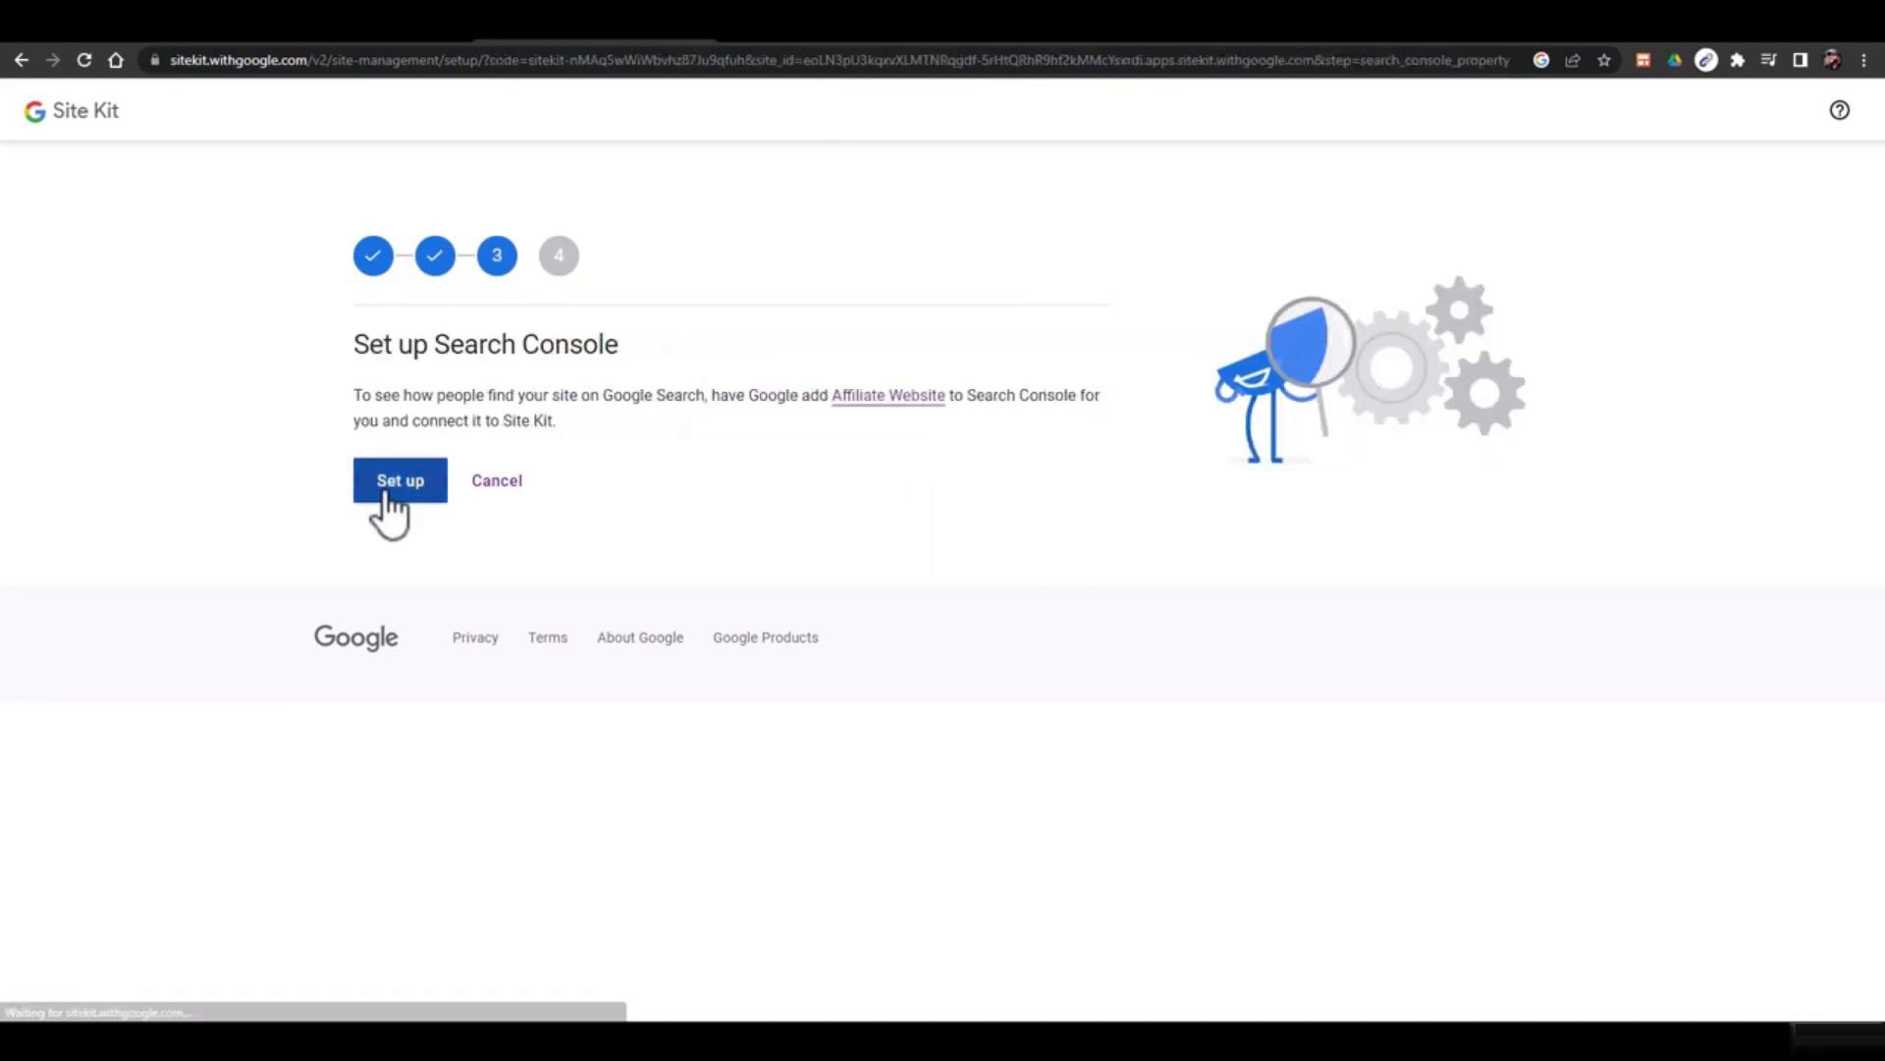
click(388, 491)
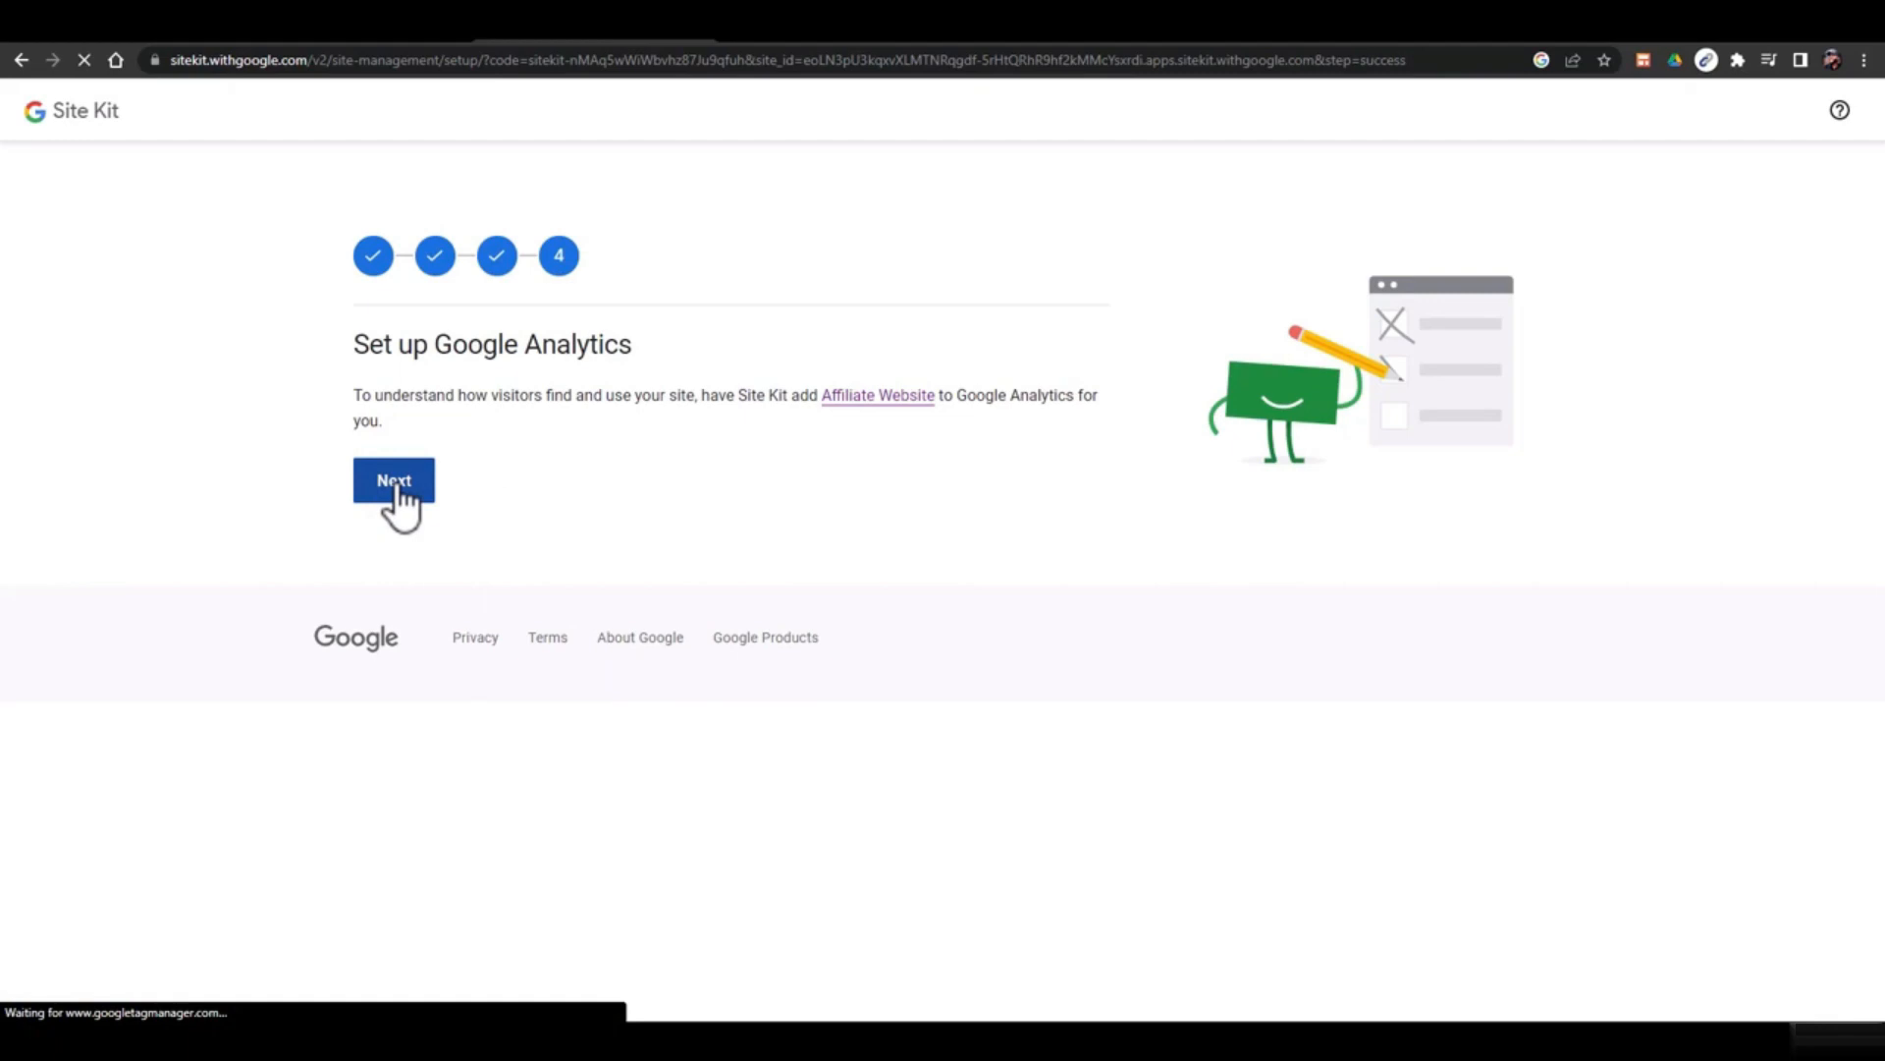
click(398, 487)
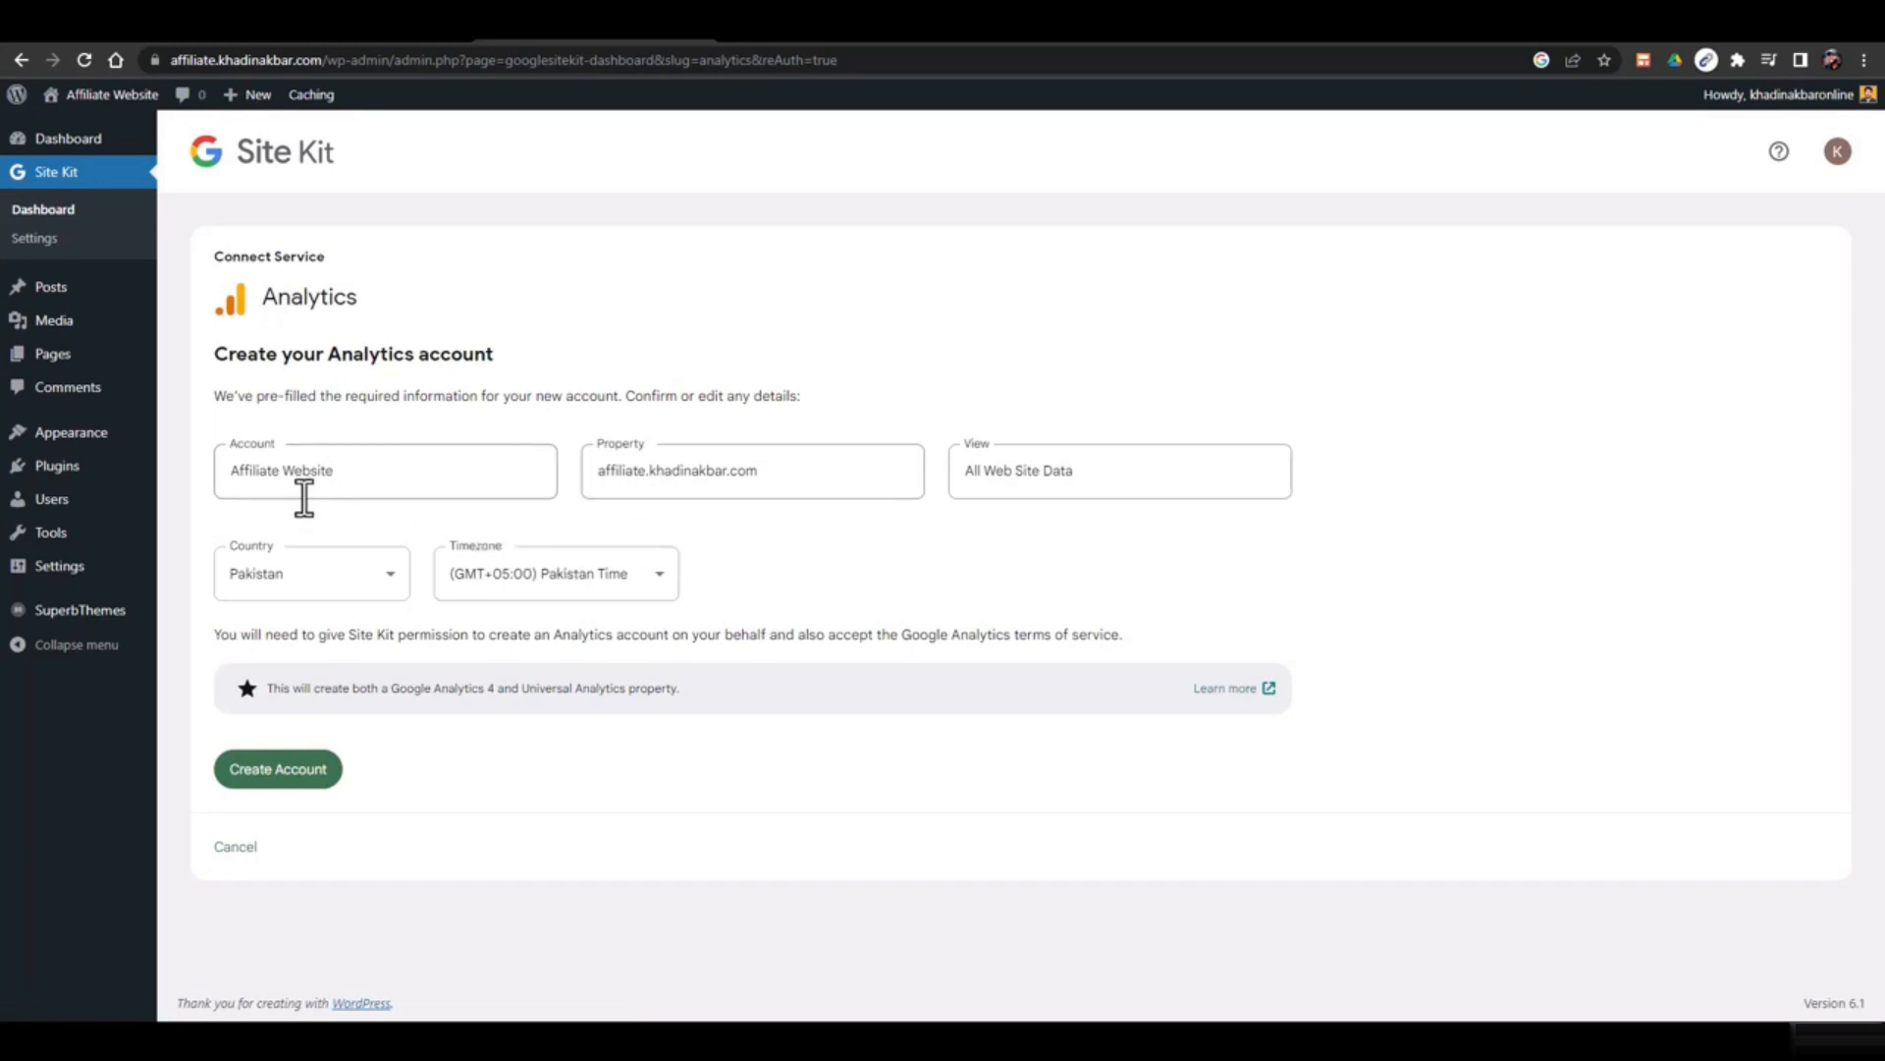
Create the Analytics account from the prefilled 'Affiliate Website' details
click(337, 482)
drag(253, 471, 404, 462)
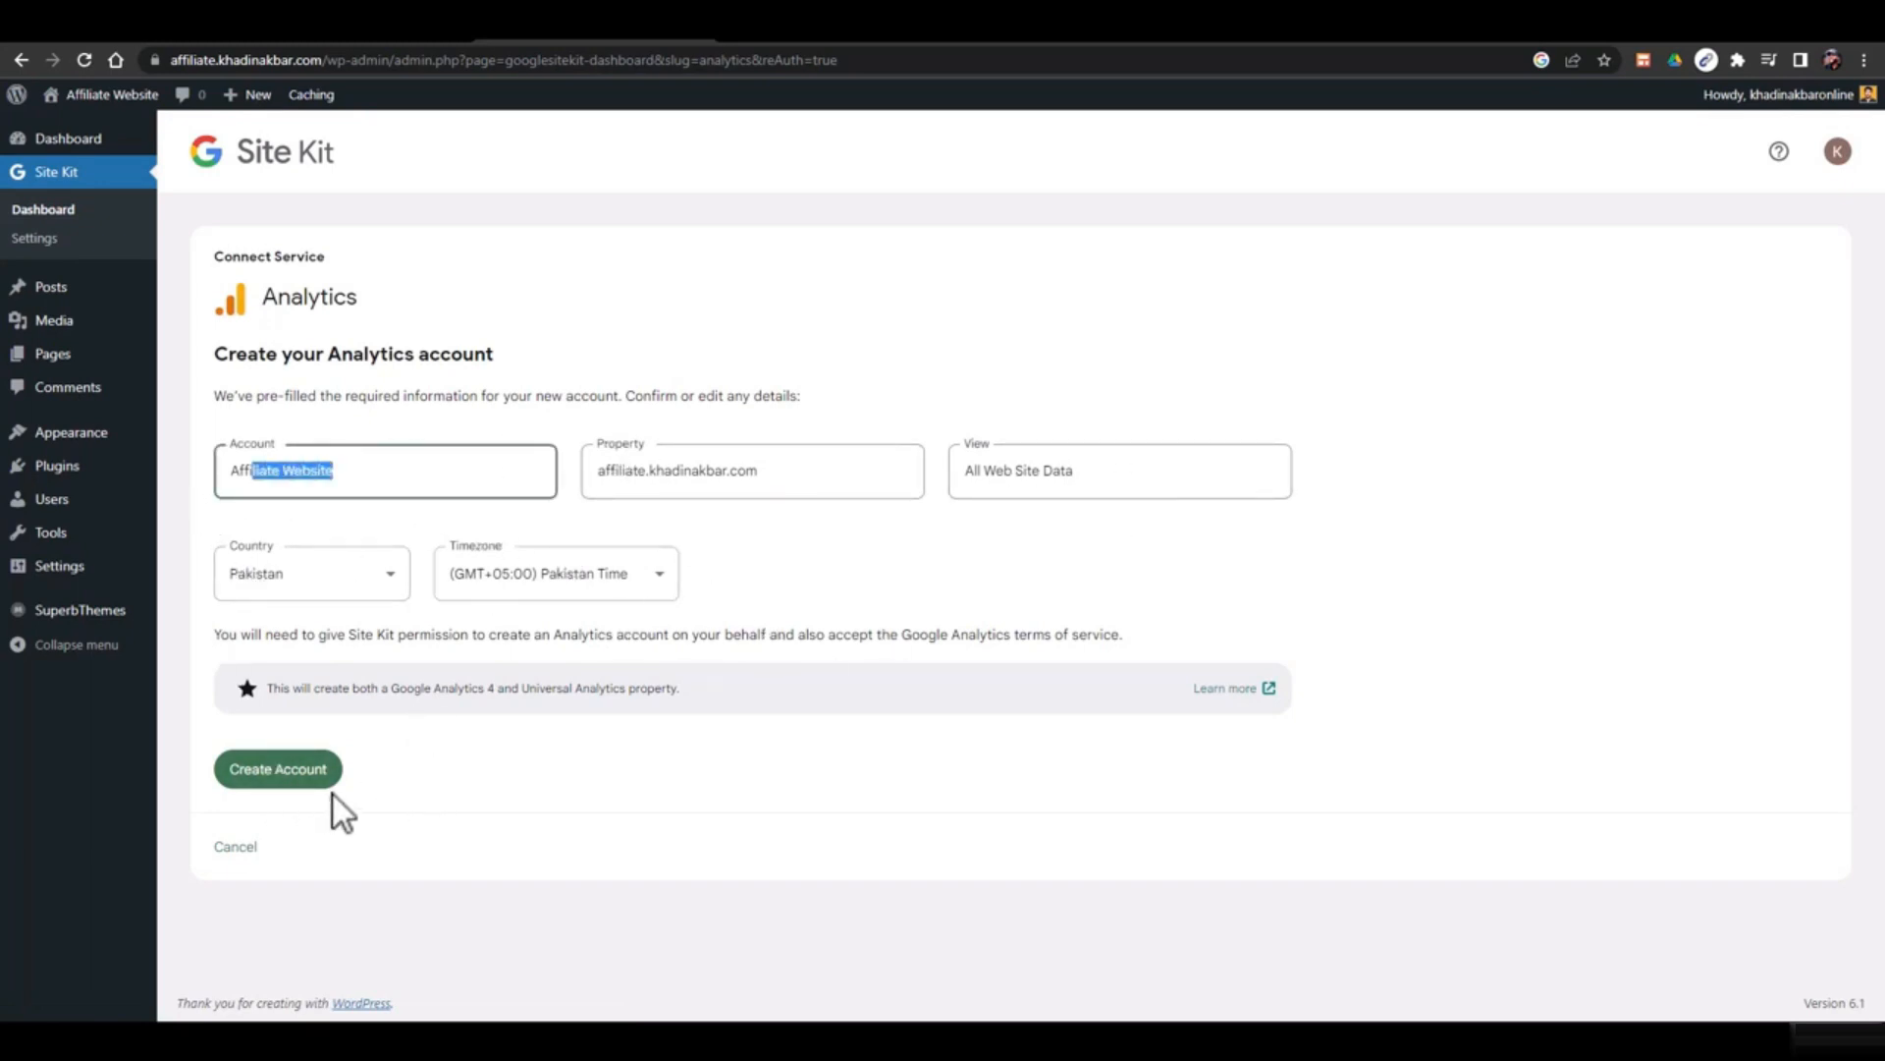
click(280, 771)
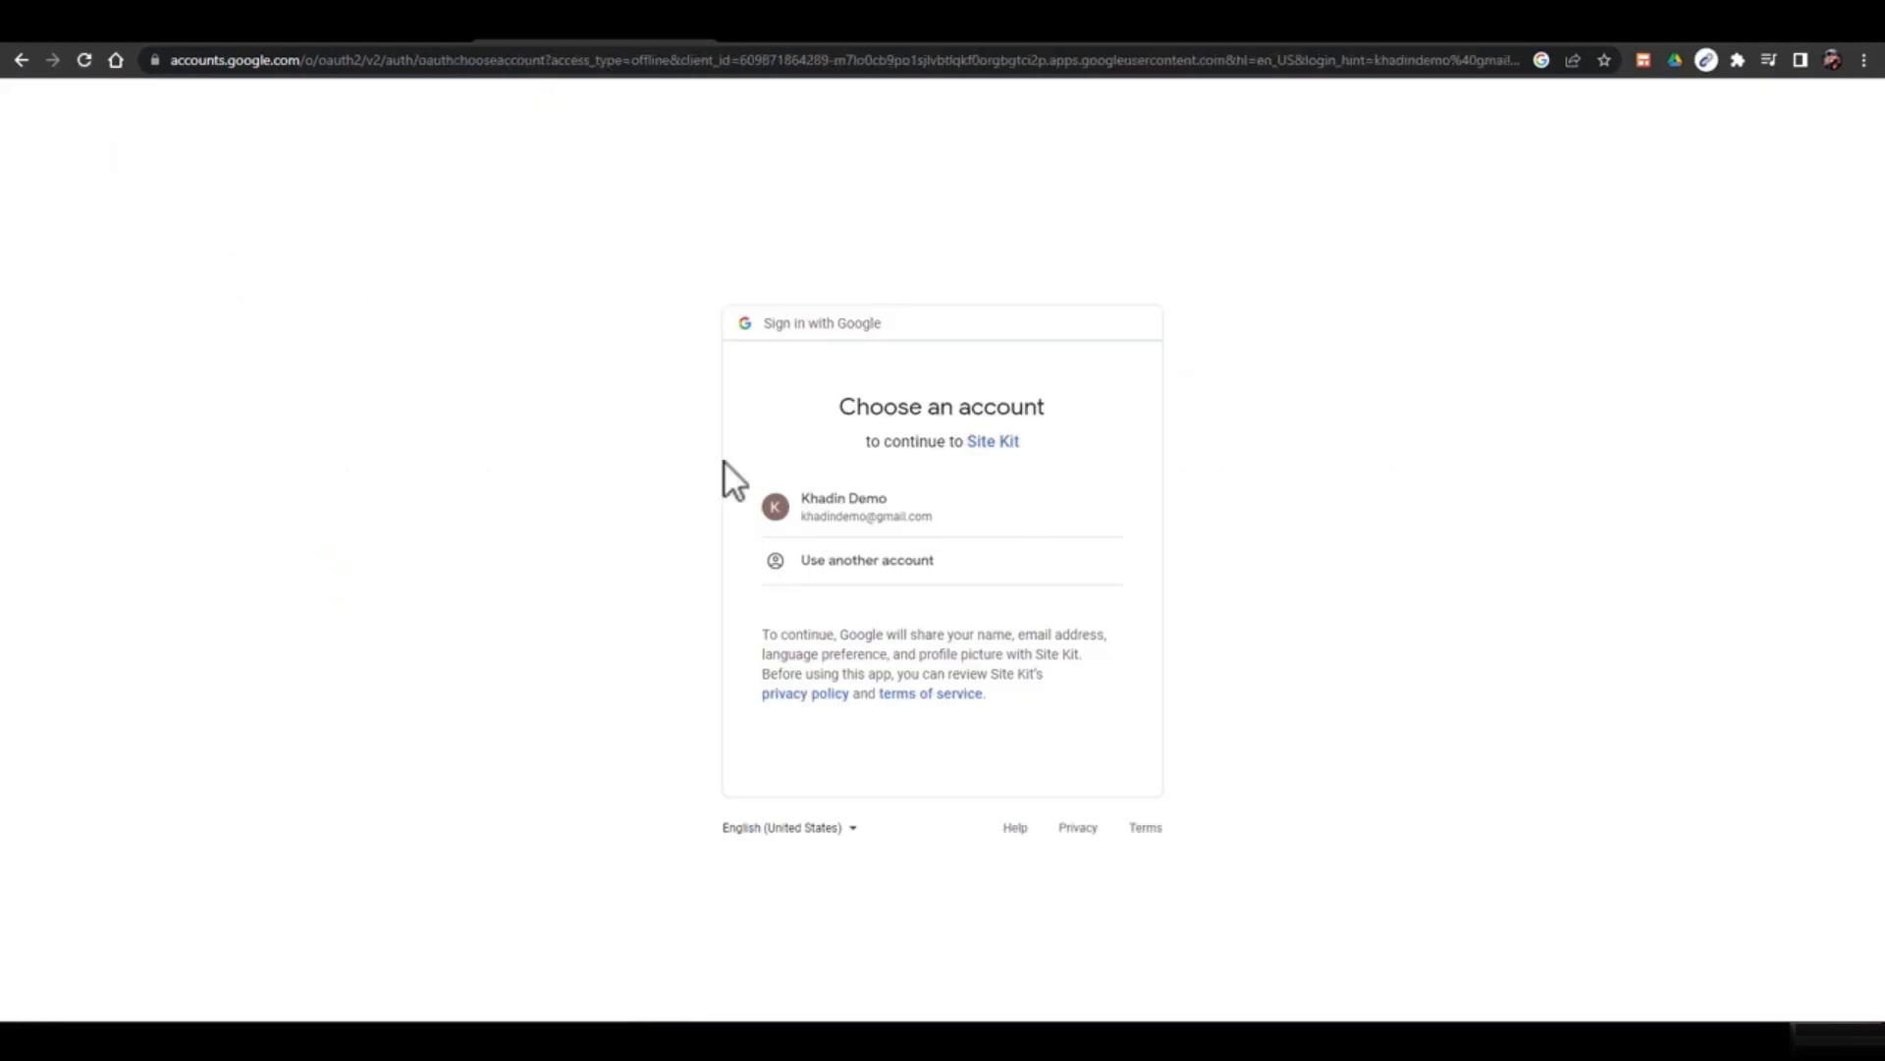
Choose the Google account and grant Site Kit permission to create and edit Analytics accounts
click(923, 526)
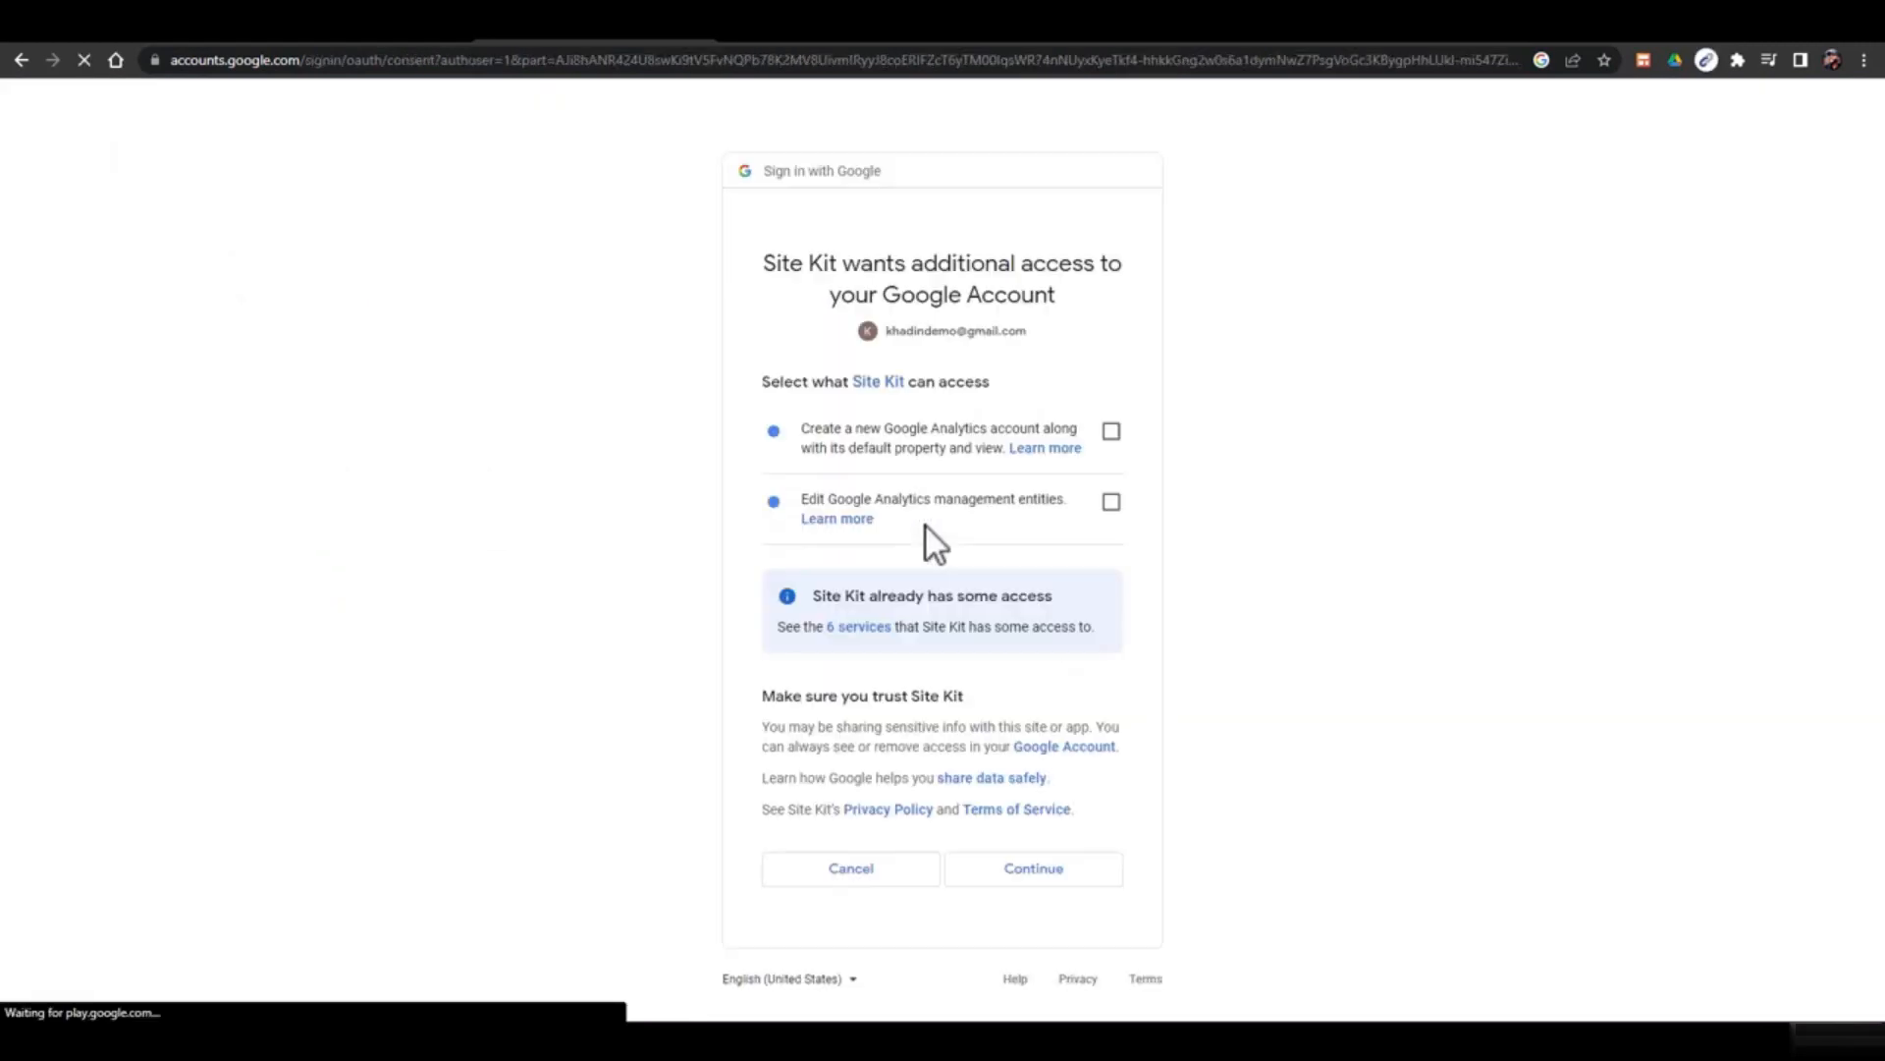
click(1111, 501)
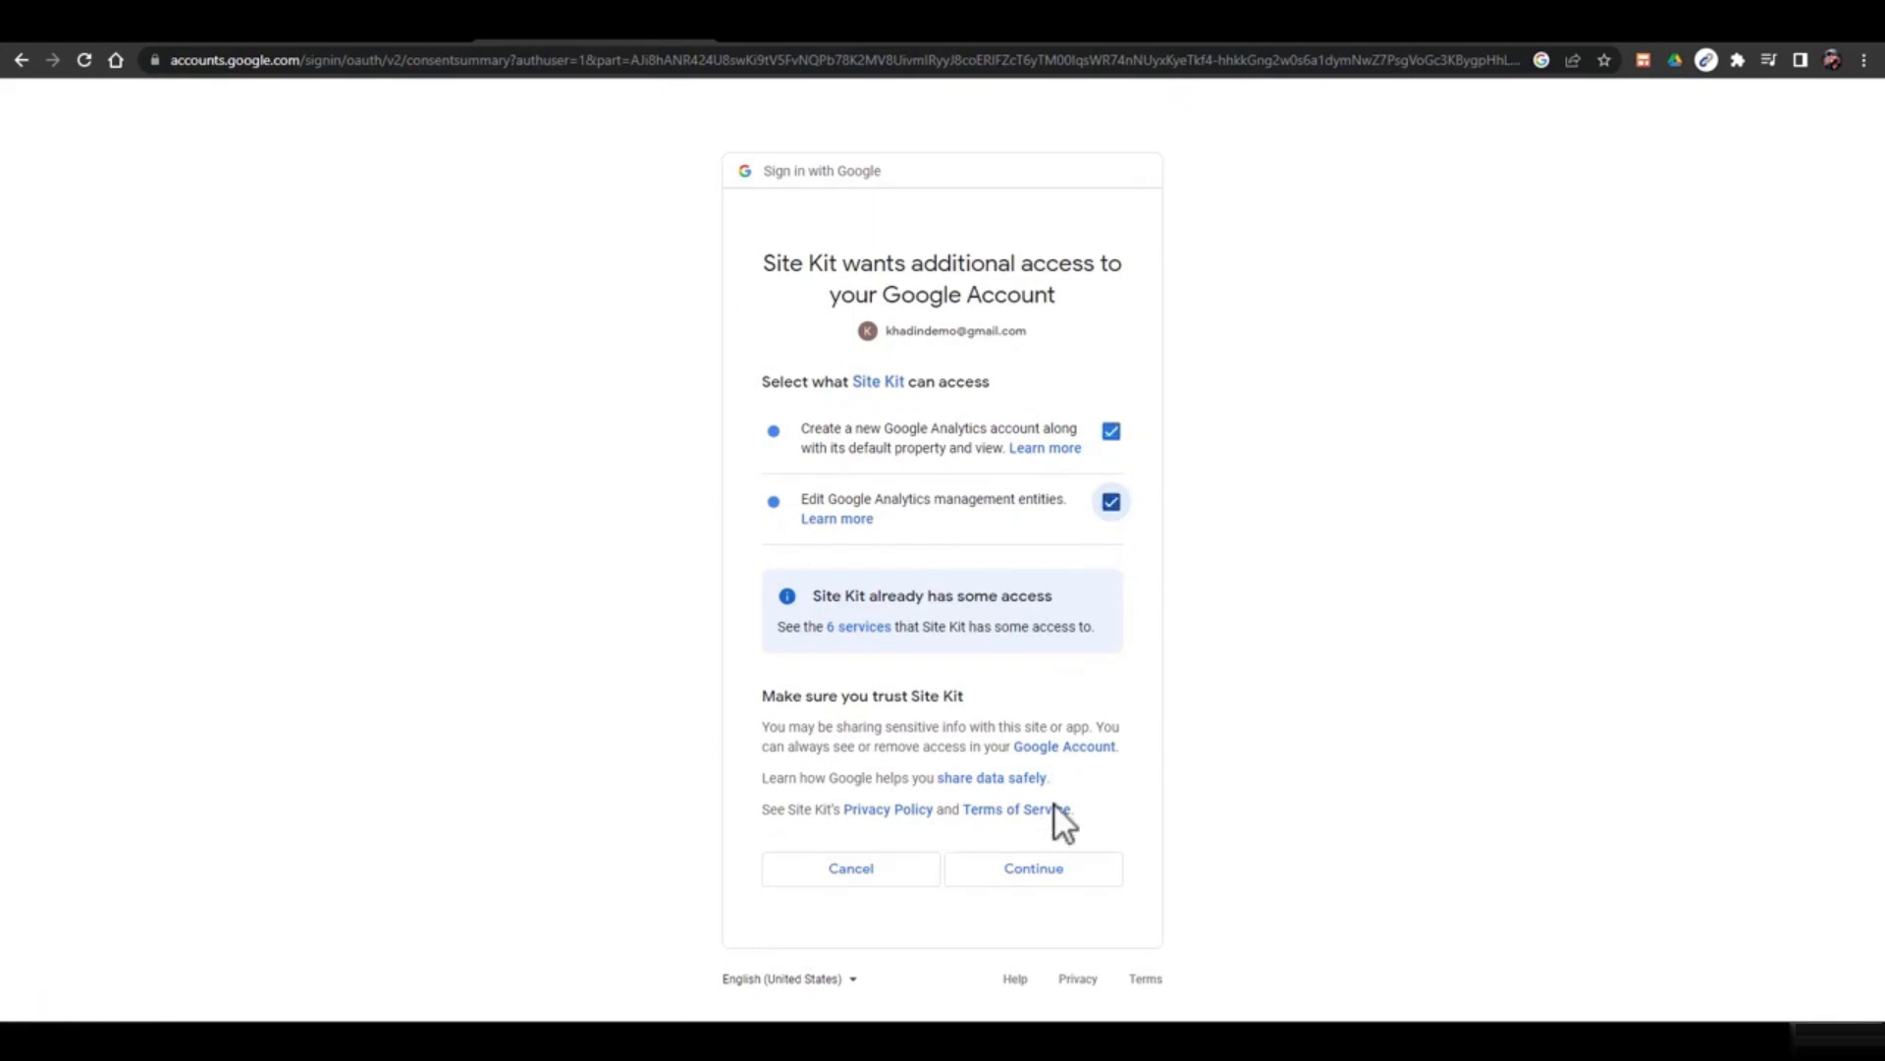
click(1049, 872)
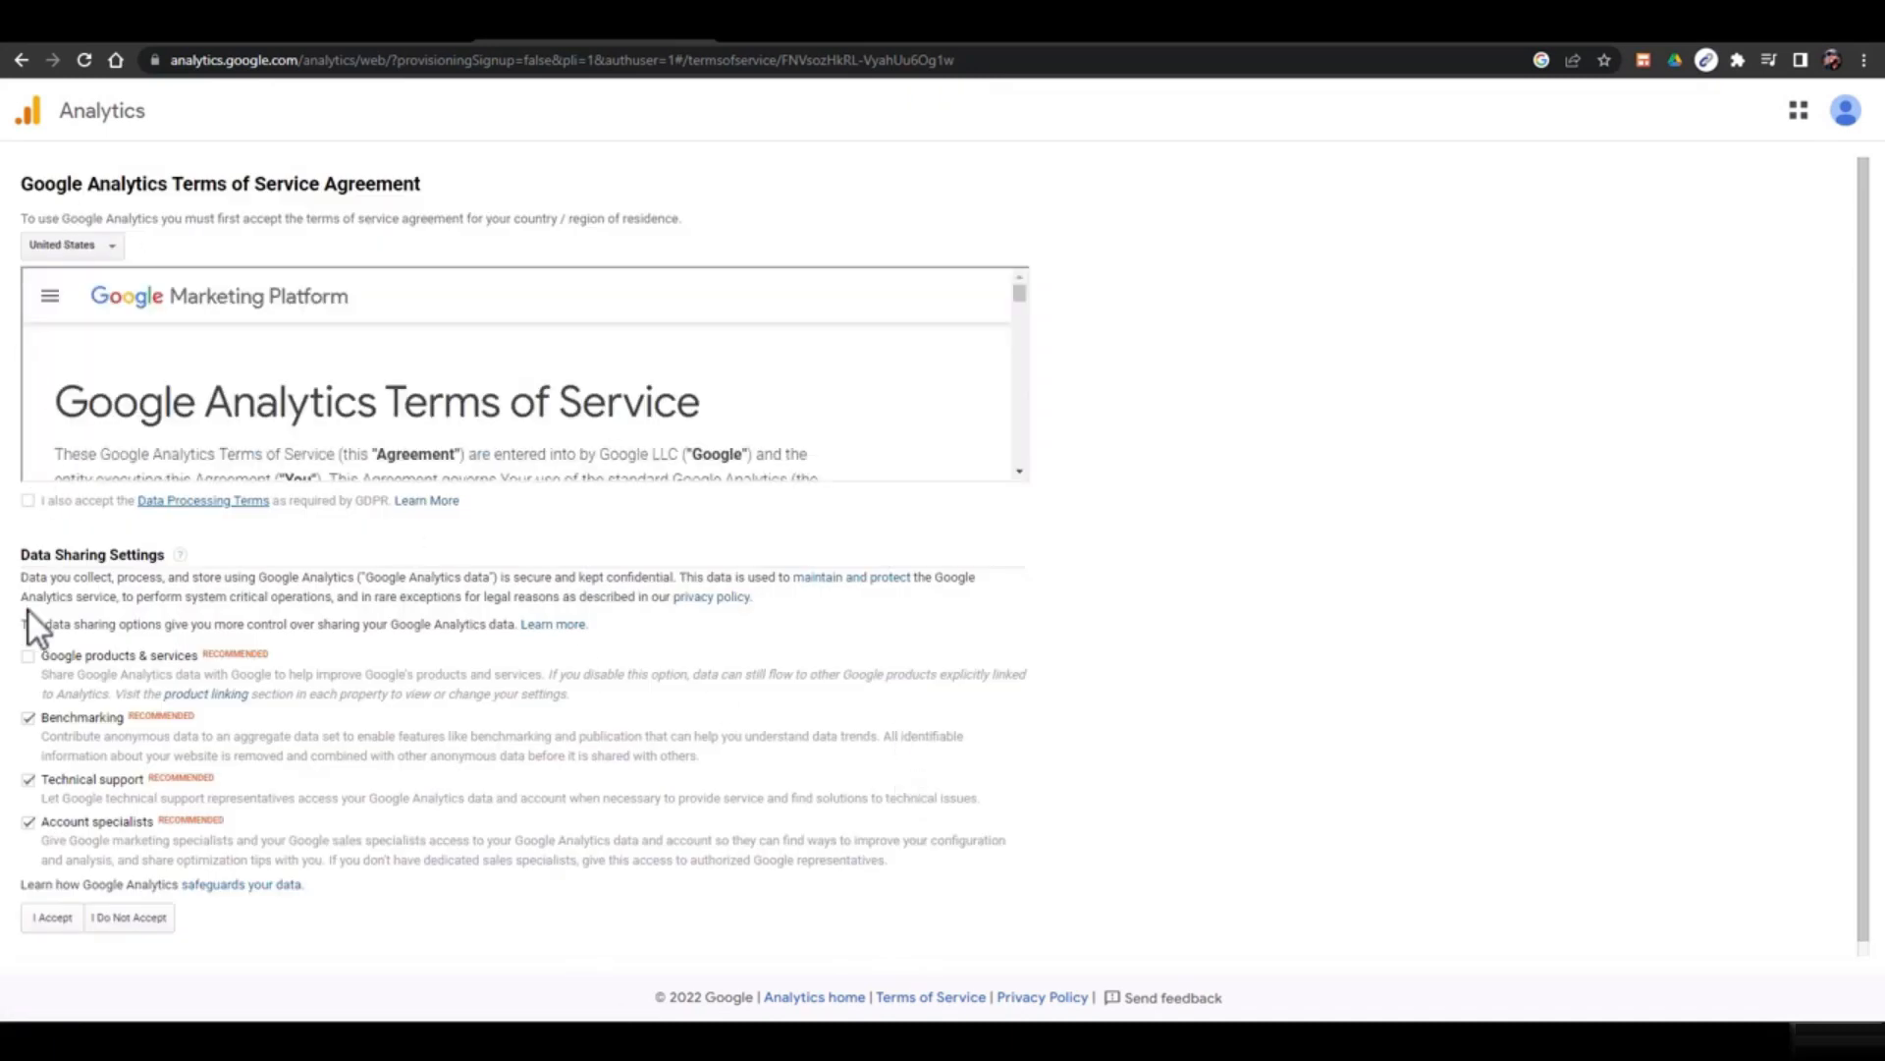
Accept the Data Processing Terms and Analytics terms of service, then go to the Site Kit dashboard
click(27, 501)
scroll(89, 786, down, 1)
click(61, 903)
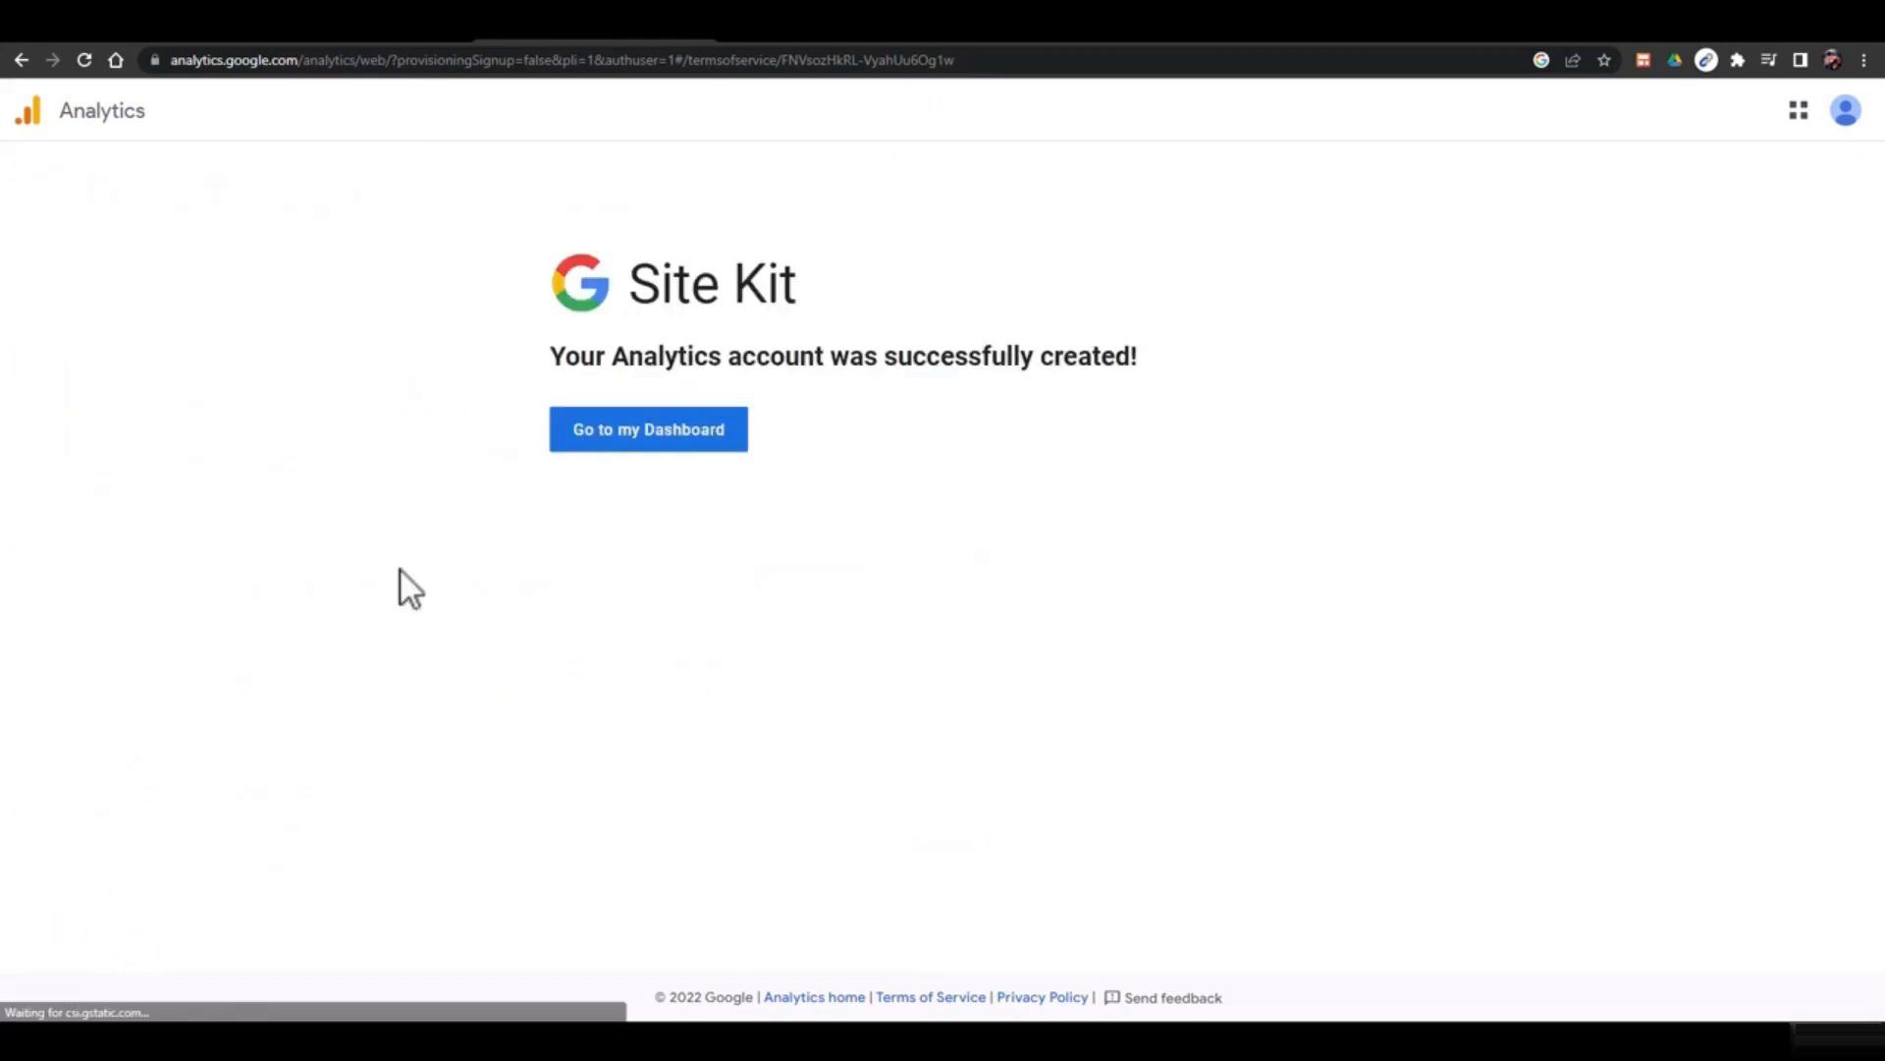
click(634, 447)
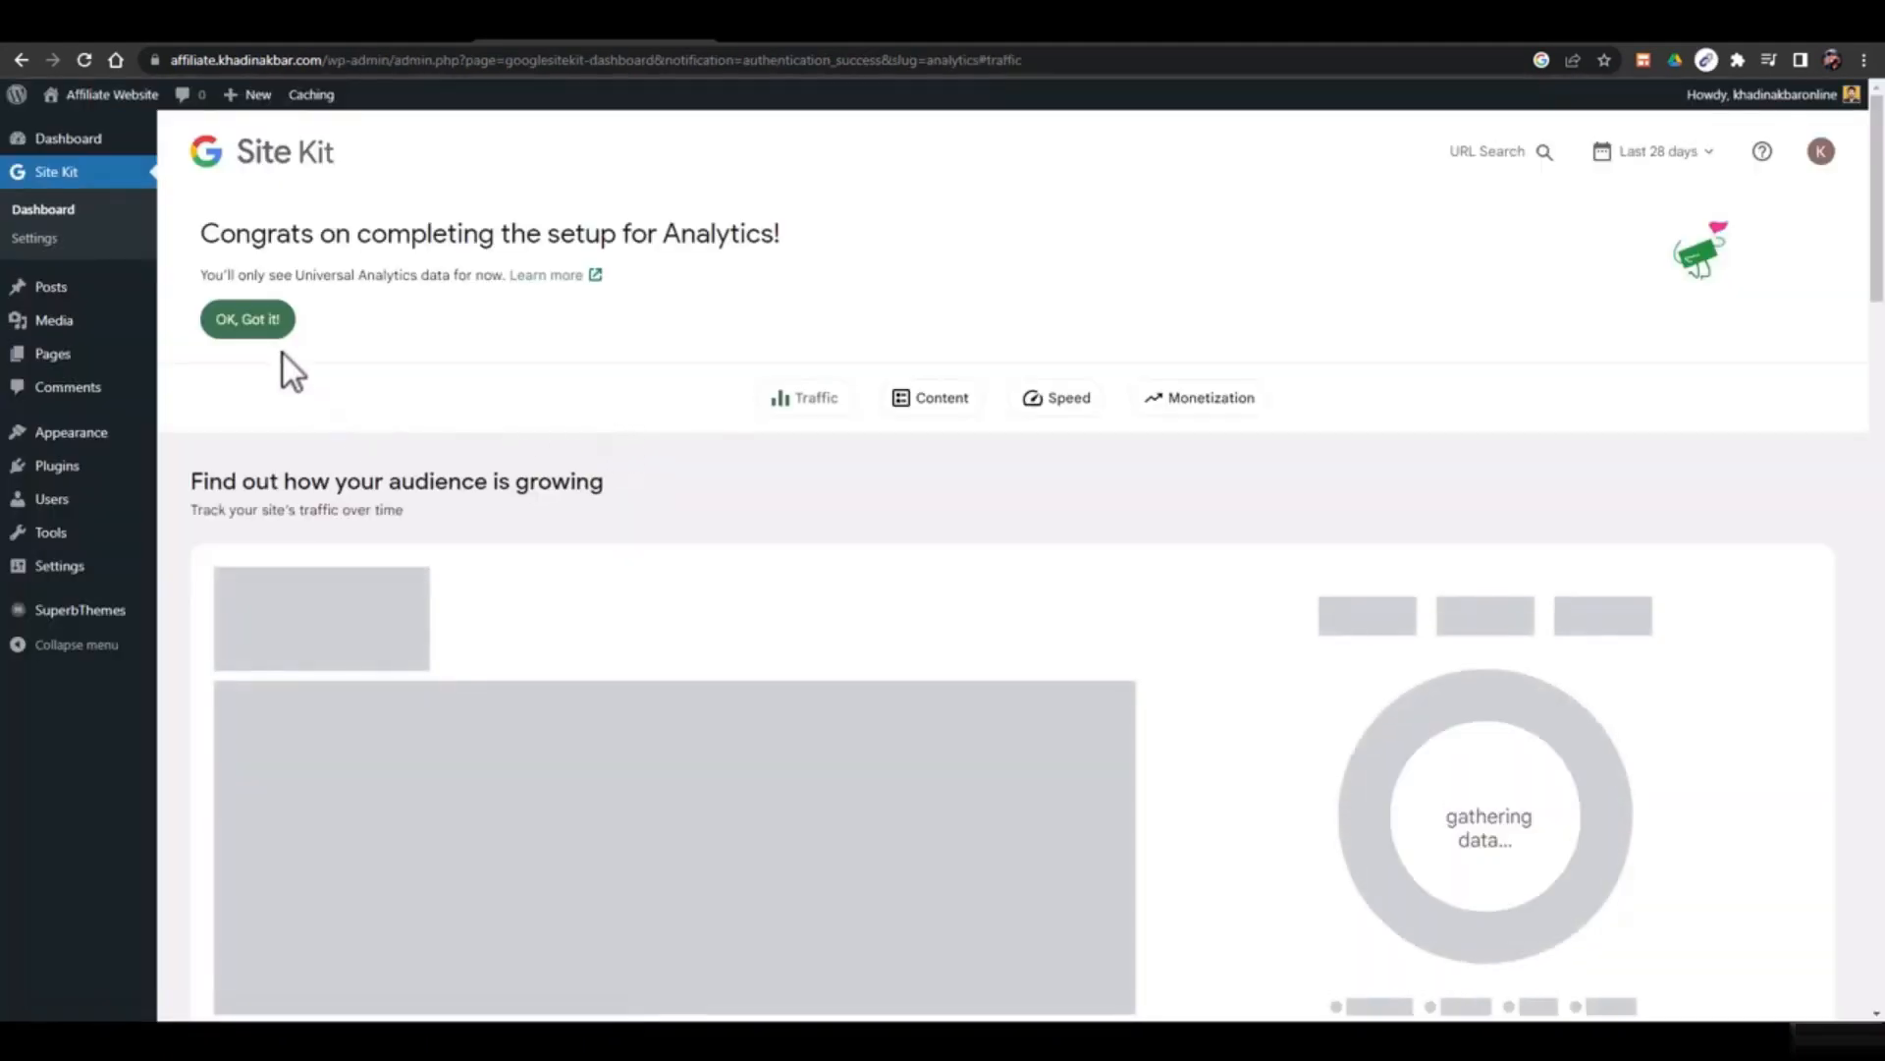
Dismiss the setup congratulations notice and review the dashboard's Content section
click(269, 334)
scroll(852, 562, down, 5)
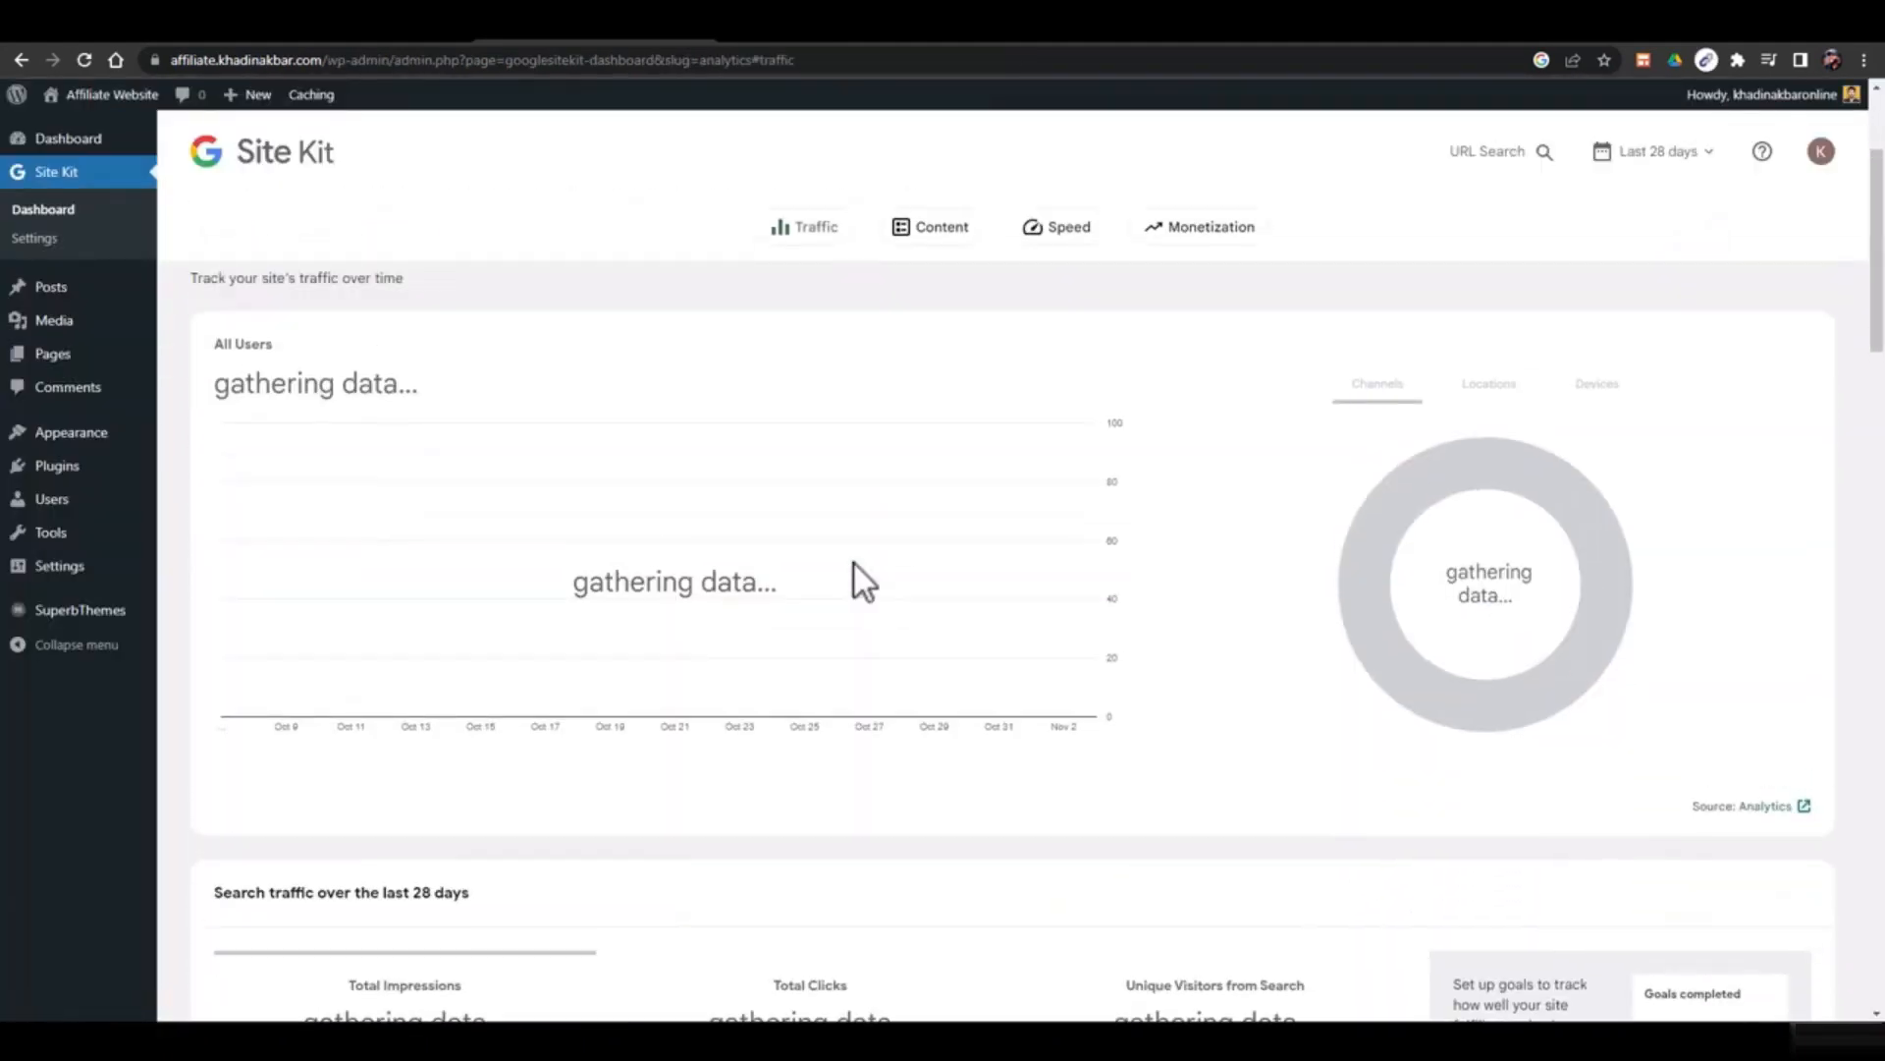
scroll(854, 570, down, 6)
scroll(1318, 724, up, 12)
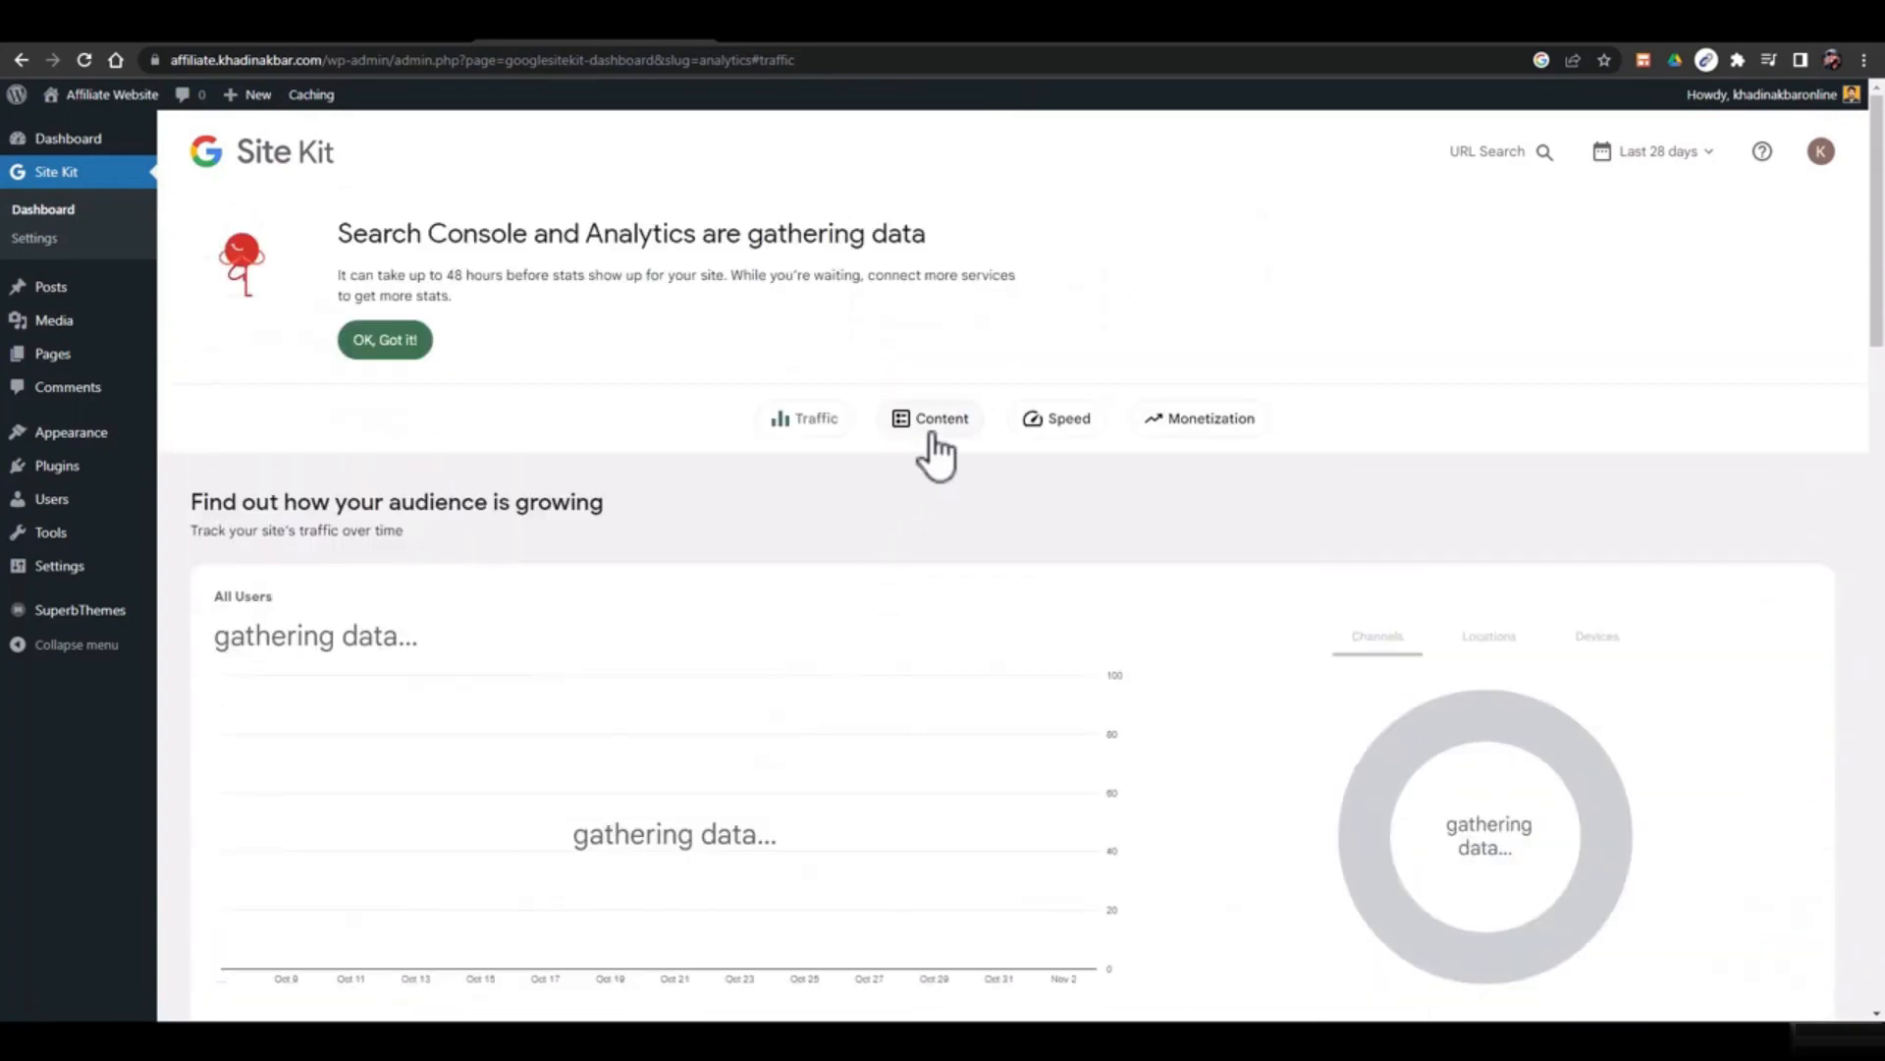
click(929, 430)
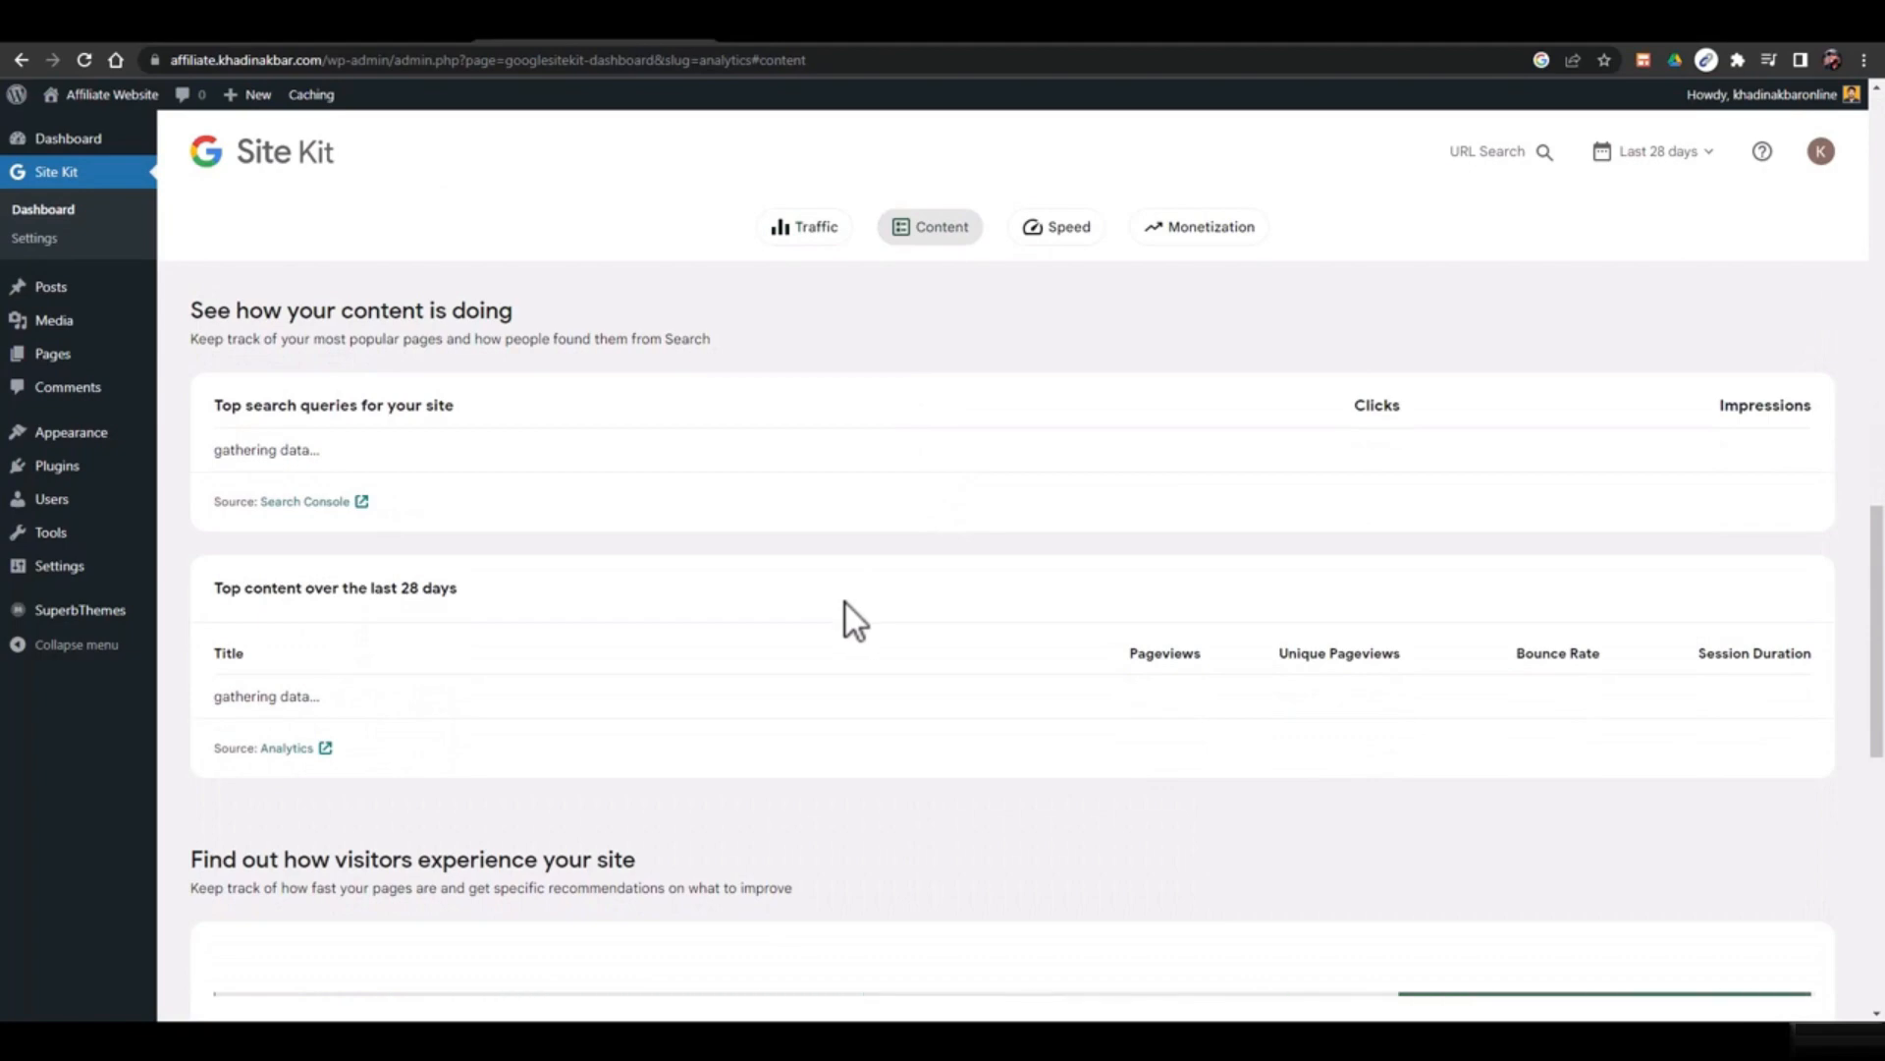
scroll(845, 603, down, 9)
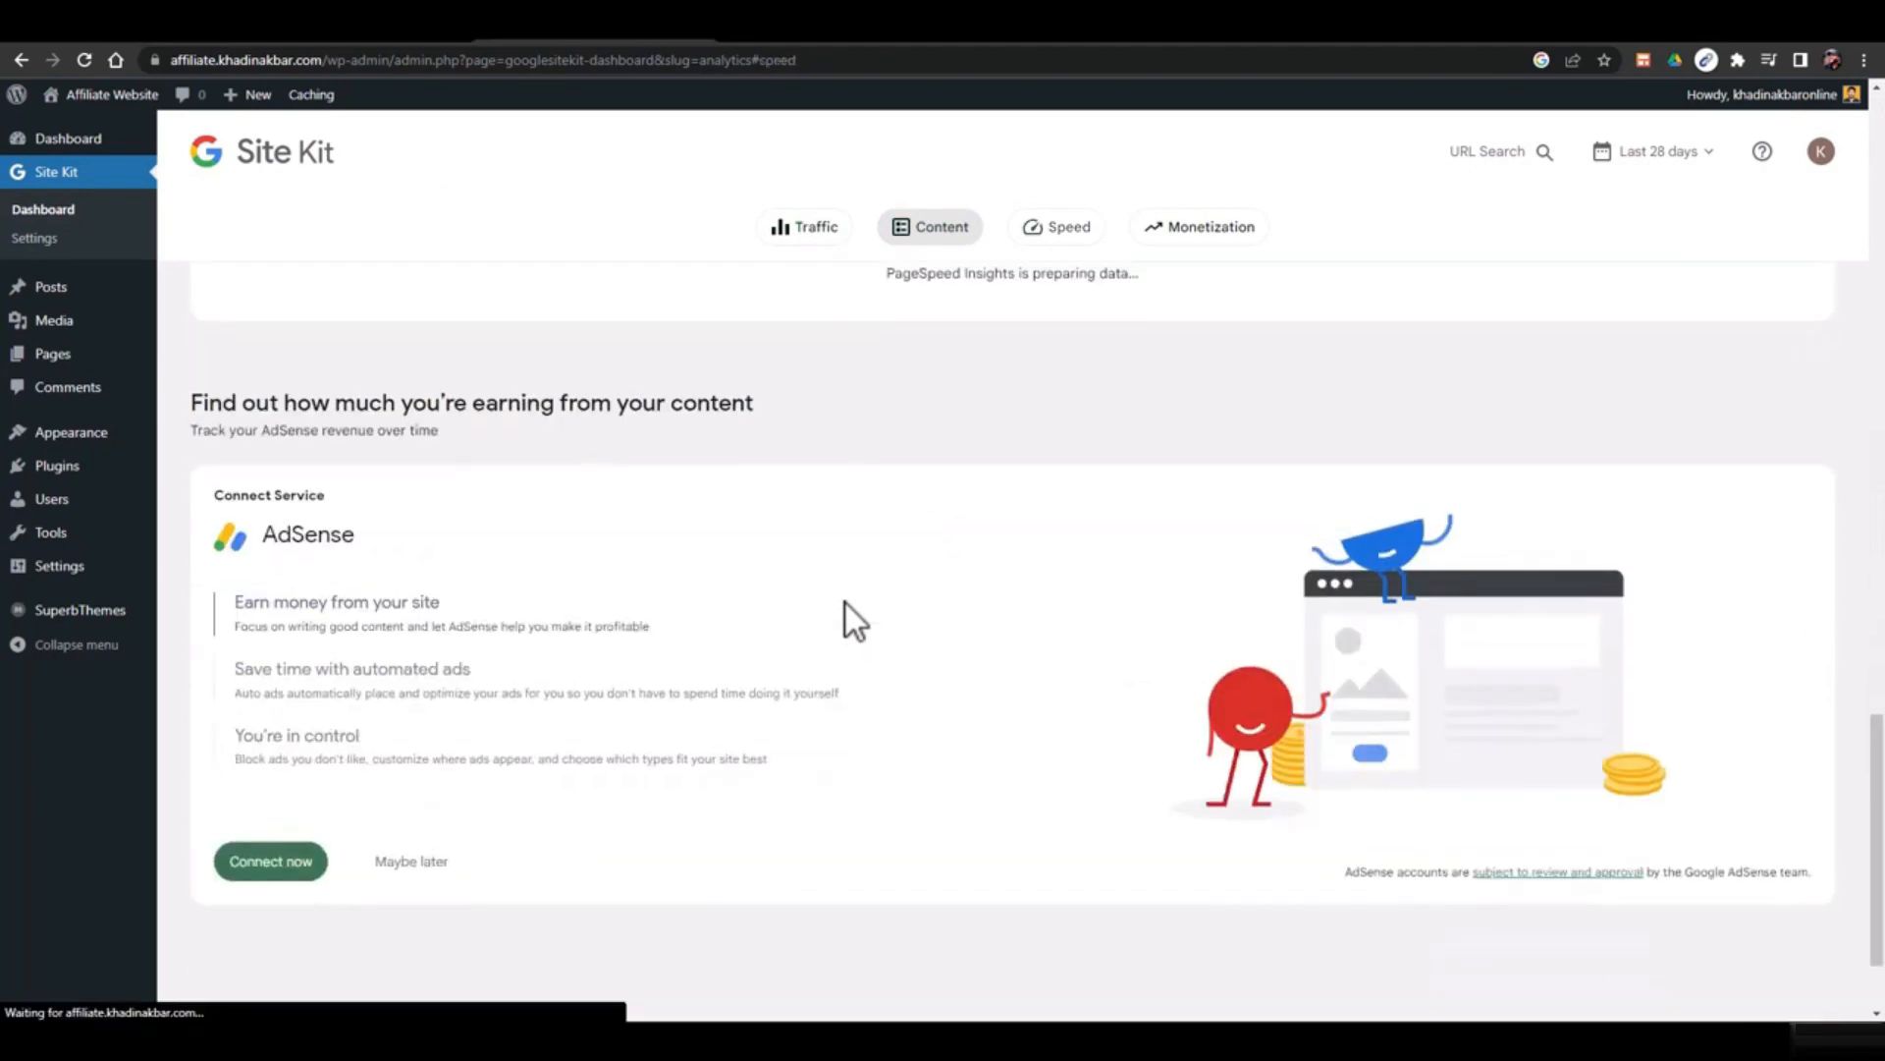
scroll(864, 625, up, 9)
scroll(863, 627, up, 10)
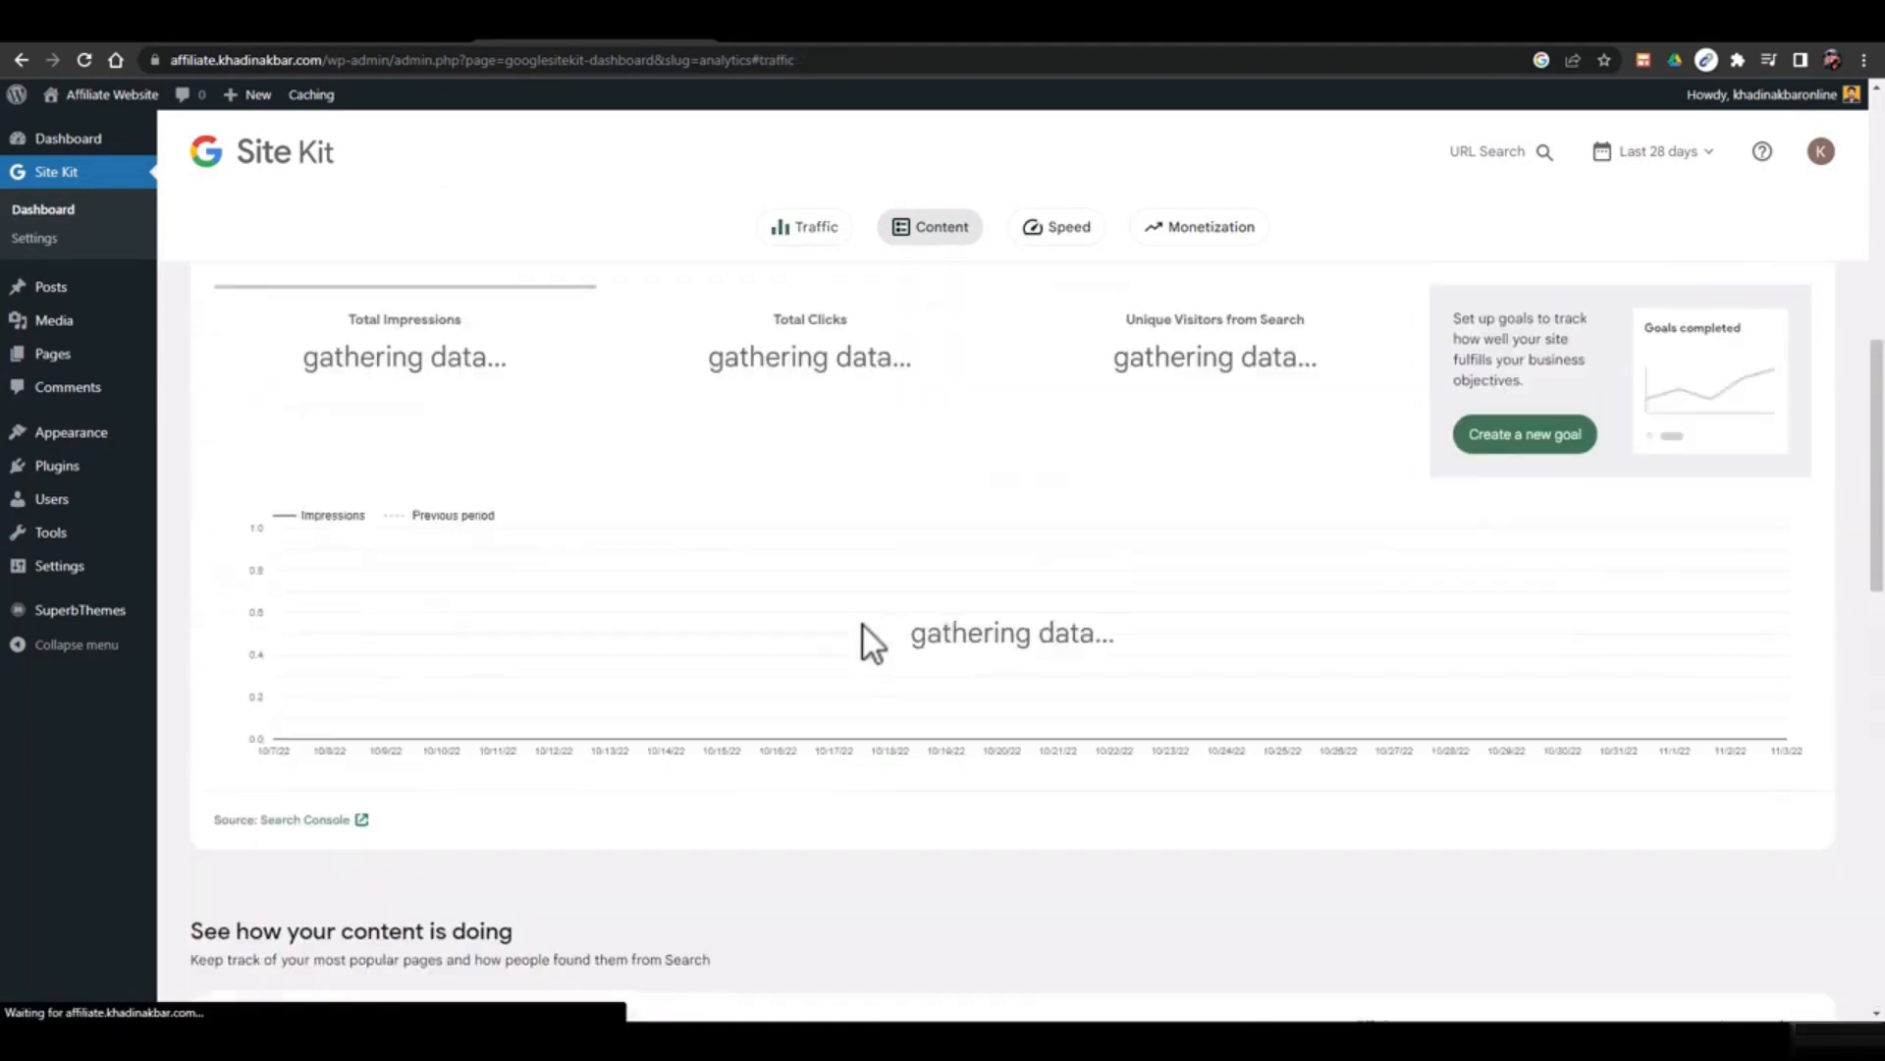
scroll(1118, 831, down, 15)
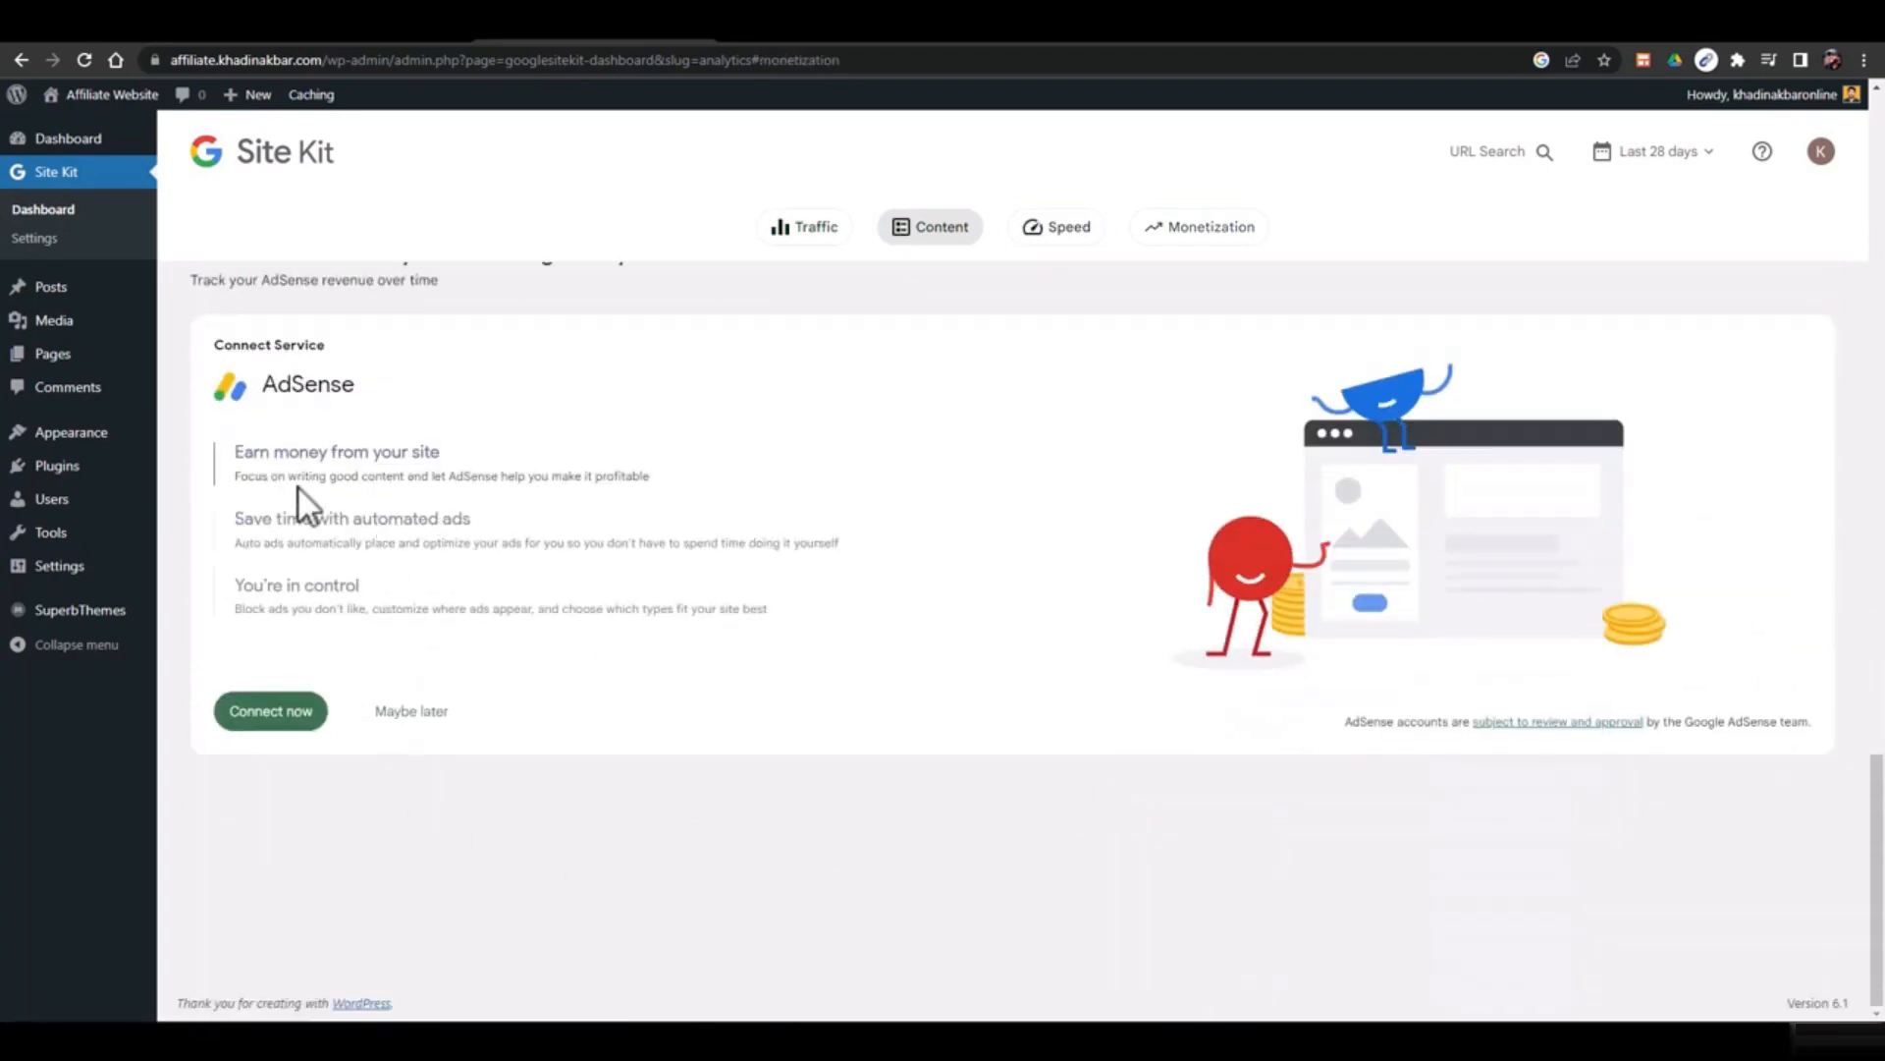
scroll(544, 583, up, 15)
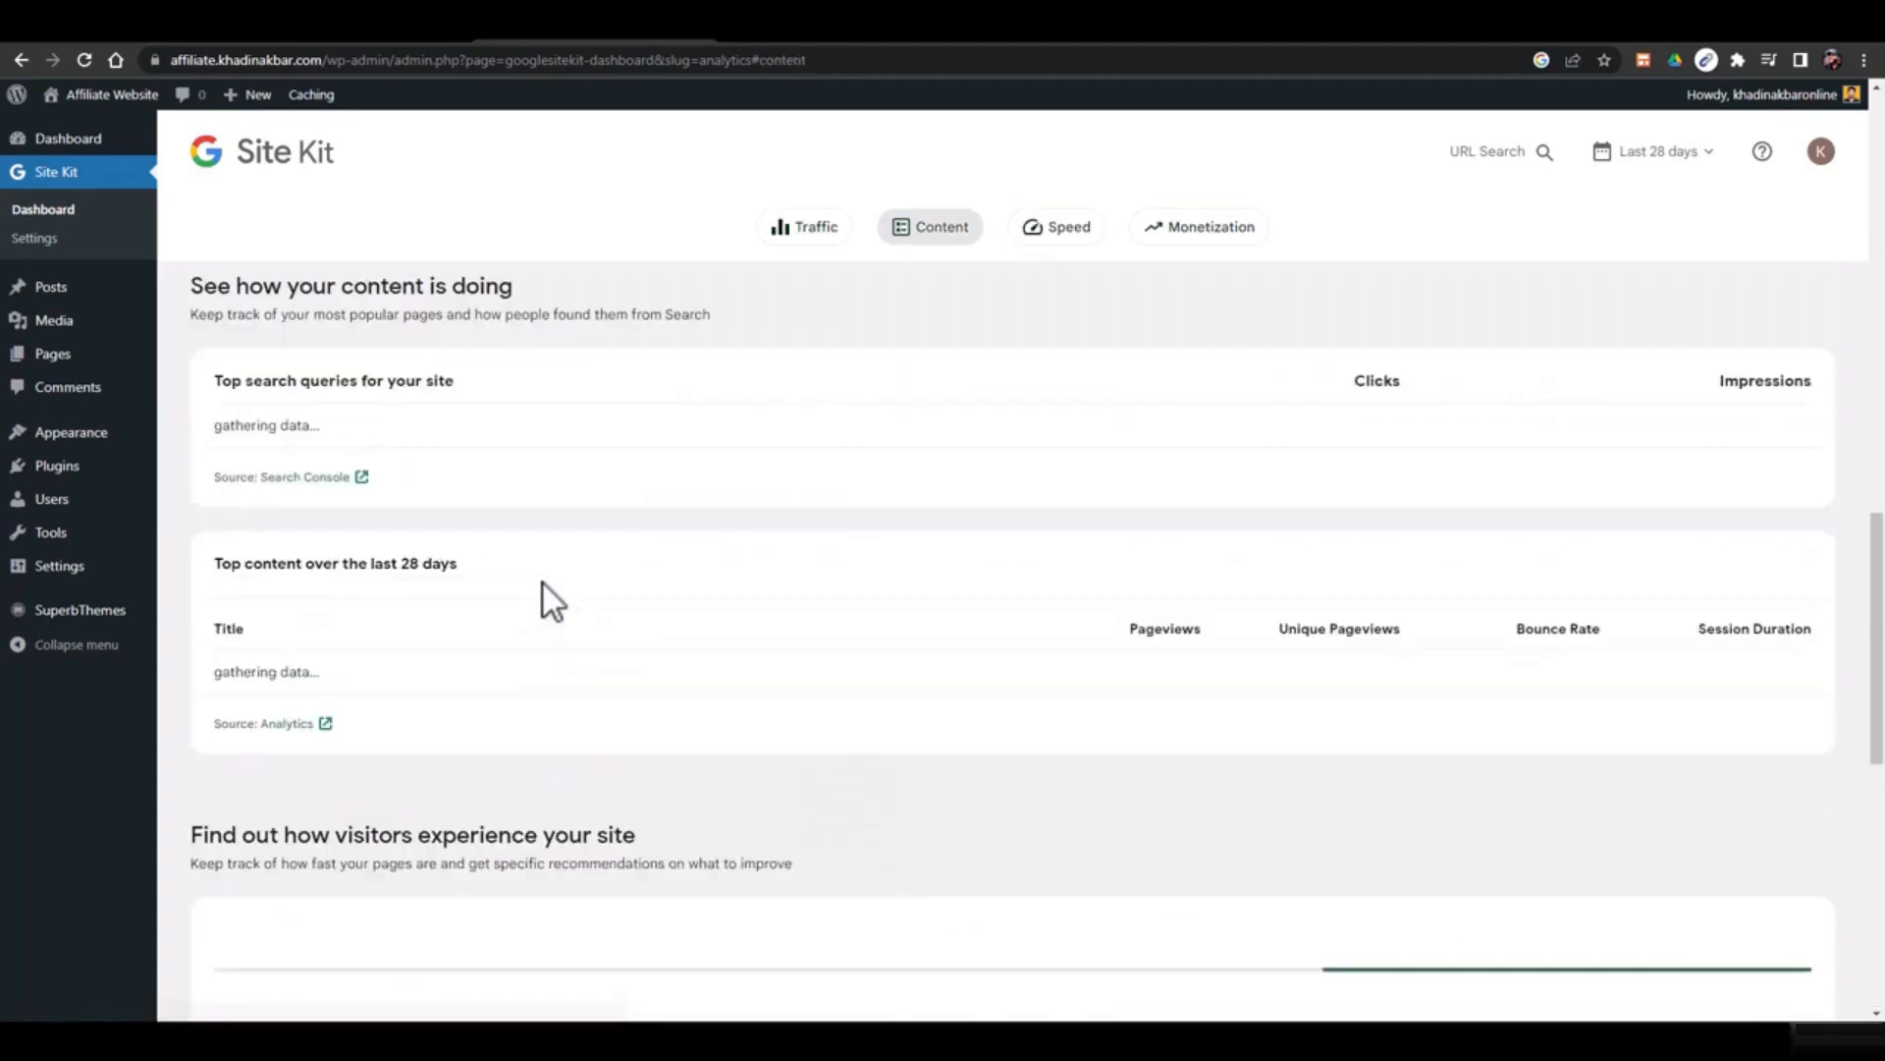
scroll(552, 586, down, 2)
scroll(552, 585, up, 5)
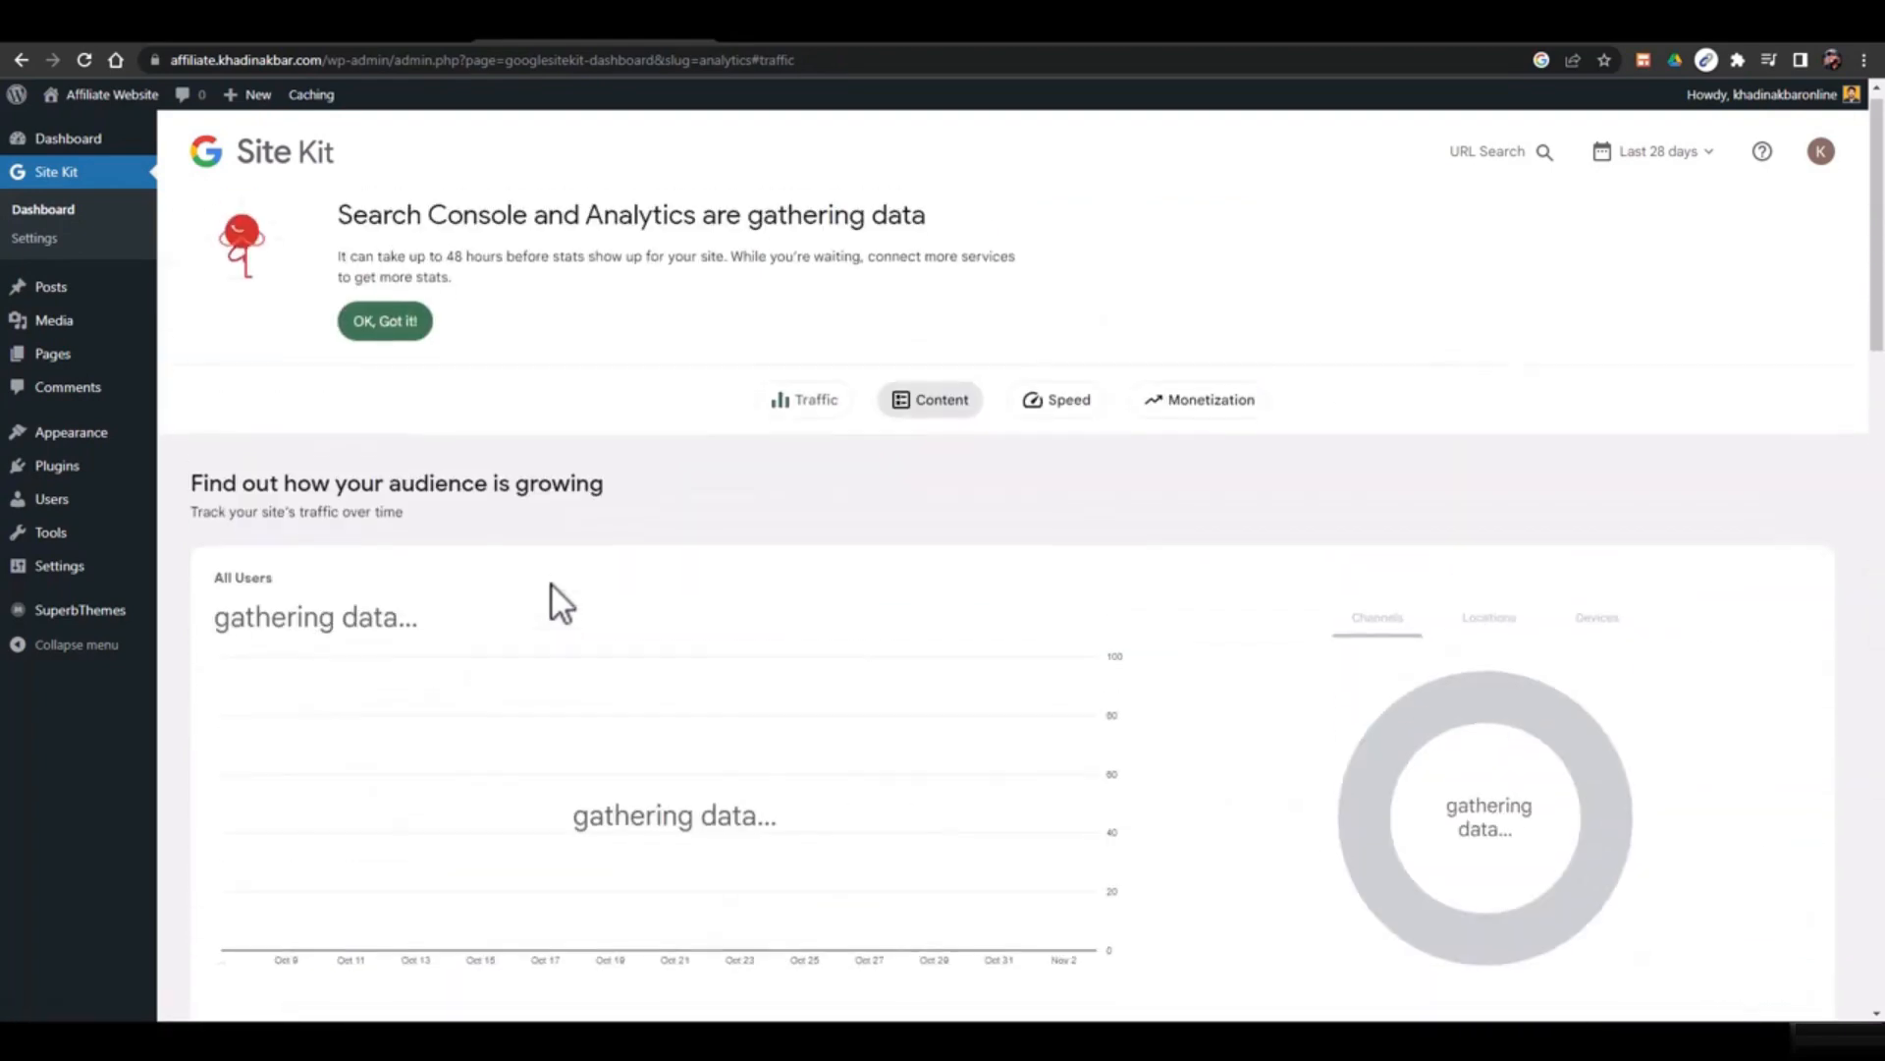
Review the Speed section and dismiss the gathering-data notice
click(1014, 430)
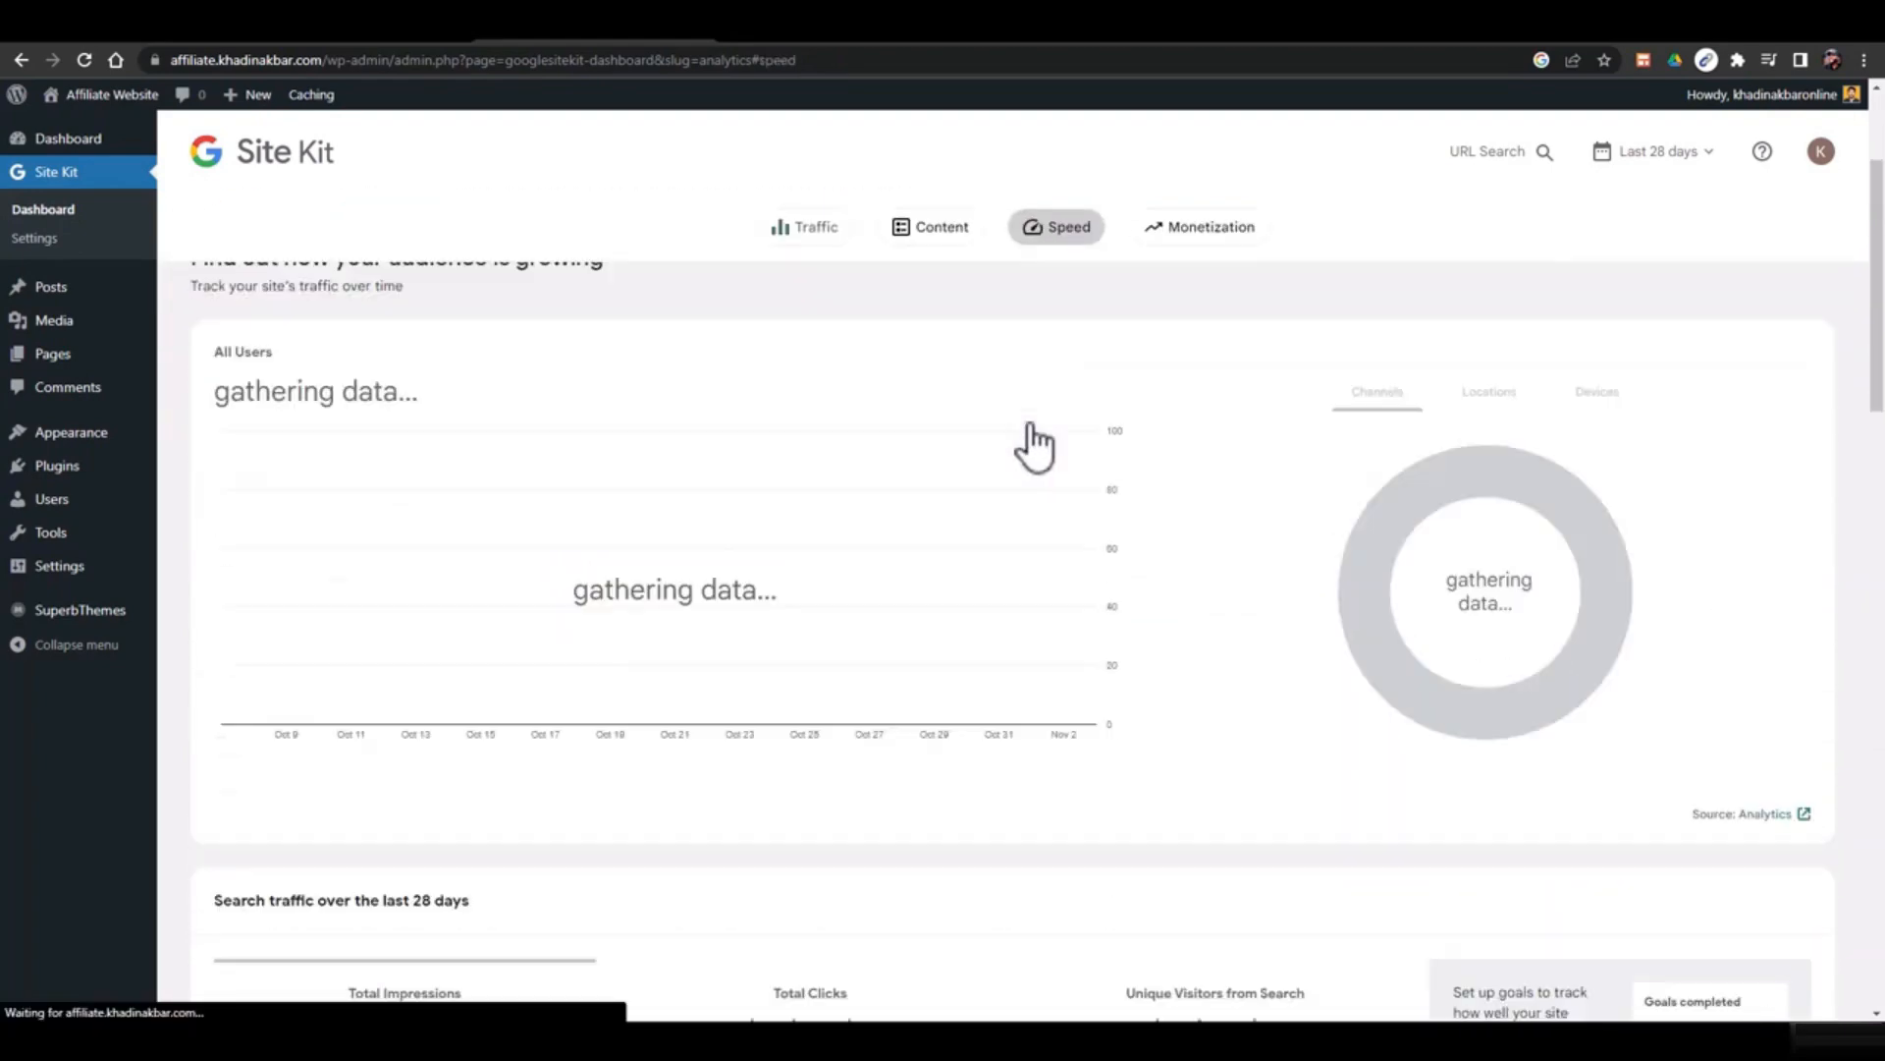
scroll(1006, 666, down, 4)
scroll(876, 687, up, 4)
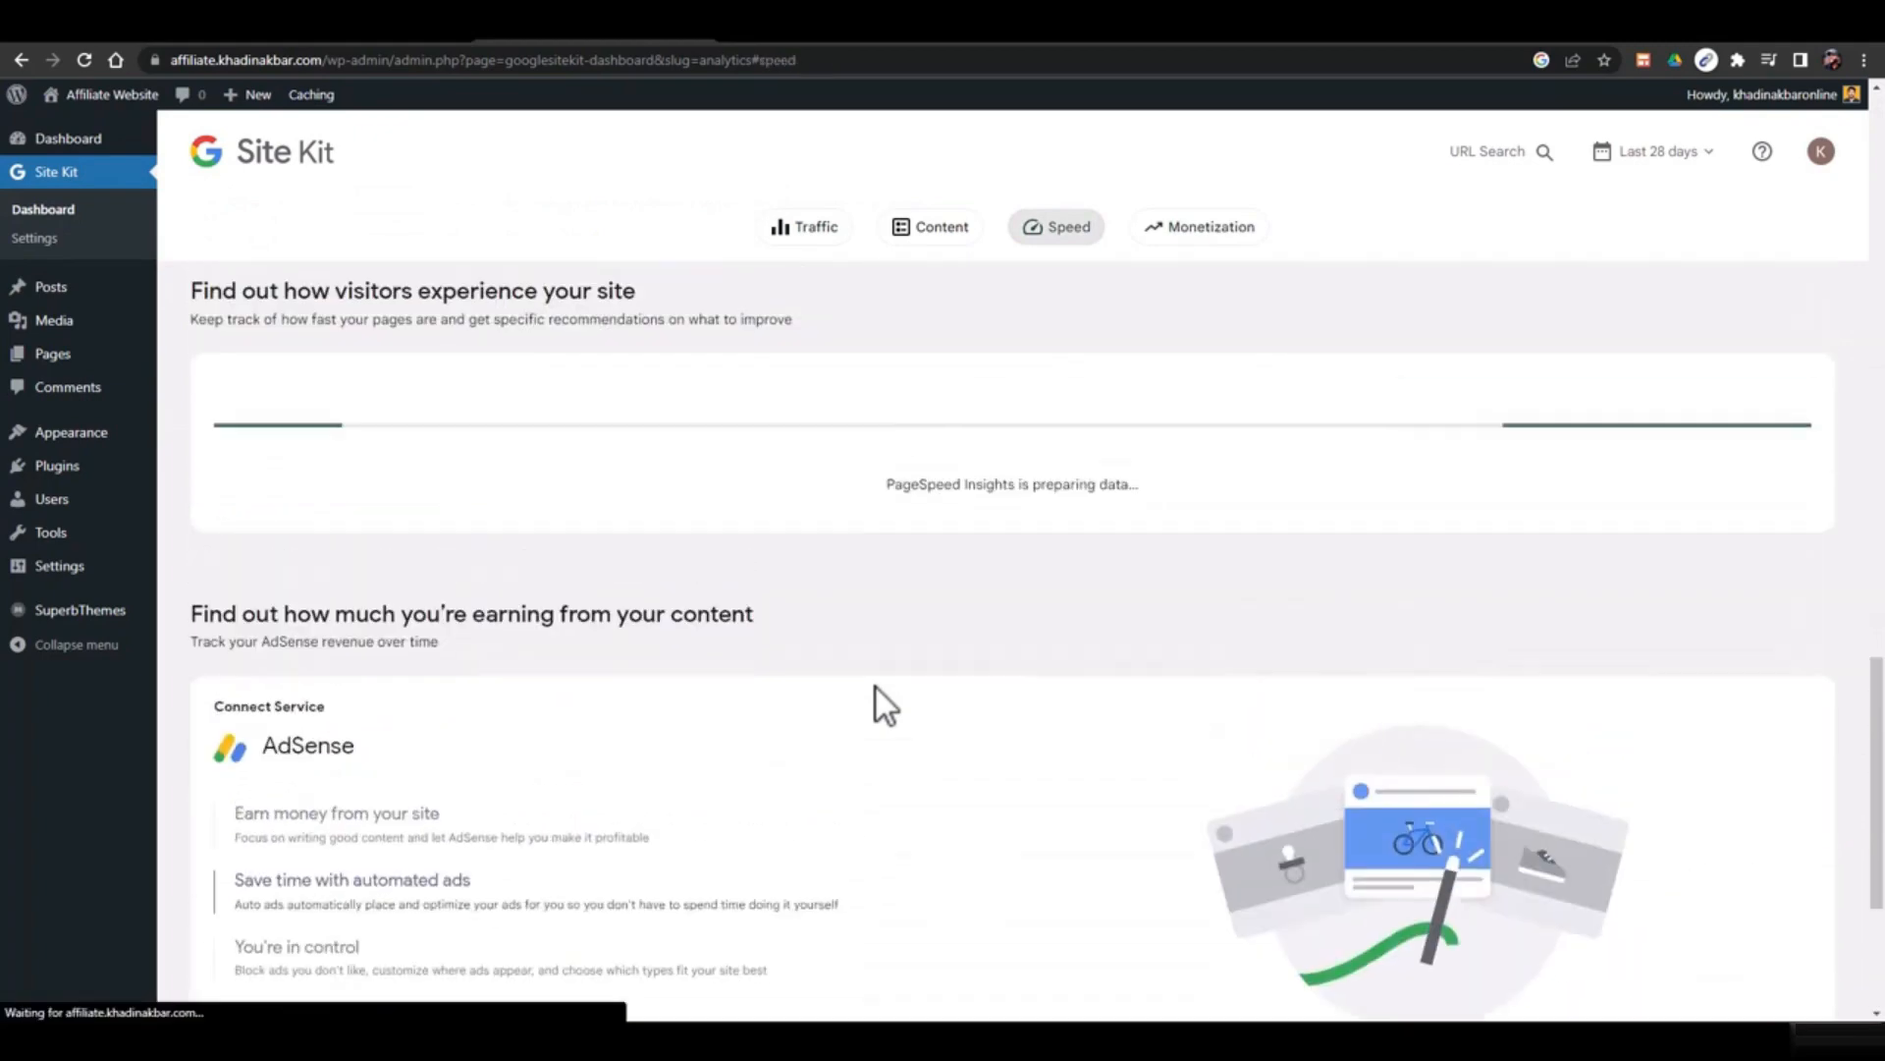
scroll(876, 687, down, 4)
scroll(876, 687, up, 7)
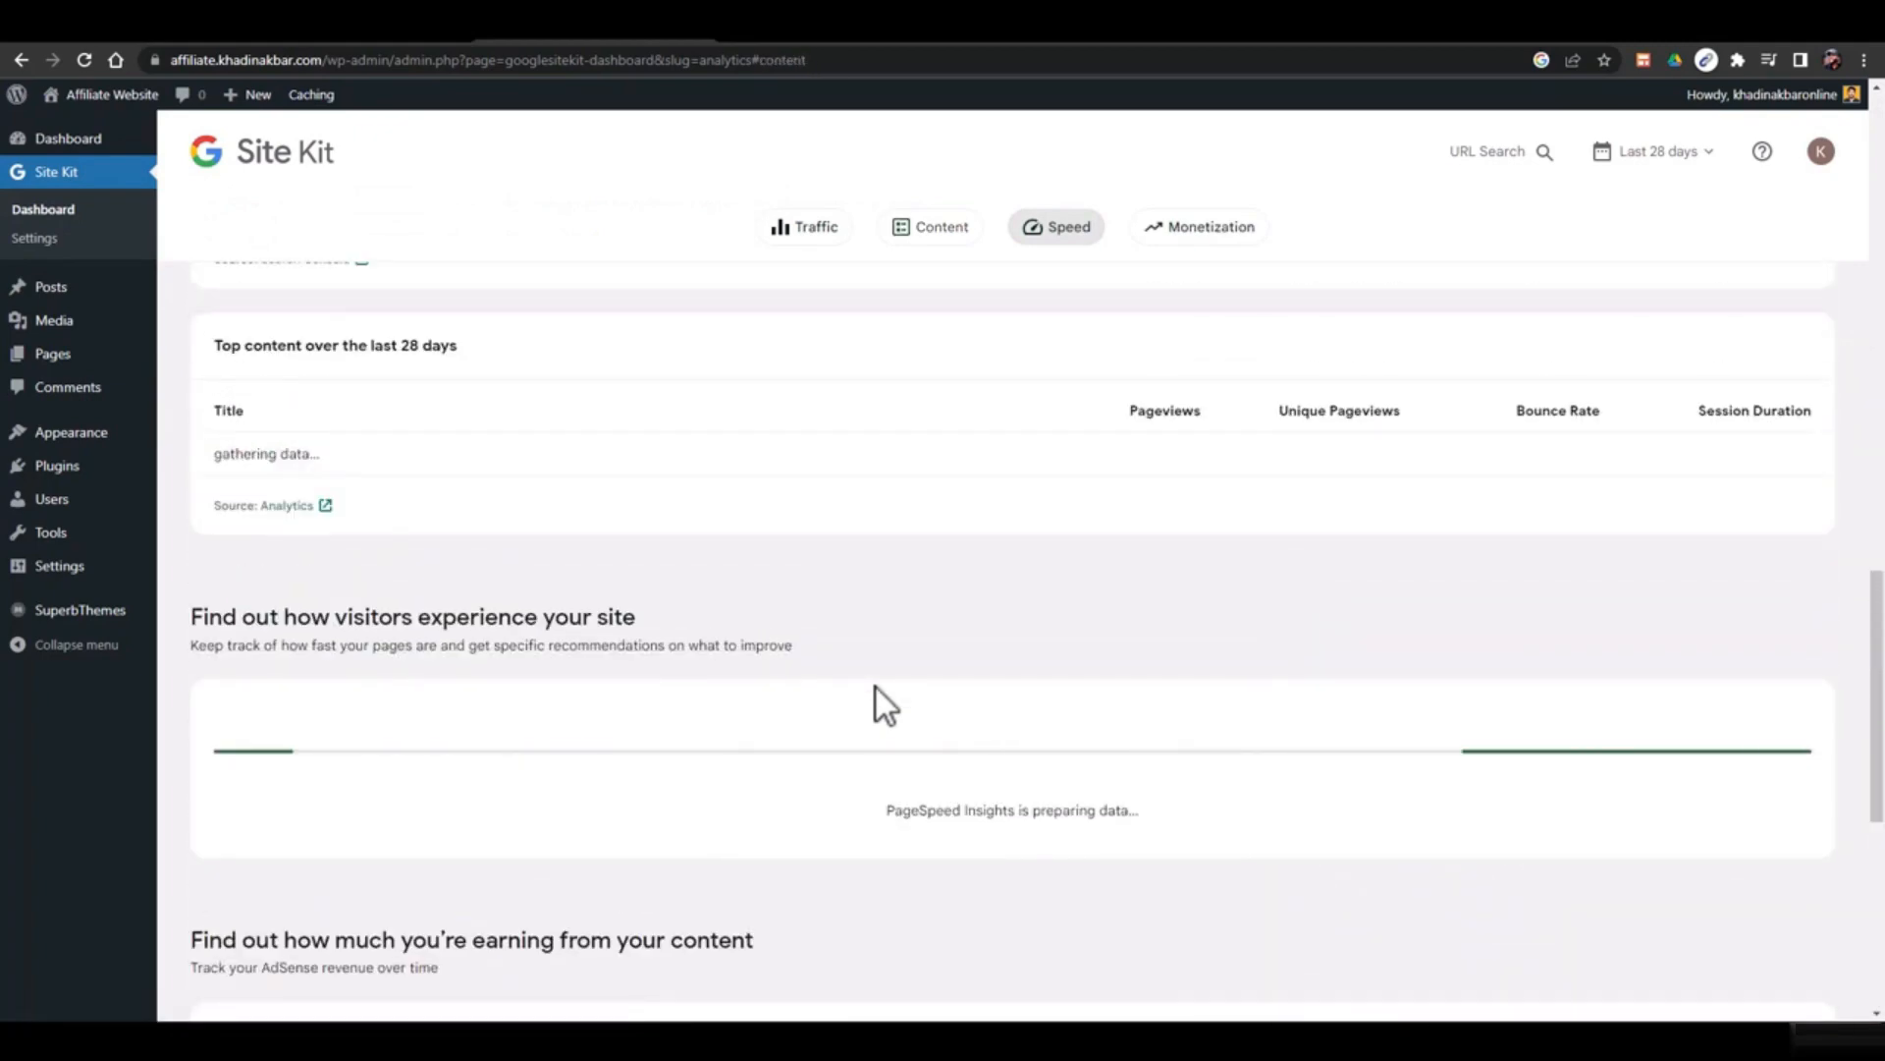
scroll(876, 687, up, 5)
scroll(876, 687, up, 10)
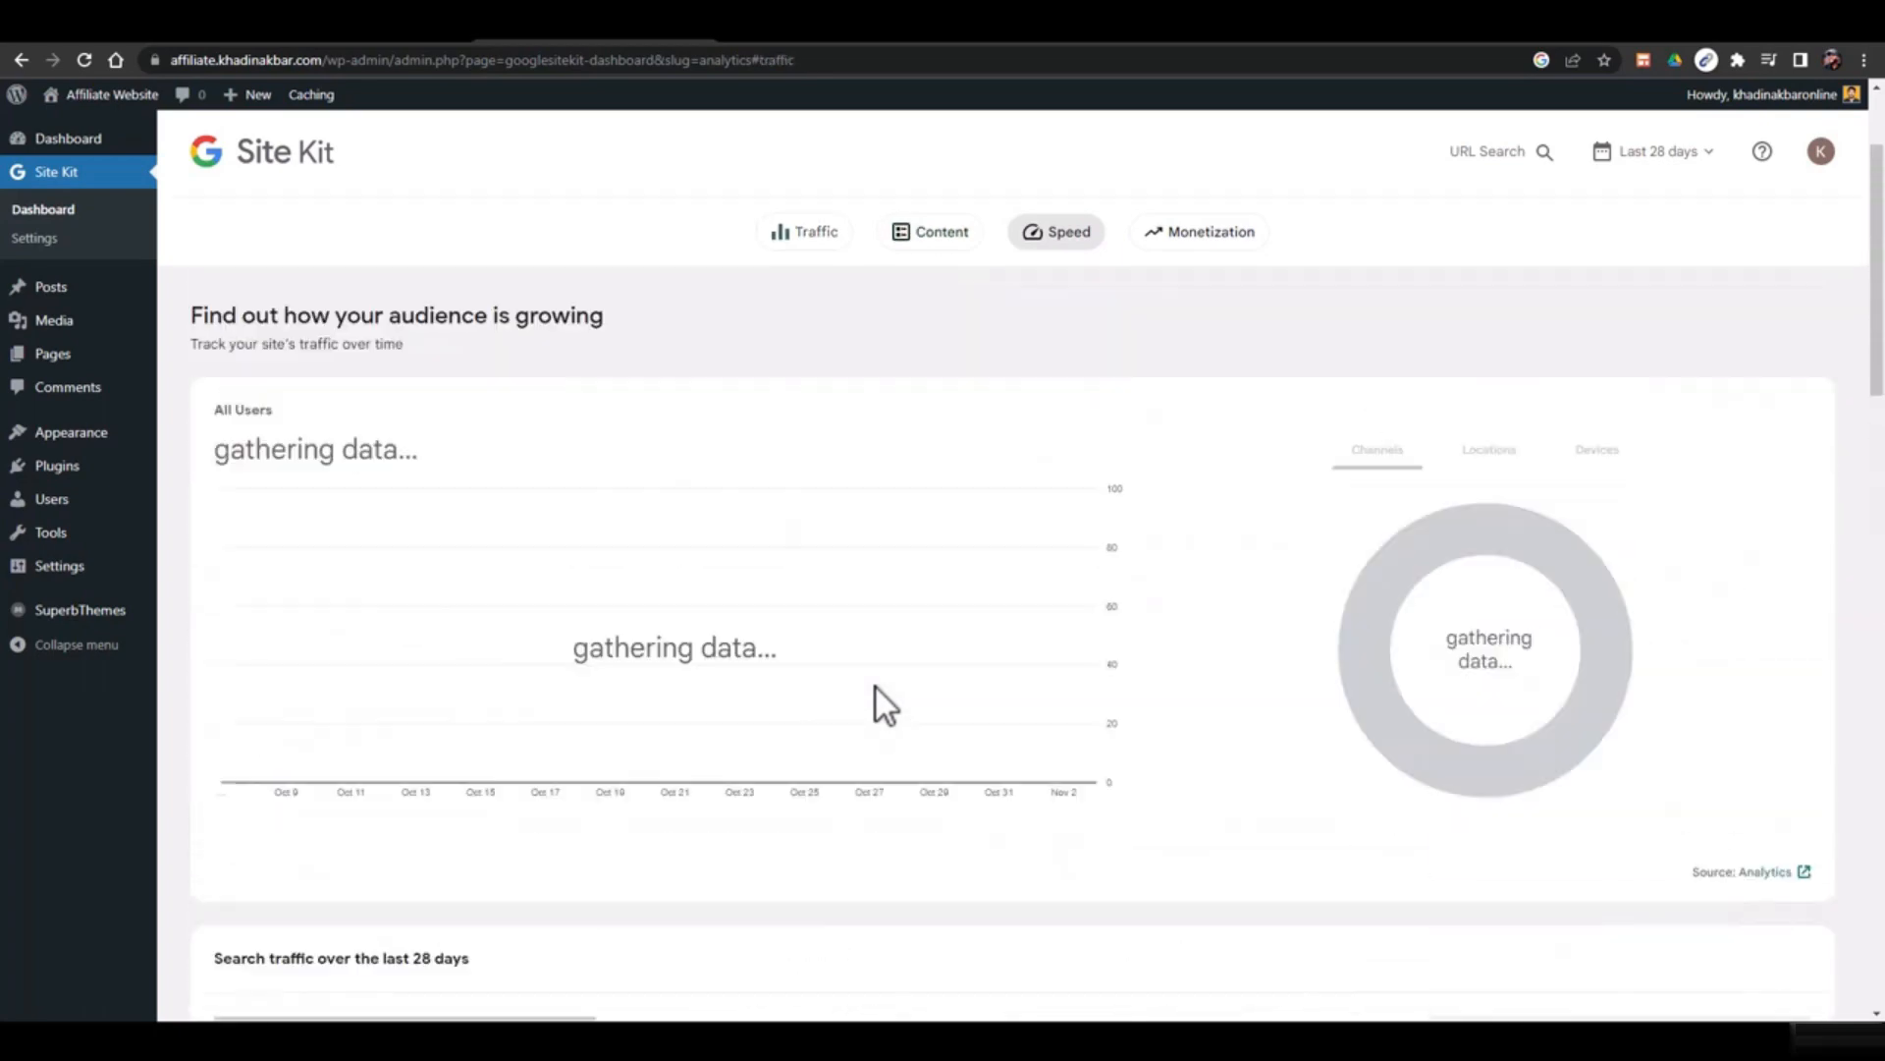
click(361, 340)
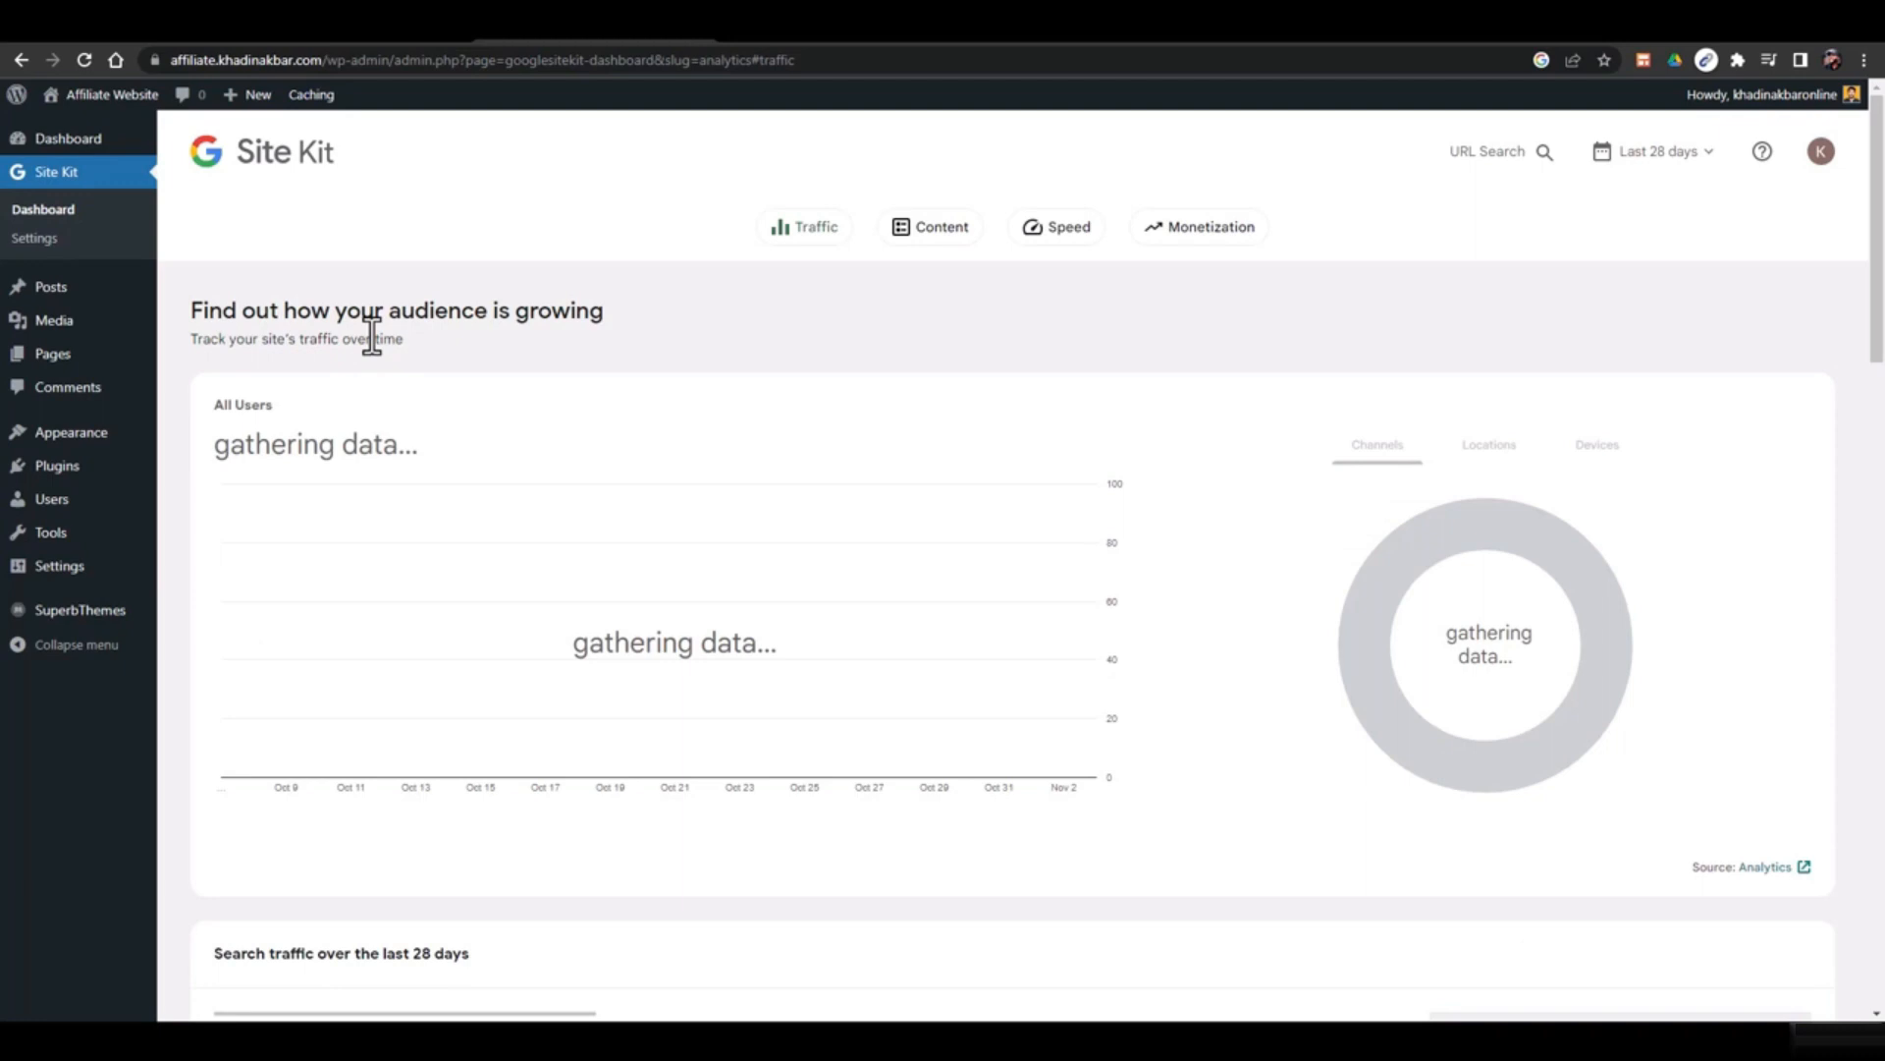
click(70, 246)
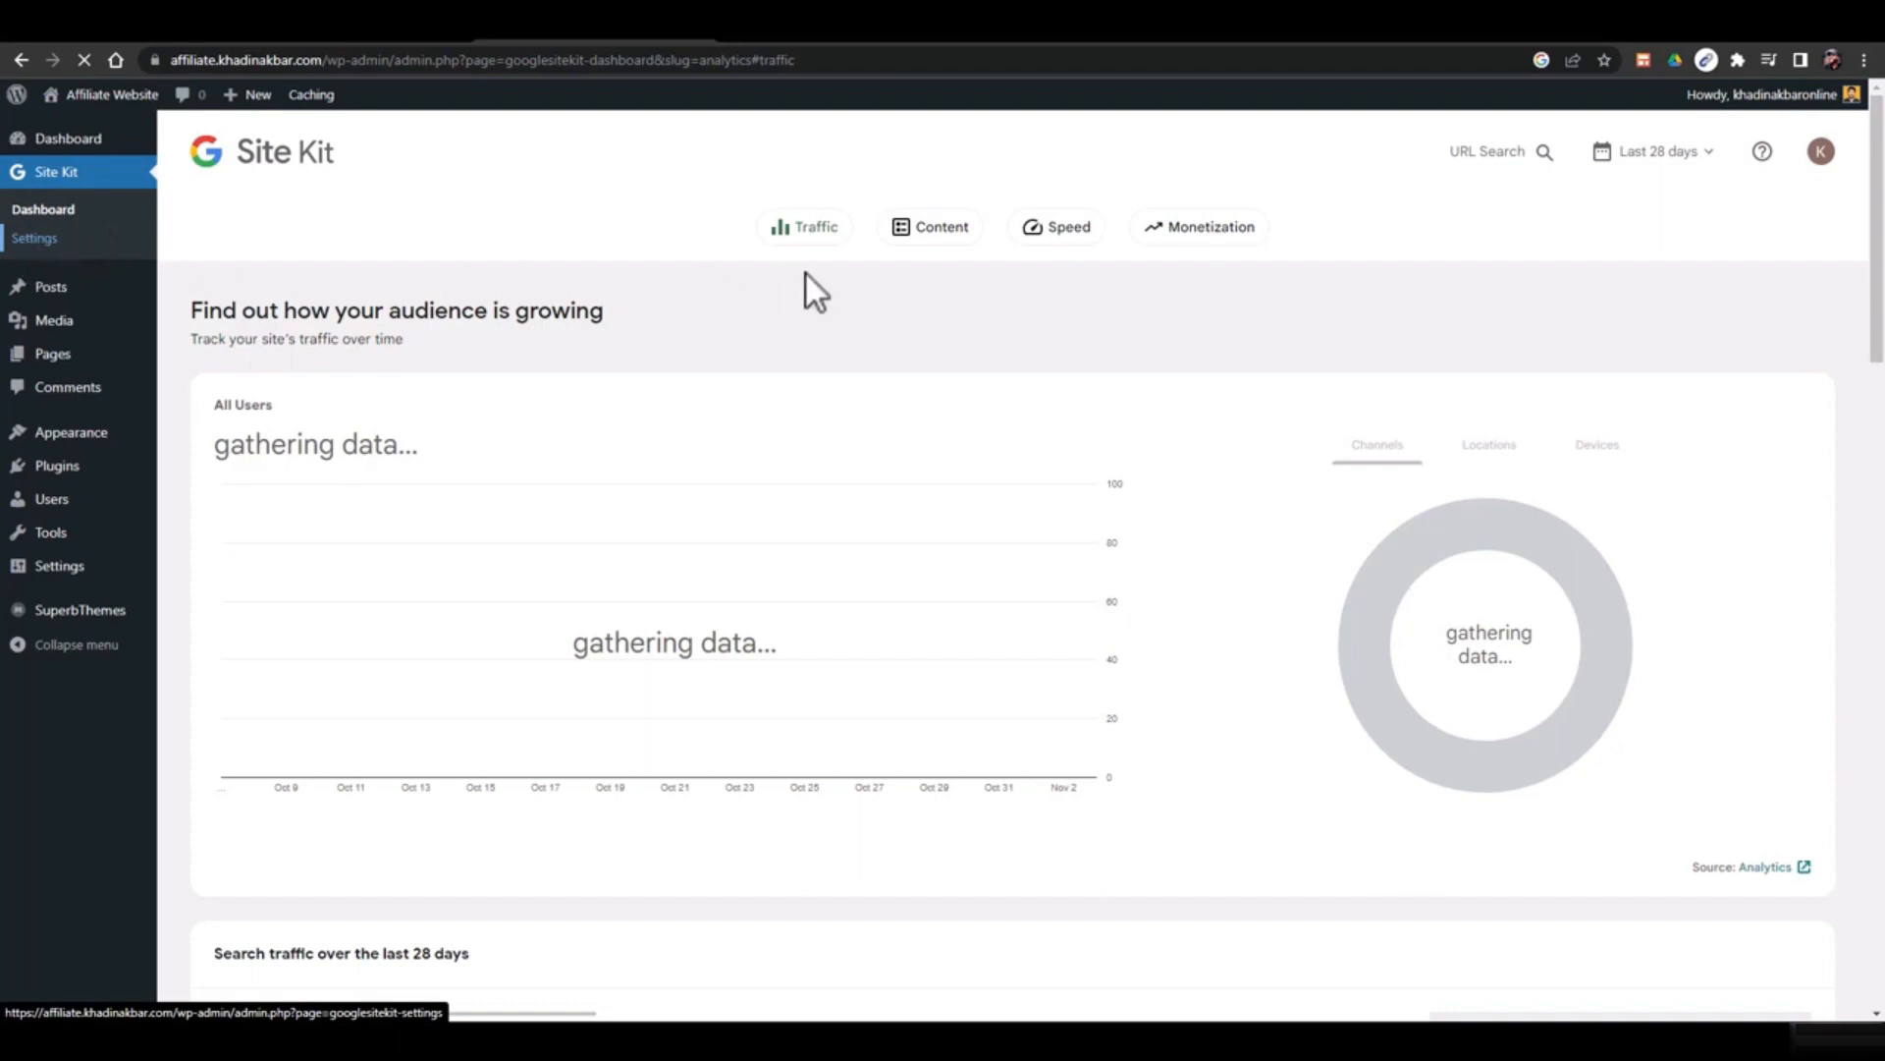
click(1822, 155)
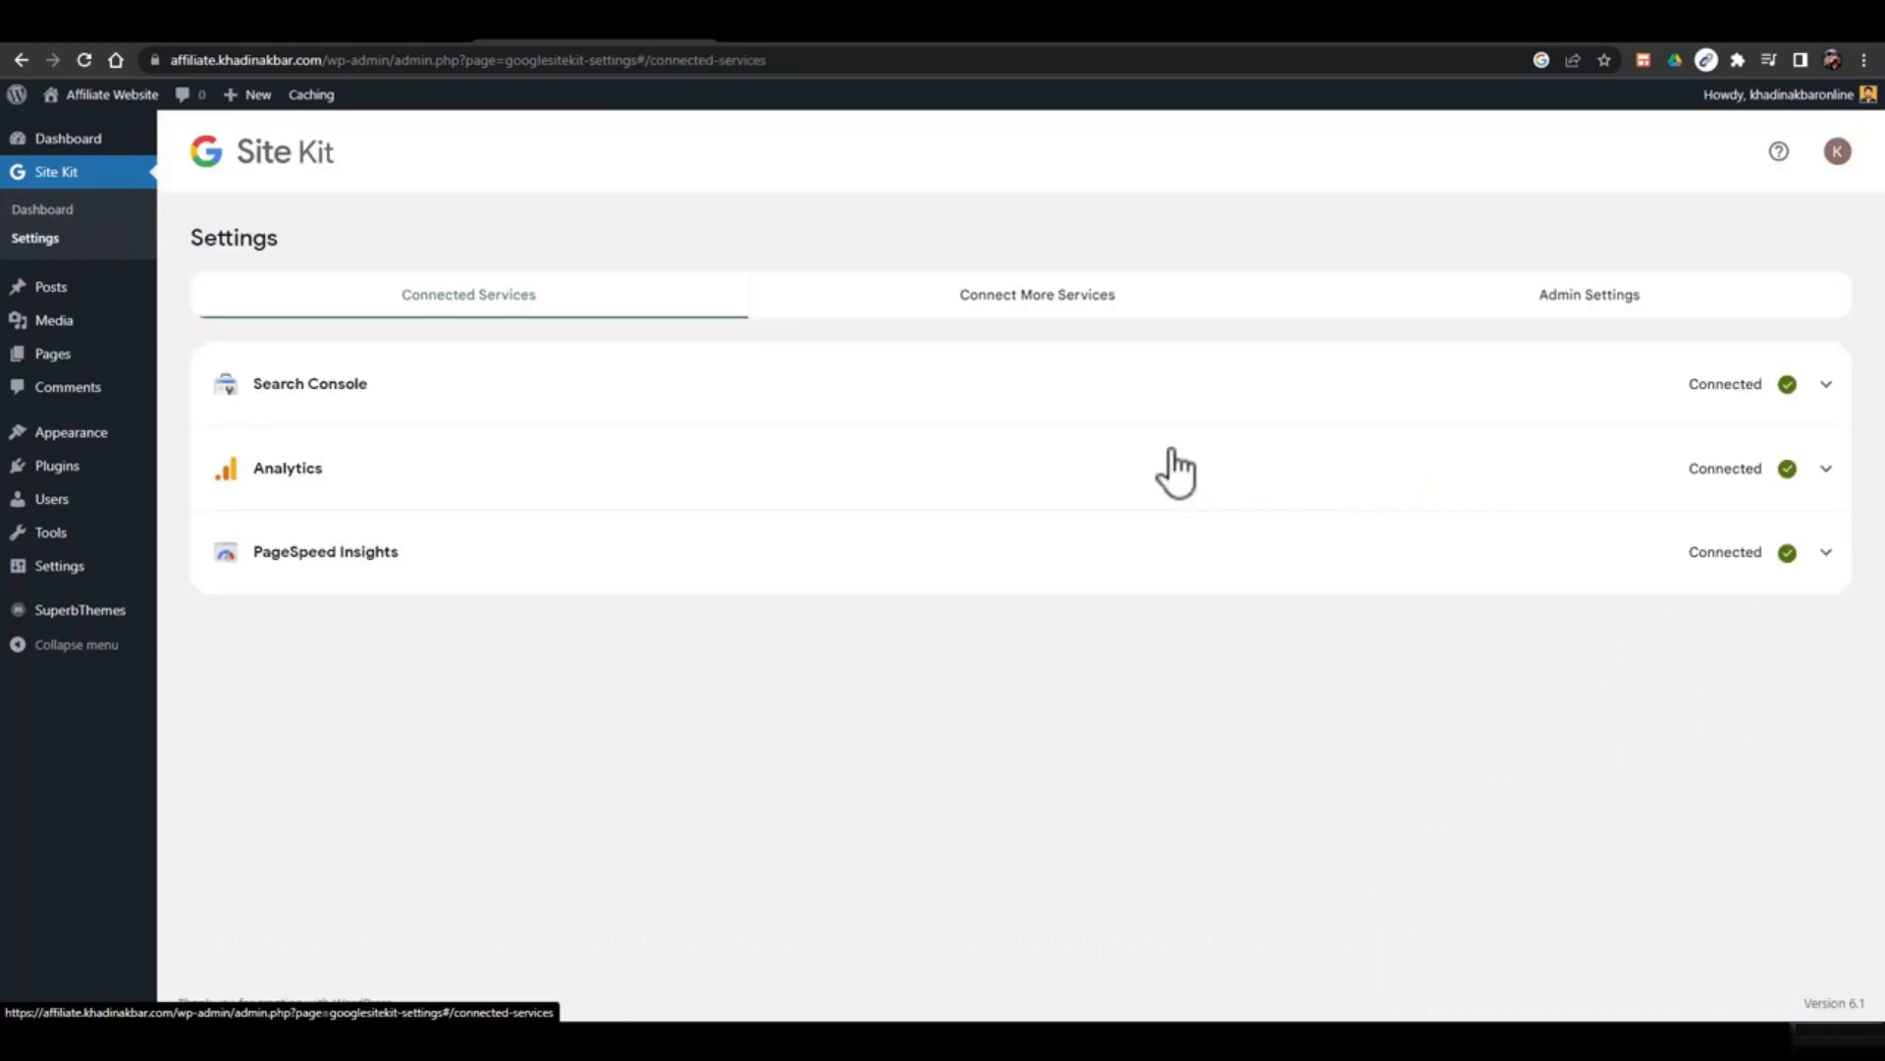
click(1041, 292)
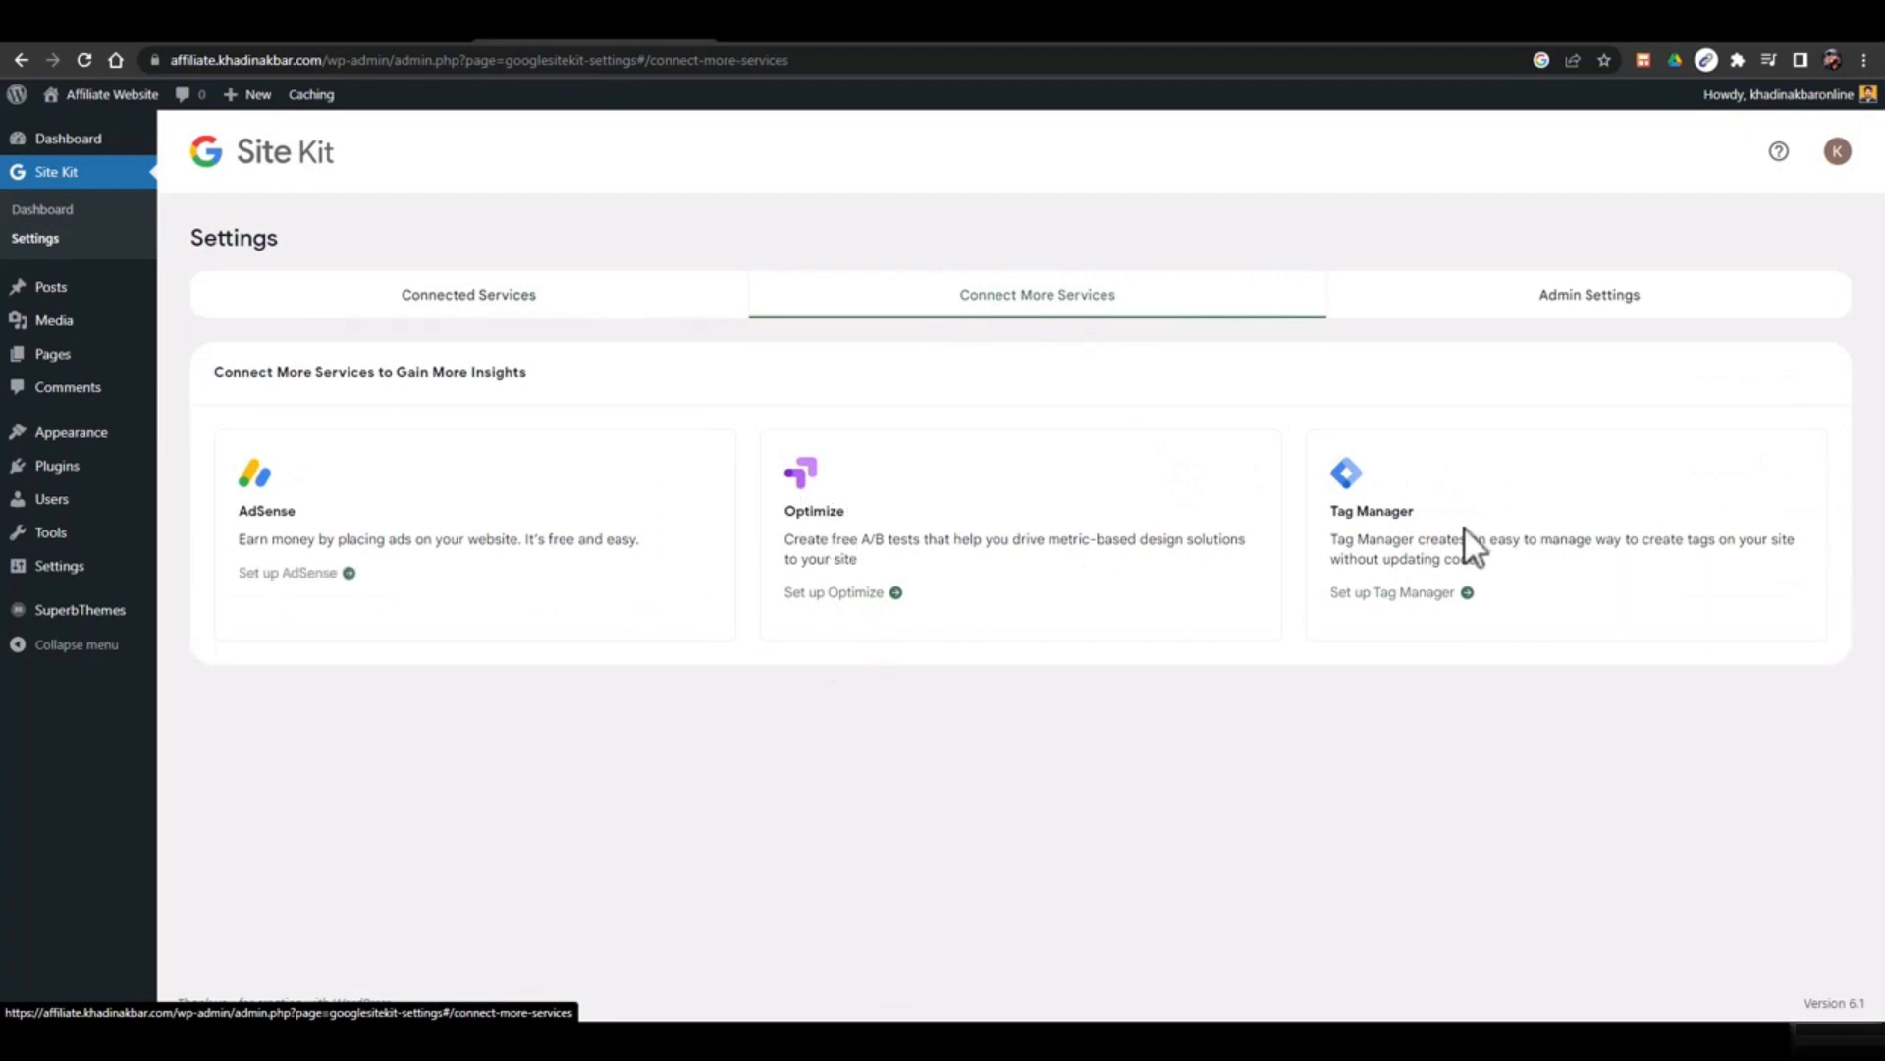
click(1607, 300)
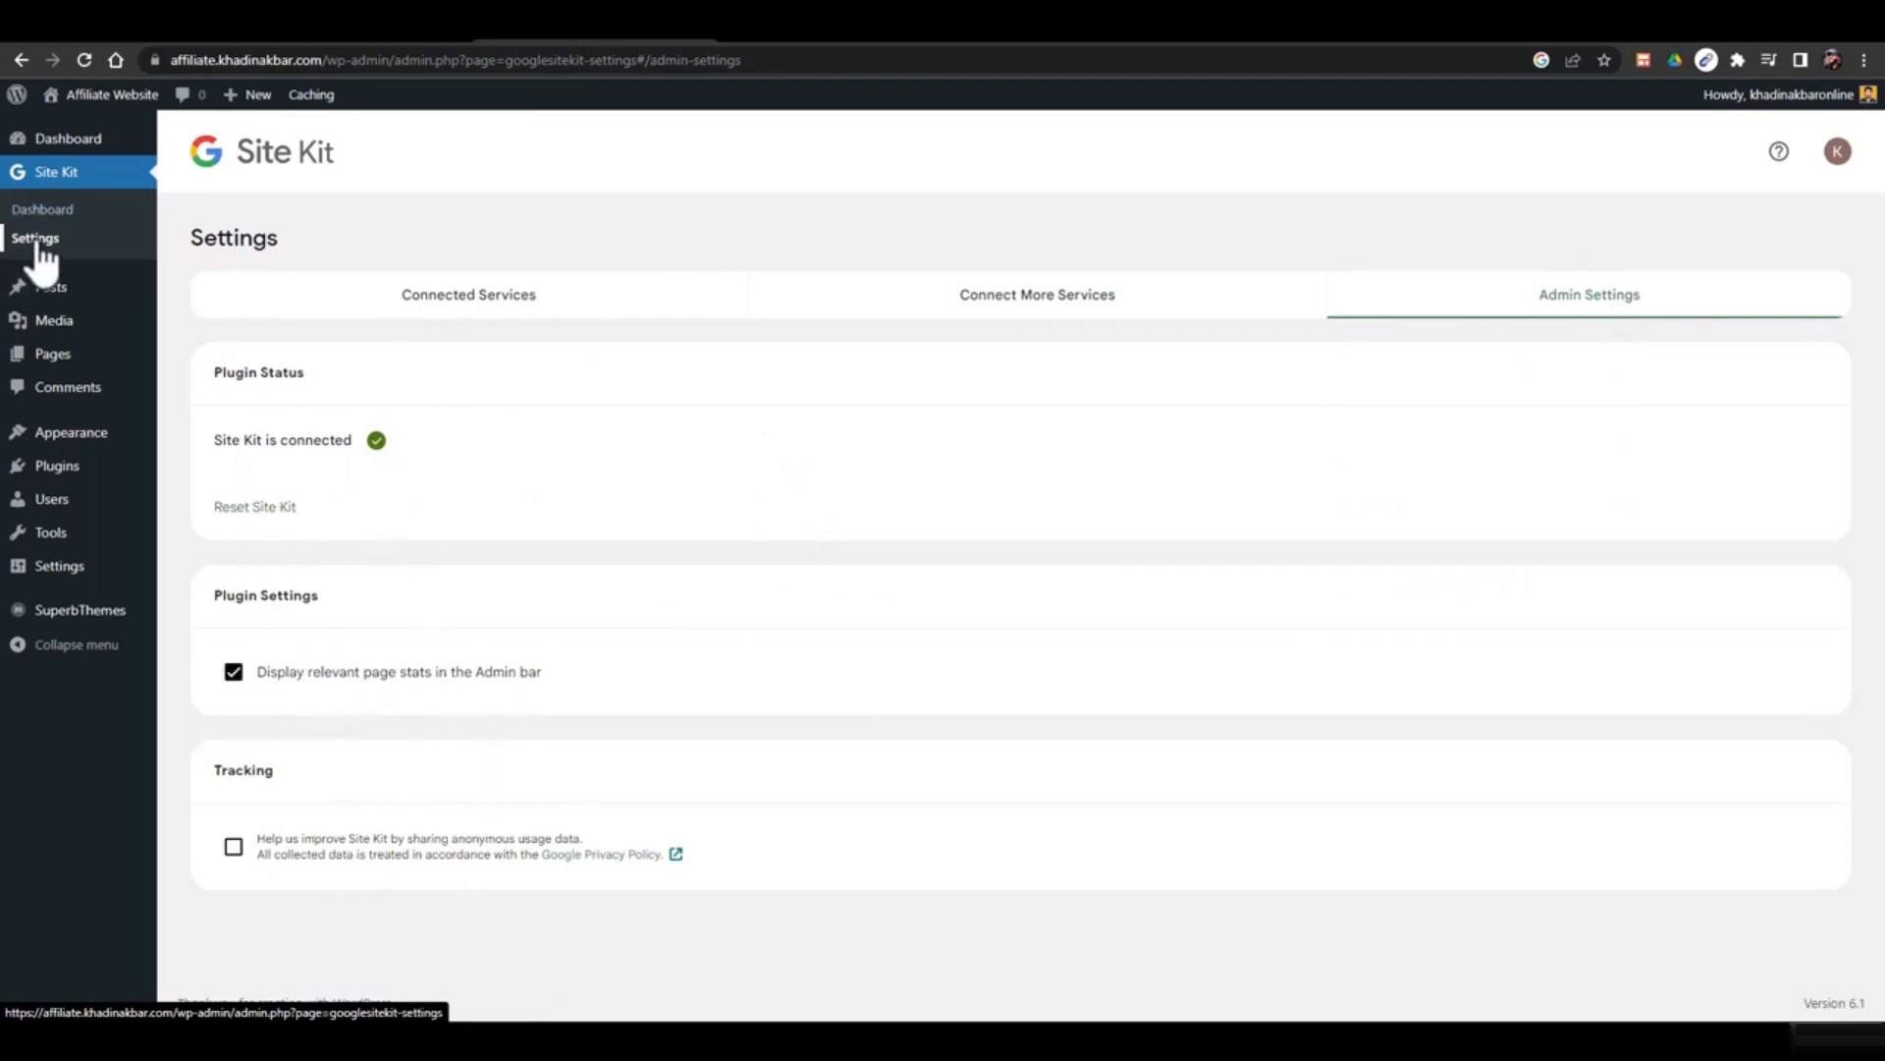
click(56, 214)
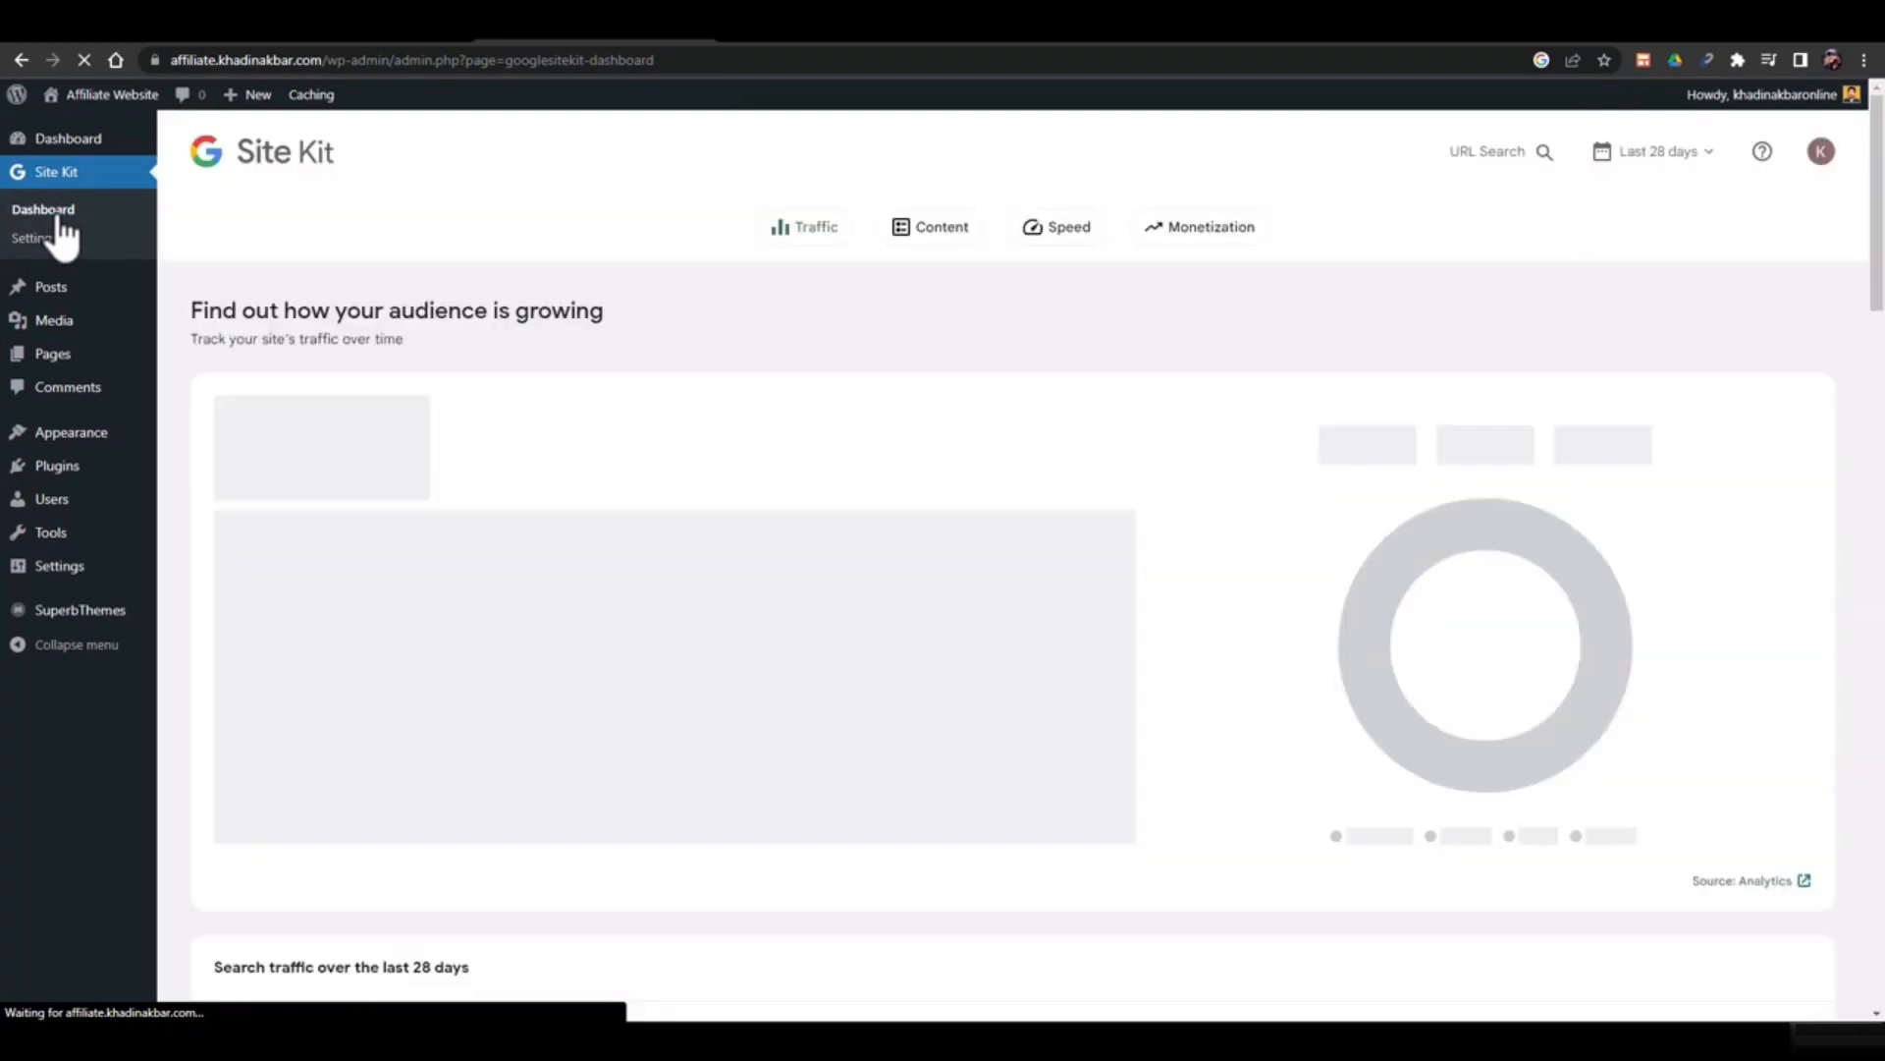
Scroll through the Site Kit traffic and content reports
scroll(1012, 619, down, 6)
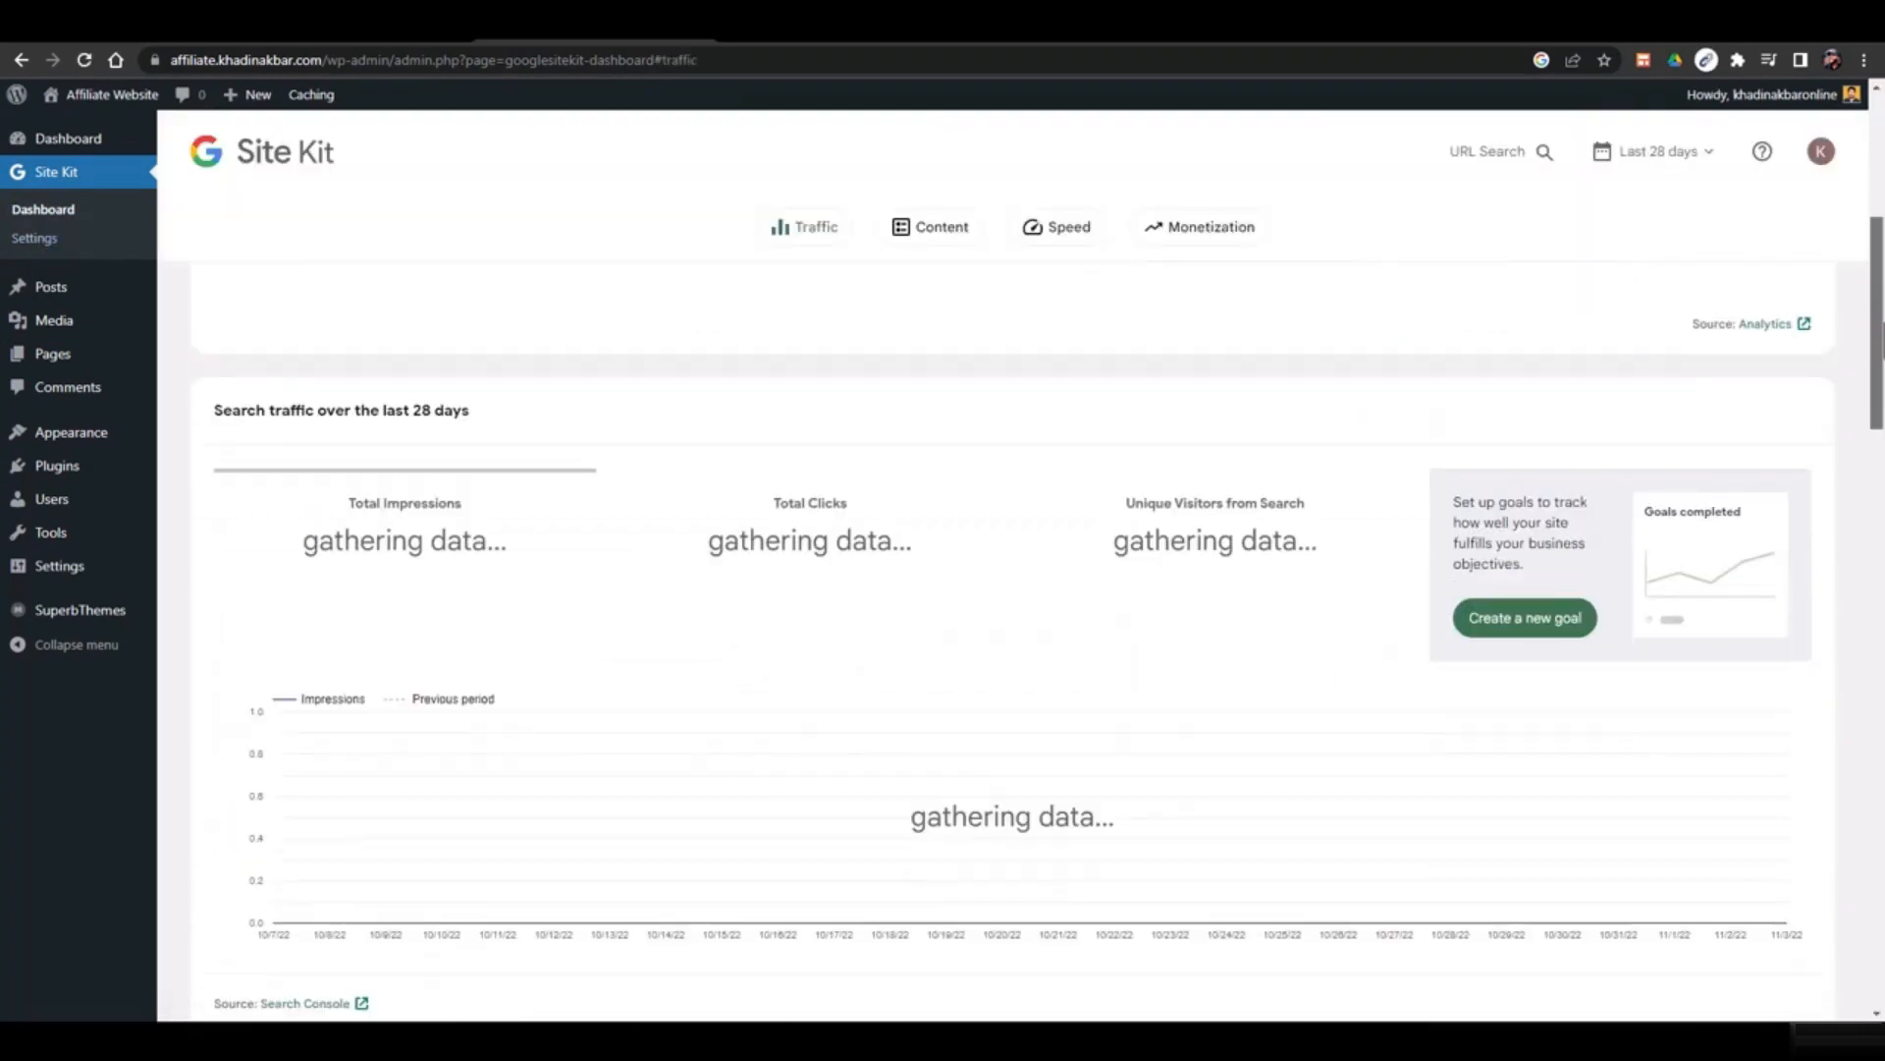
scroll(919, 572, down, 3)
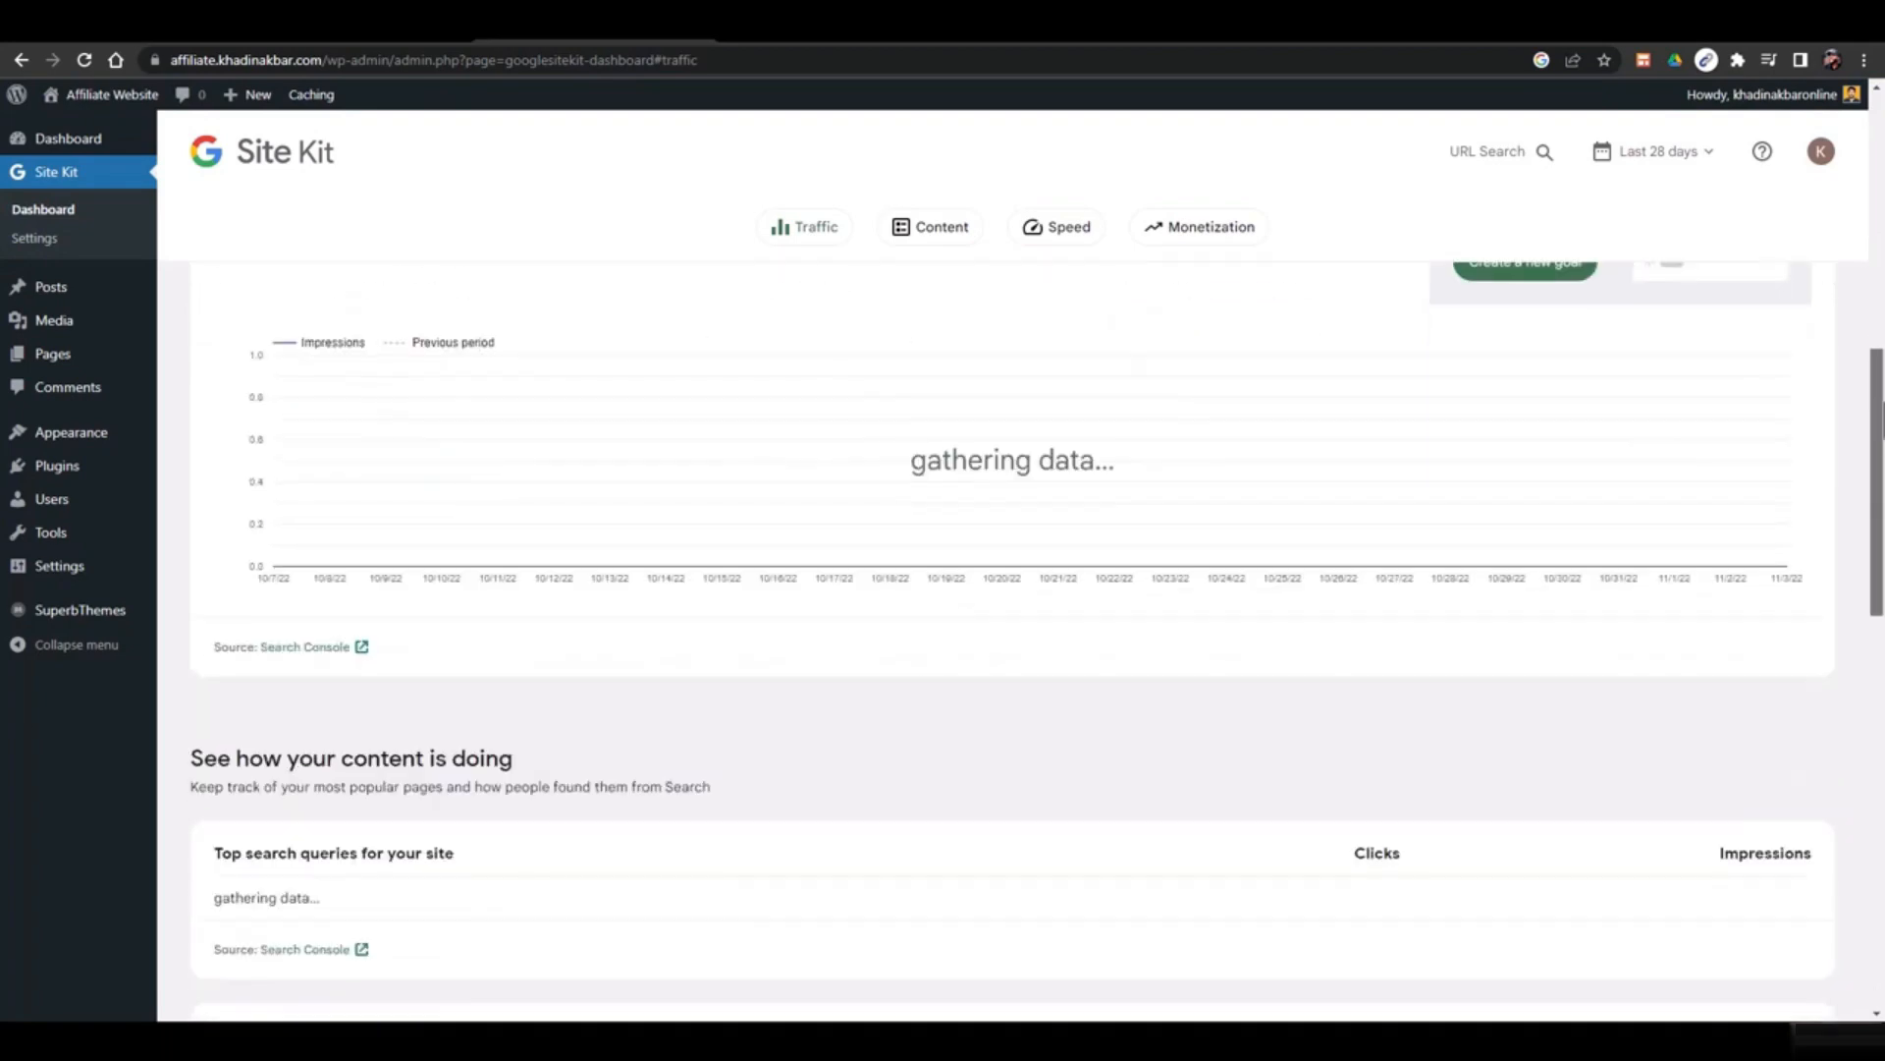
scroll(919, 571, up, 4)
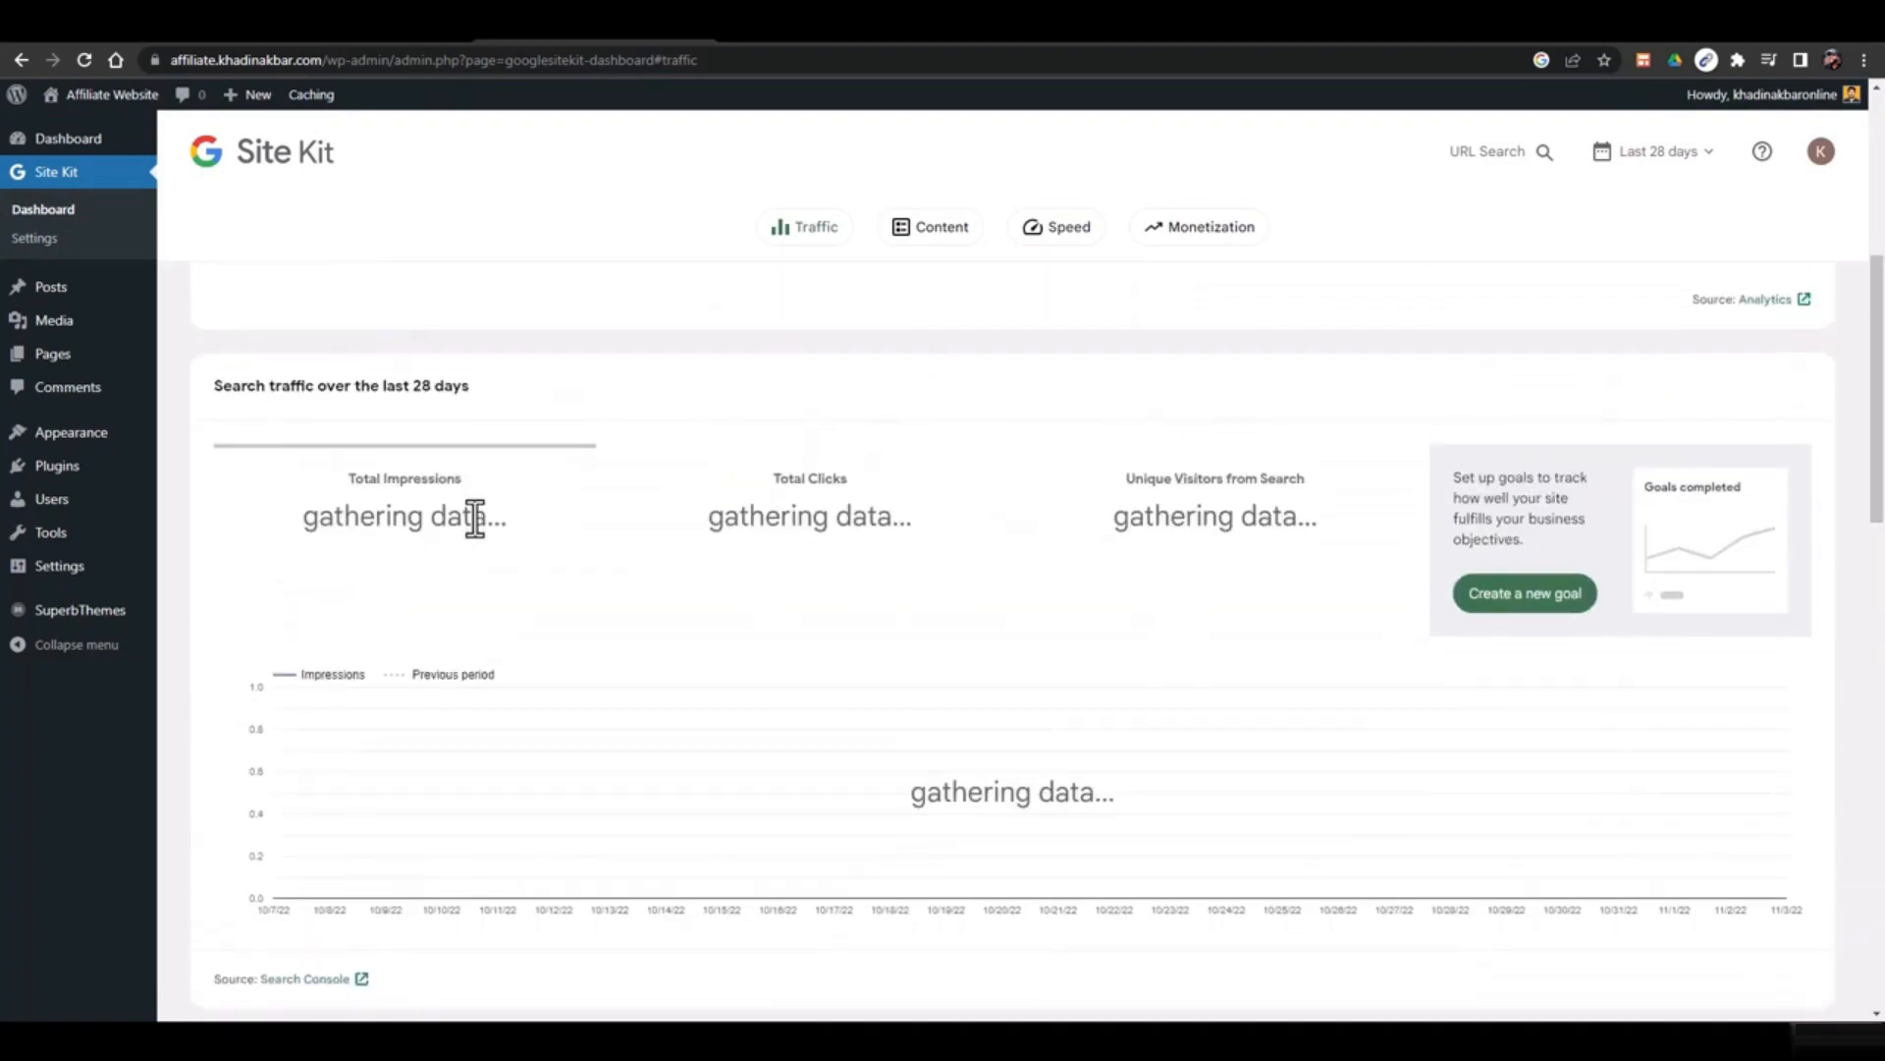
scroll(476, 512, down, 9)
scroll(610, 547, up, 1)
scroll(687, 559, down, 5)
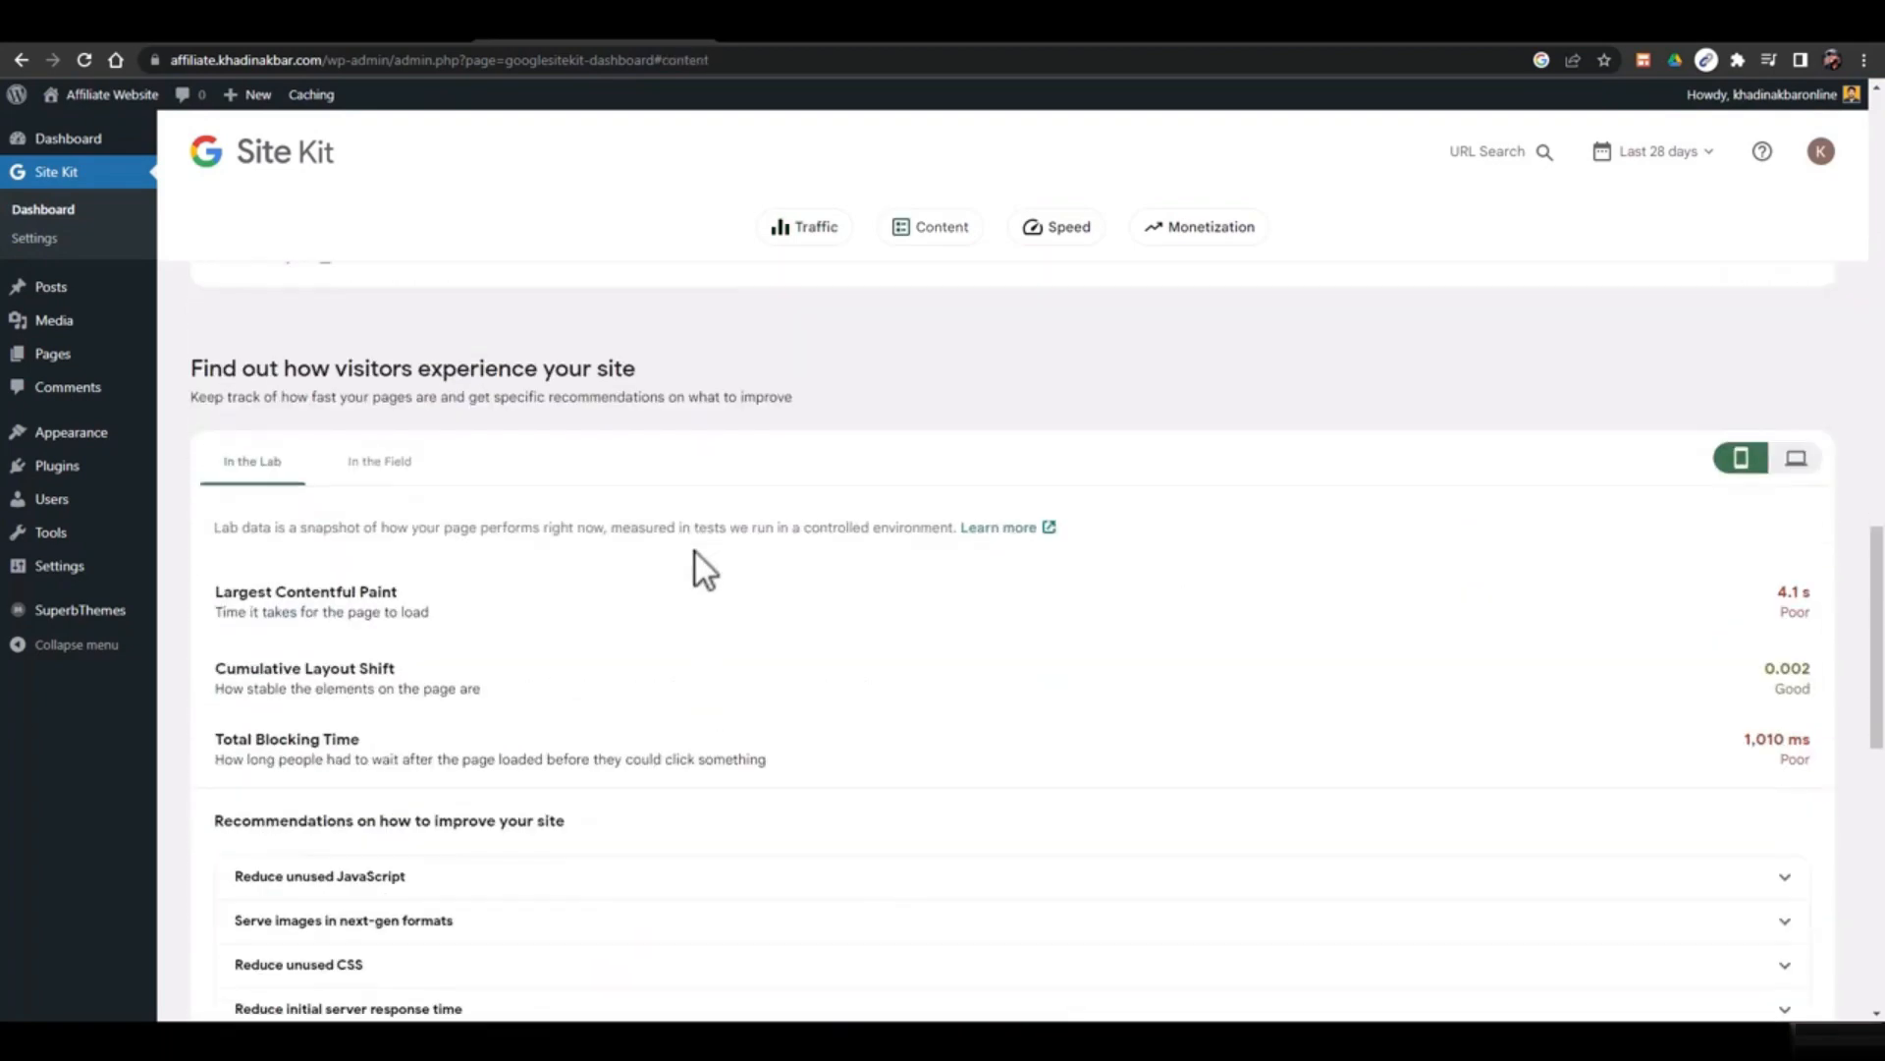
scroll(562, 544, down, 5)
scroll(590, 560, up, 4)
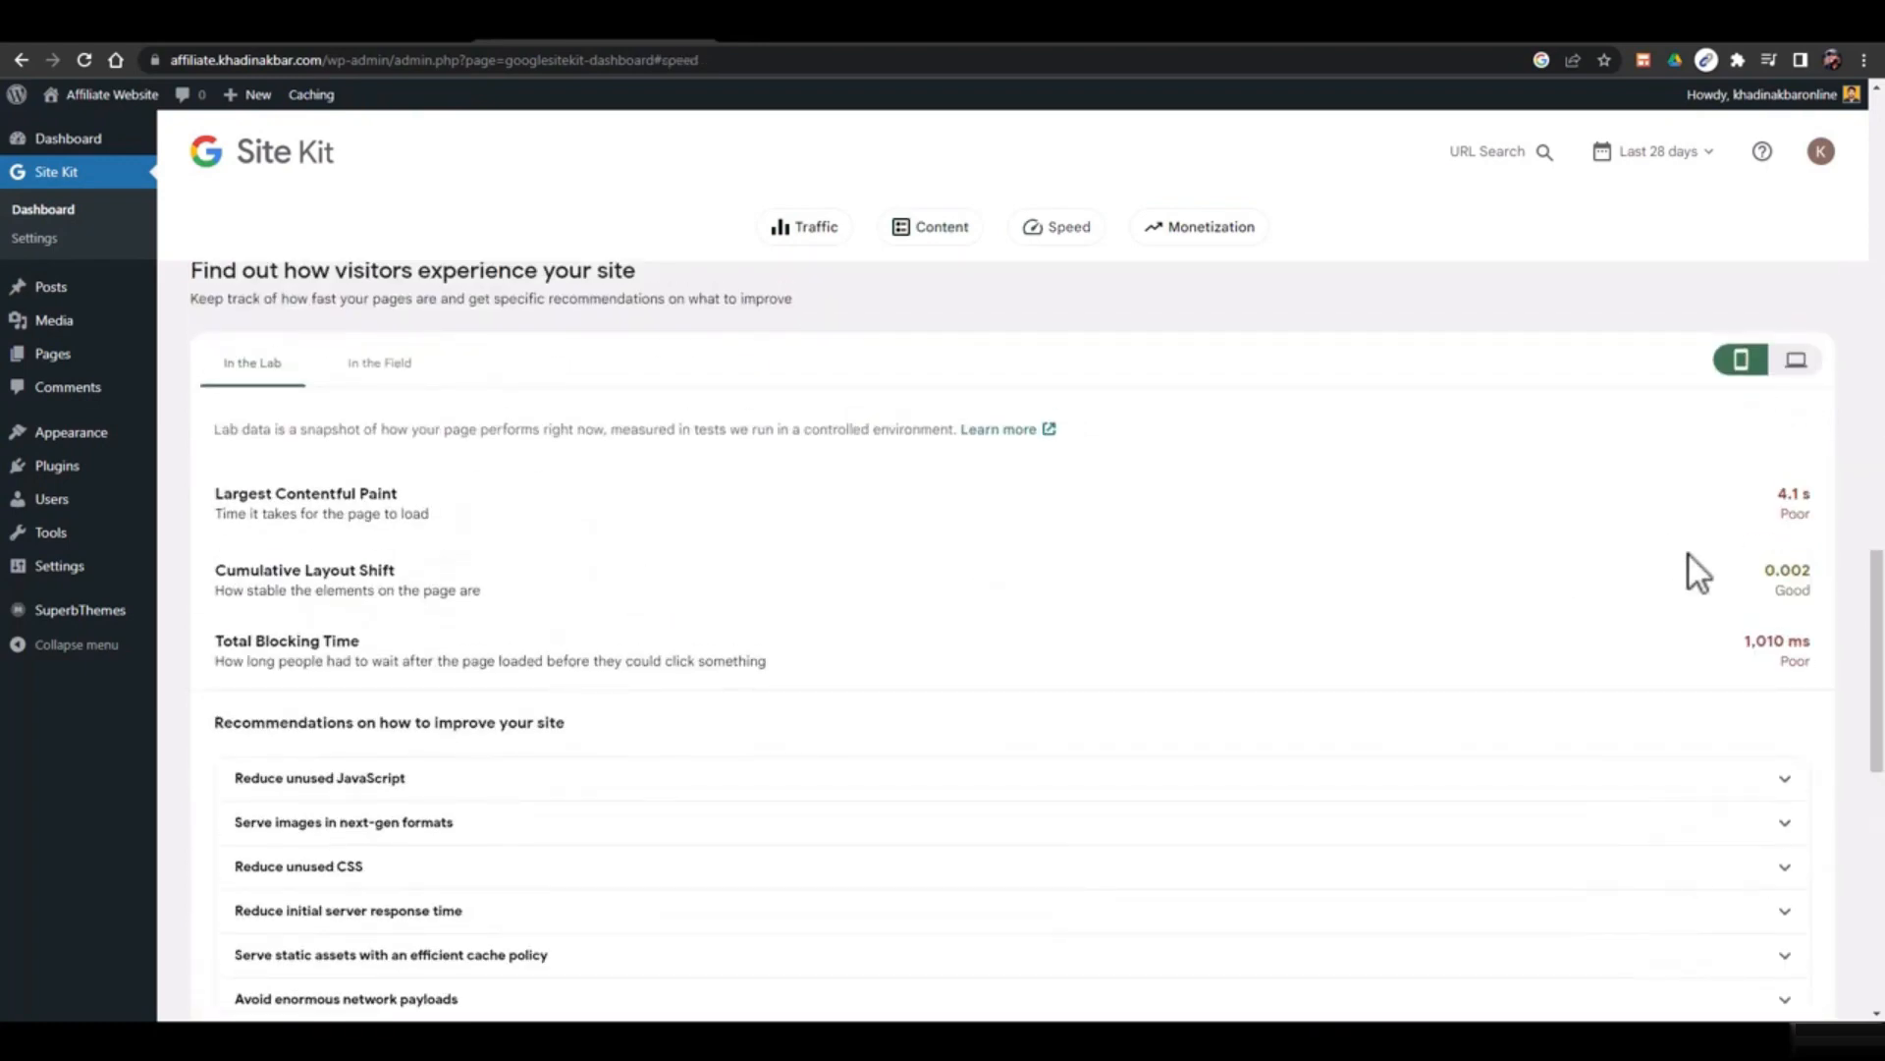
Toggle the page-speed results between desktop and mobile and show the real-visitor field data
click(1793, 365)
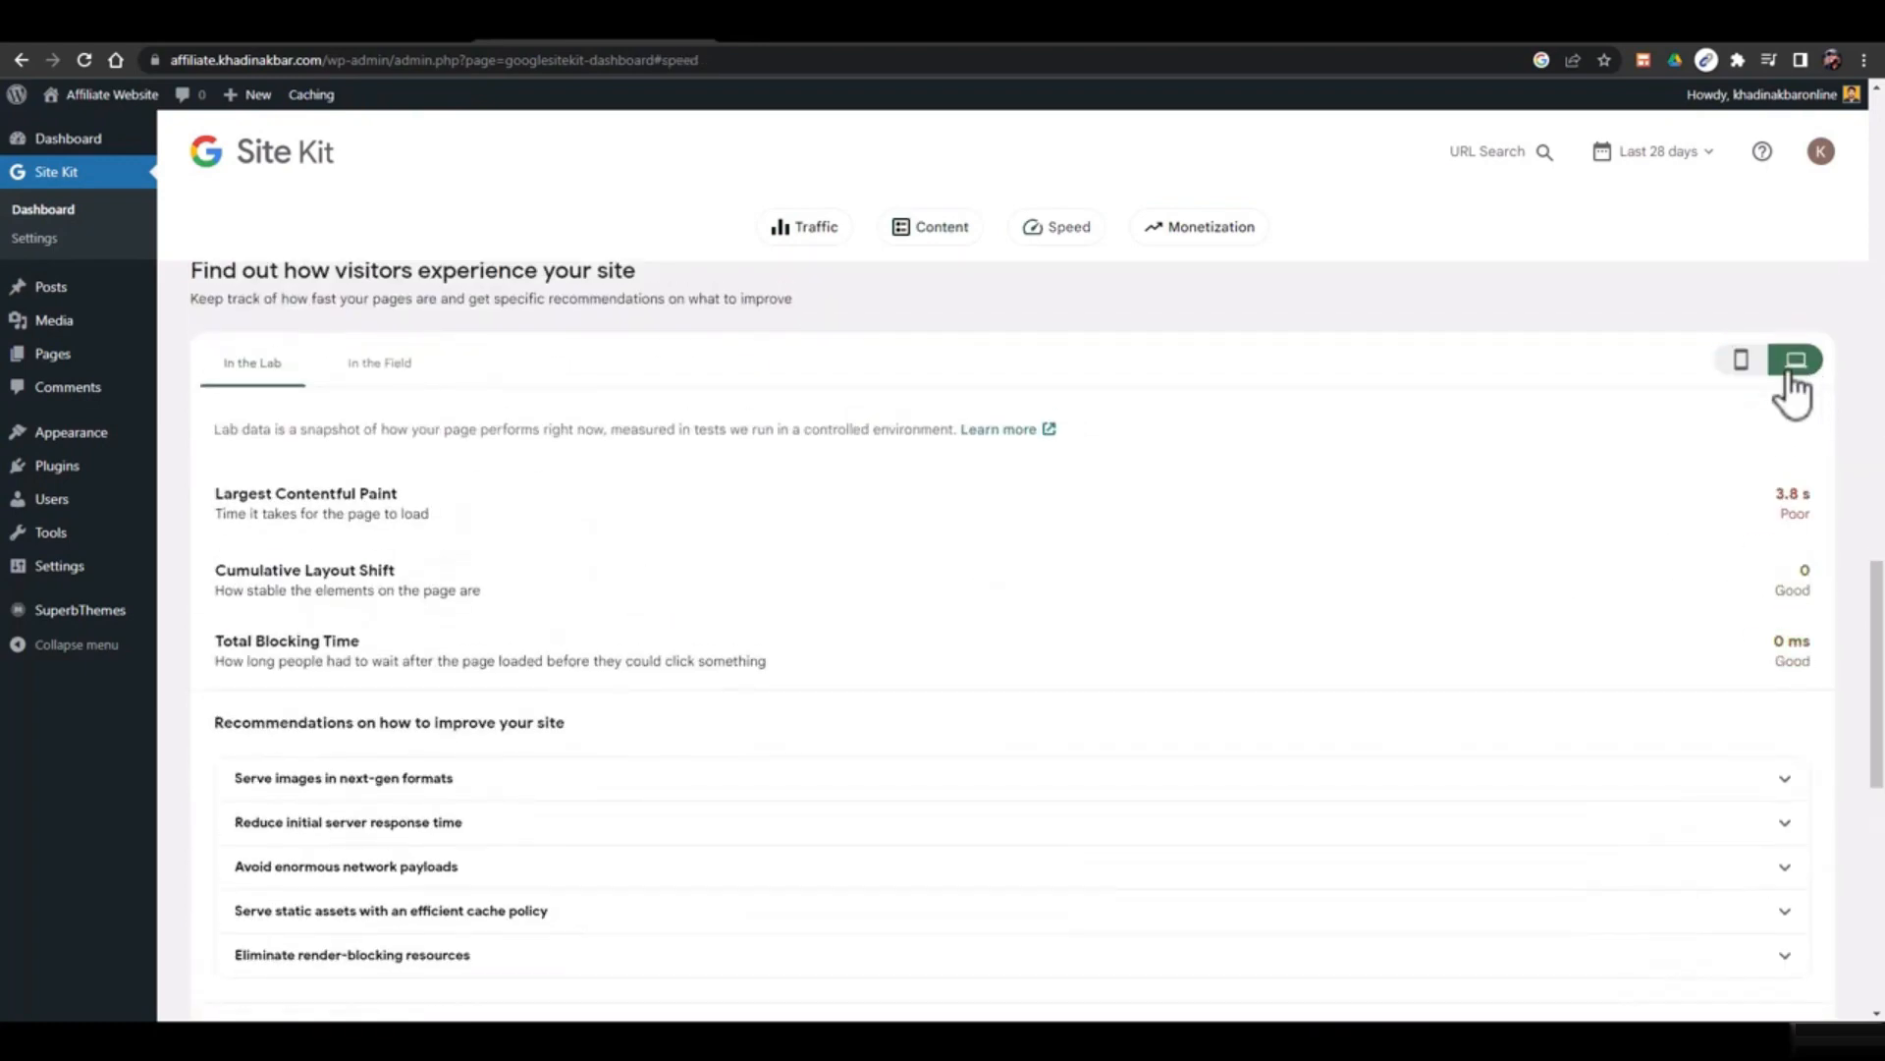
click(1742, 359)
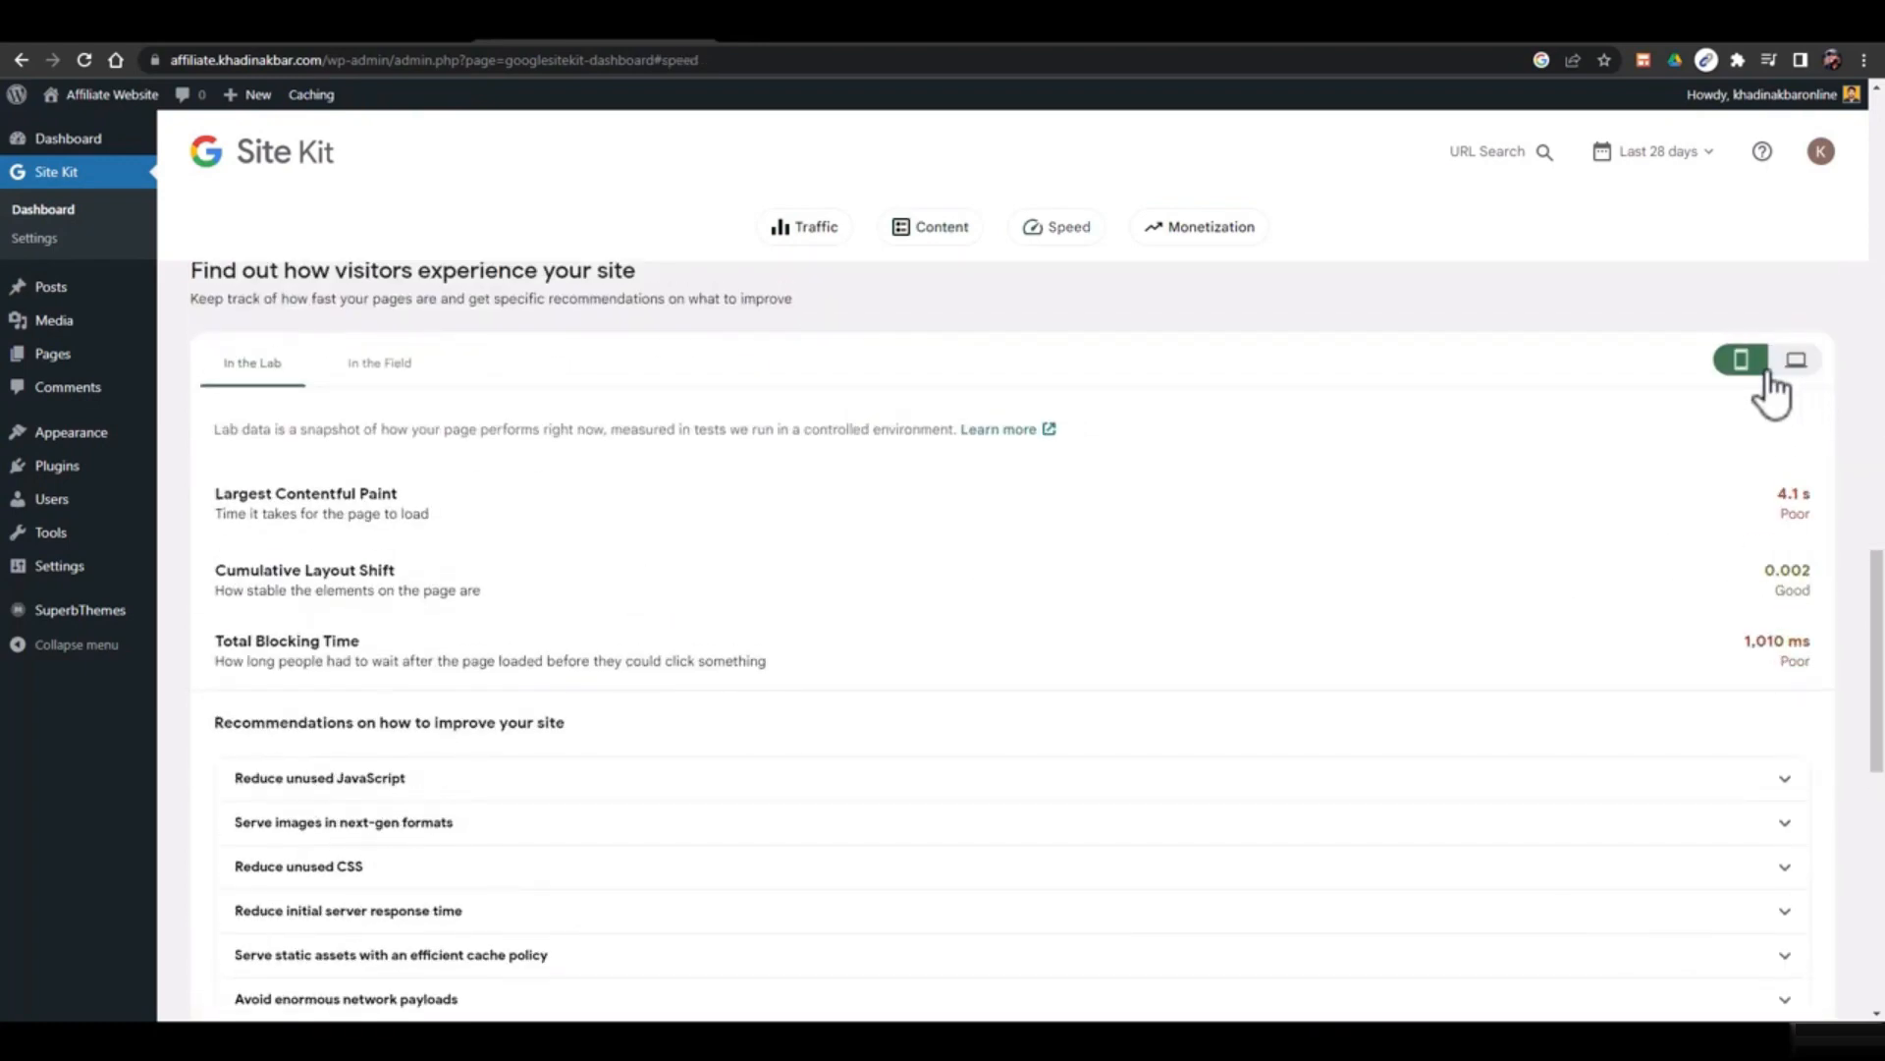
click(378, 366)
scroll(769, 544, up, 10)
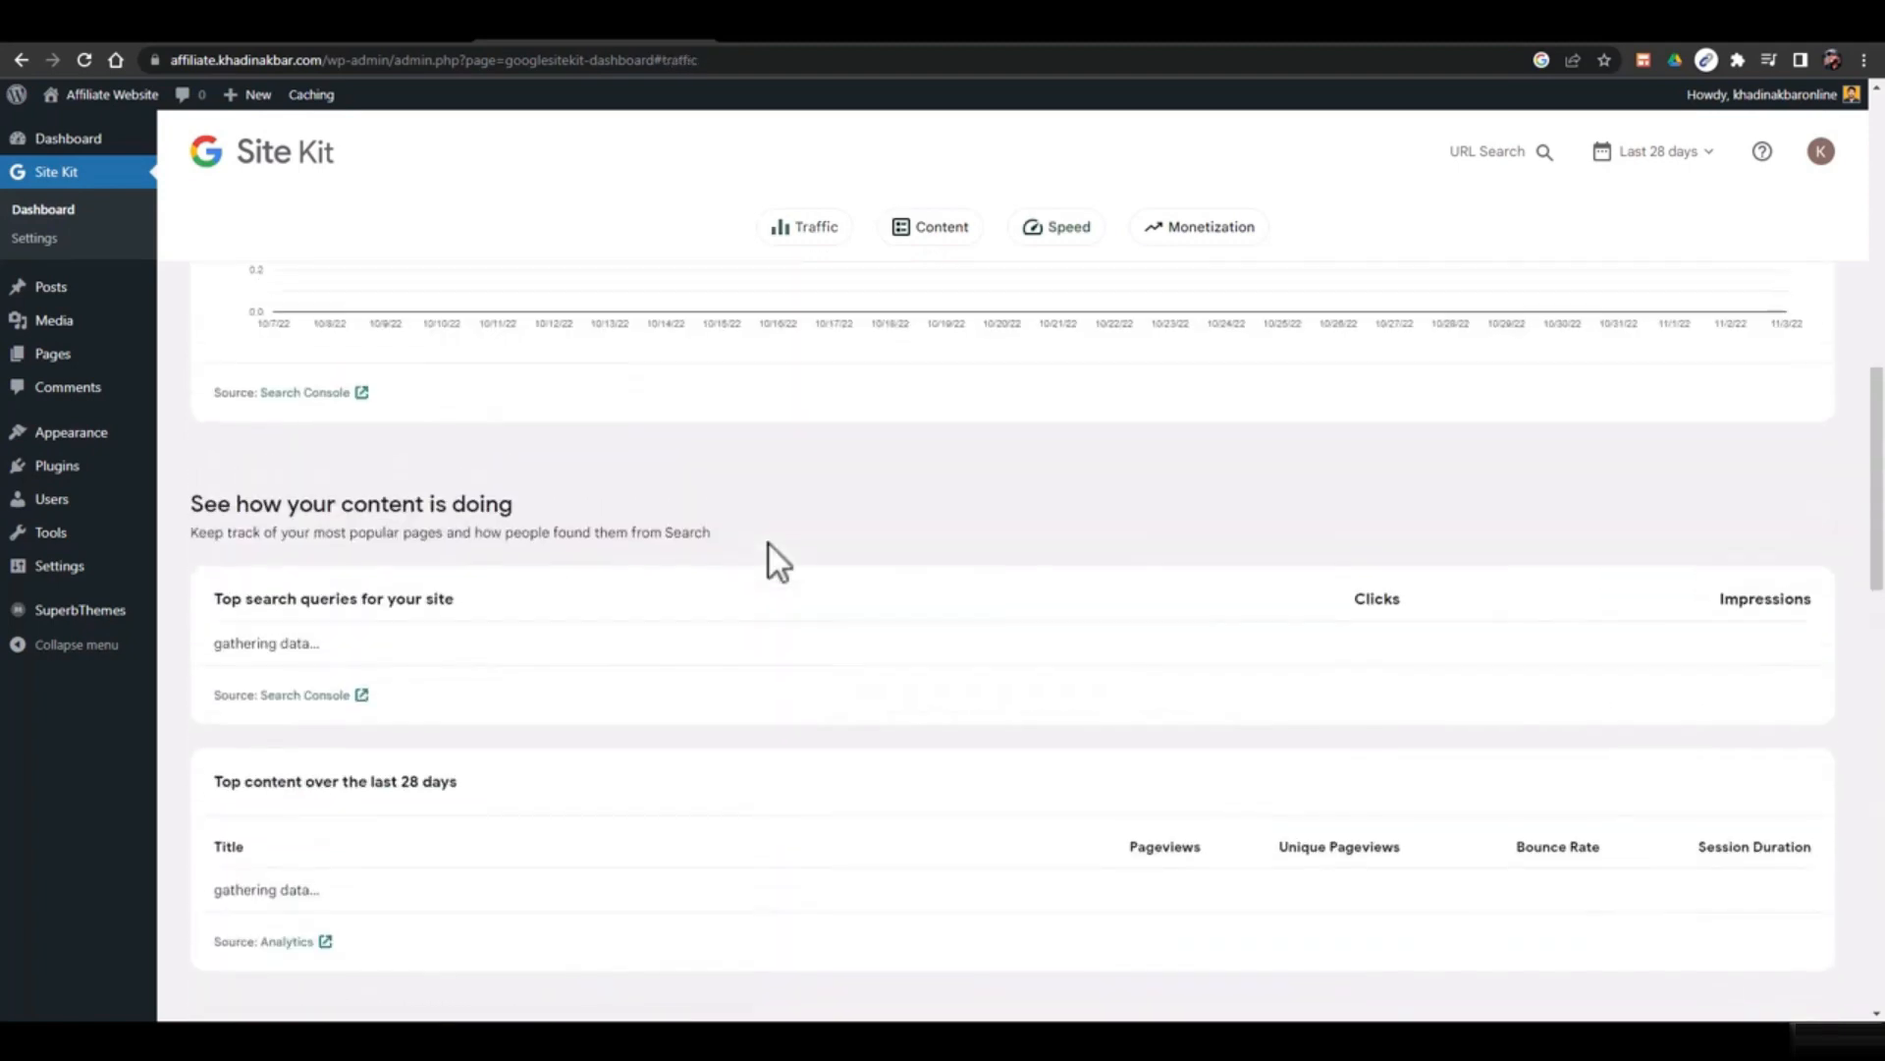
scroll(769, 544, up, 6)
scroll(865, 412, up, 1)
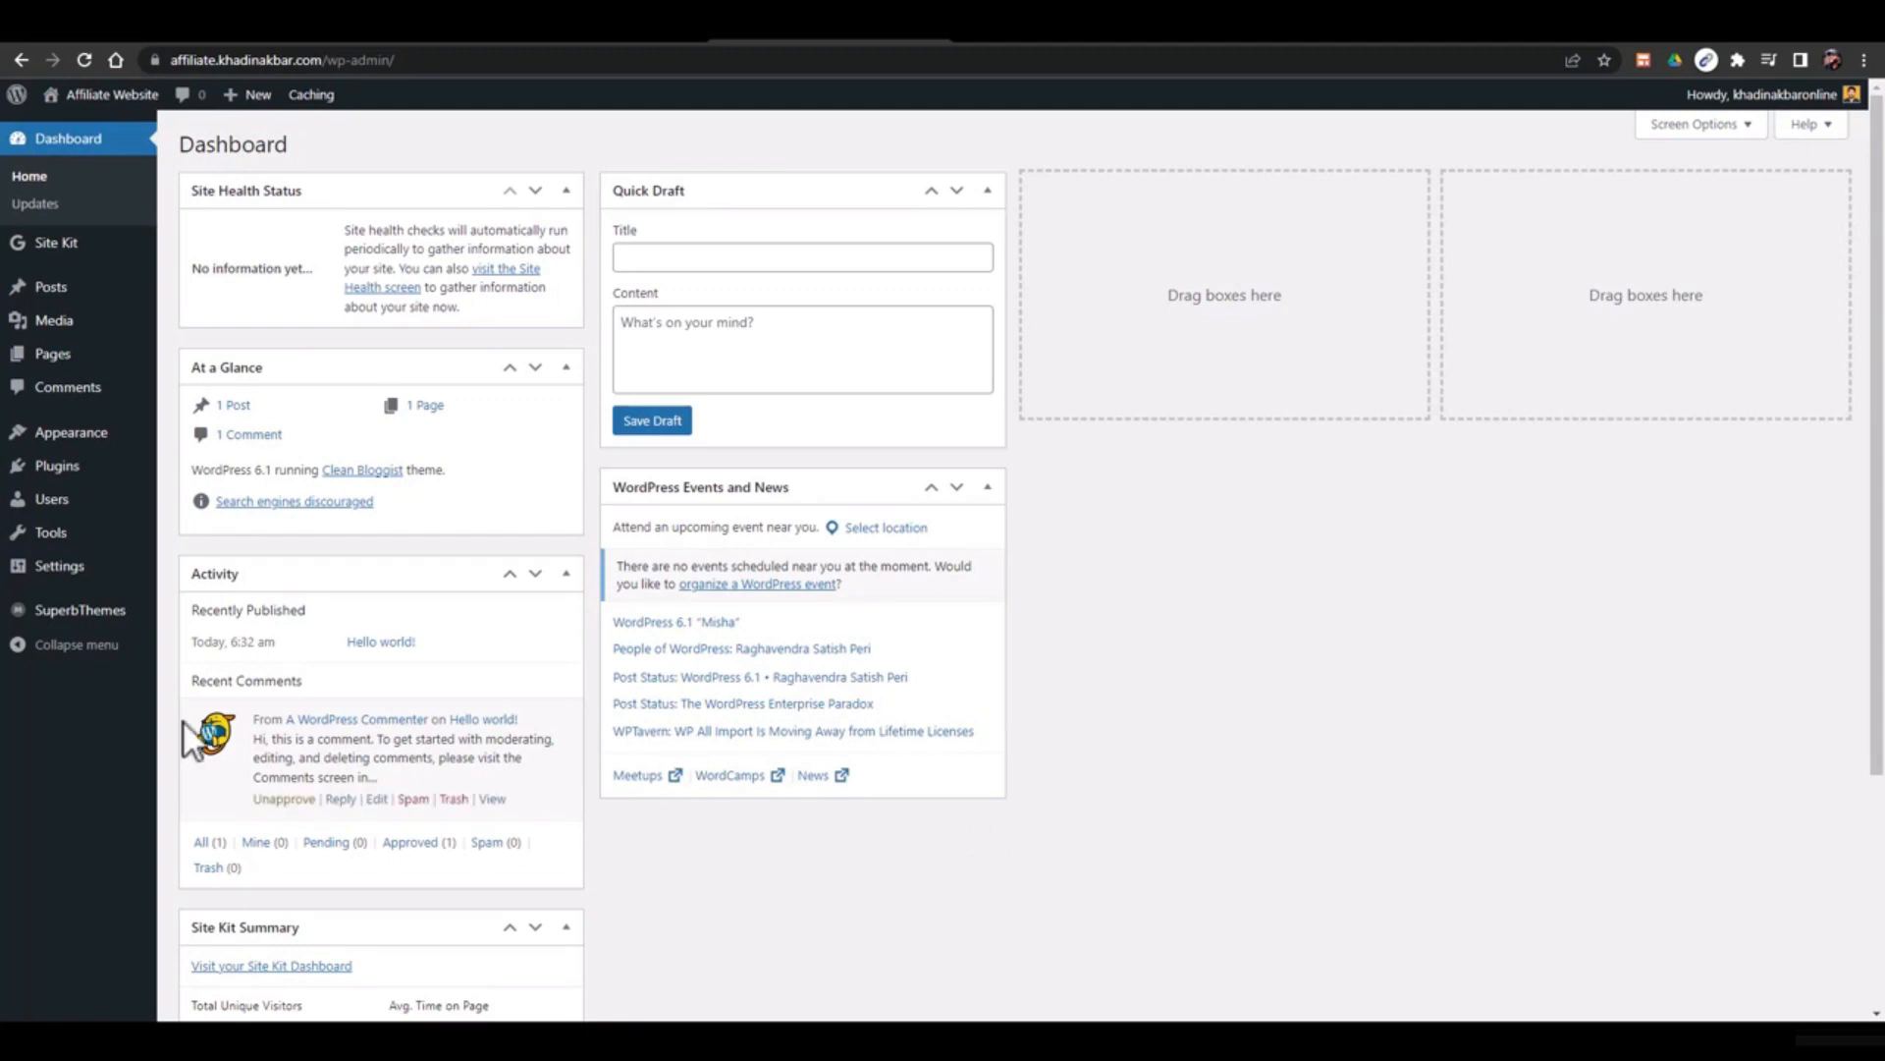
Navigate the admin sidebar to SuperbThemes > Superb Tables
mouse_move(35, 621)
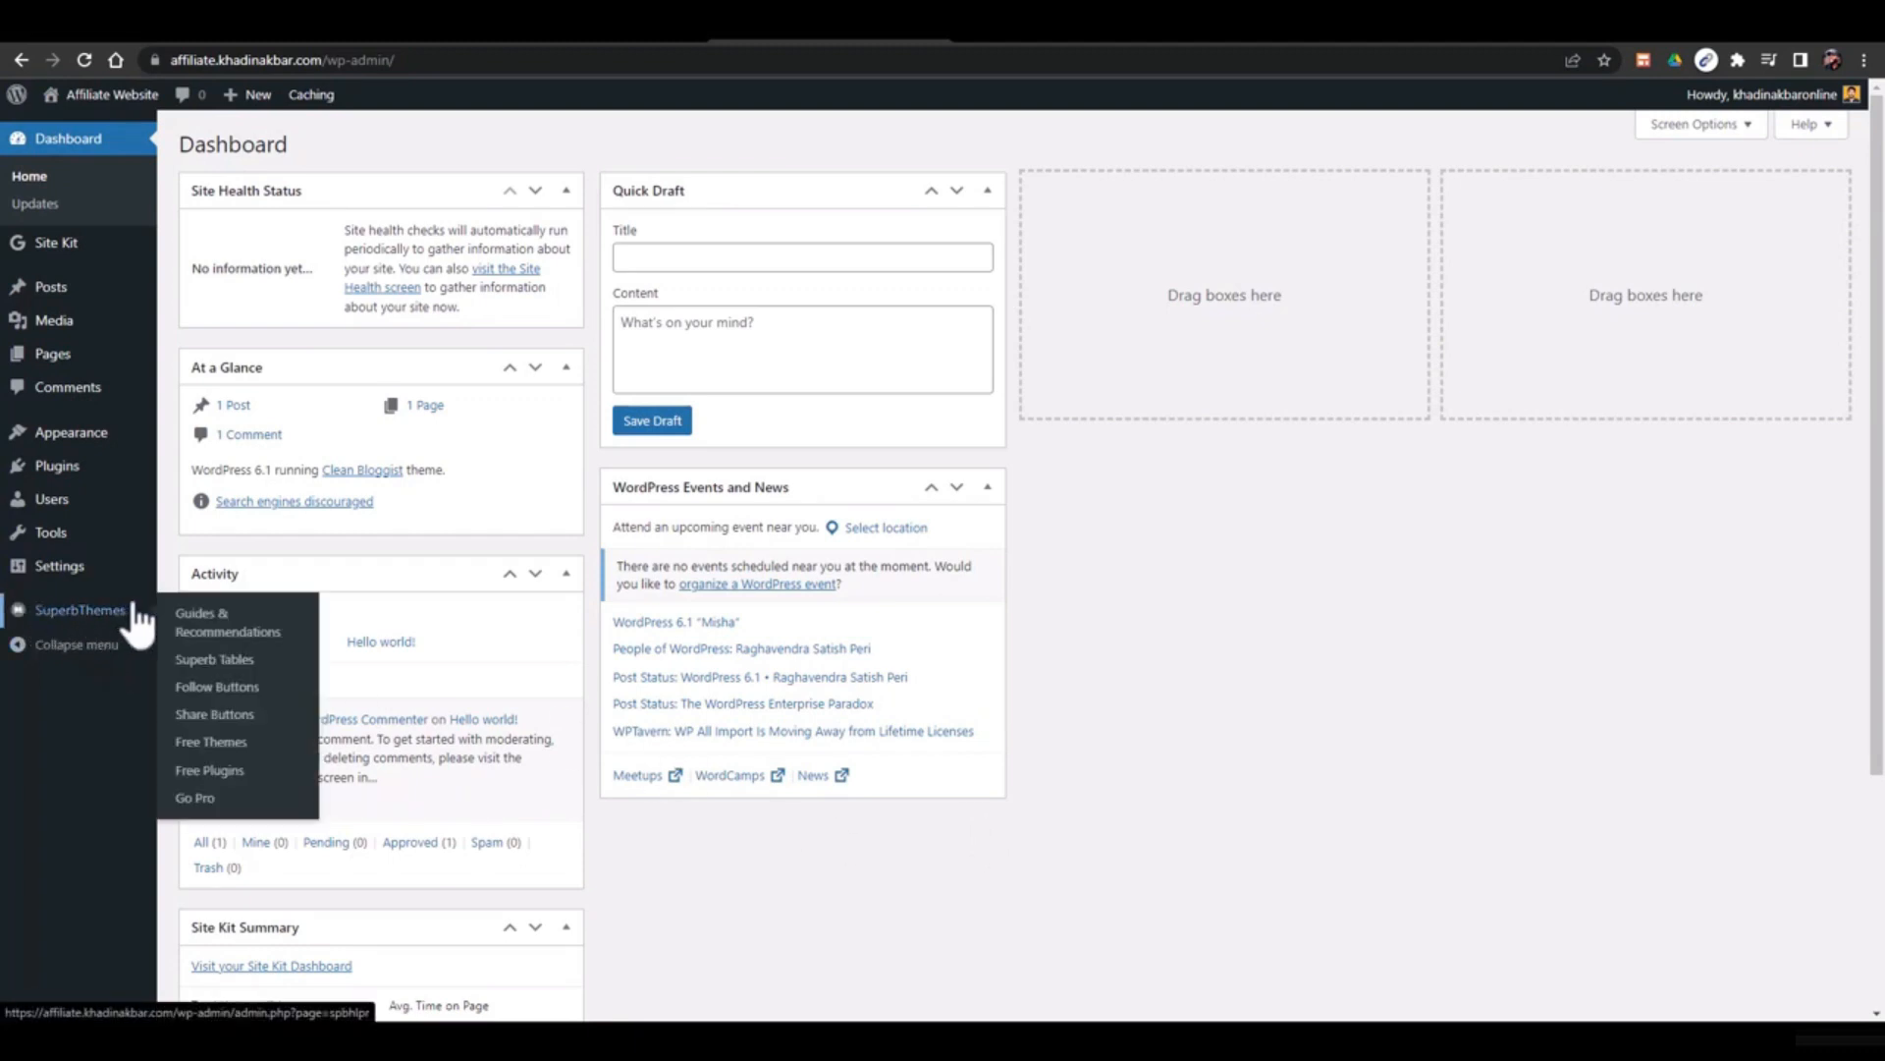
mouse_move(34, 443)
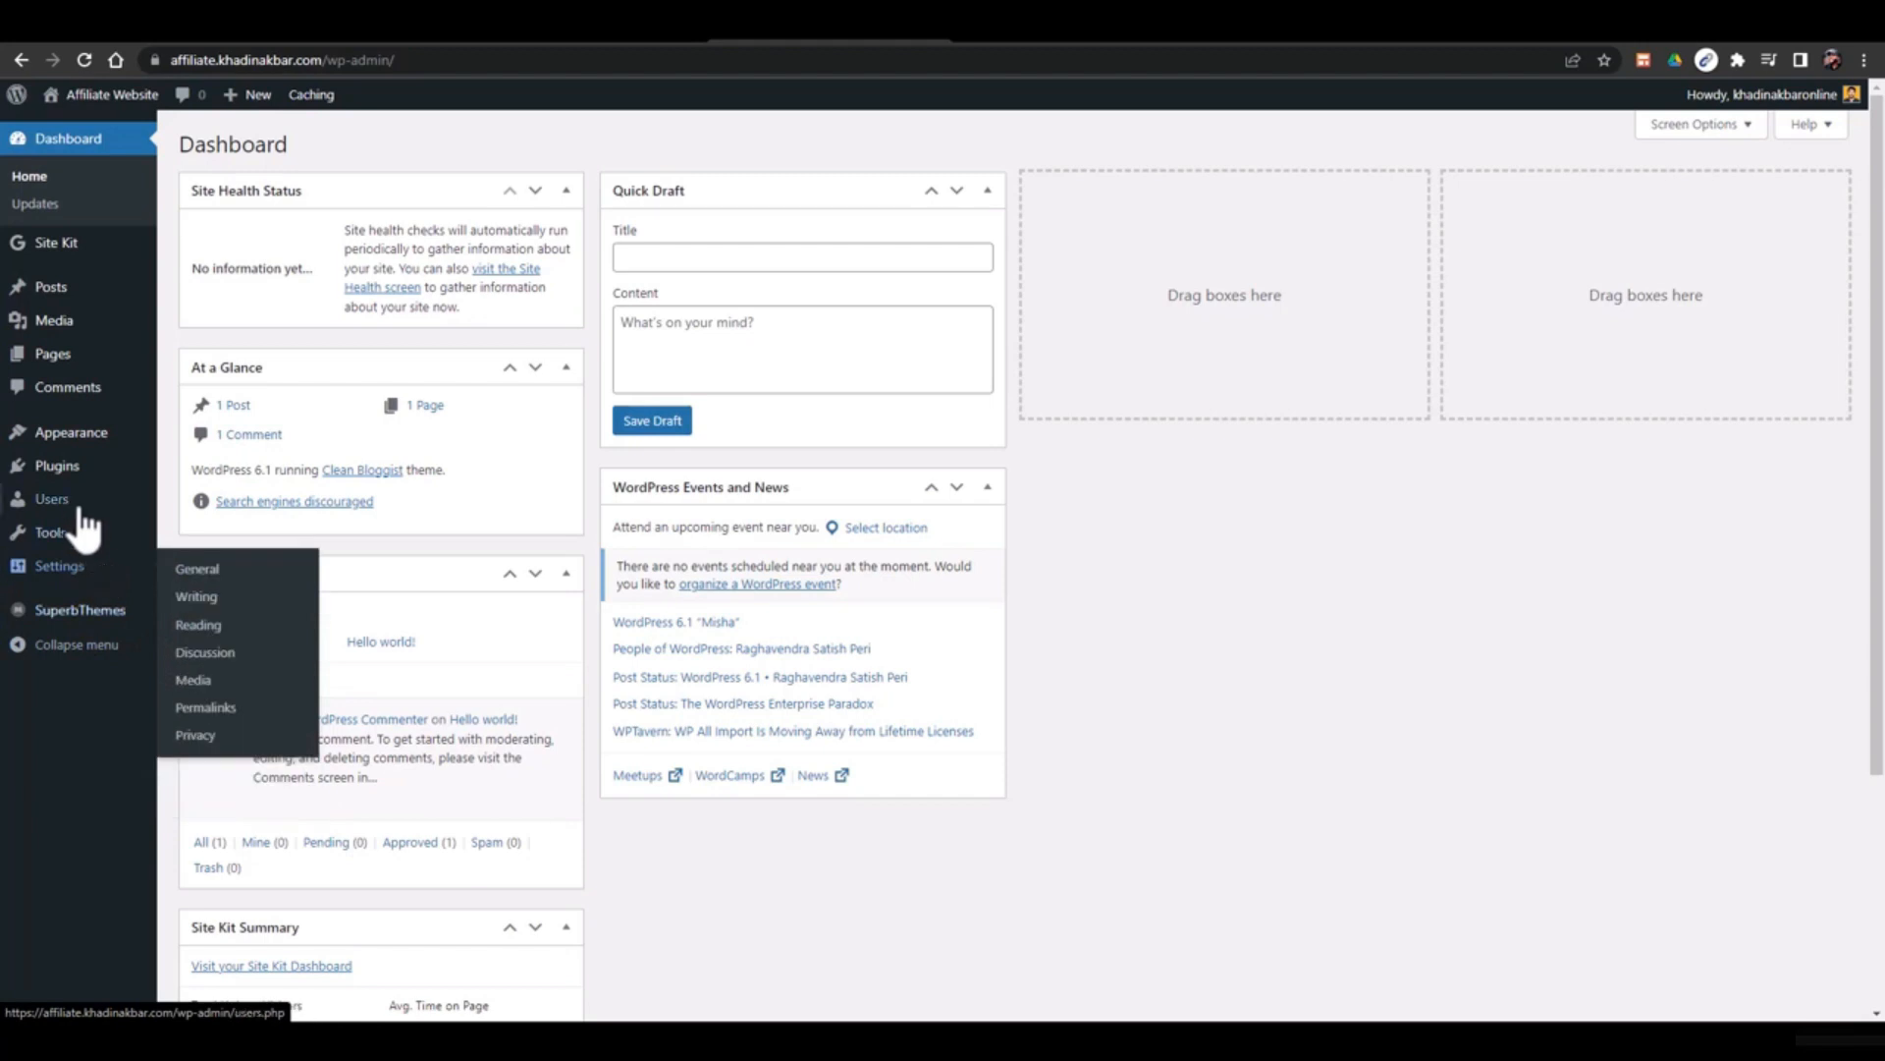
mouse_move(86, 587)
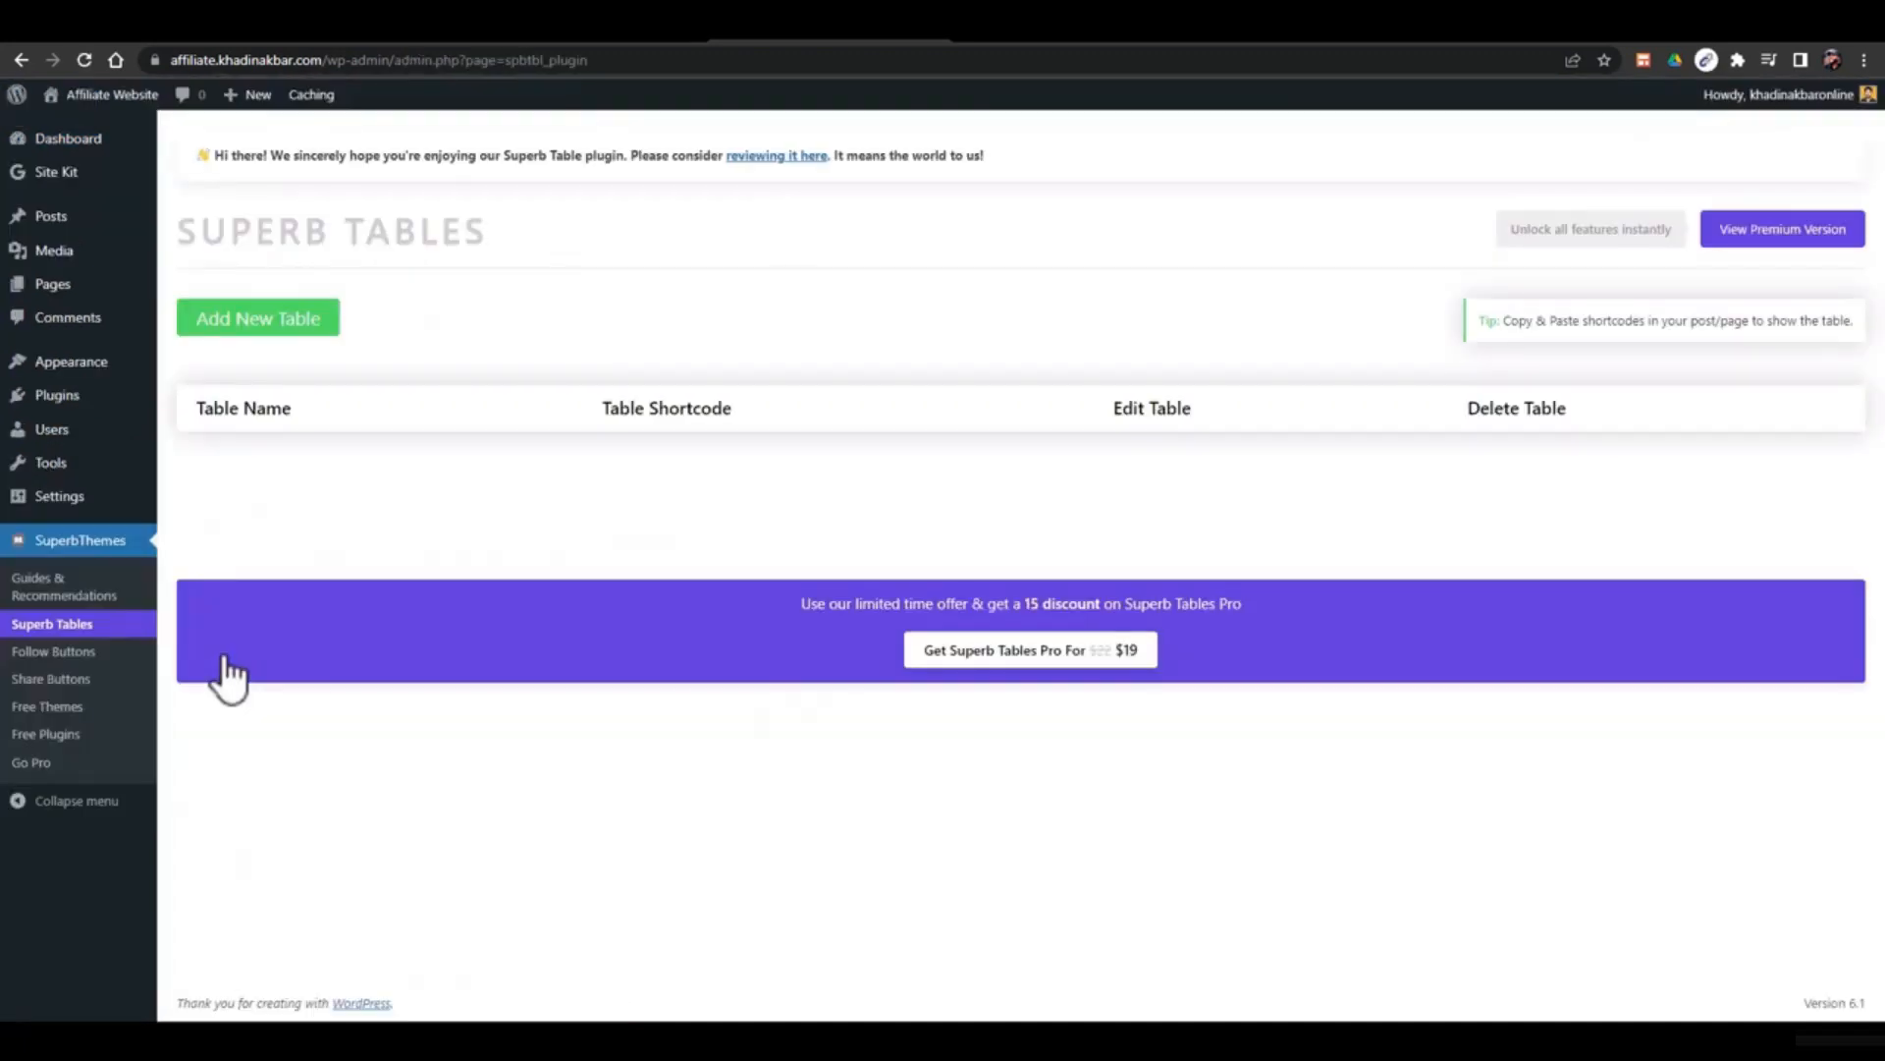
Start a new table named 'Sample' with Standard scheme, Theme Default design and Block float mode
click(286, 339)
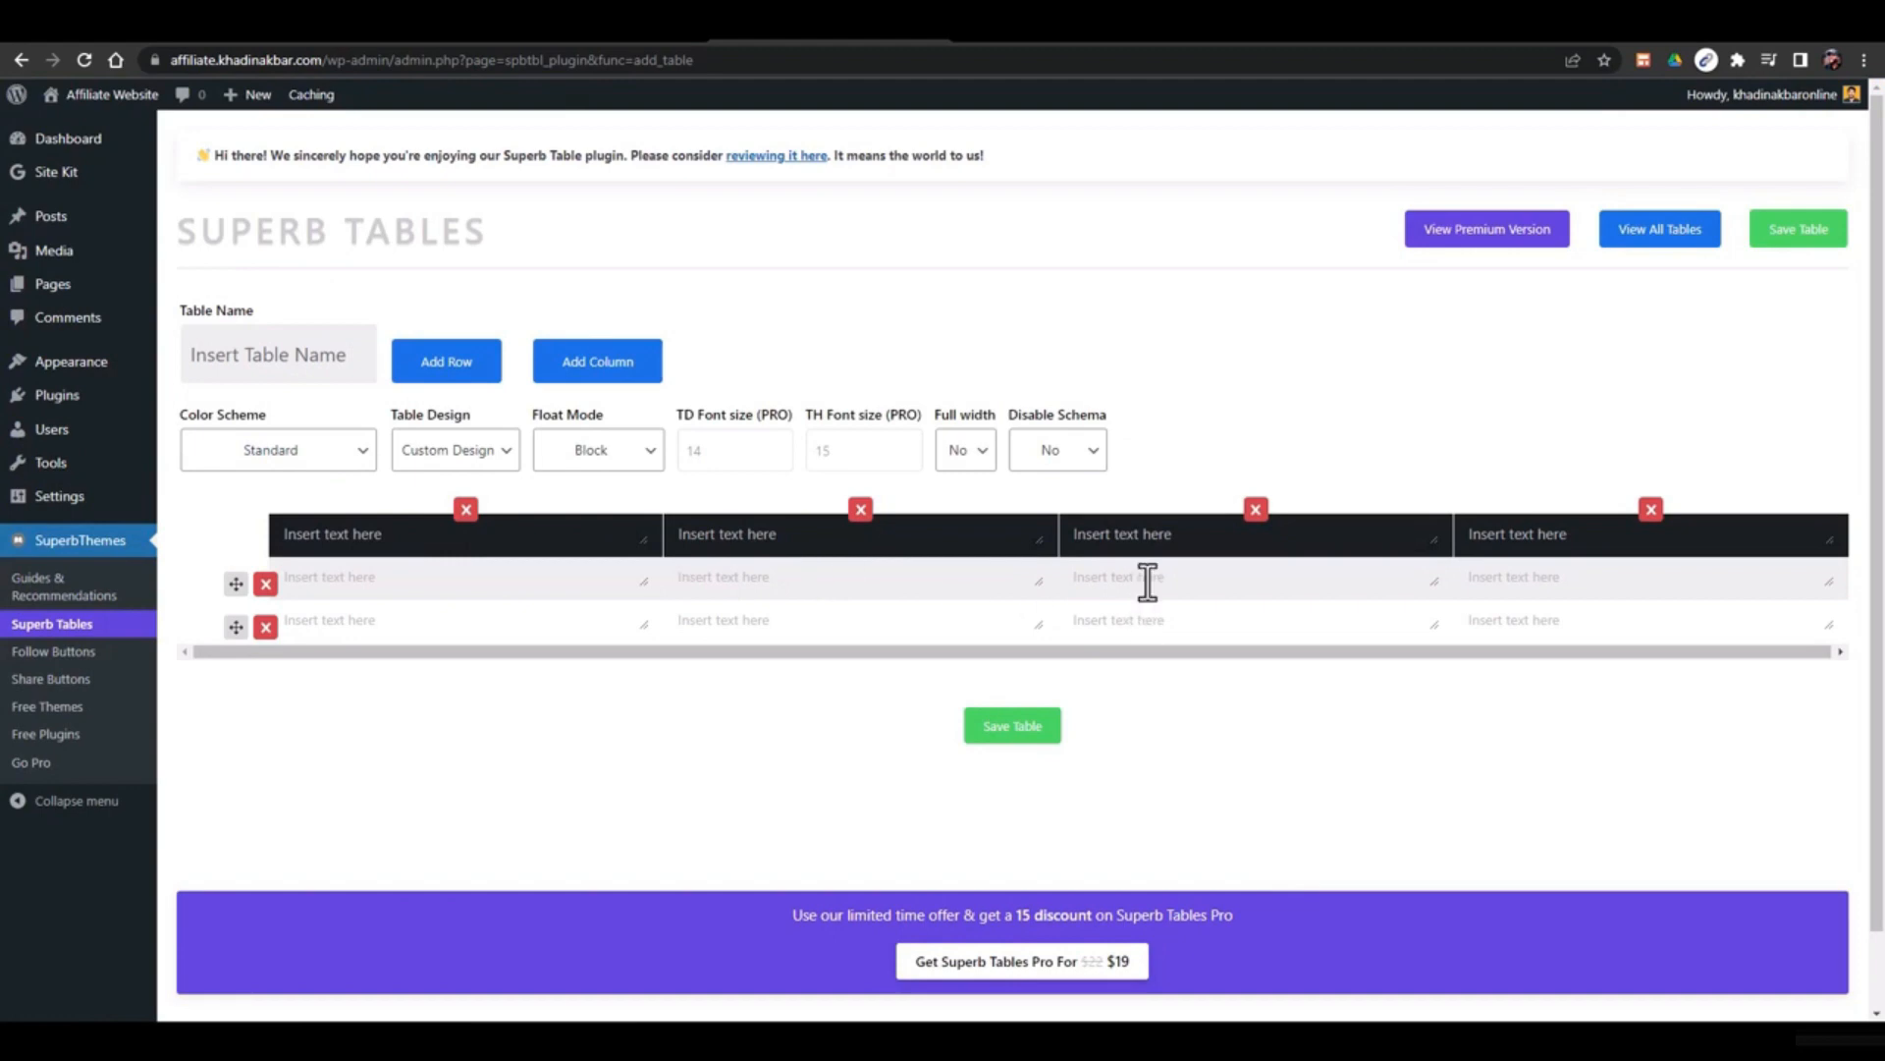
click(982, 732)
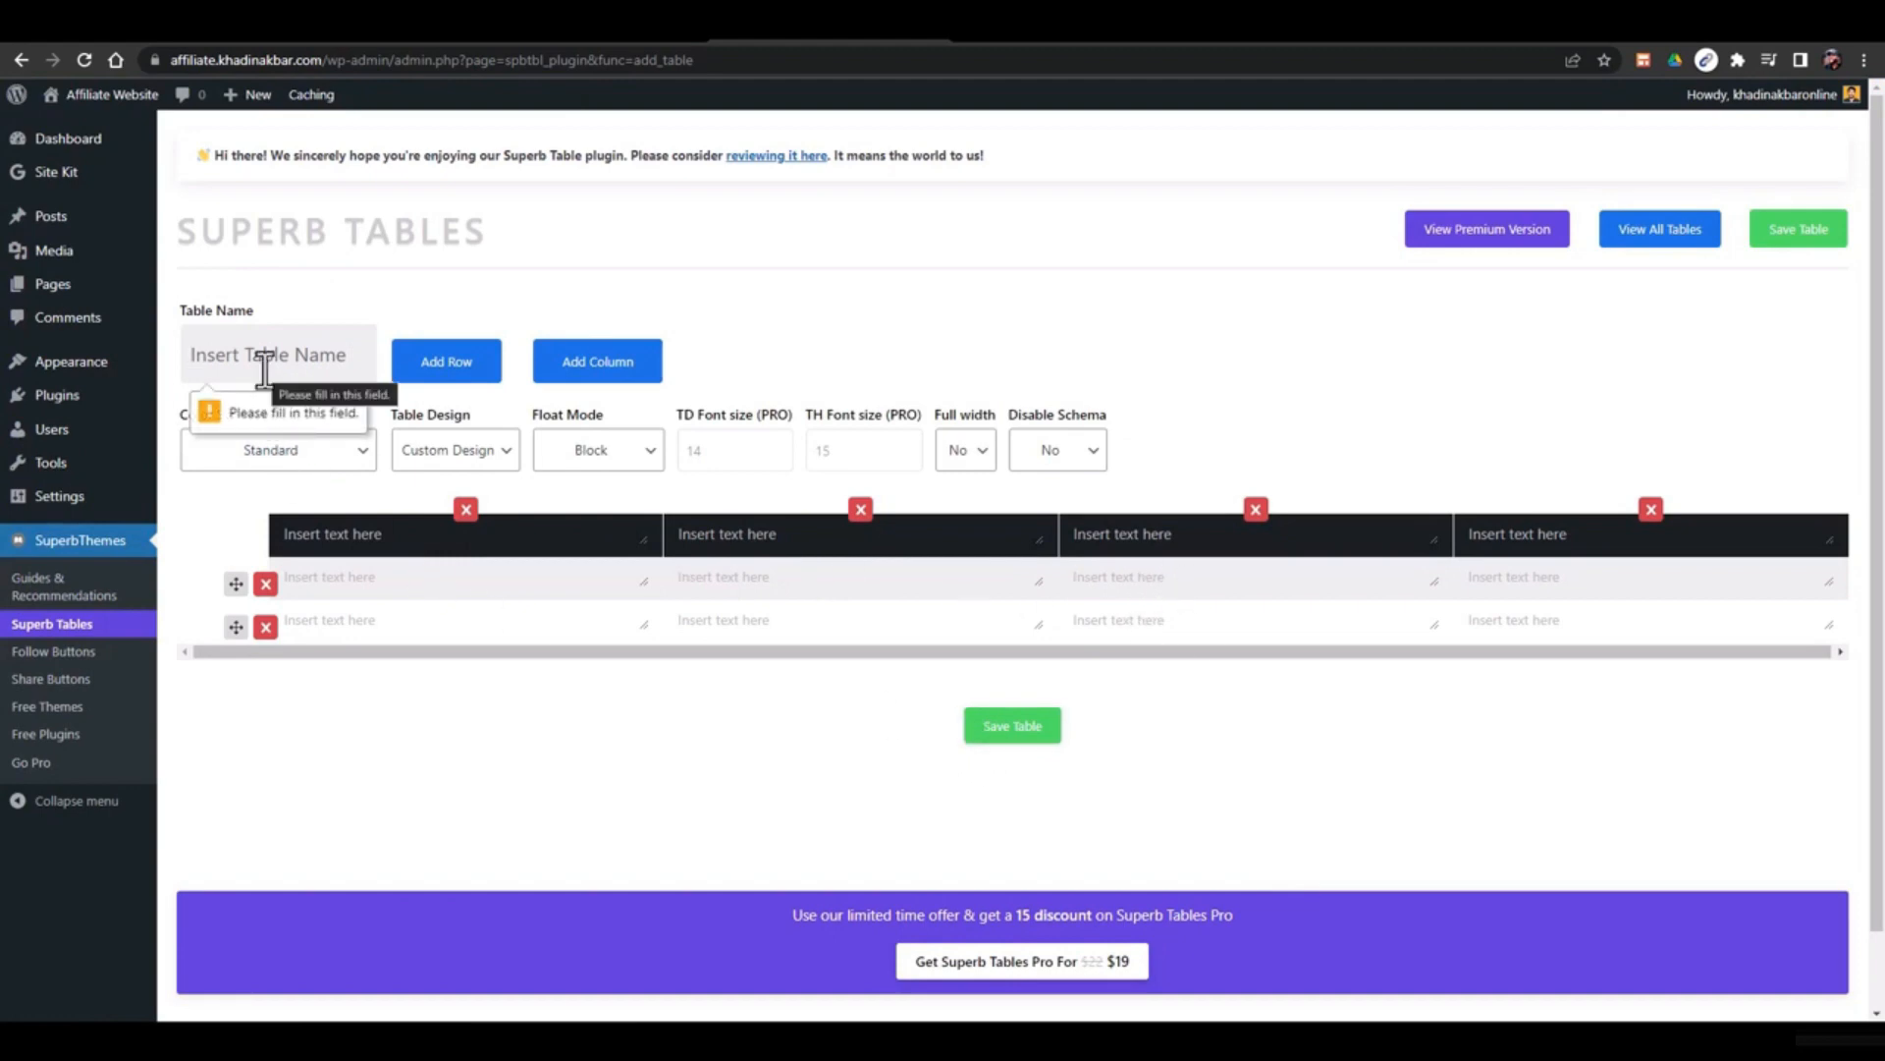
text(Sample)
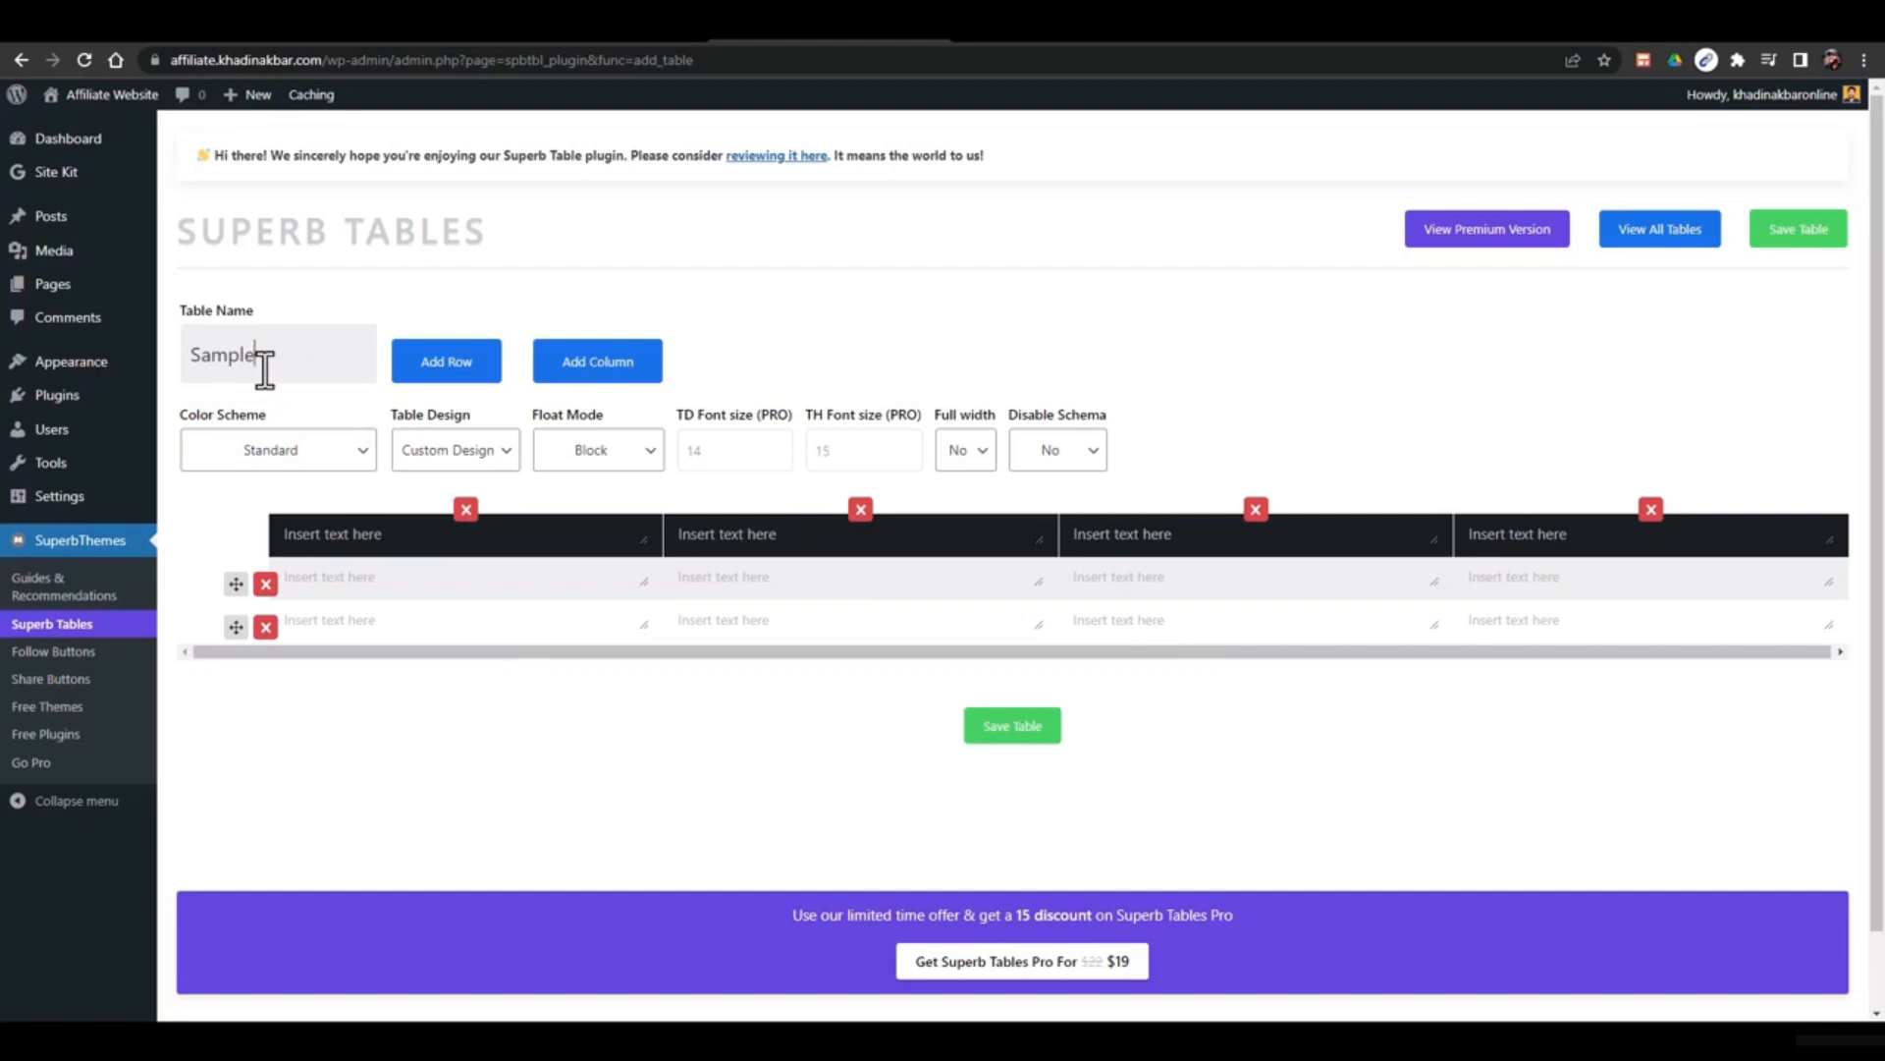
click(285, 460)
click(286, 504)
click(454, 460)
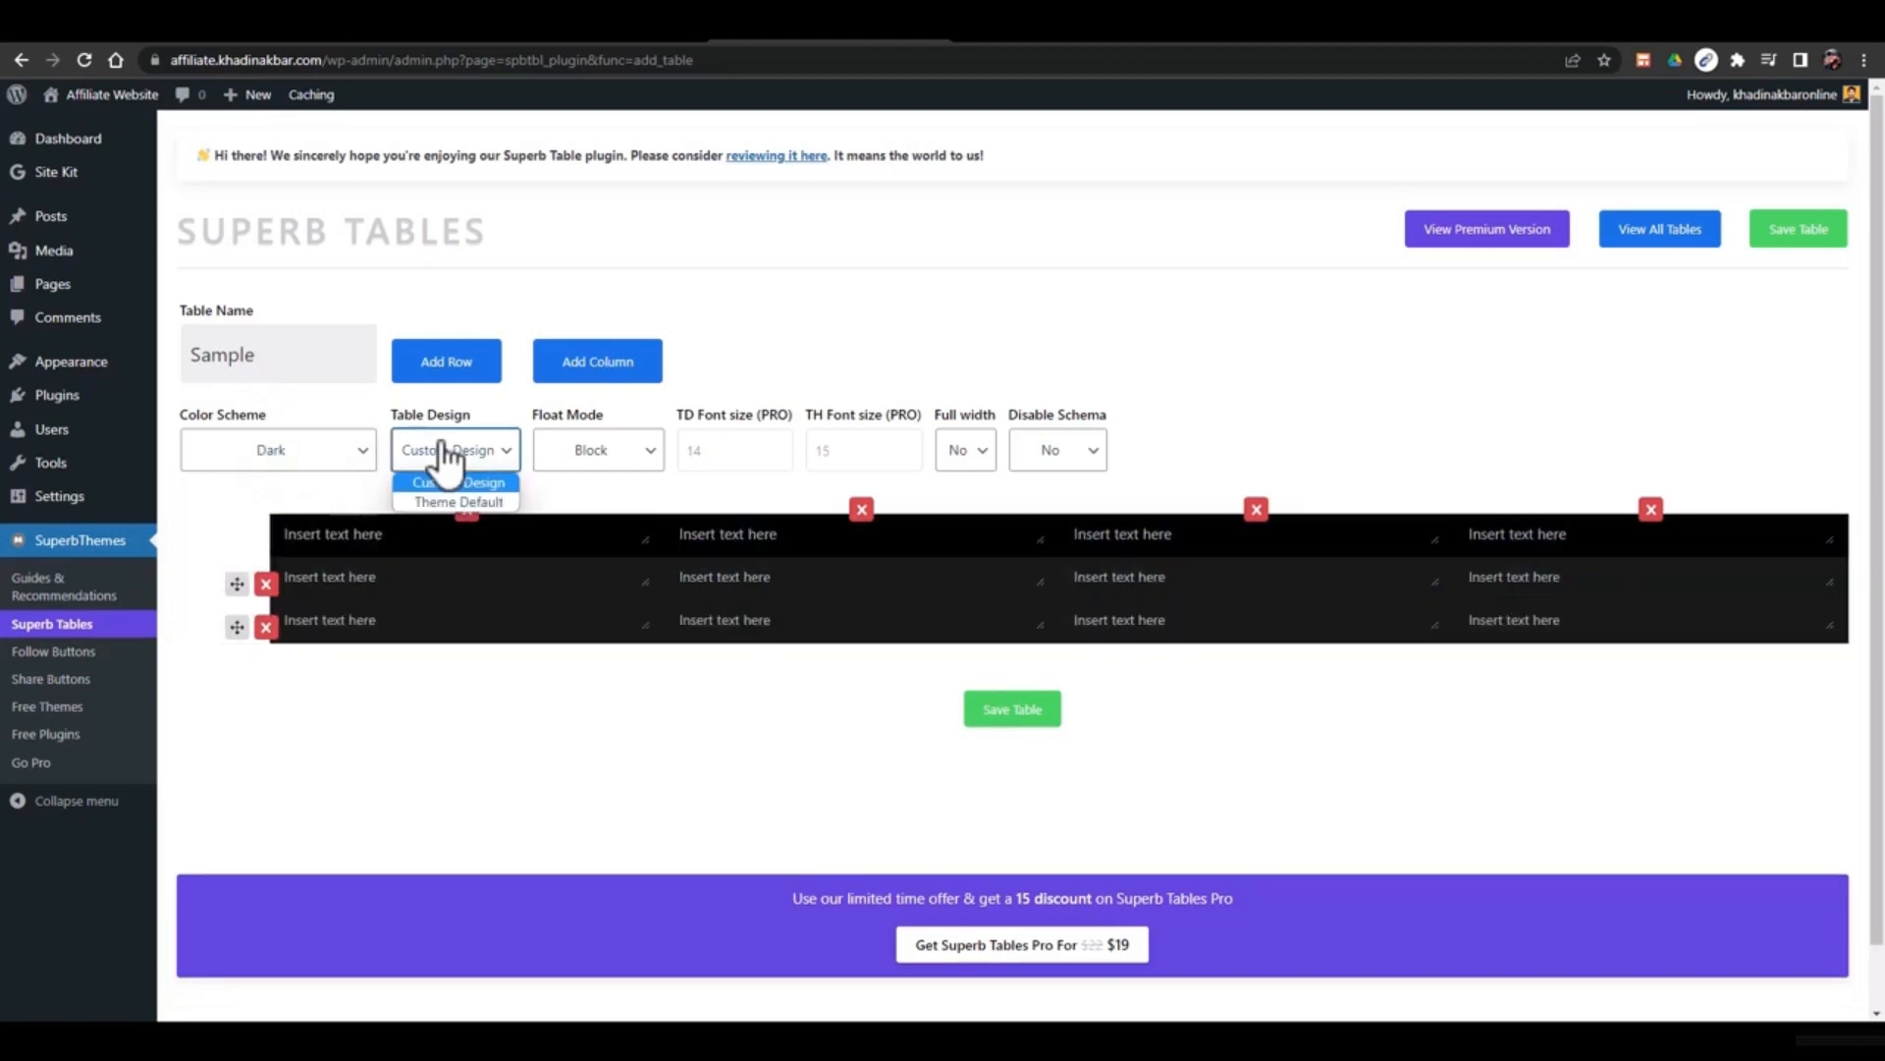
click(328, 459)
click(307, 483)
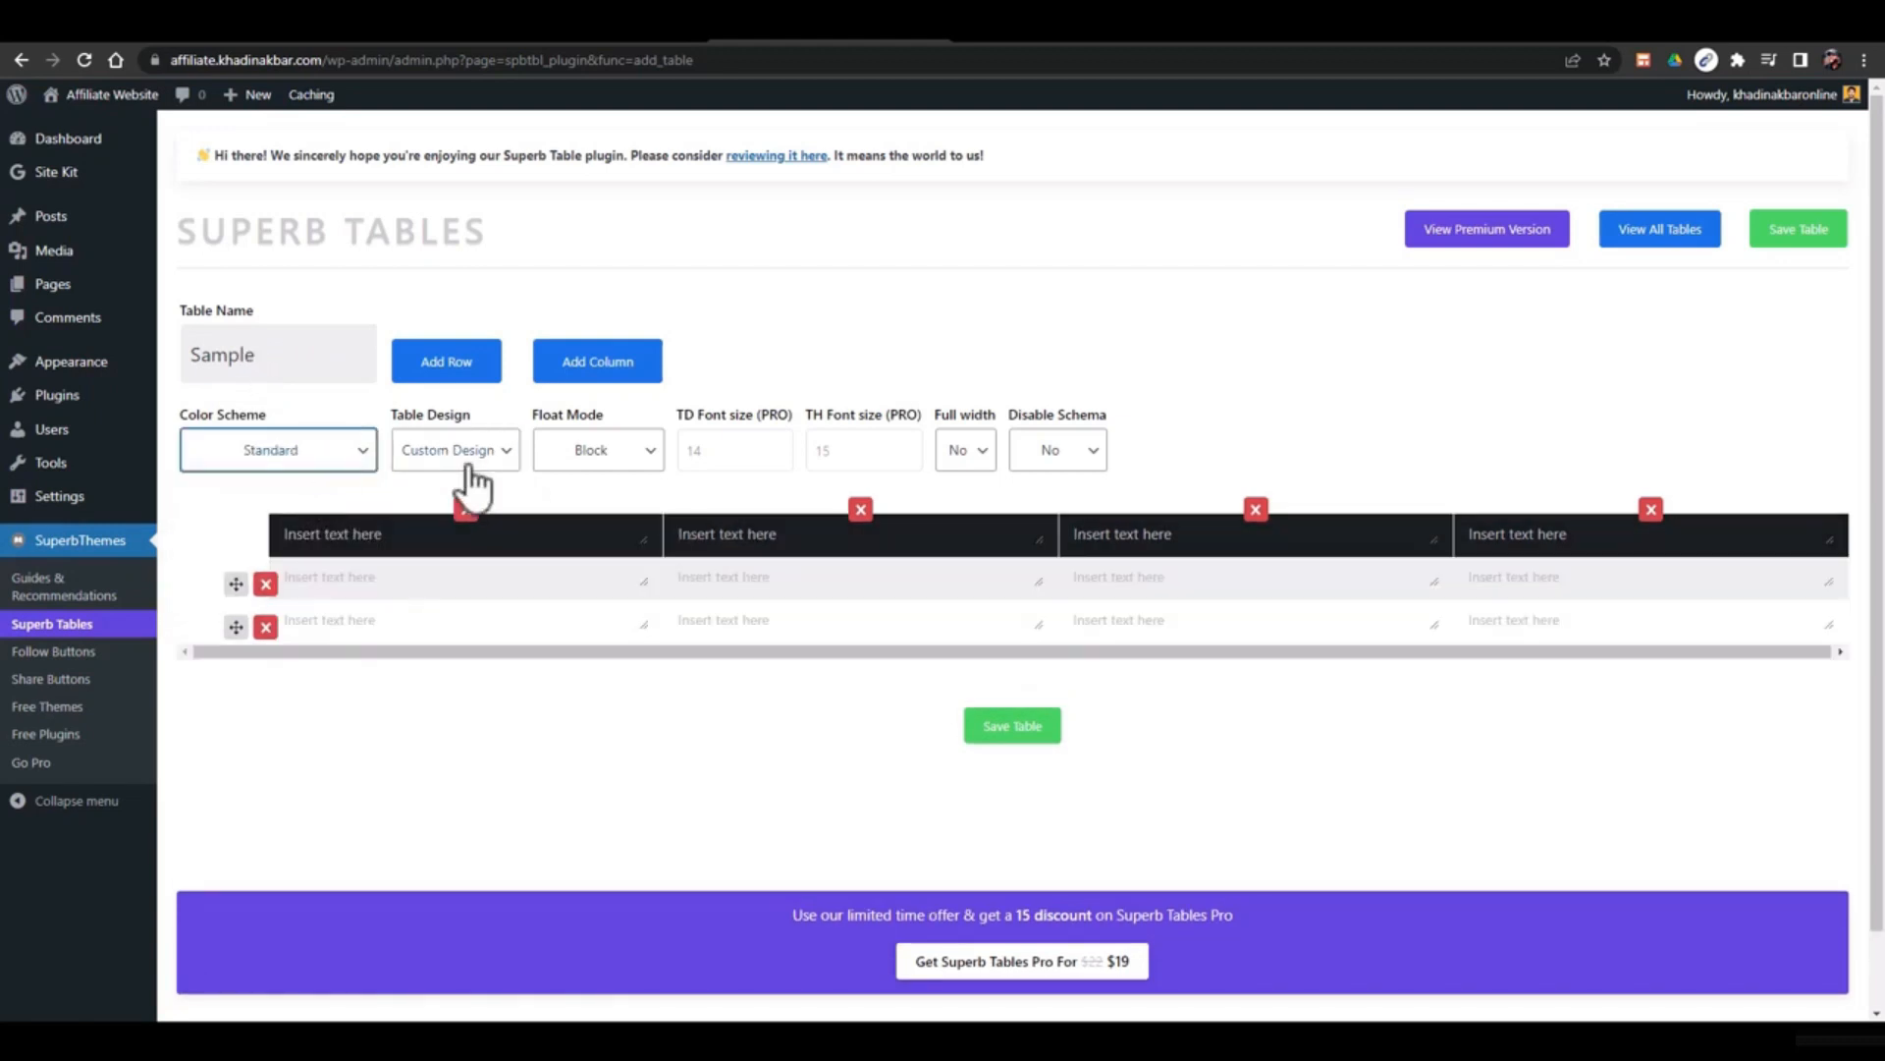
click(458, 461)
click(491, 499)
click(599, 460)
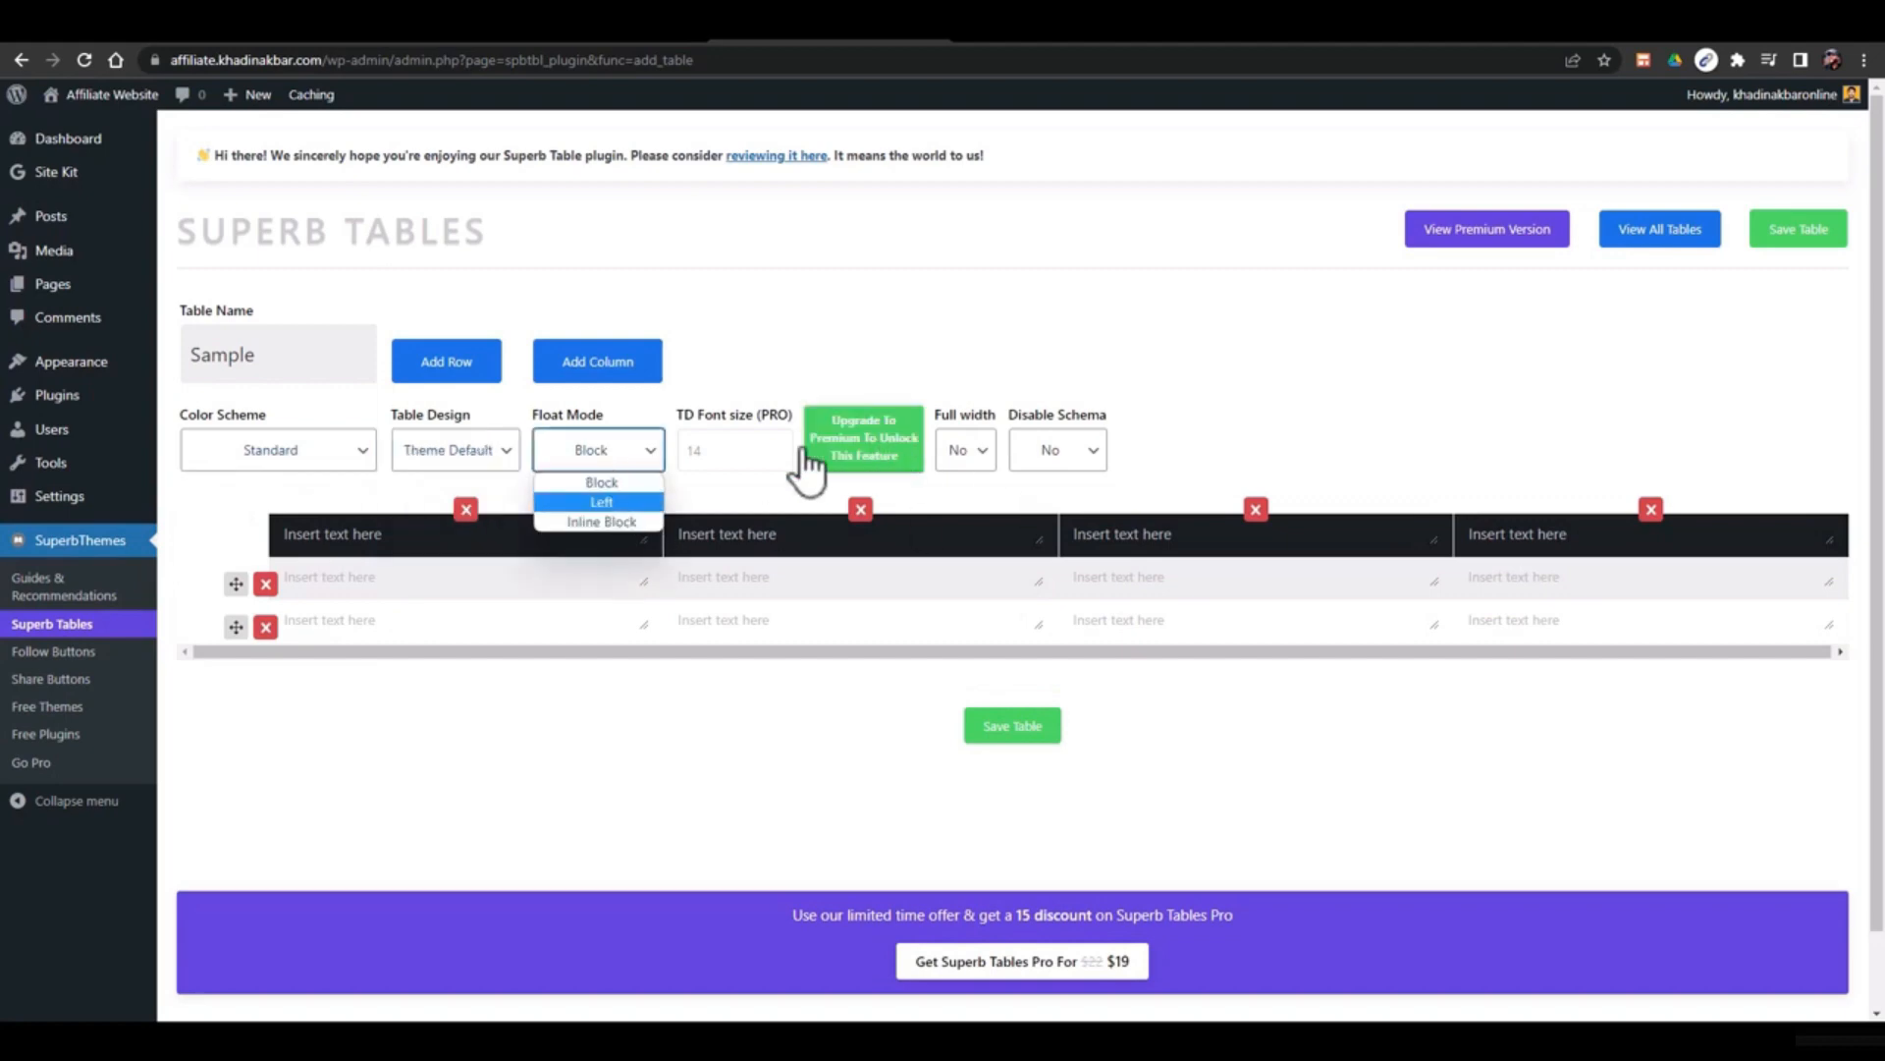
click(464, 585)
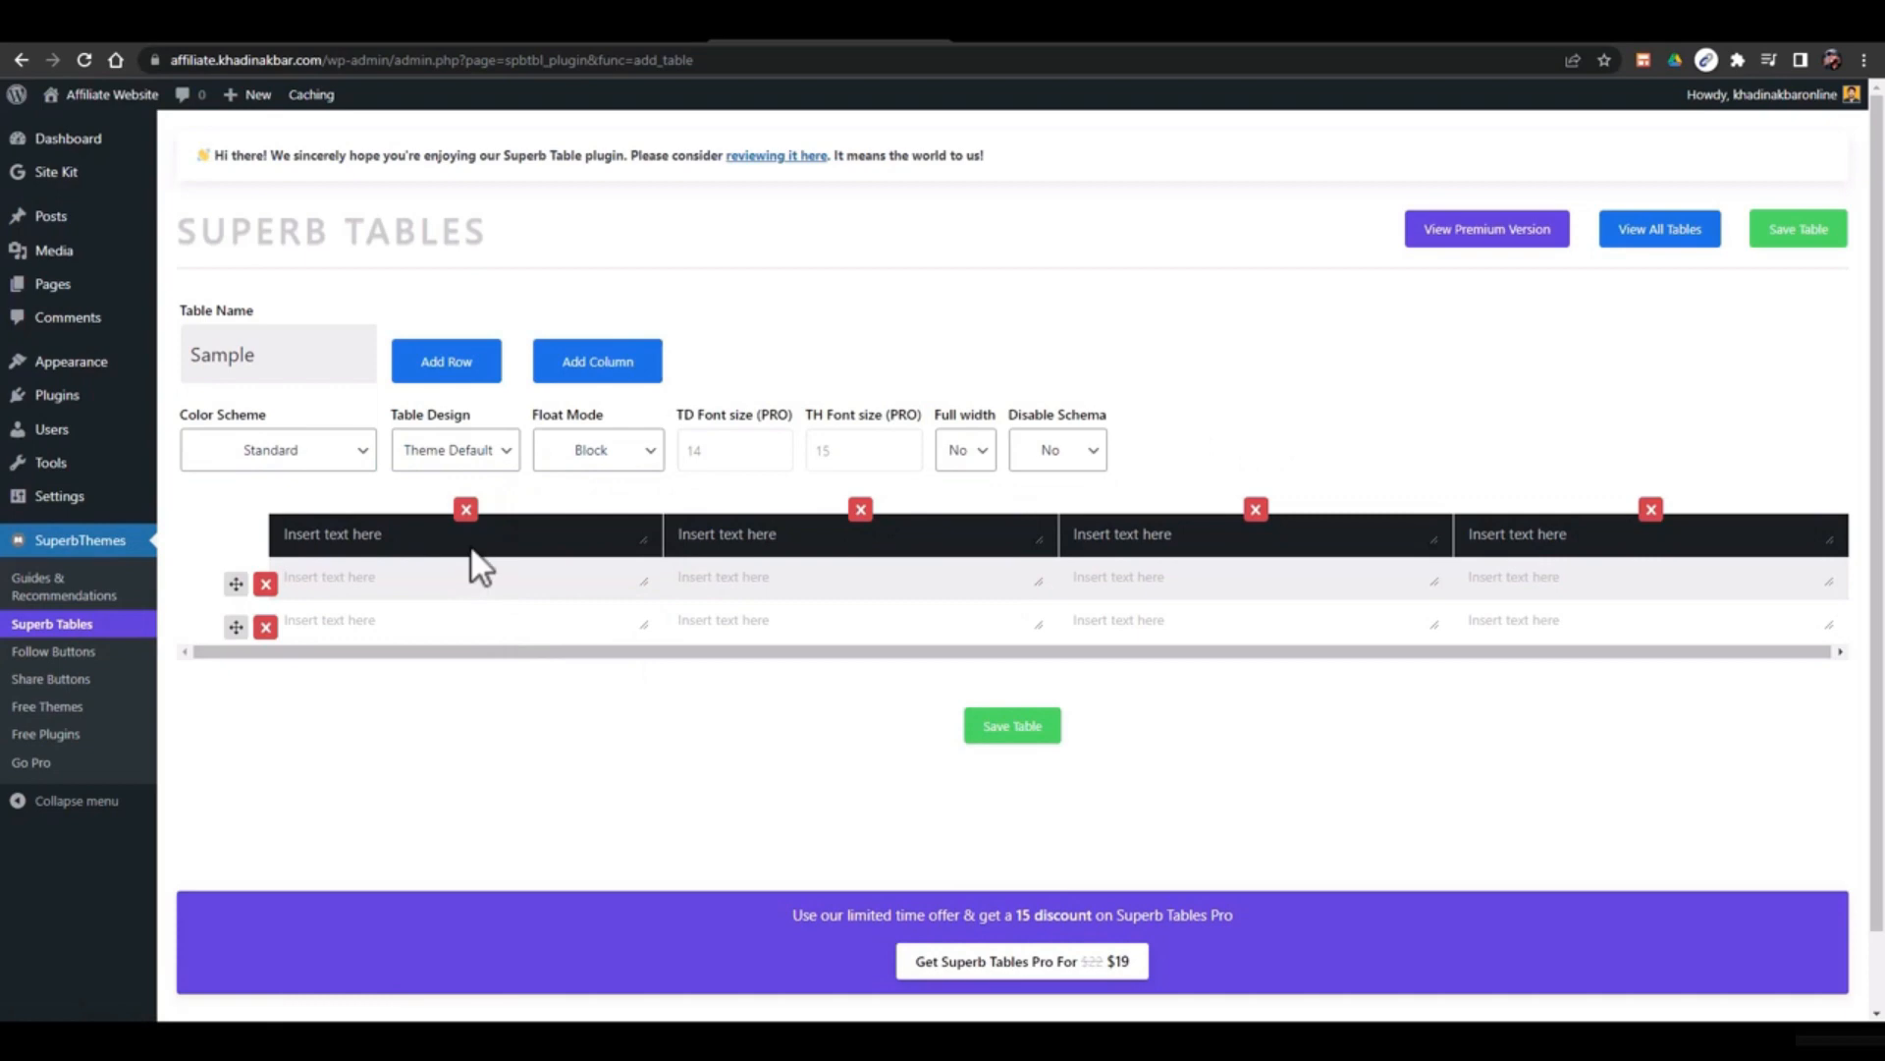
Enter placeholder column headings and delete two columns, leaving two
click(475, 539)
text(fdsa)
click(887, 546)
text(afddsa)
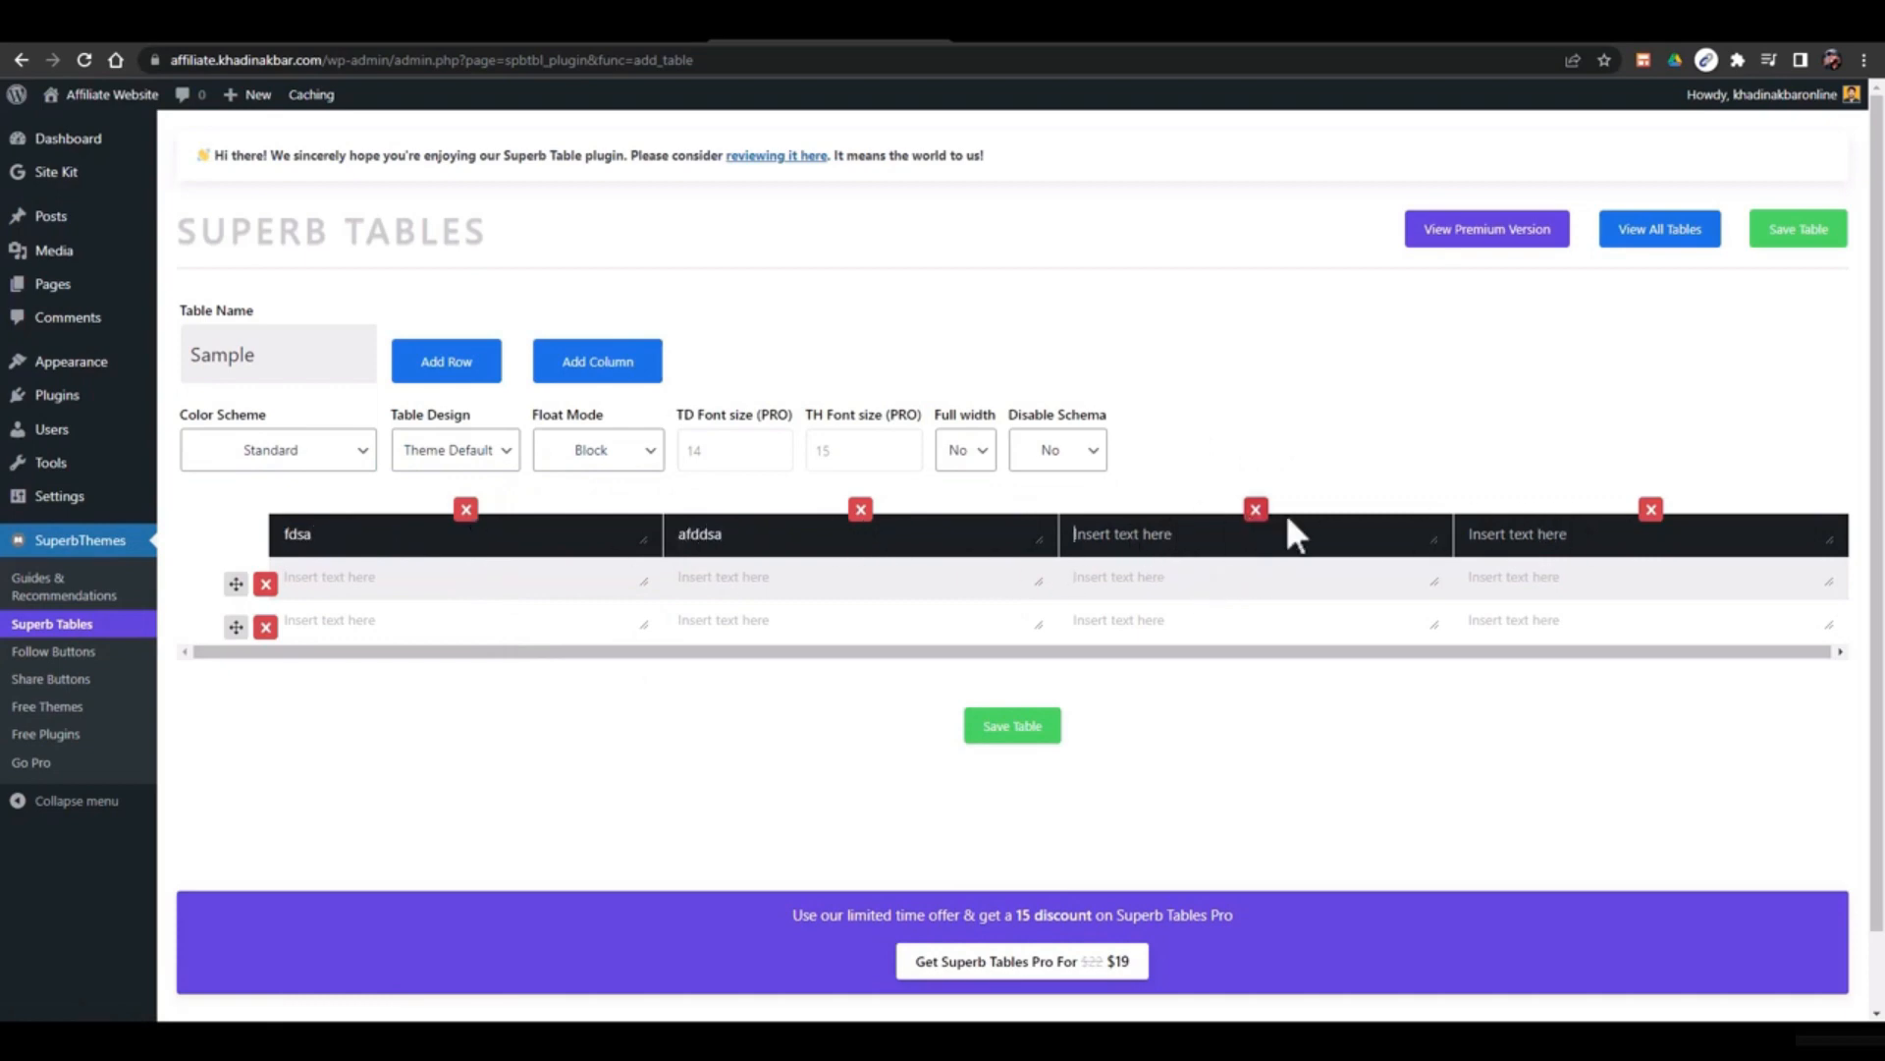
click(1256, 510)
click(972, 561)
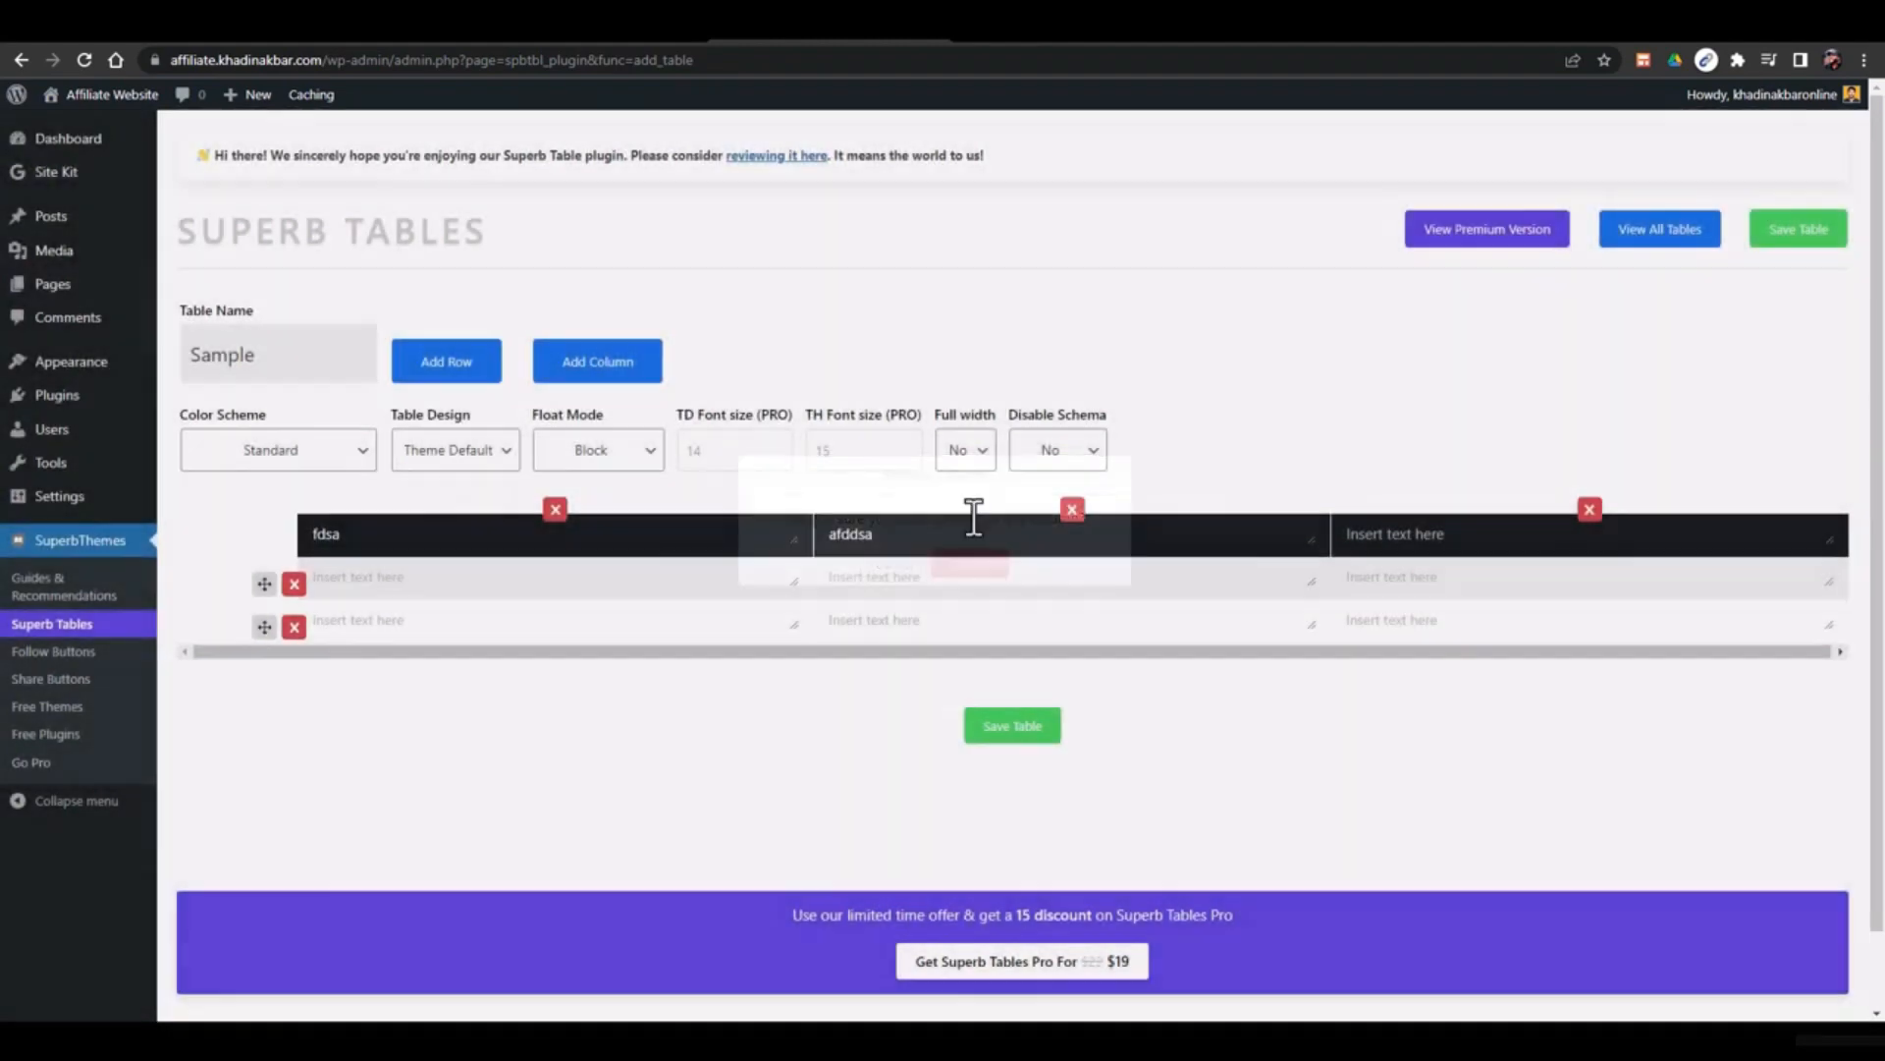
click(1071, 508)
click(985, 563)
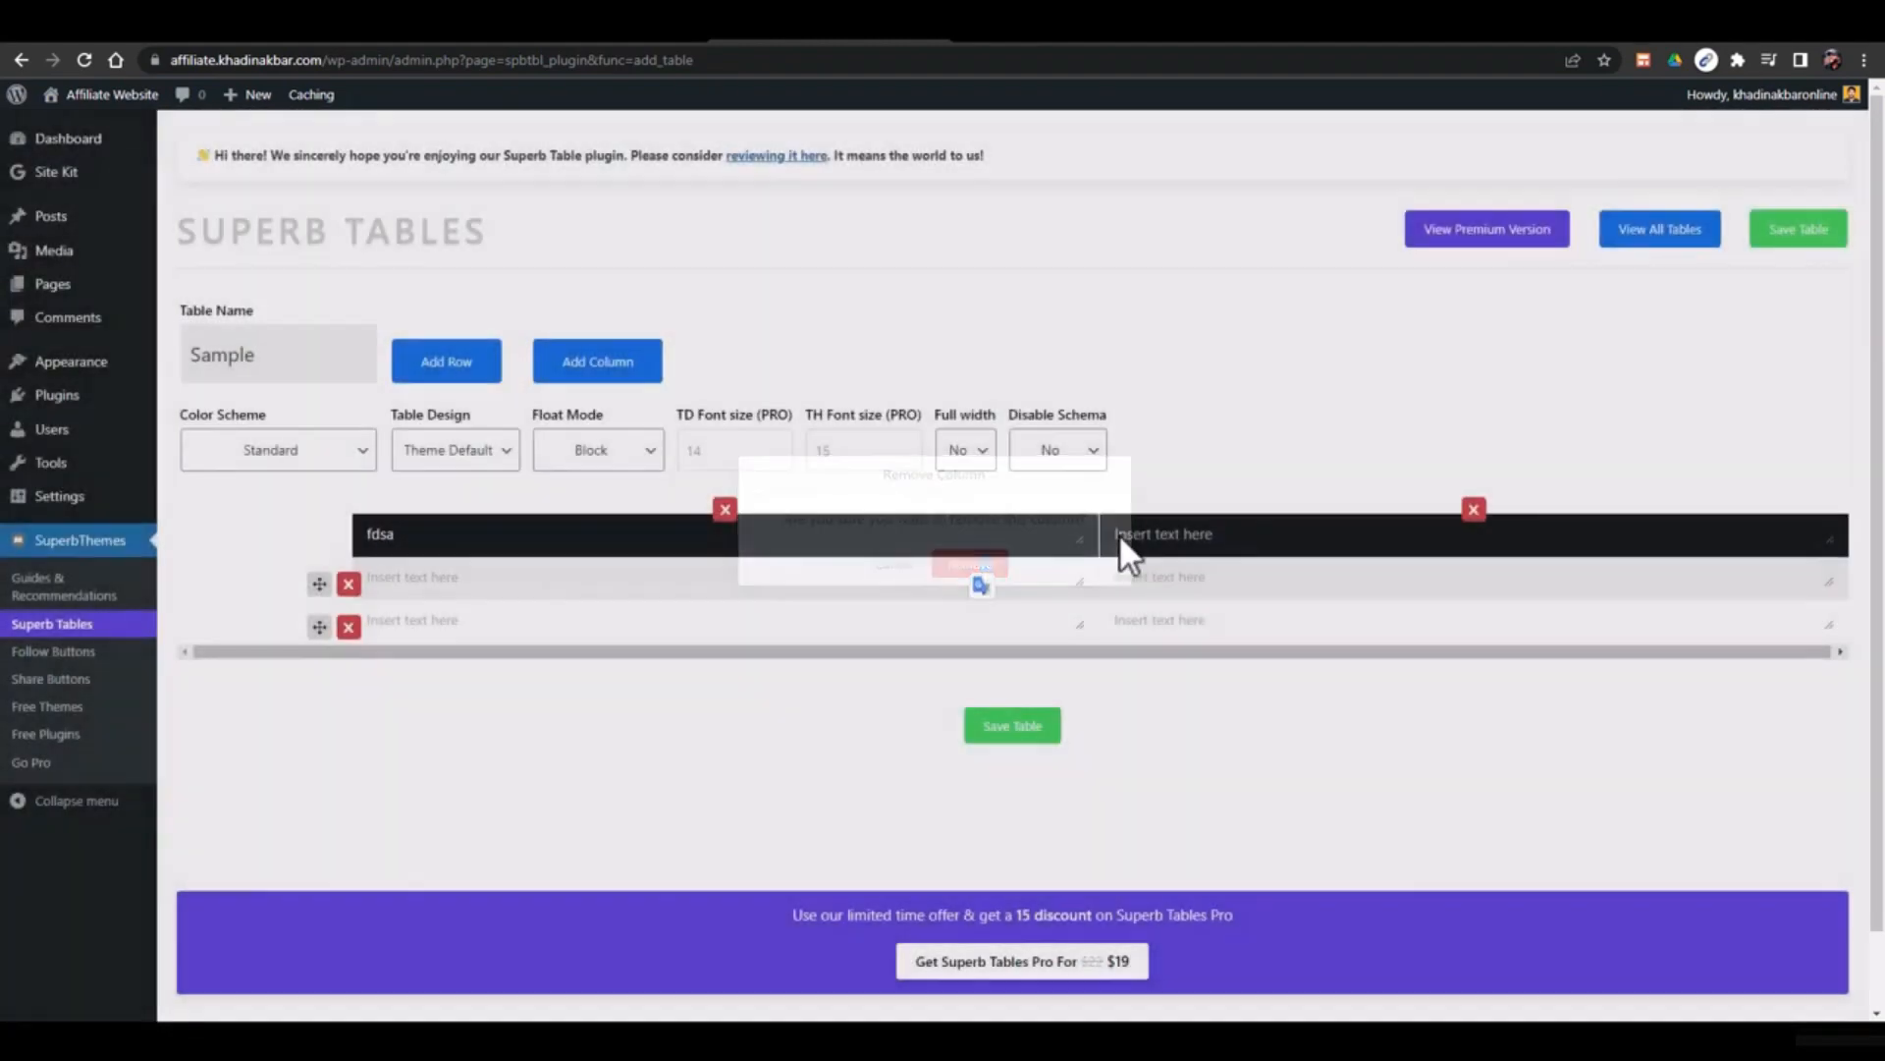
Fill the second heading and both rows' cells with placeholder text, then save the table
click(1118, 533)
text(adfdsafdsaf)
click(667, 587)
text(dafdsaf)
click(1254, 574)
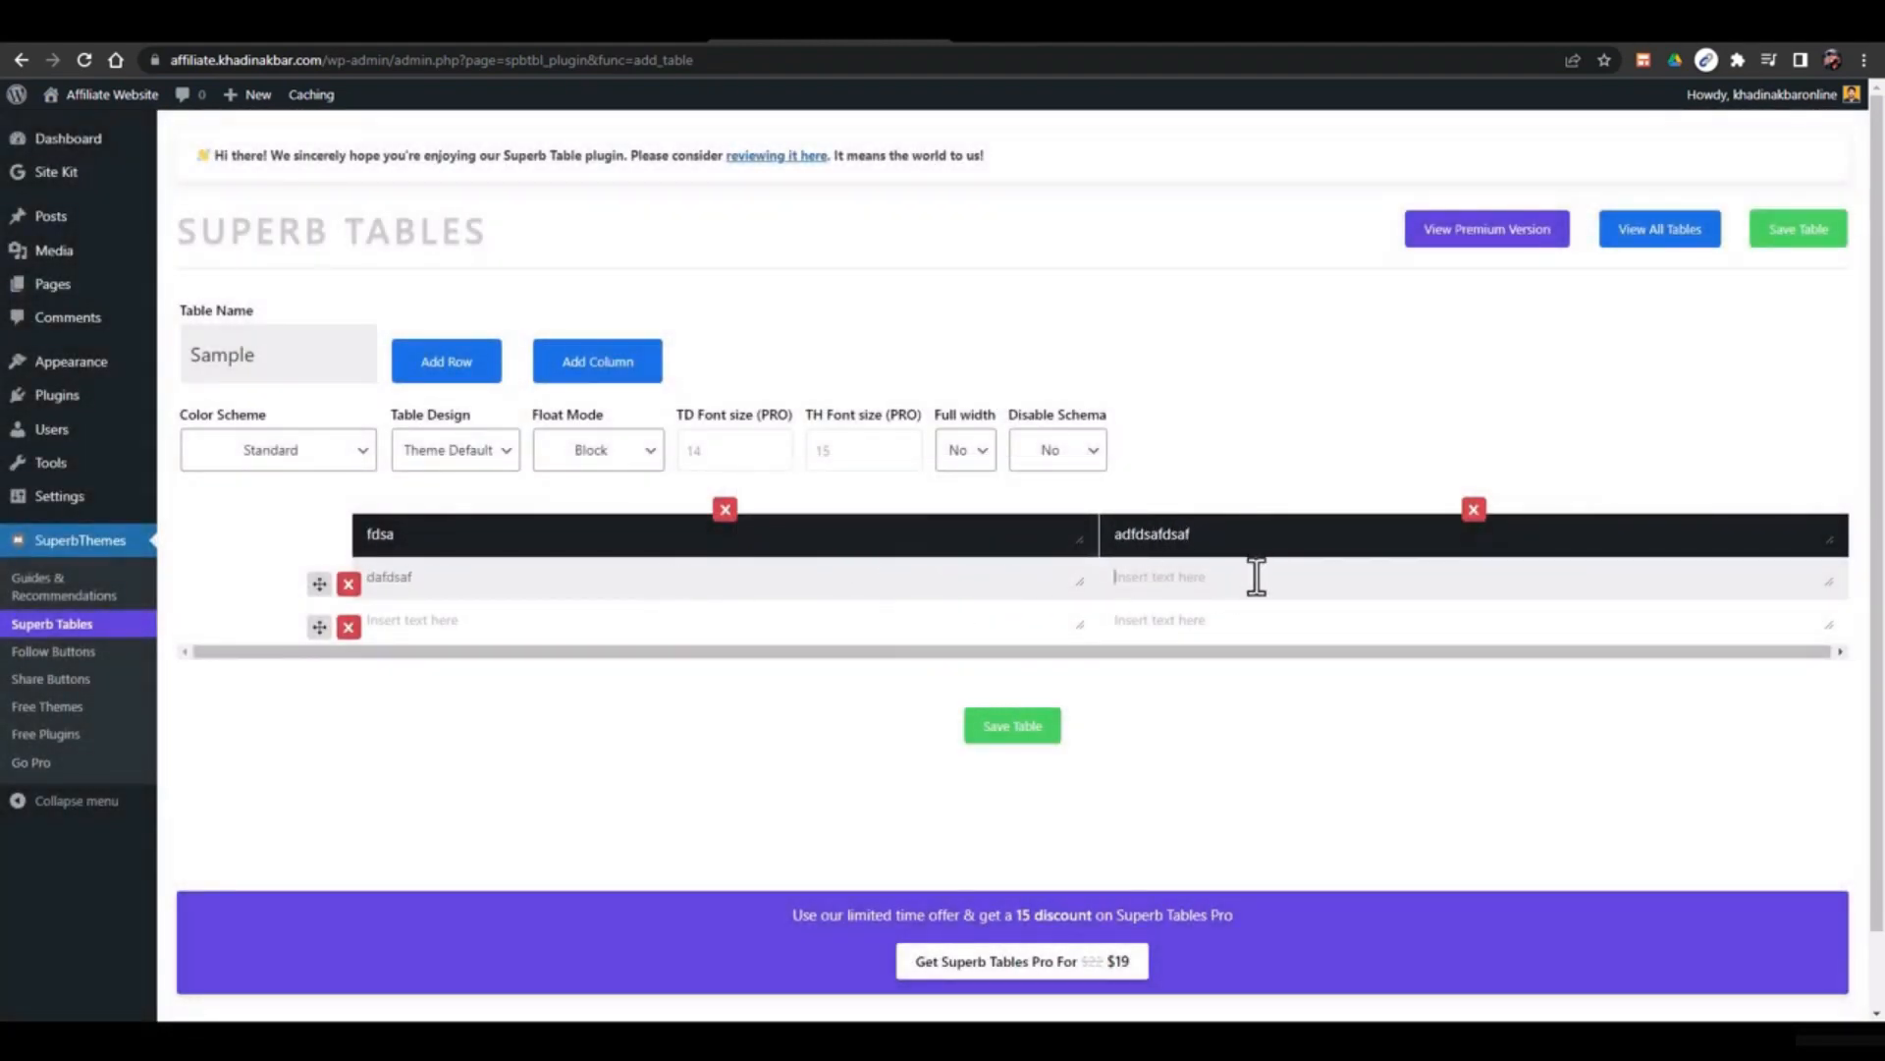
text(dafdsaf)
click(889, 626)
text(afdsaf)
click(1218, 617)
text(adfasf)
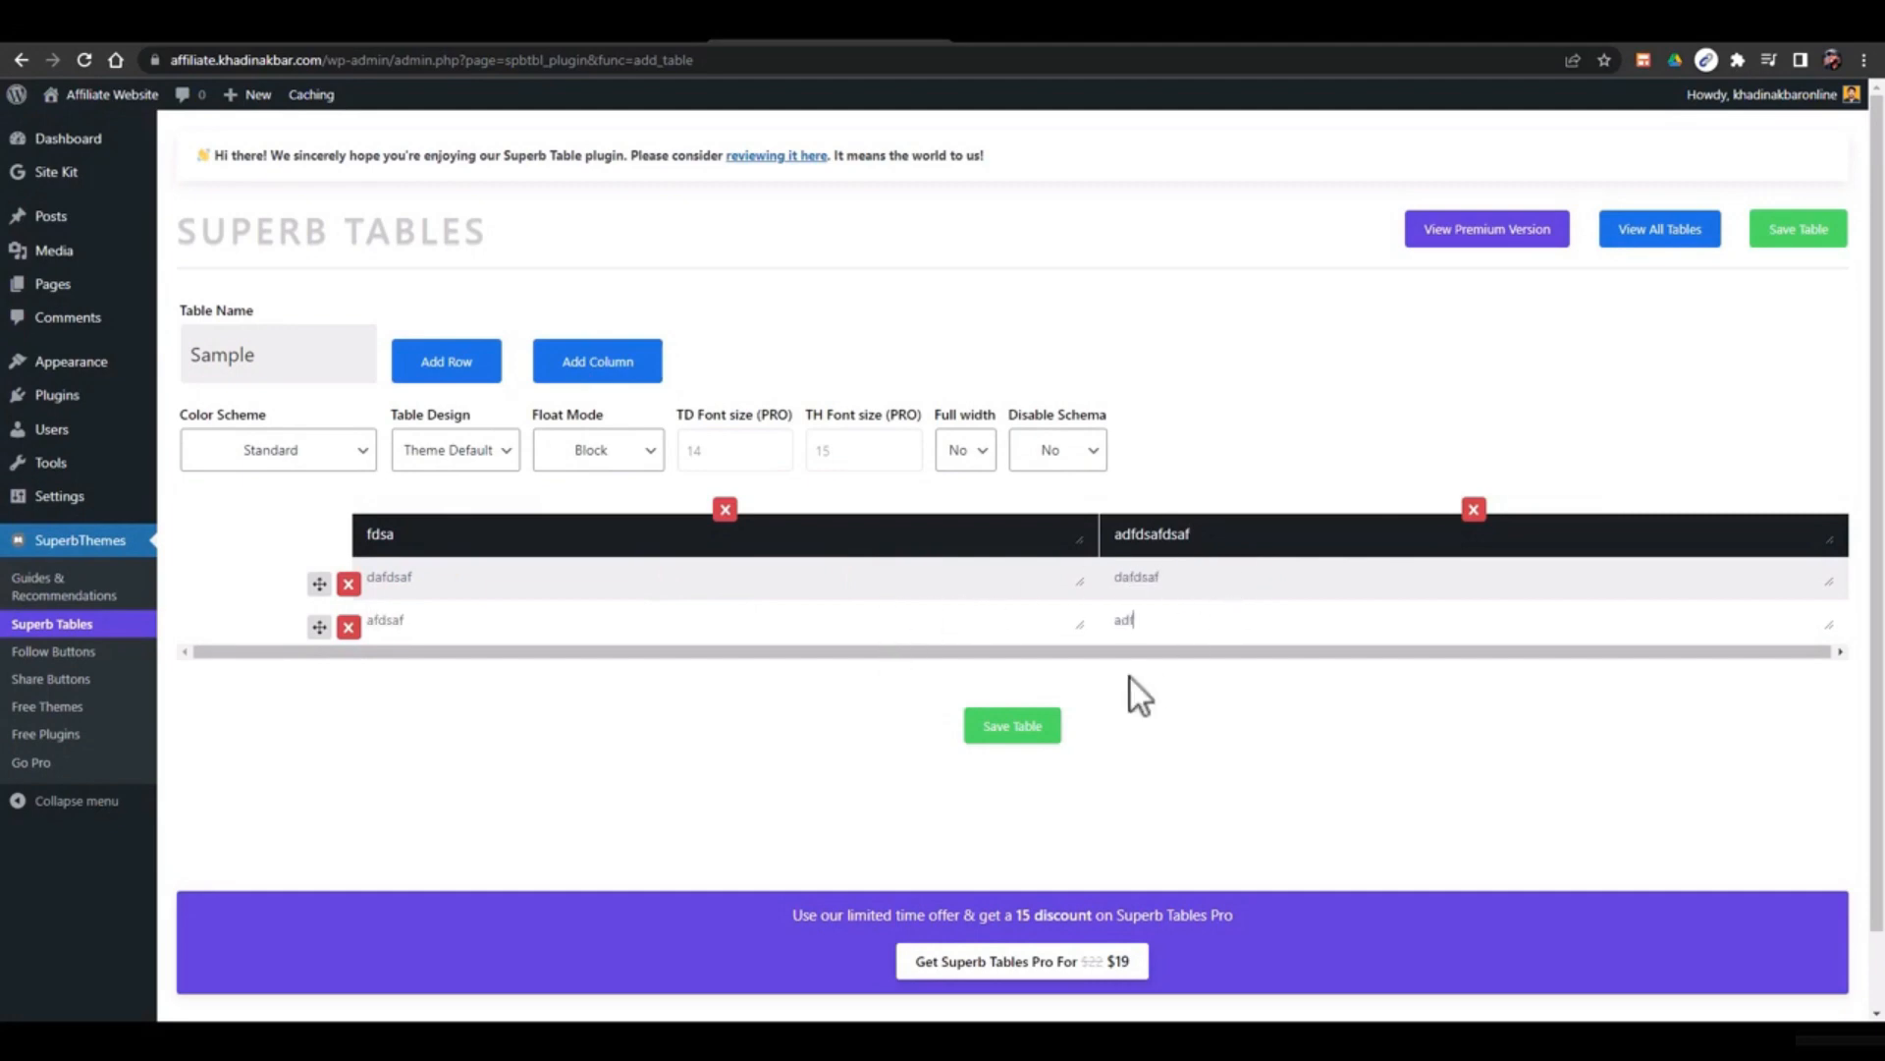
click(997, 729)
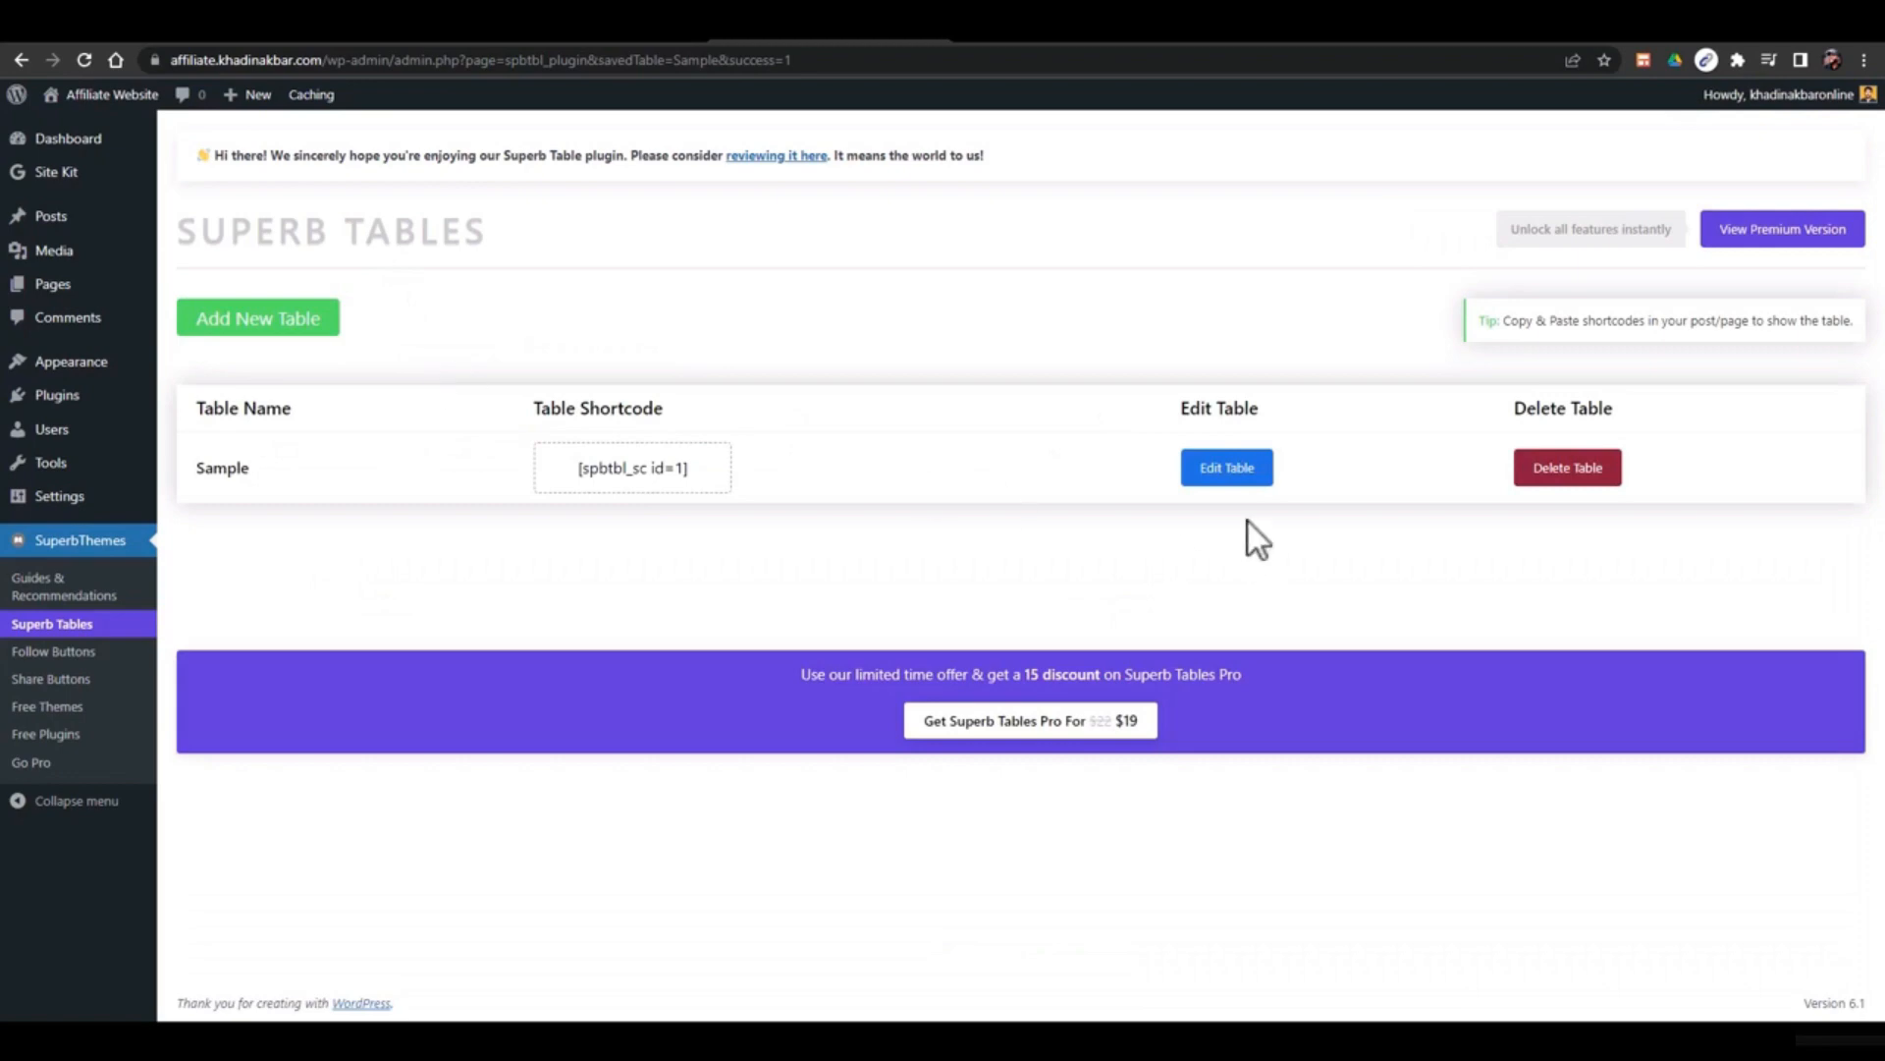
Select the shortcode [spbtbl_sc id=1] and go to Appearance > Theme Settings
triple_click(610, 476)
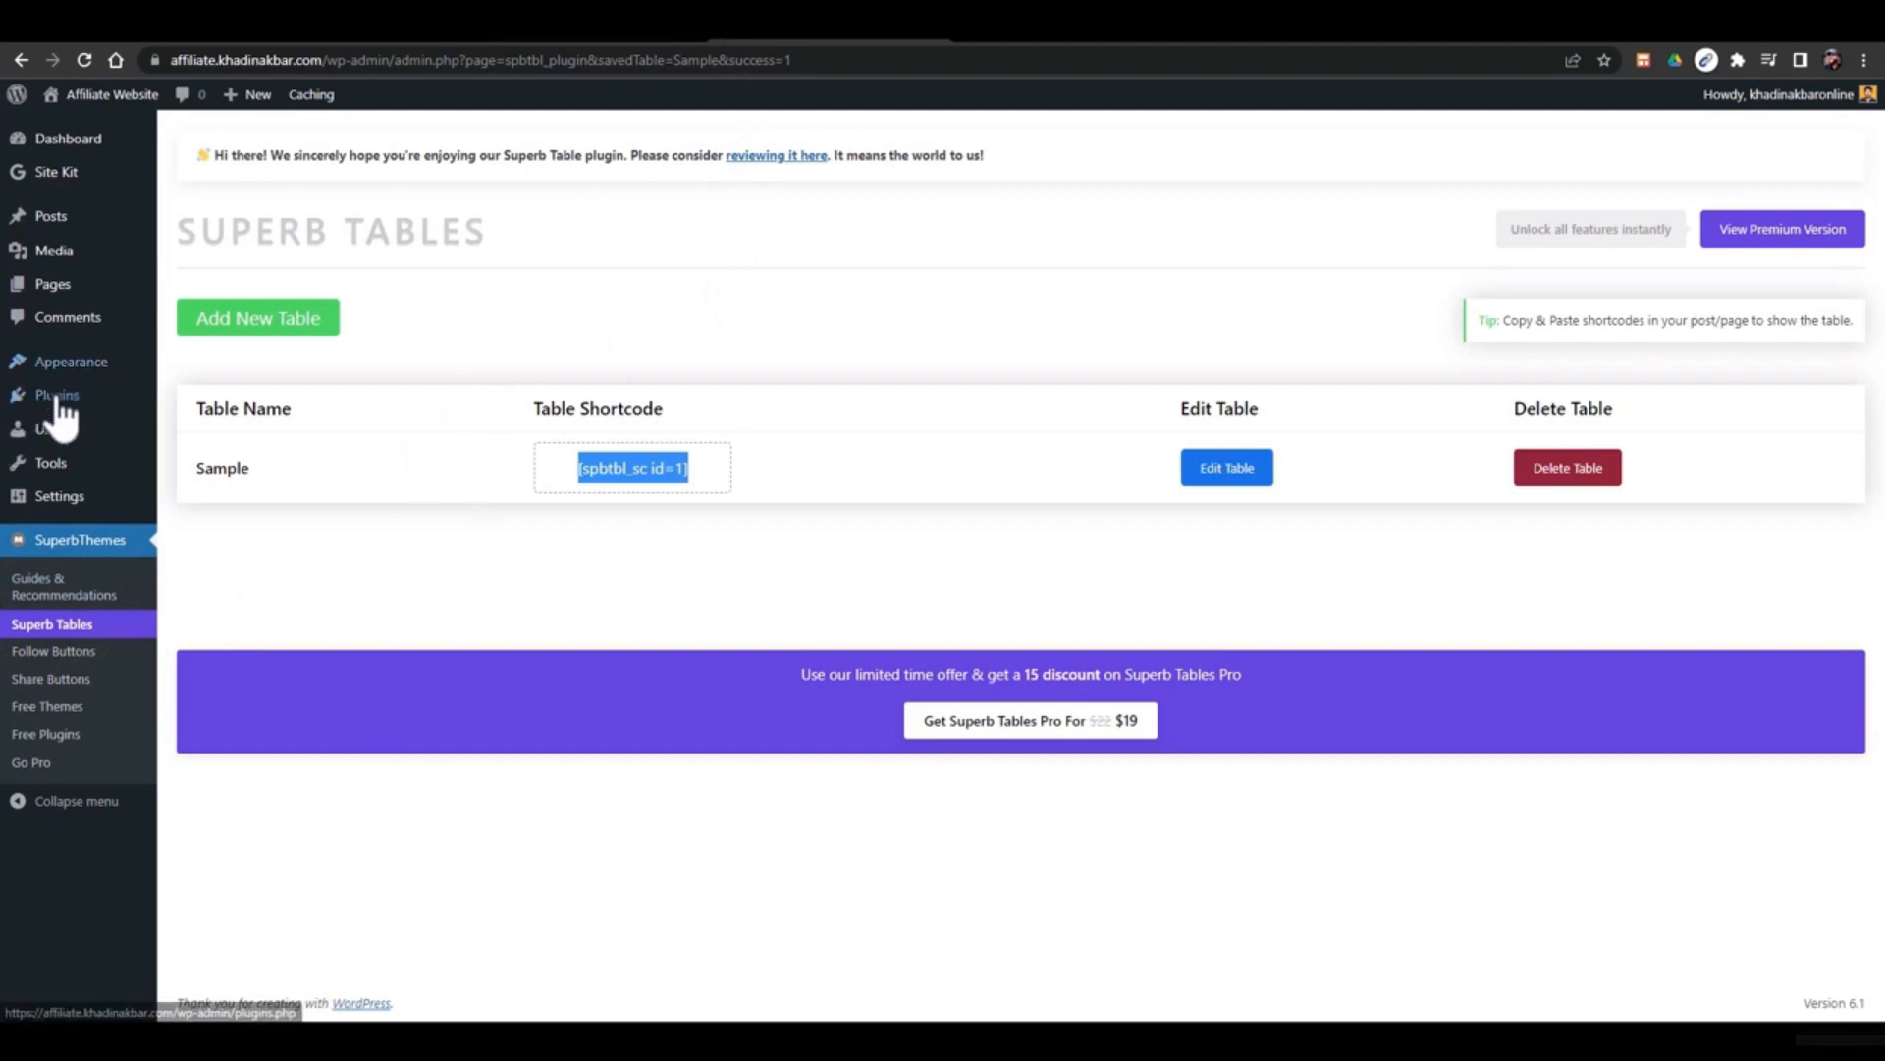
mouse_move(61, 363)
click(262, 393)
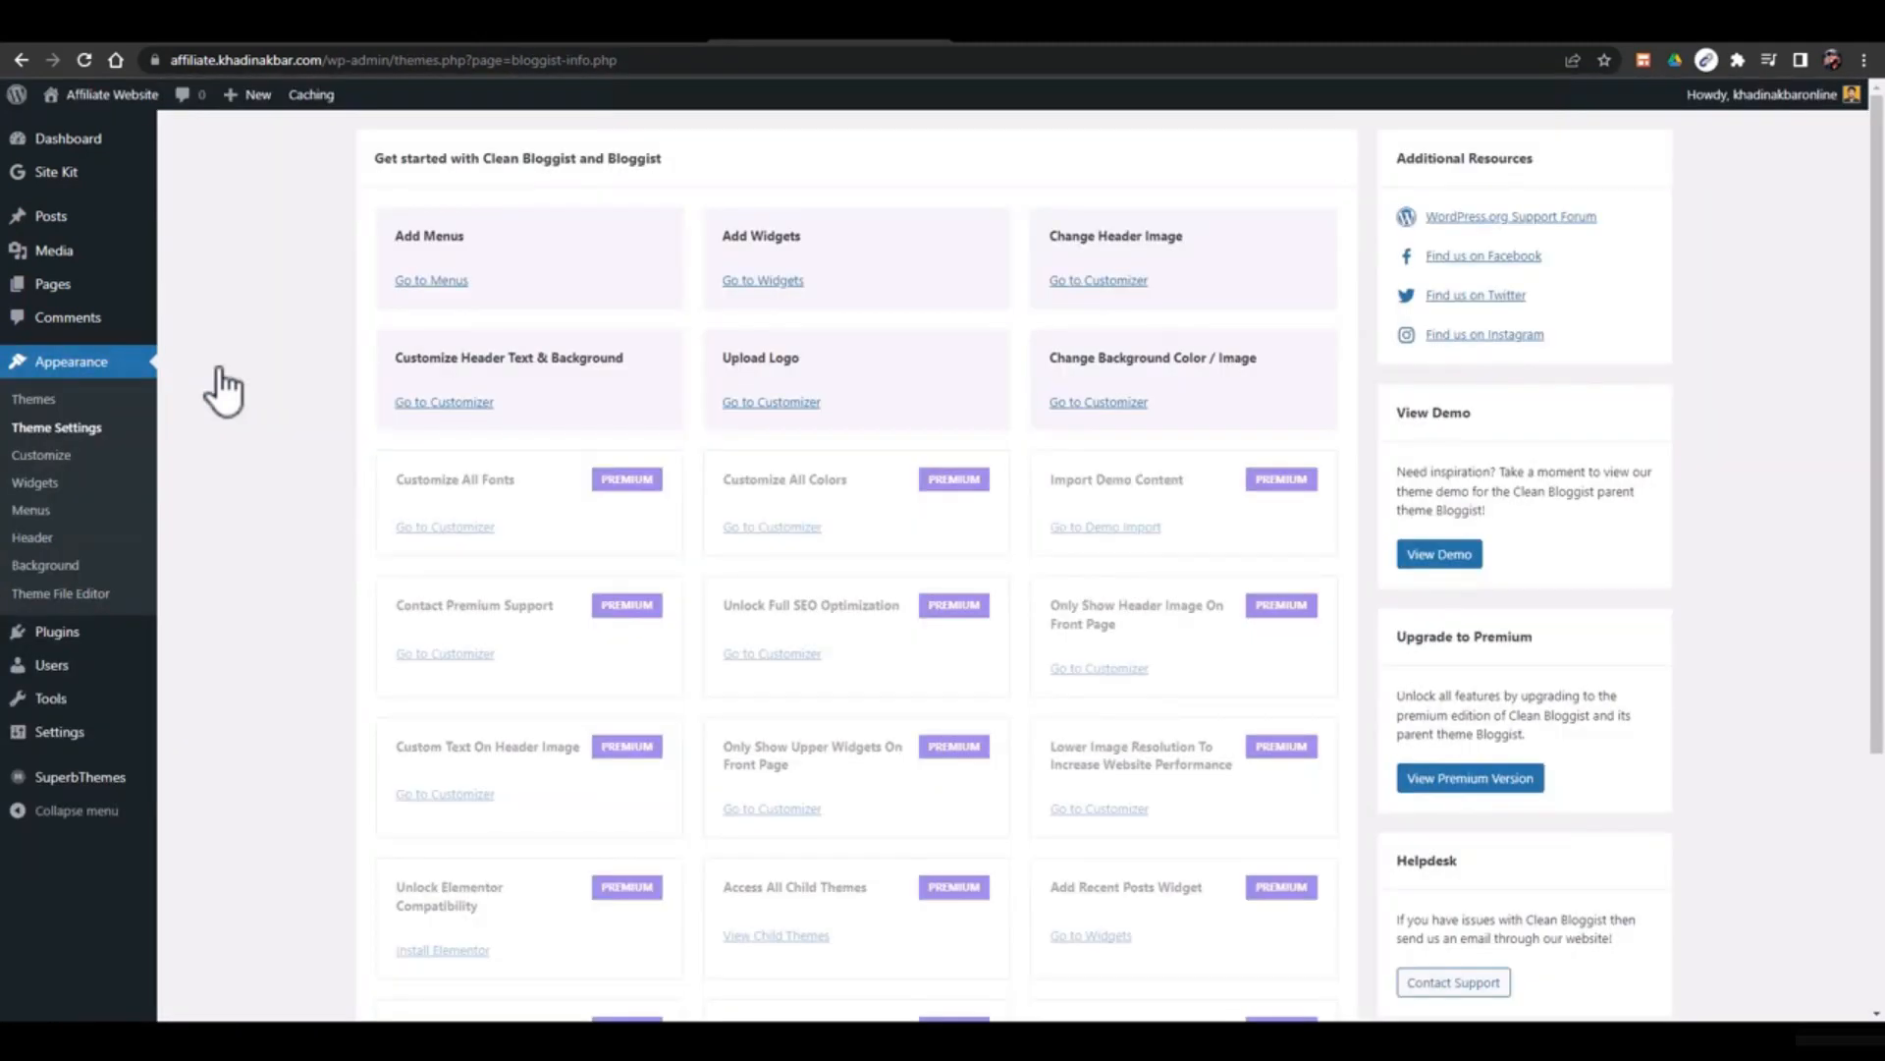
Open the Bloggist premium version page on superbthemes.com
click(1424, 780)
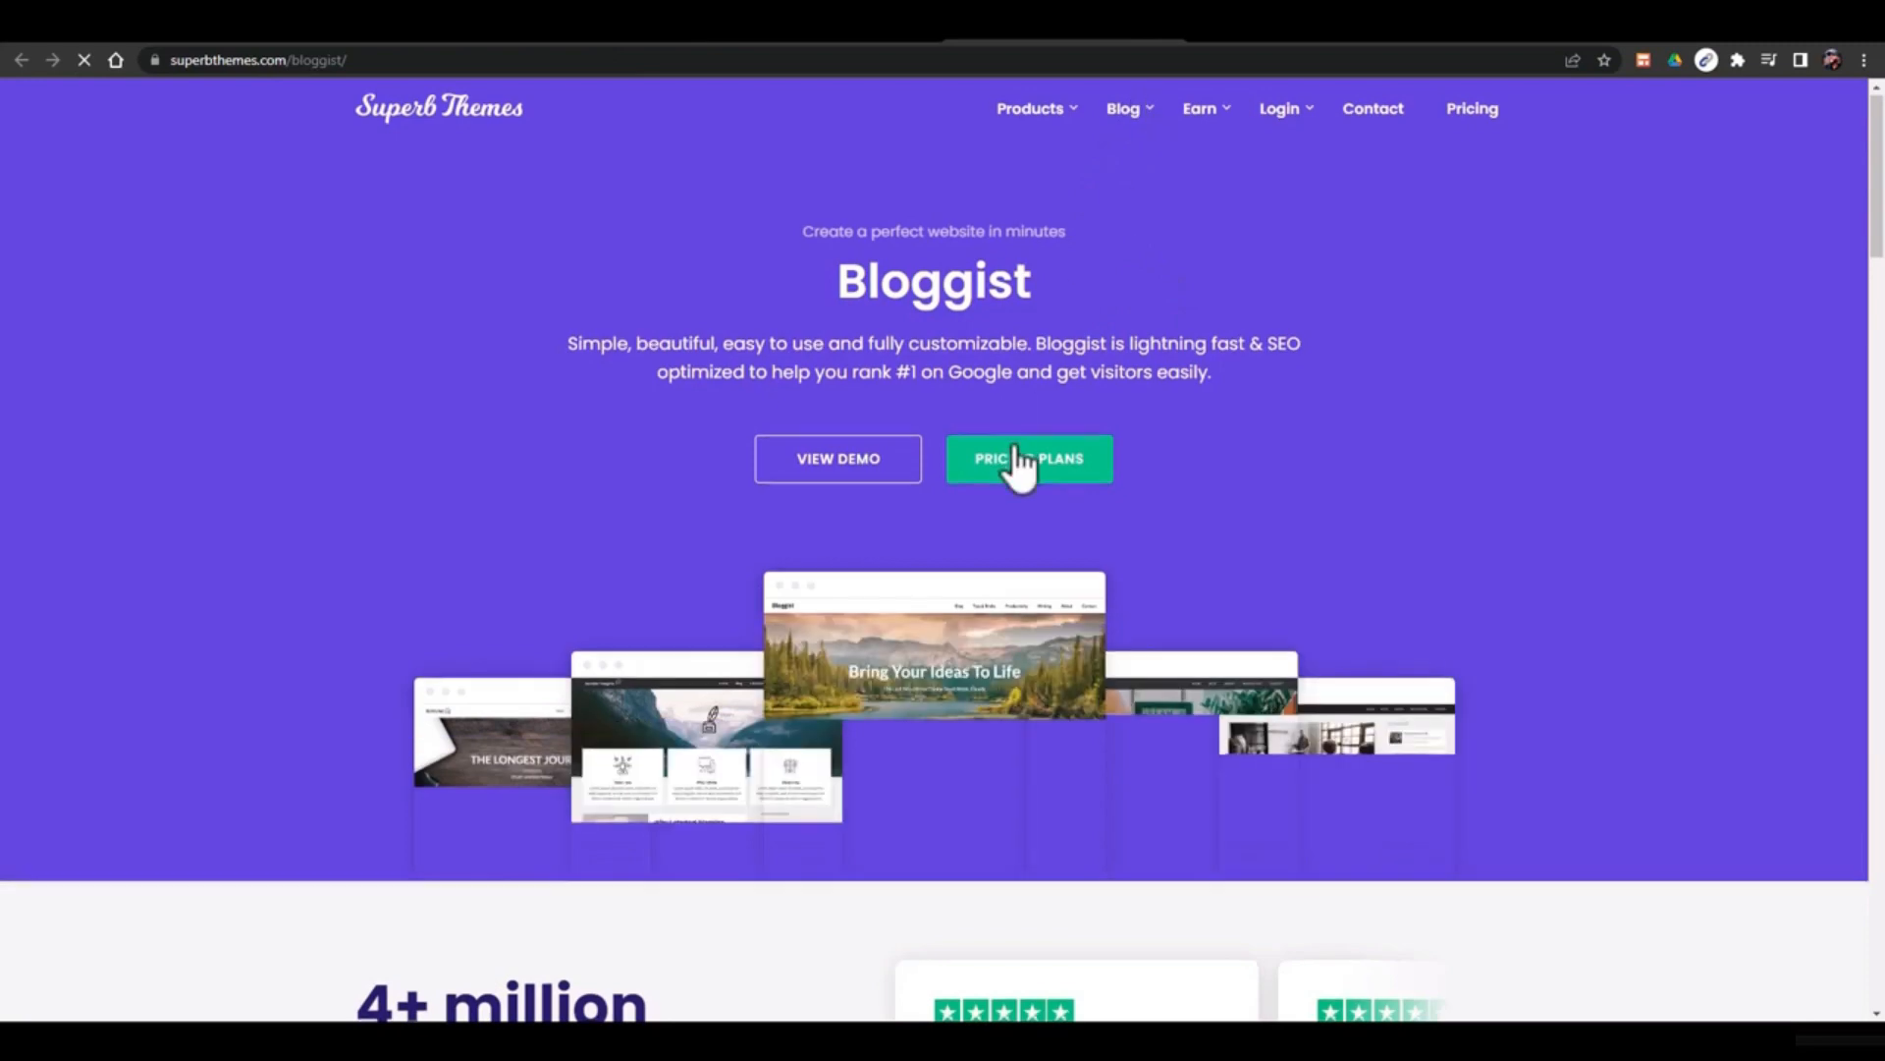
Jump to the Bloggist pricing plans and expand the full free-versus-premium feature list
click(1011, 462)
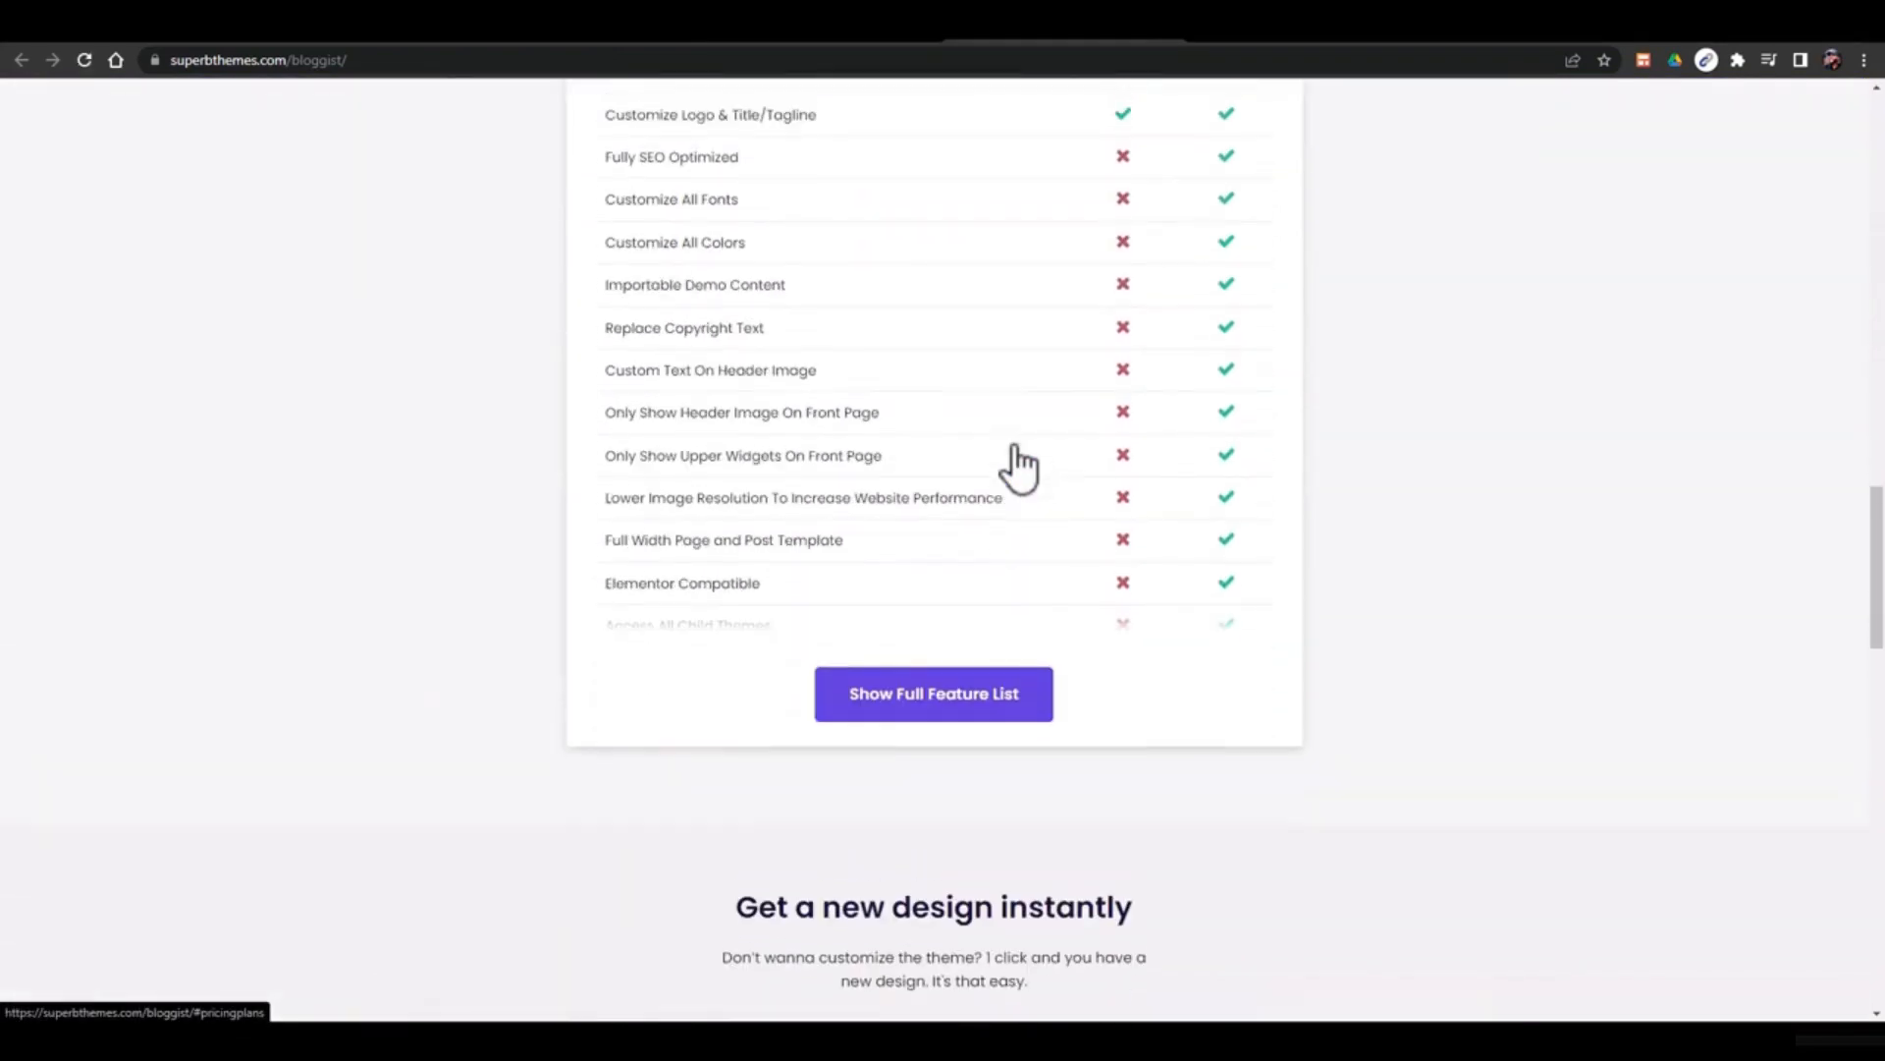
scroll(1011, 462, up, 2)
click(934, 923)
scroll(939, 752, down, 4)
scroll(938, 748, up, 5)
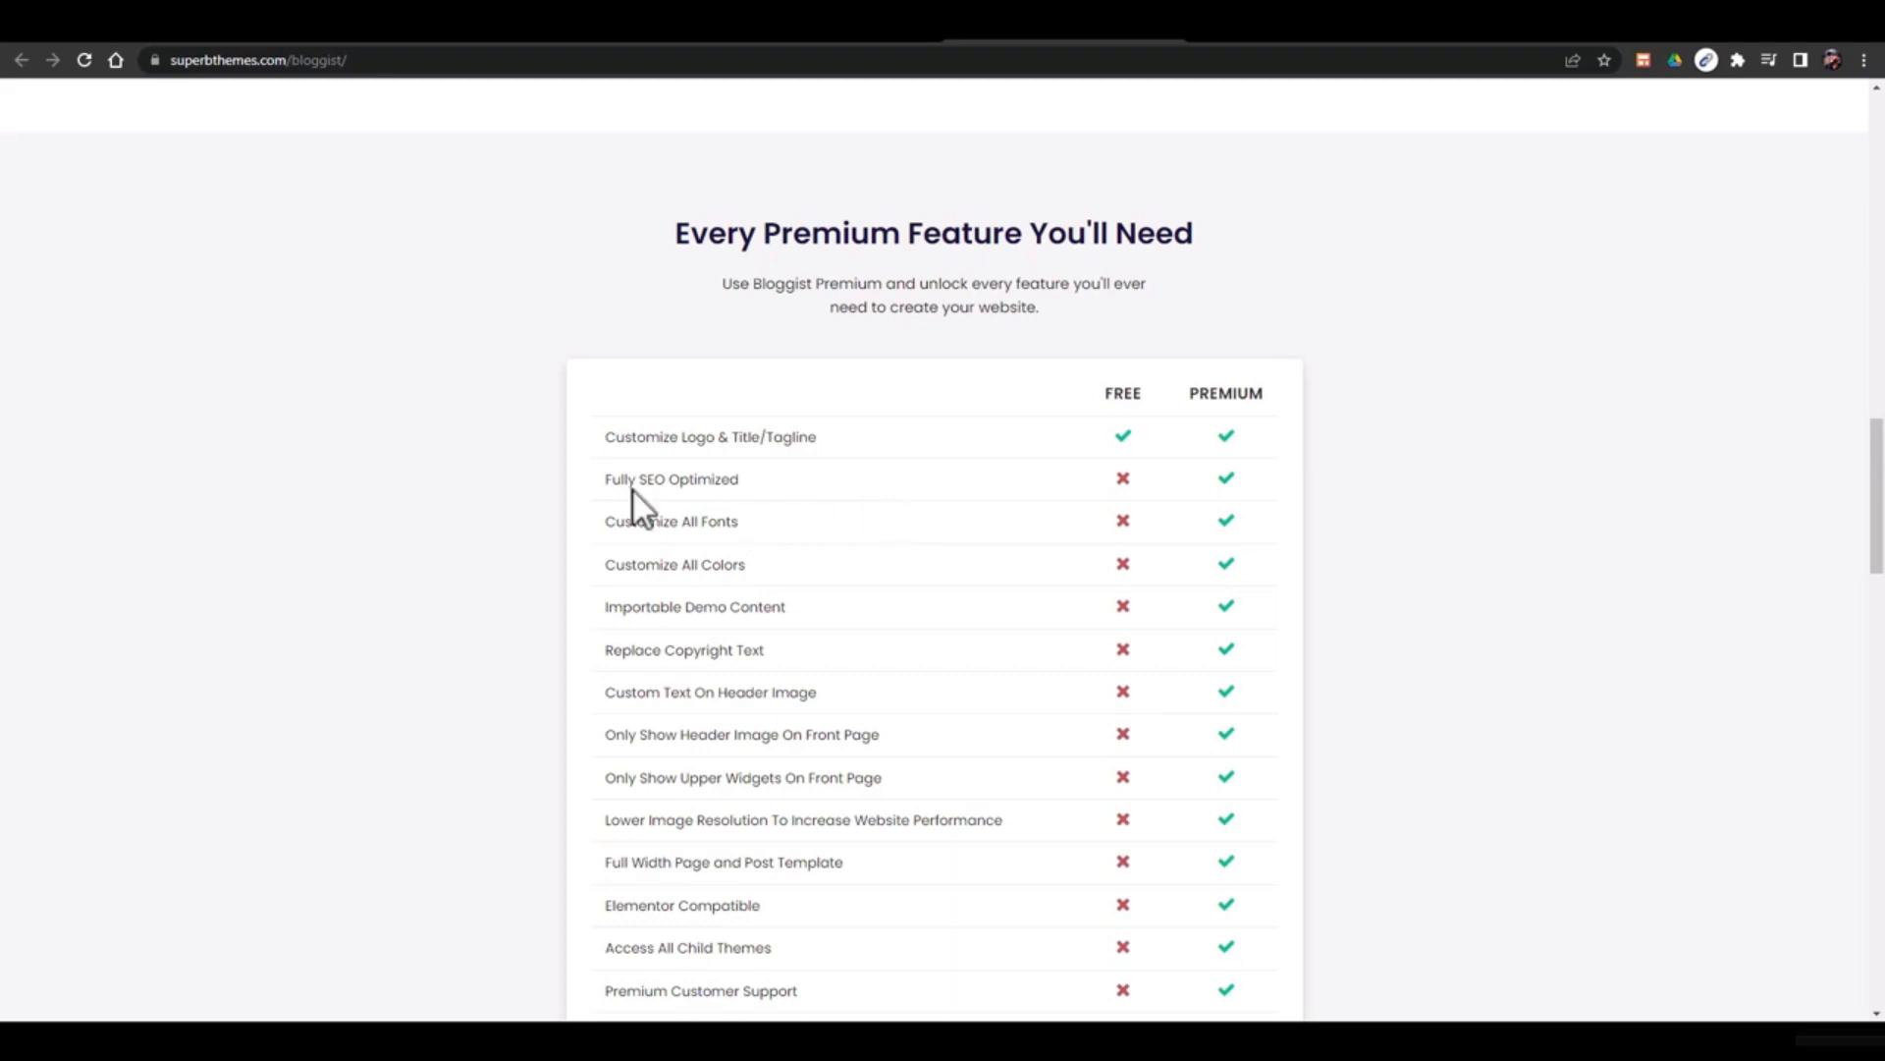
Highlight premium-only features like Fully SEO Optimized, Customize All Colors and Importable Demo Content
drag(604, 479, 776, 503)
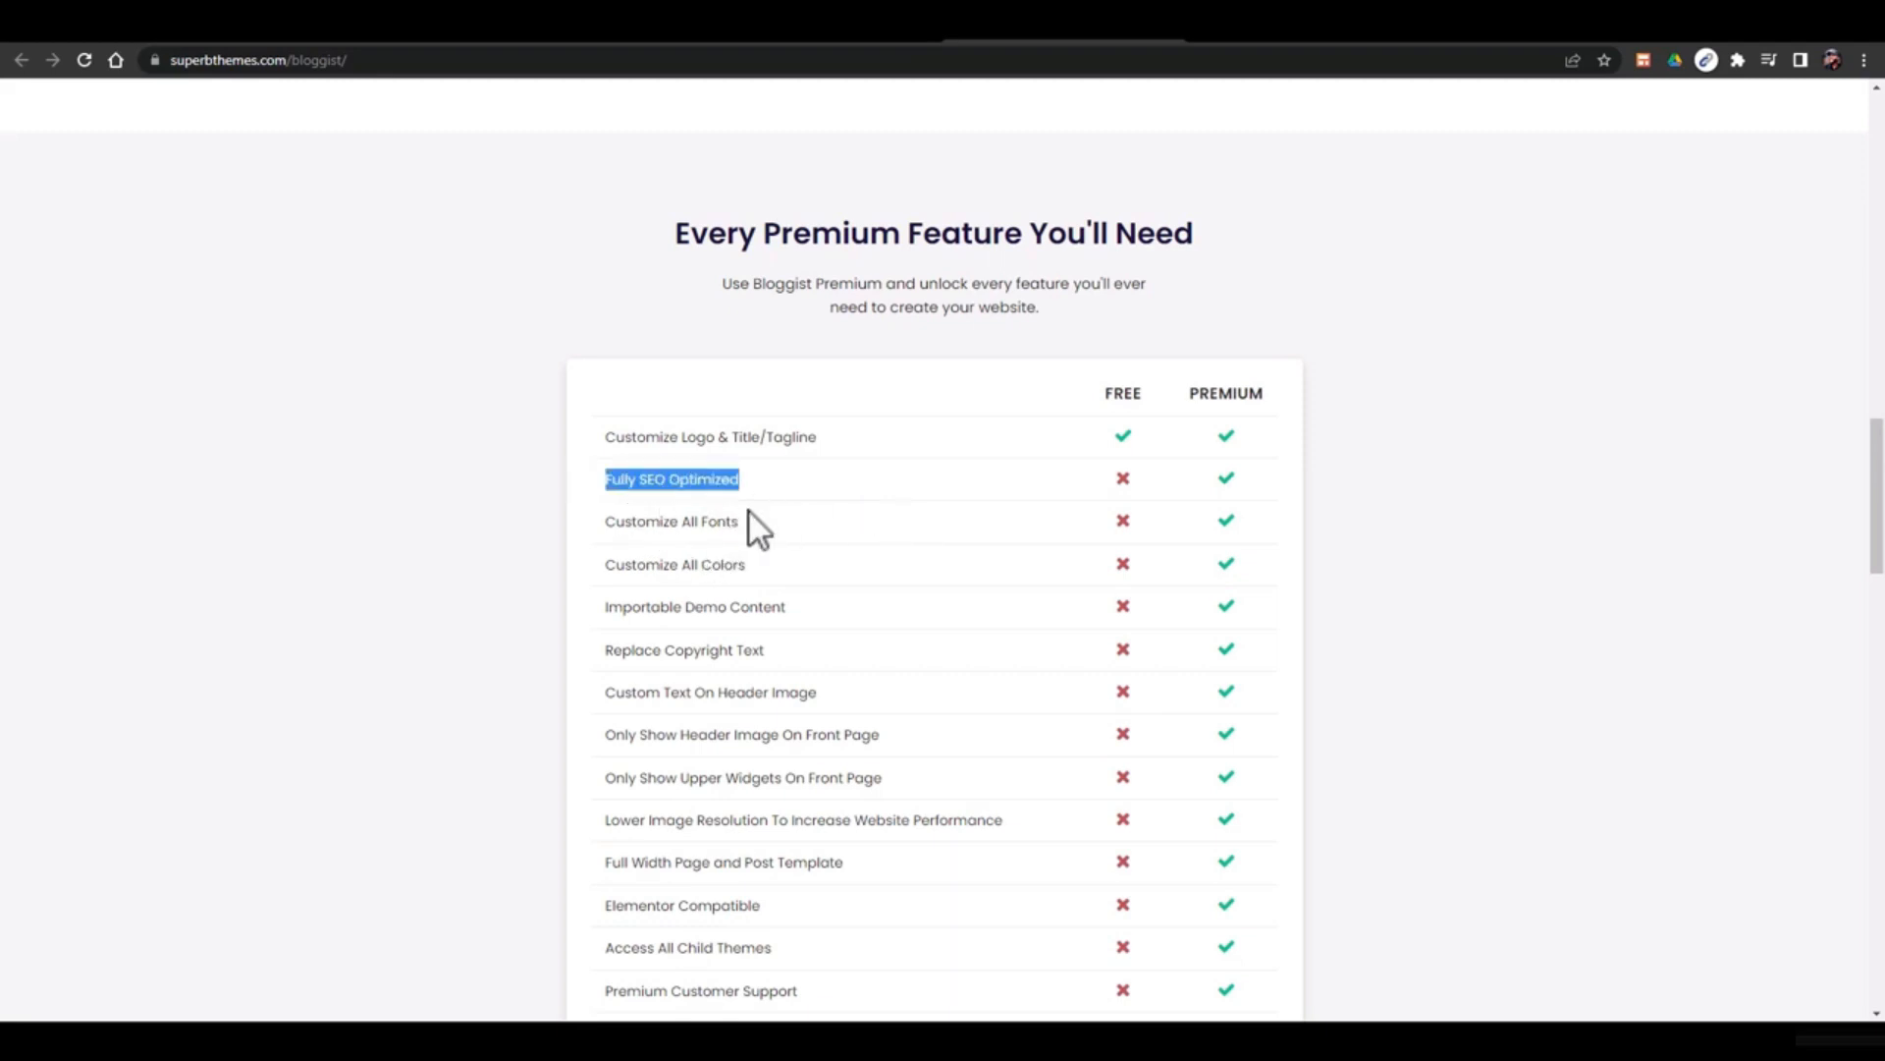
scroll(821, 519, up, 4)
scroll(821, 519, down, 3)
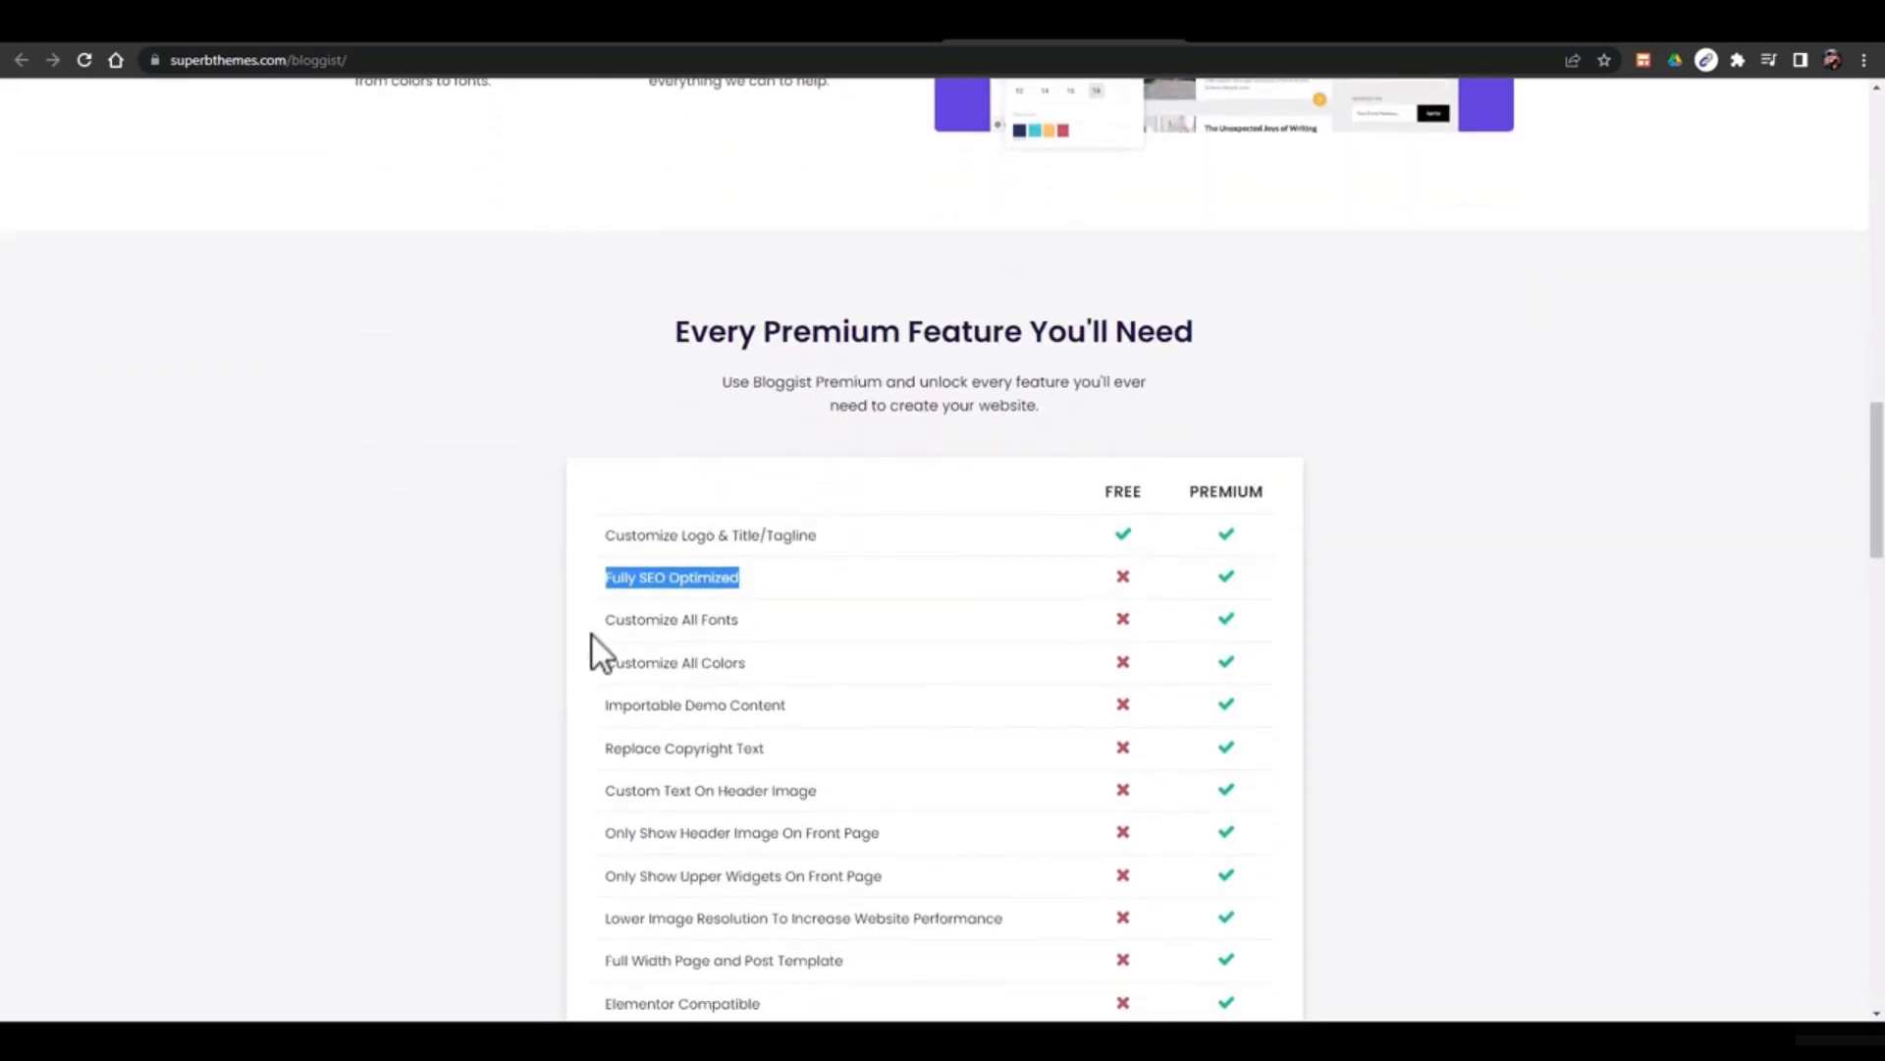
drag(597, 630, 757, 673)
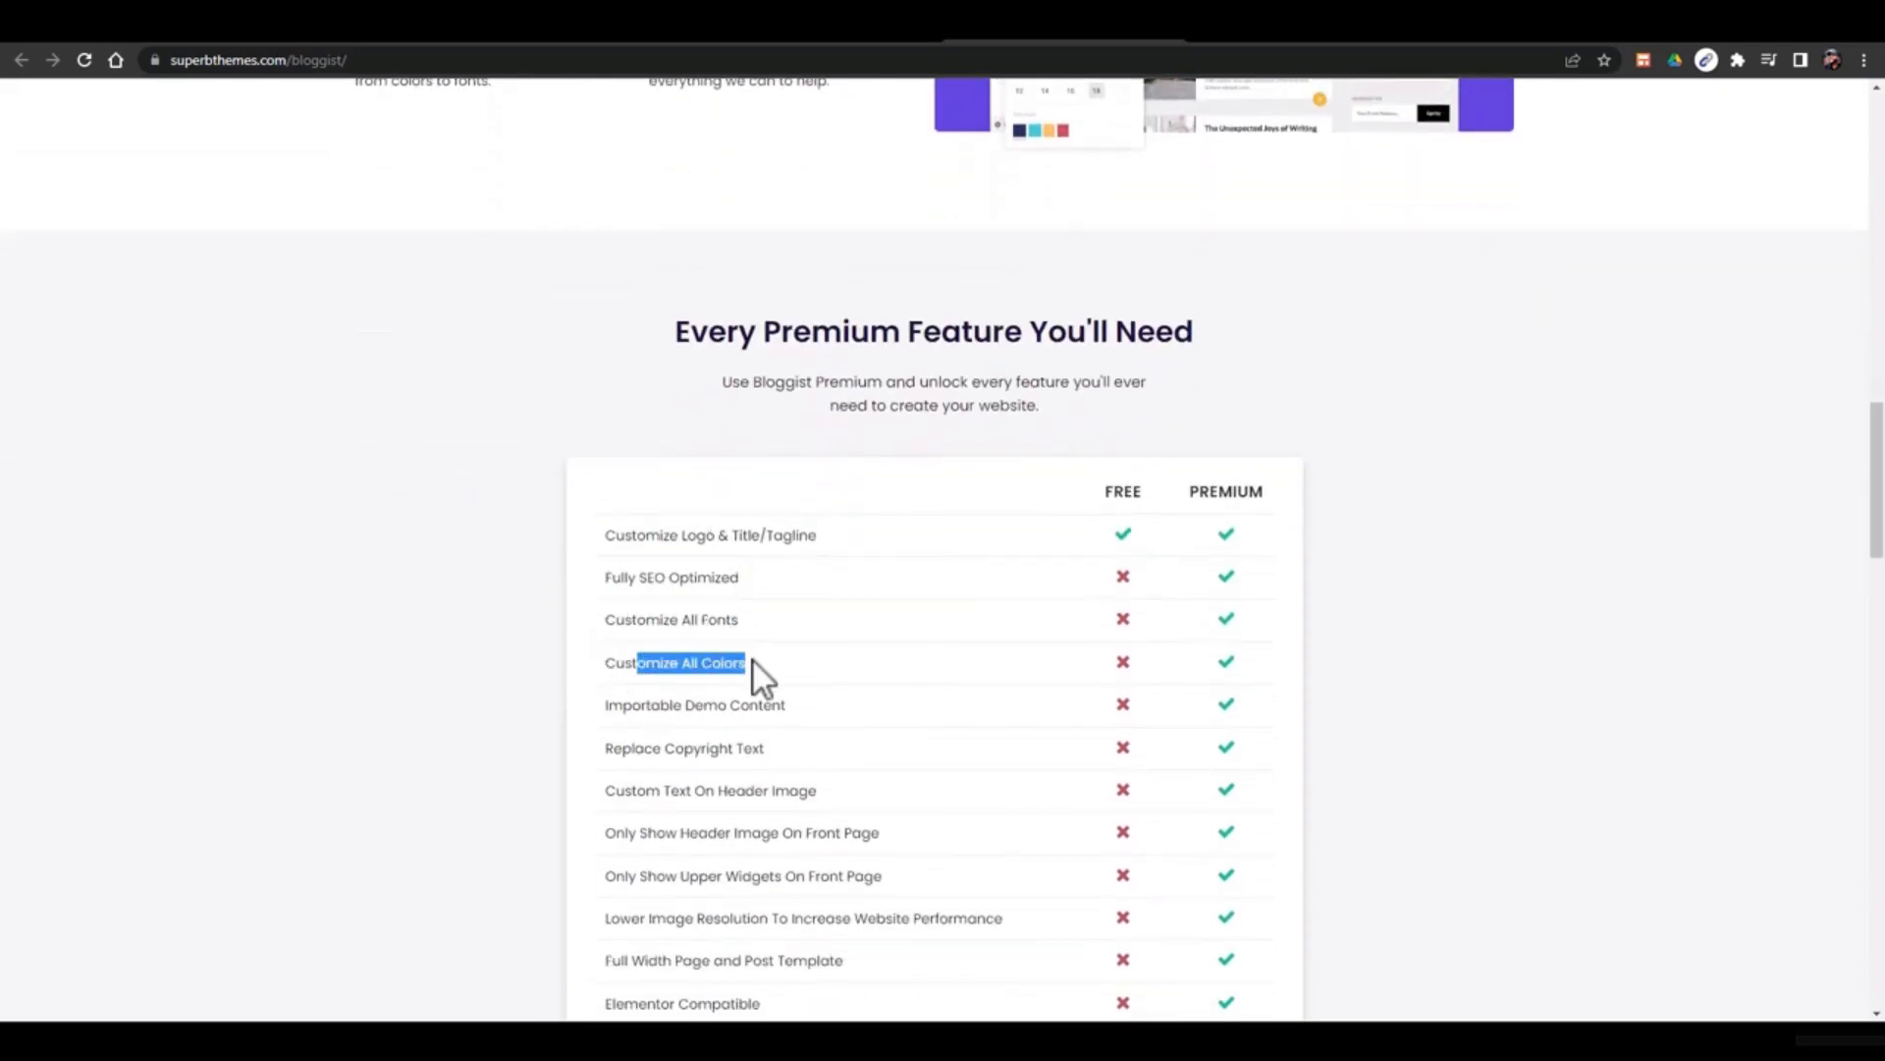
scroll(727, 687, down, 2)
drag(641, 508, 742, 504)
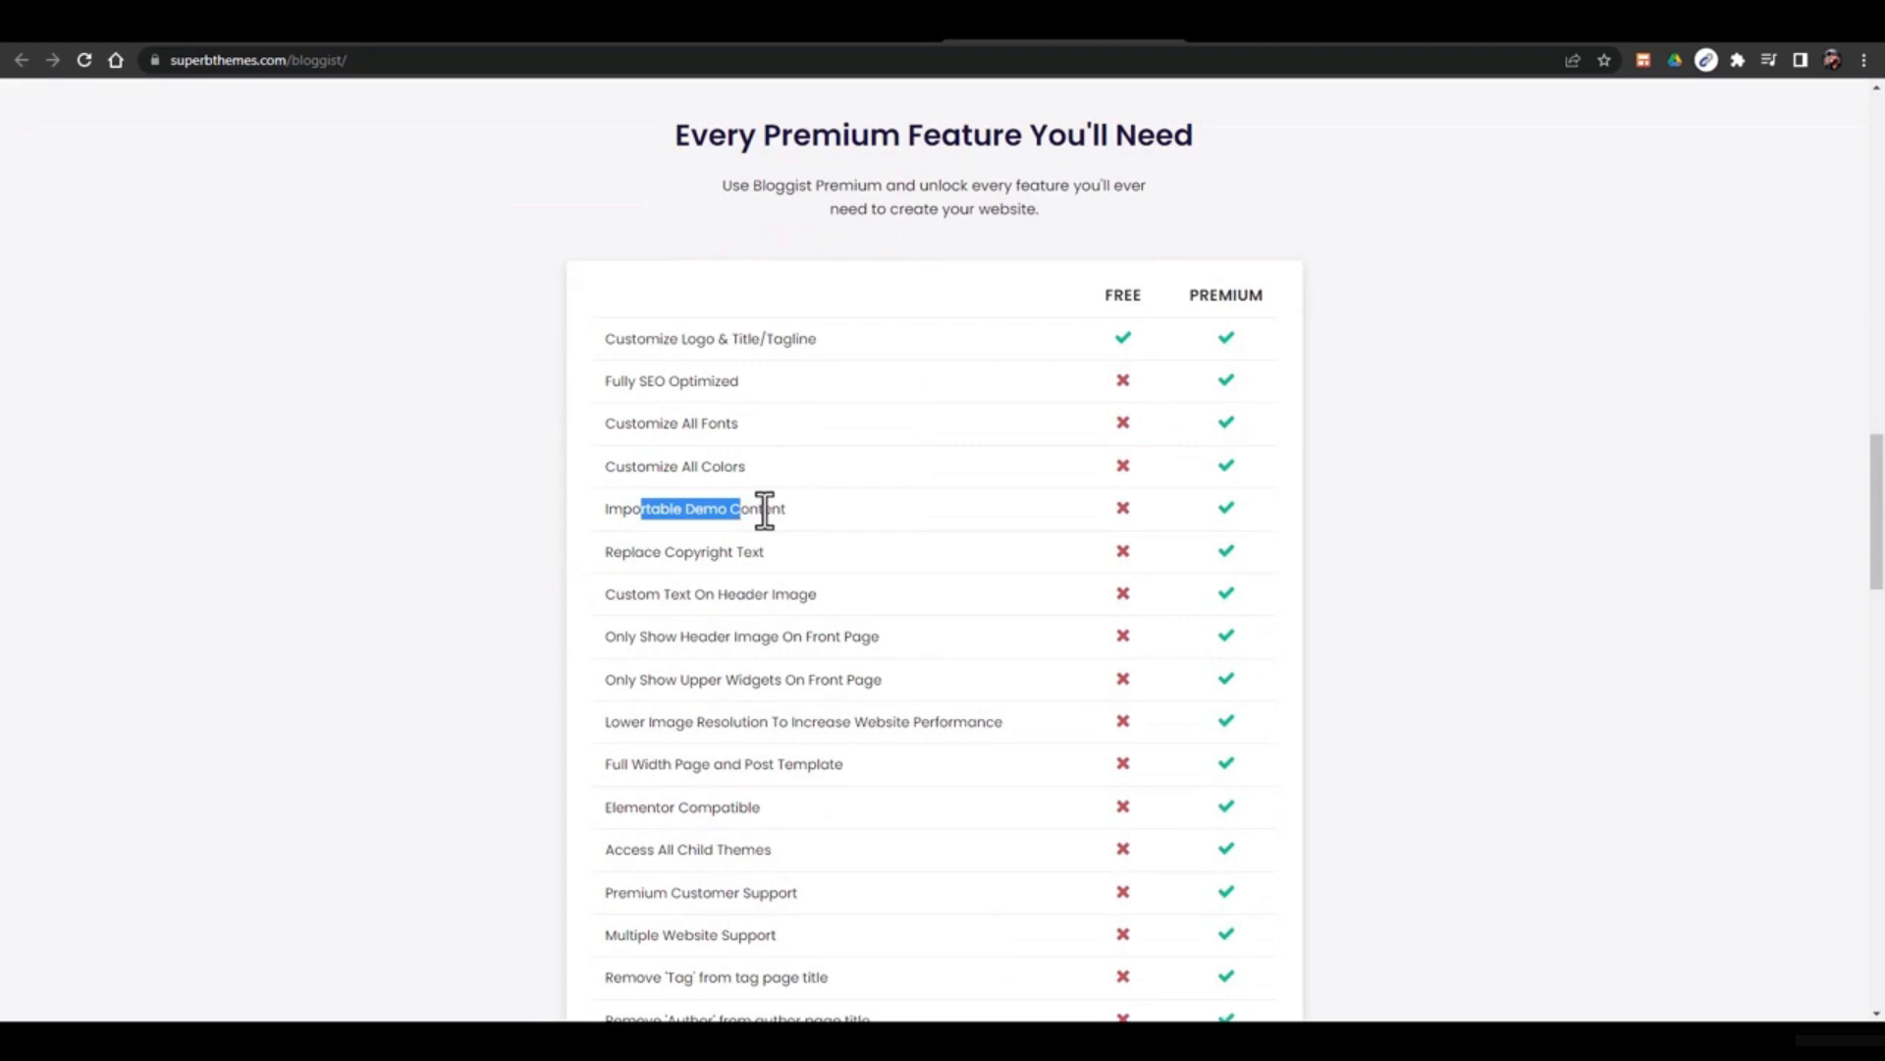
triple_click(783, 515)
scroll(786, 517, down, 1)
scroll(786, 518, up, 20)
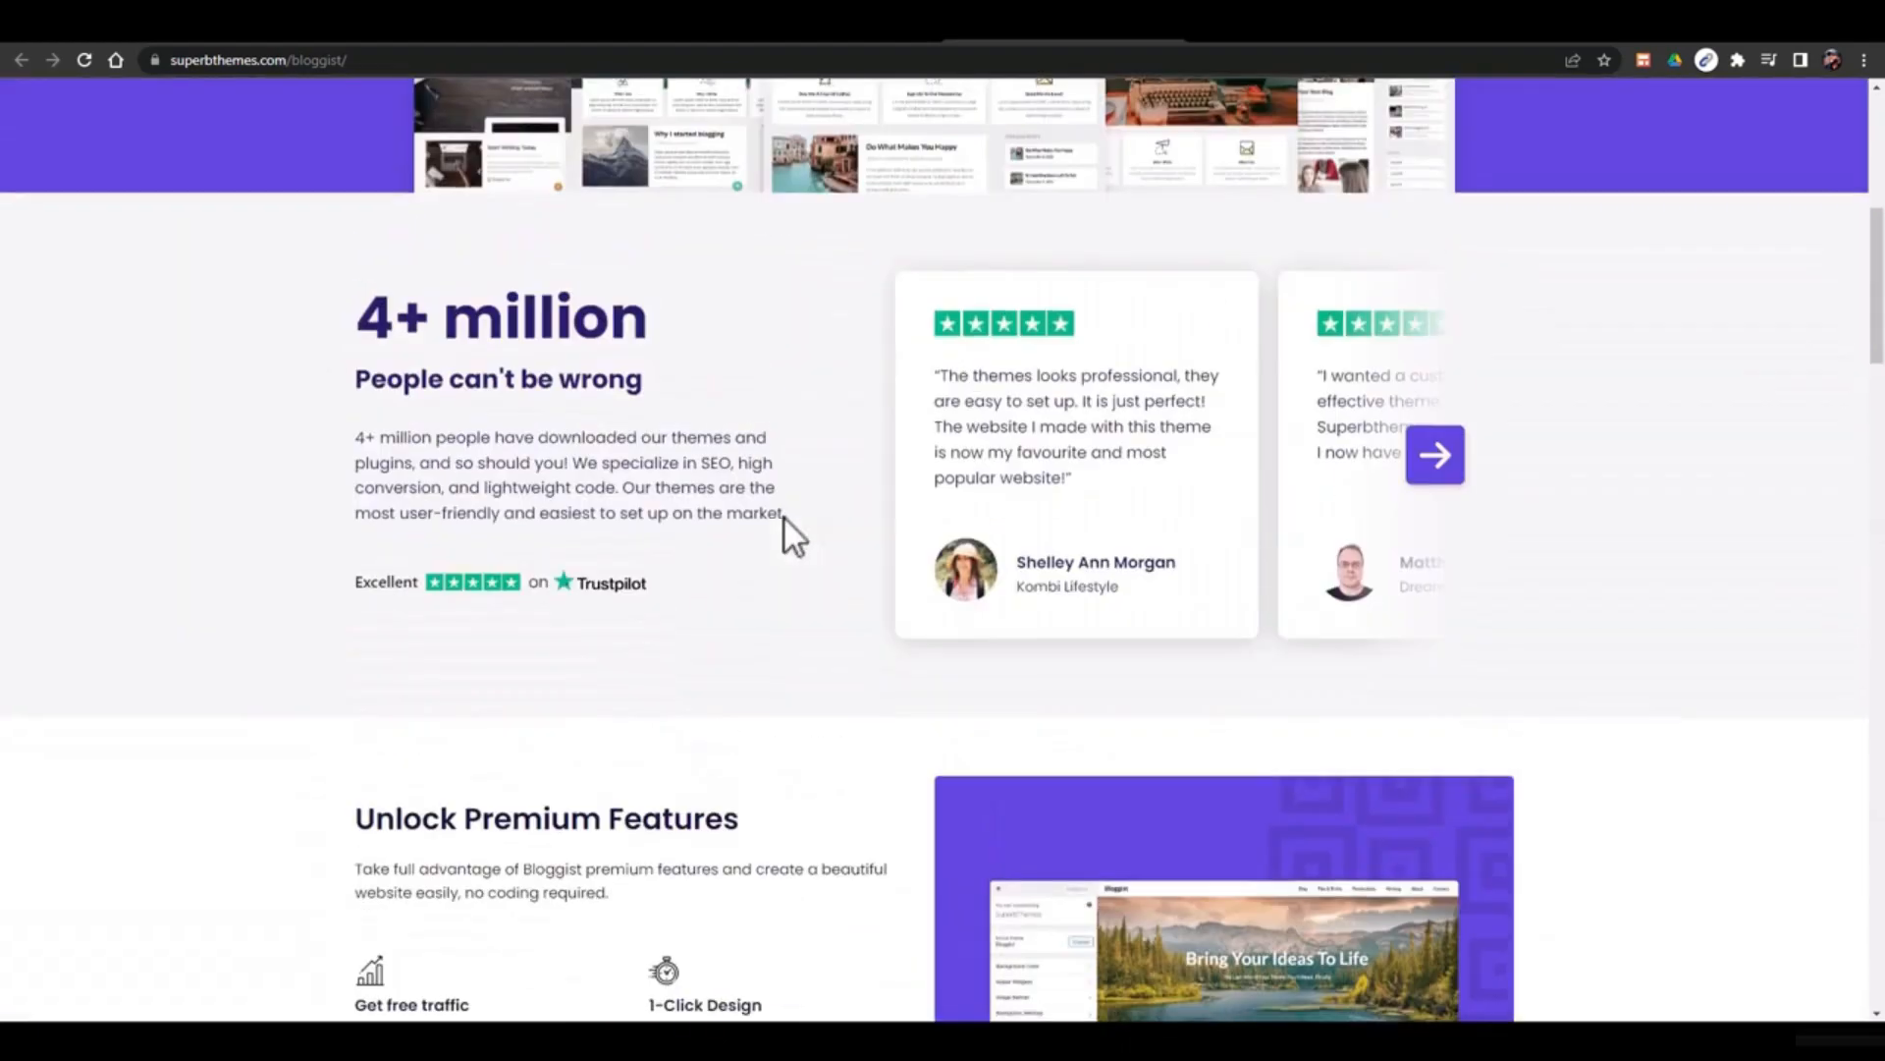
right_click(866, 481)
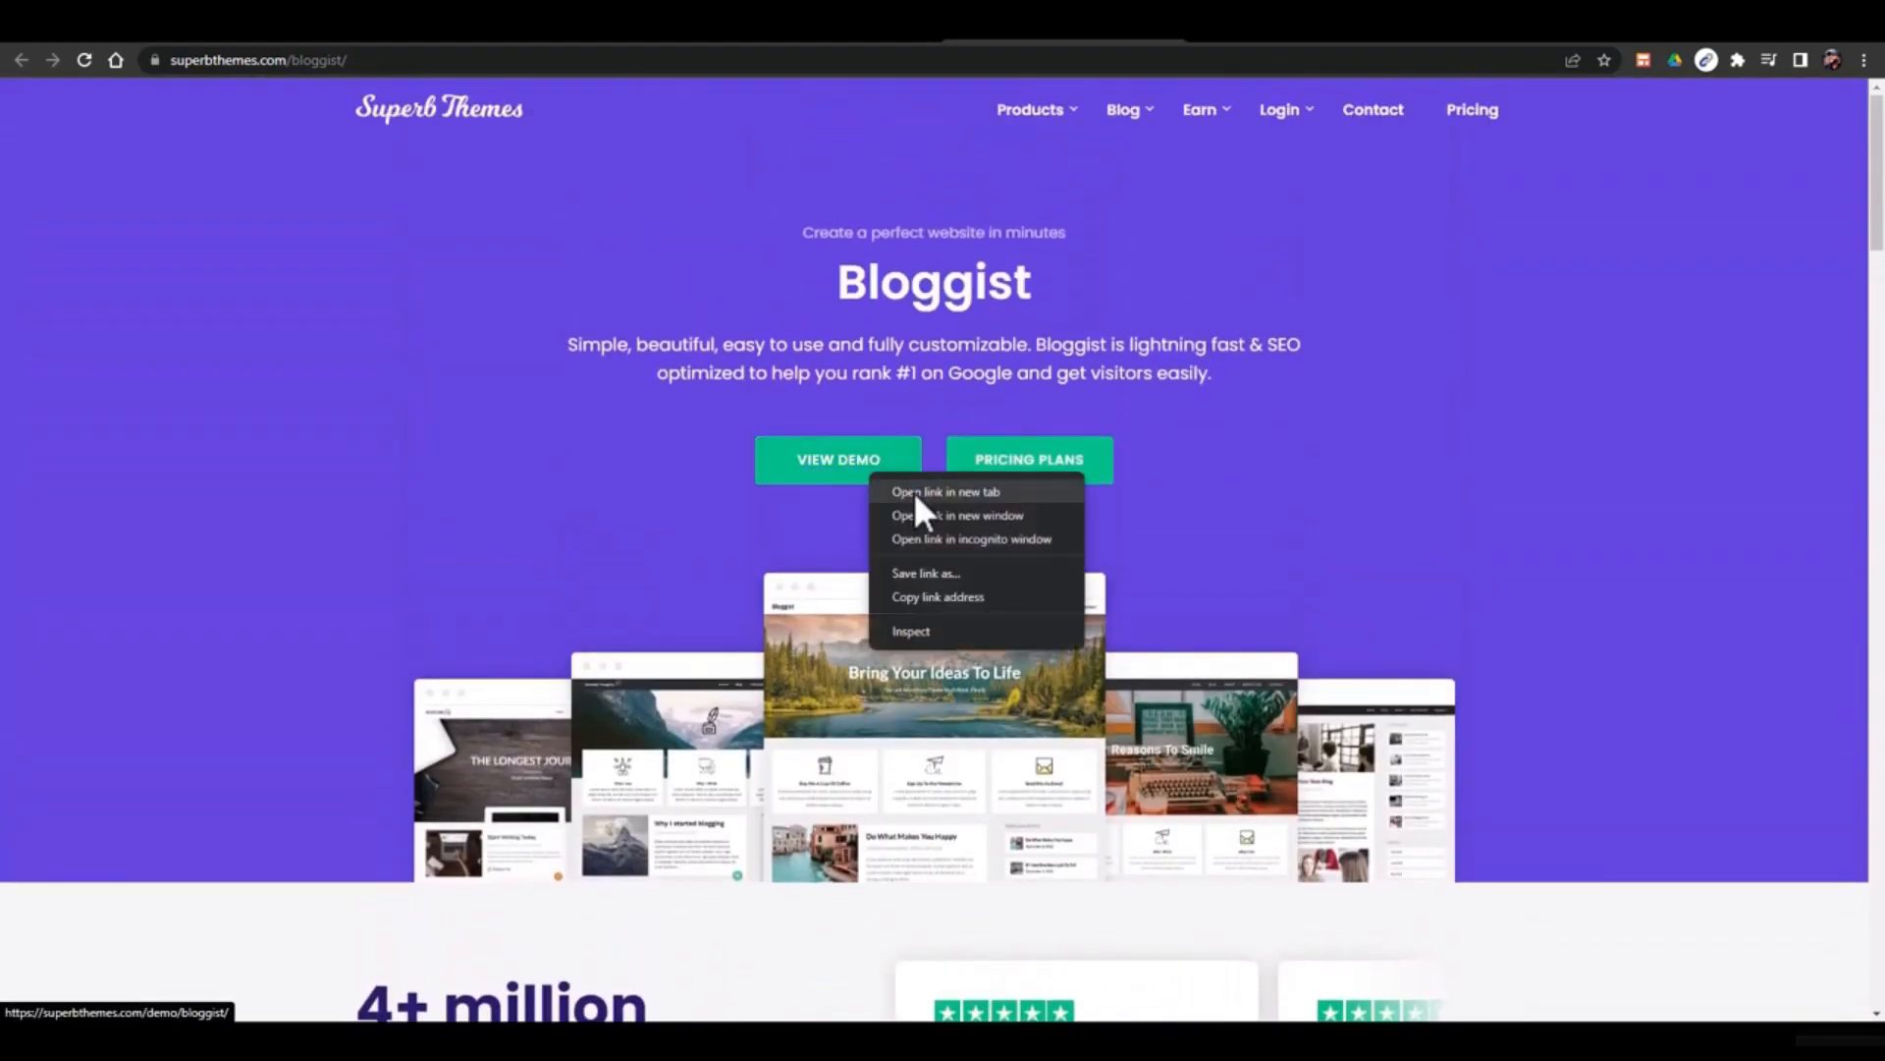
Preview the Bloggist demo blog in a new tab, then return to the Bloggist theme page
click(914, 491)
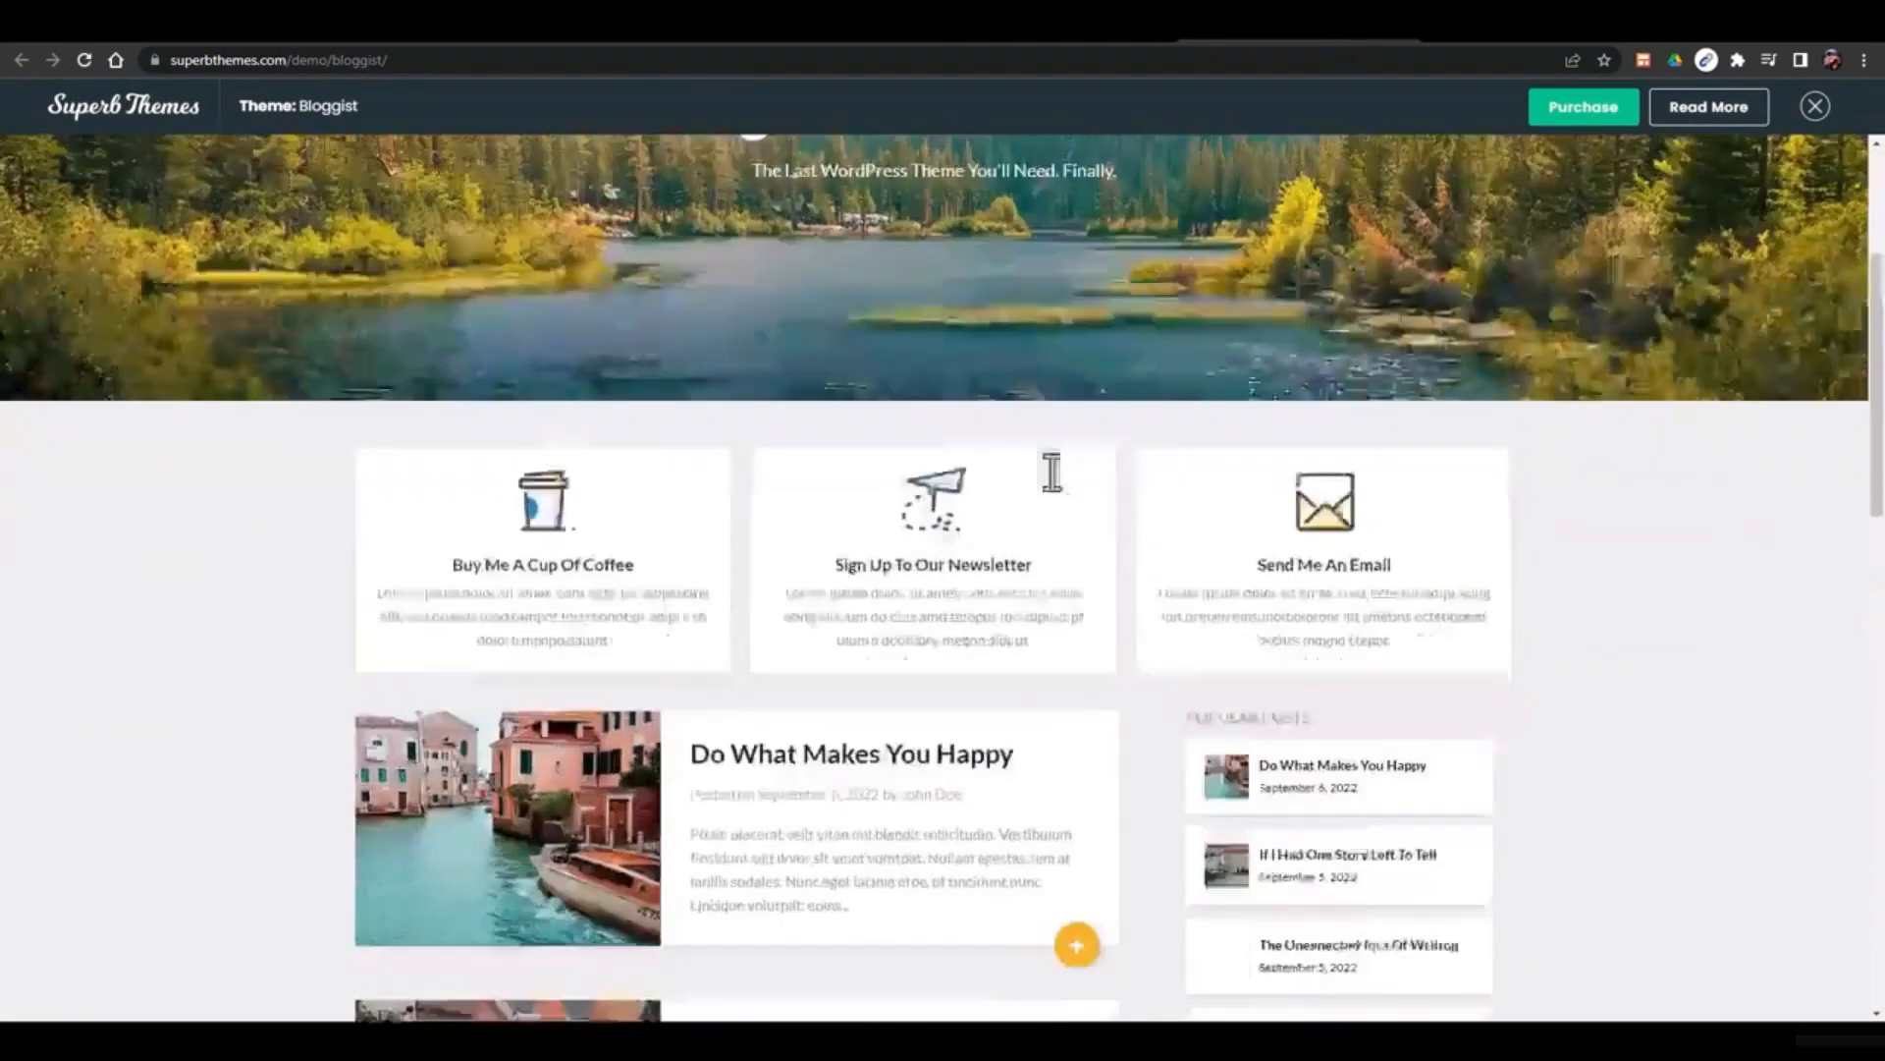
scroll(1051, 479, down, 8)
scroll(1051, 480, up, 2)
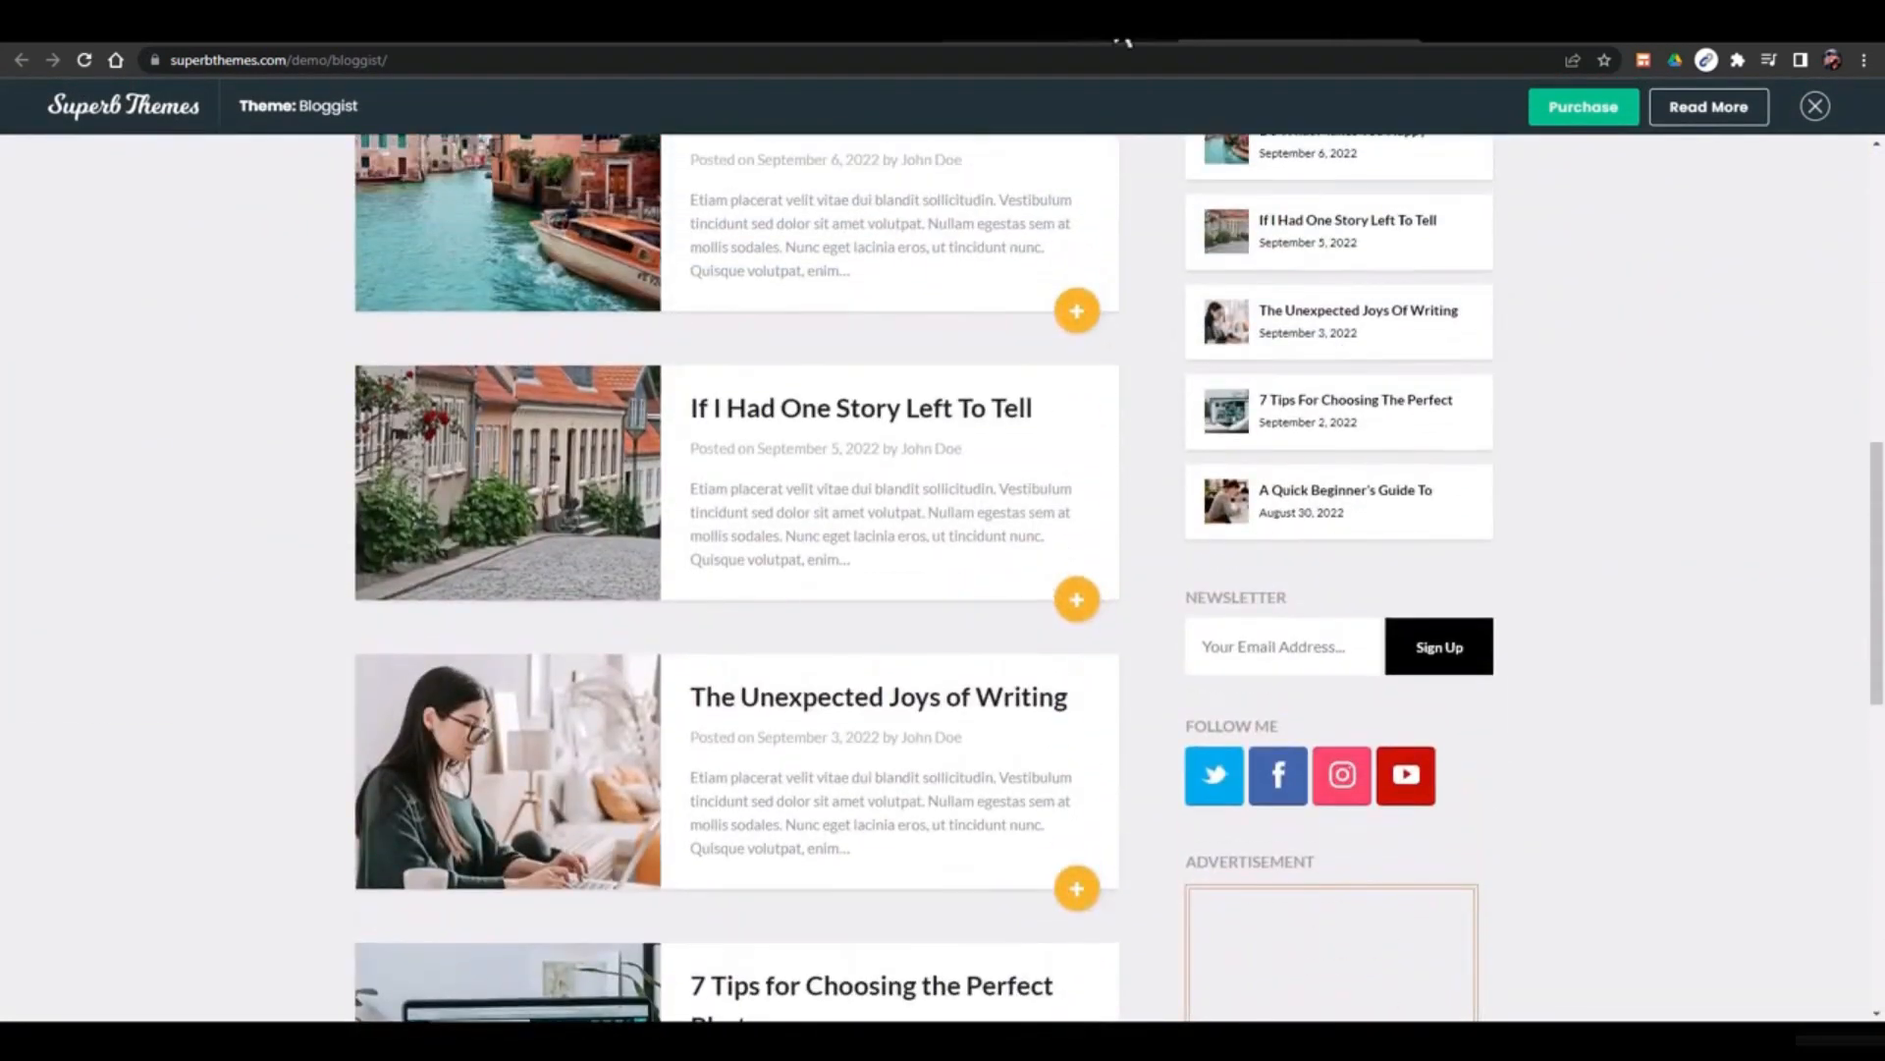
click(1119, 40)
scroll(947, 731, down, 17)
scroll(946, 731, down, 6)
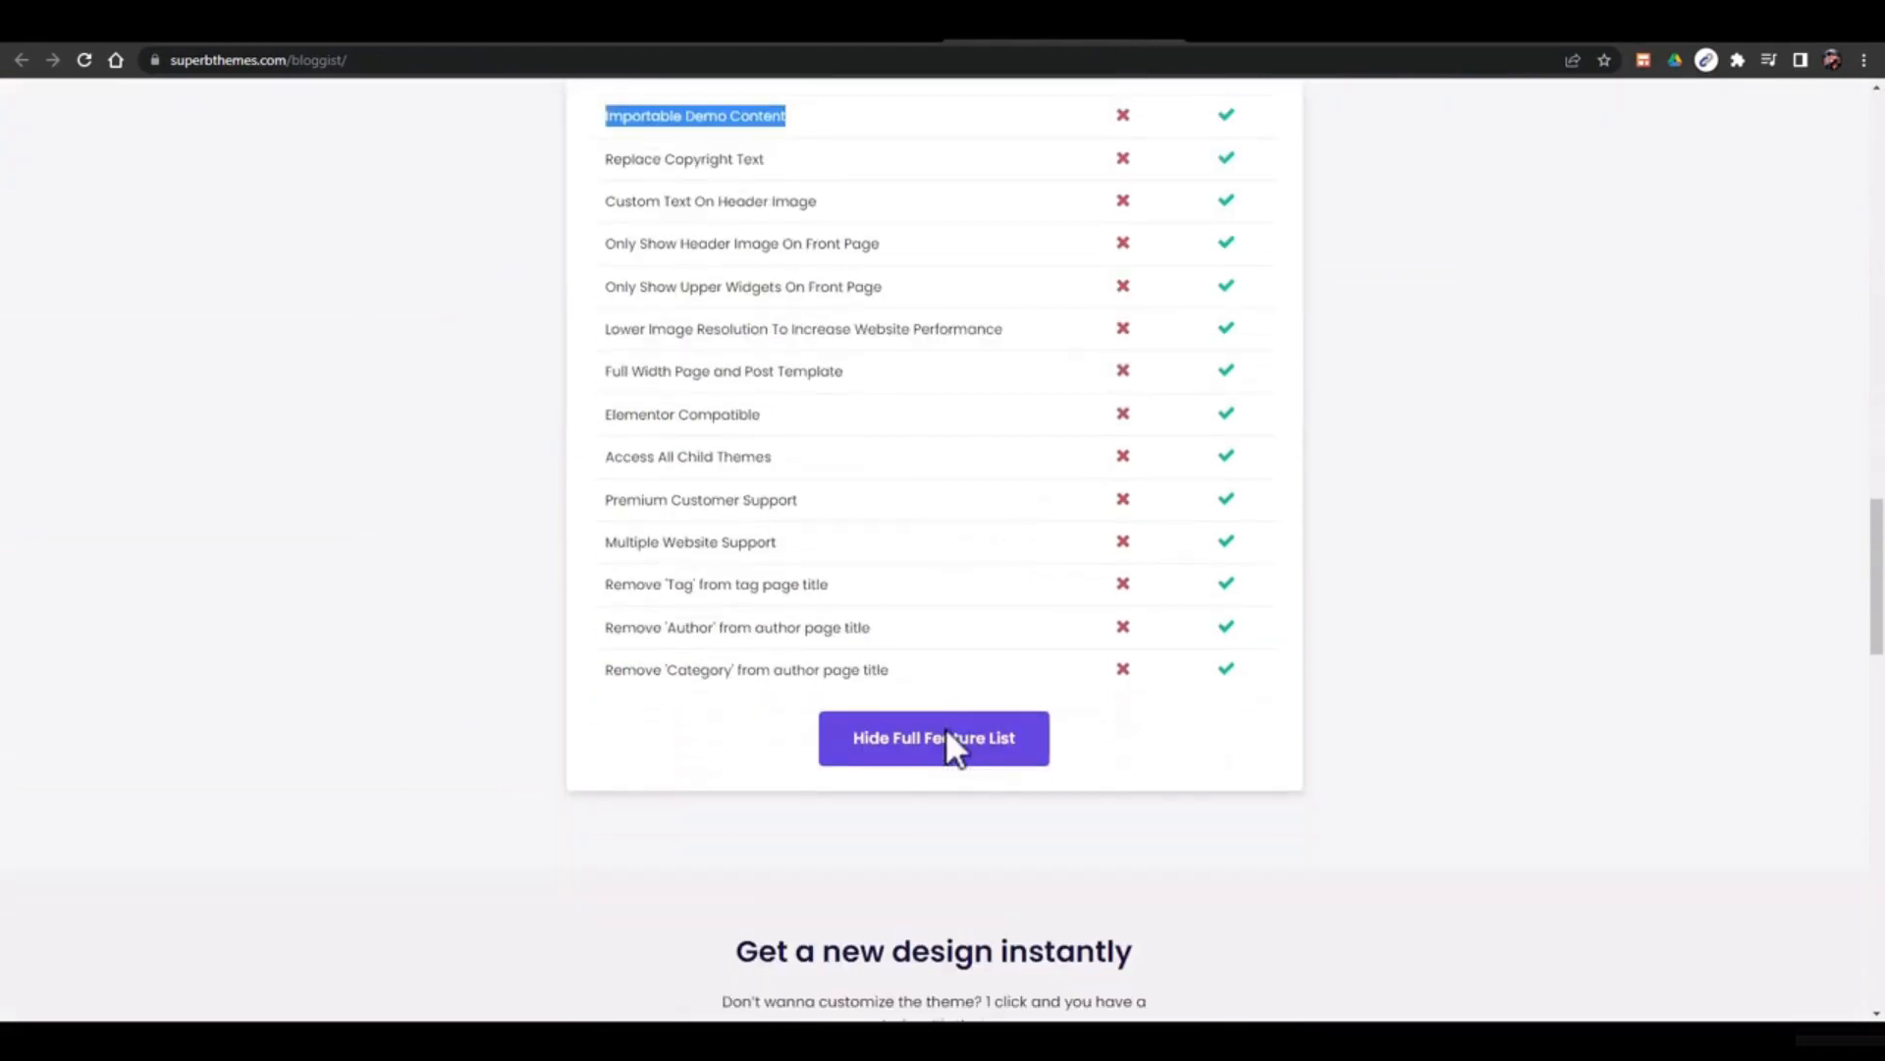
scroll(944, 726, up, 2)
Highlight premium features: Replace Copyright Text, Custom Header Text, Premium Support, Multiple Websites, Tag/Author title removal
triple_click(684, 355)
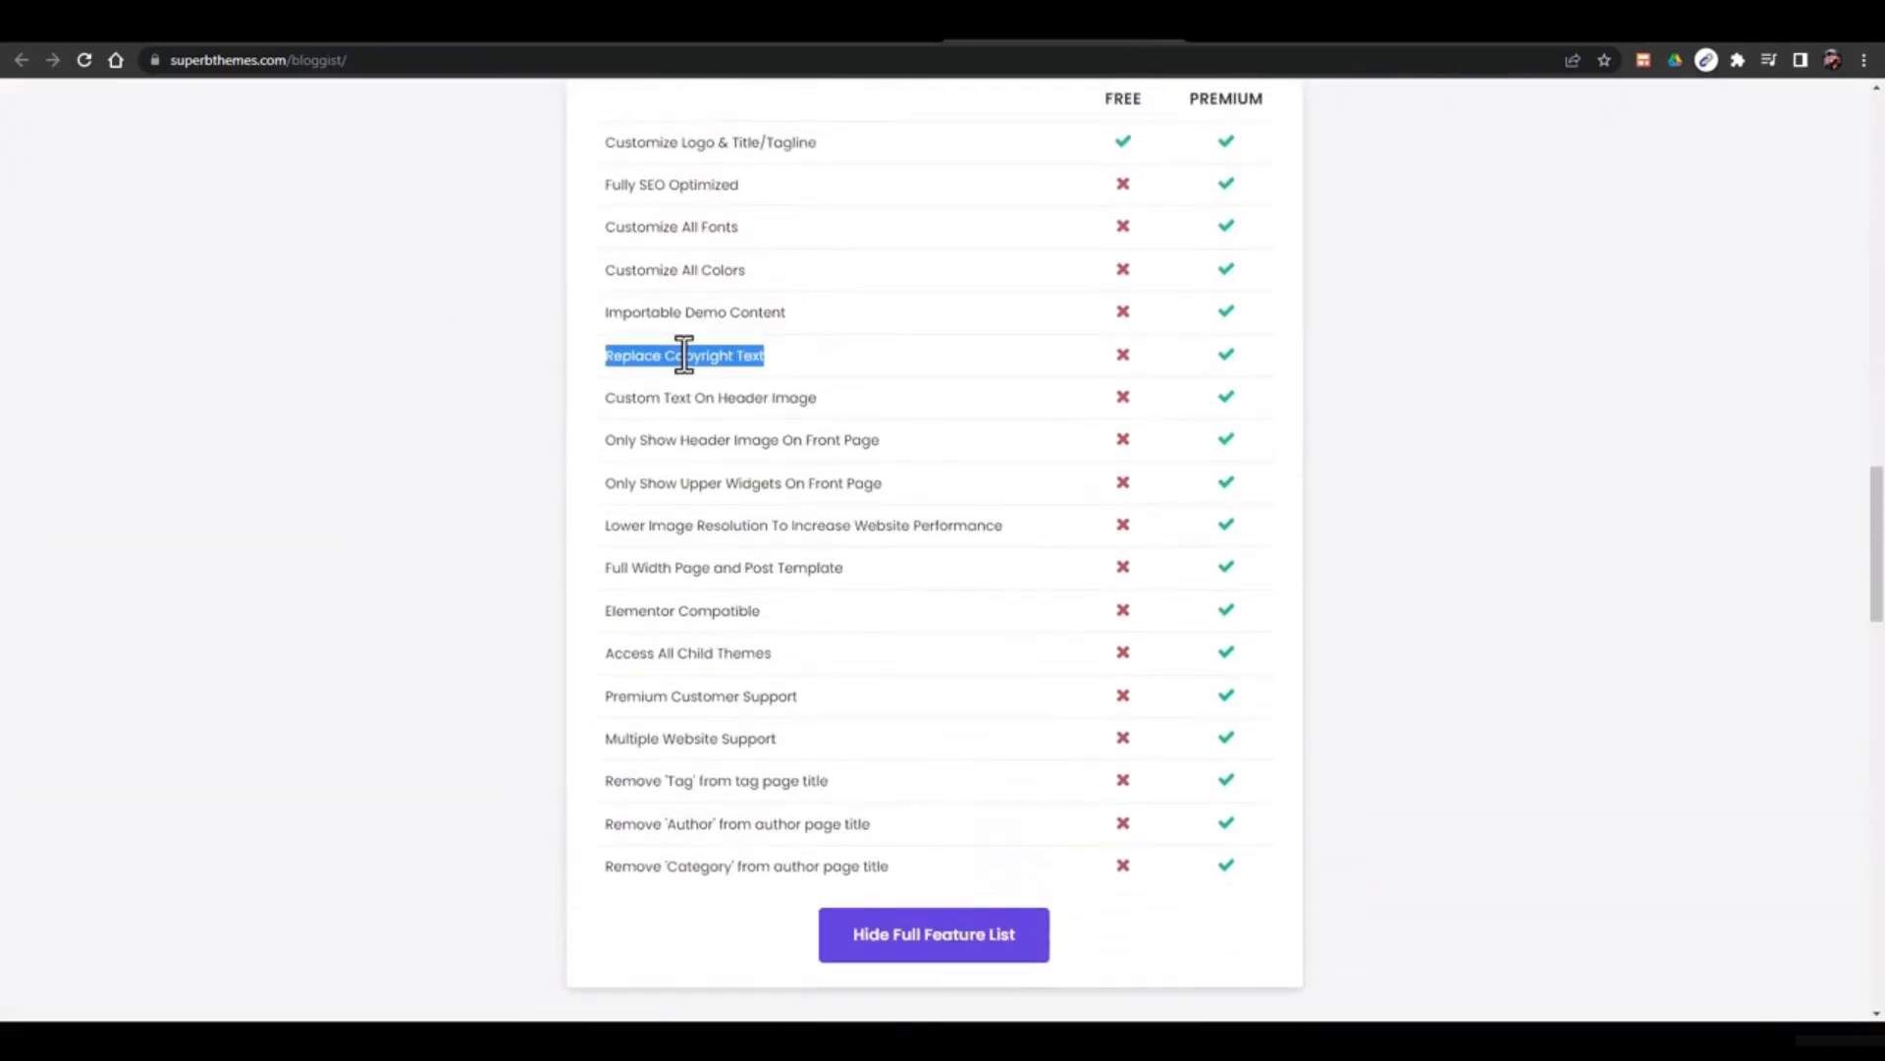
triple_click(705, 397)
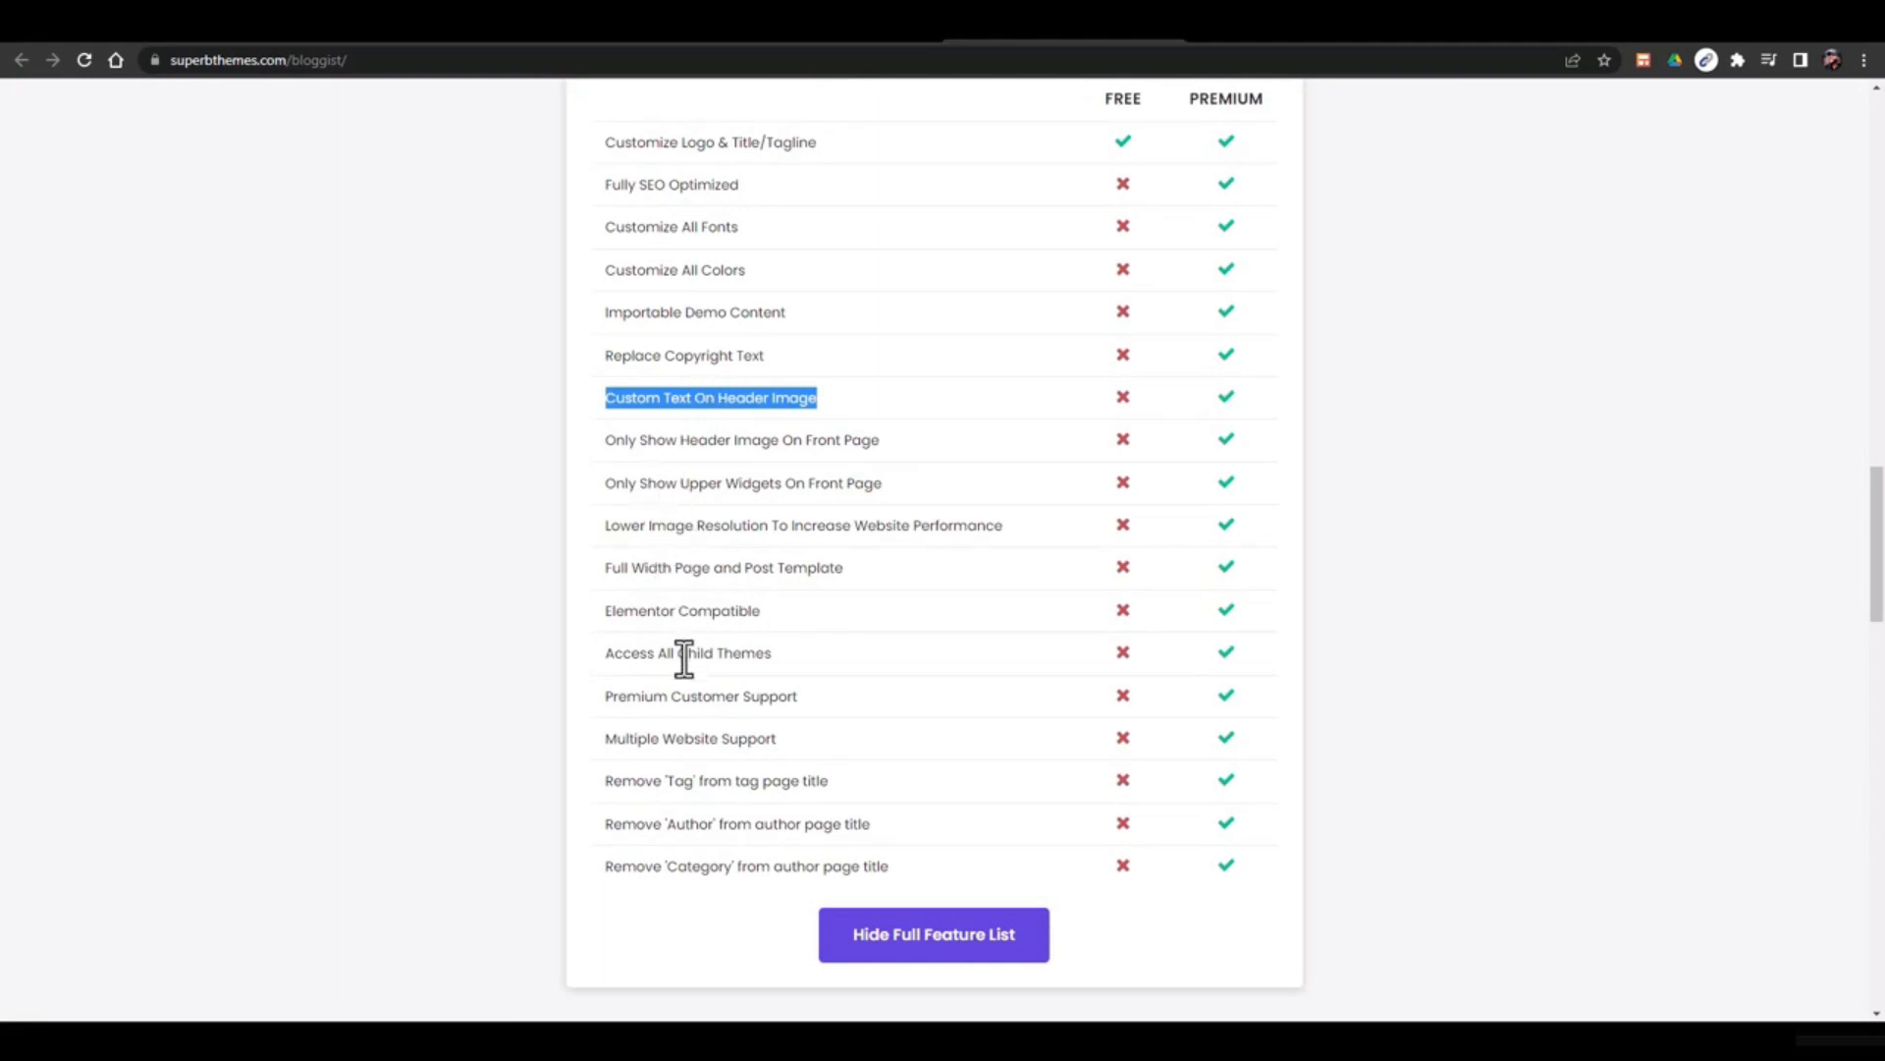
drag(671, 697, 788, 697)
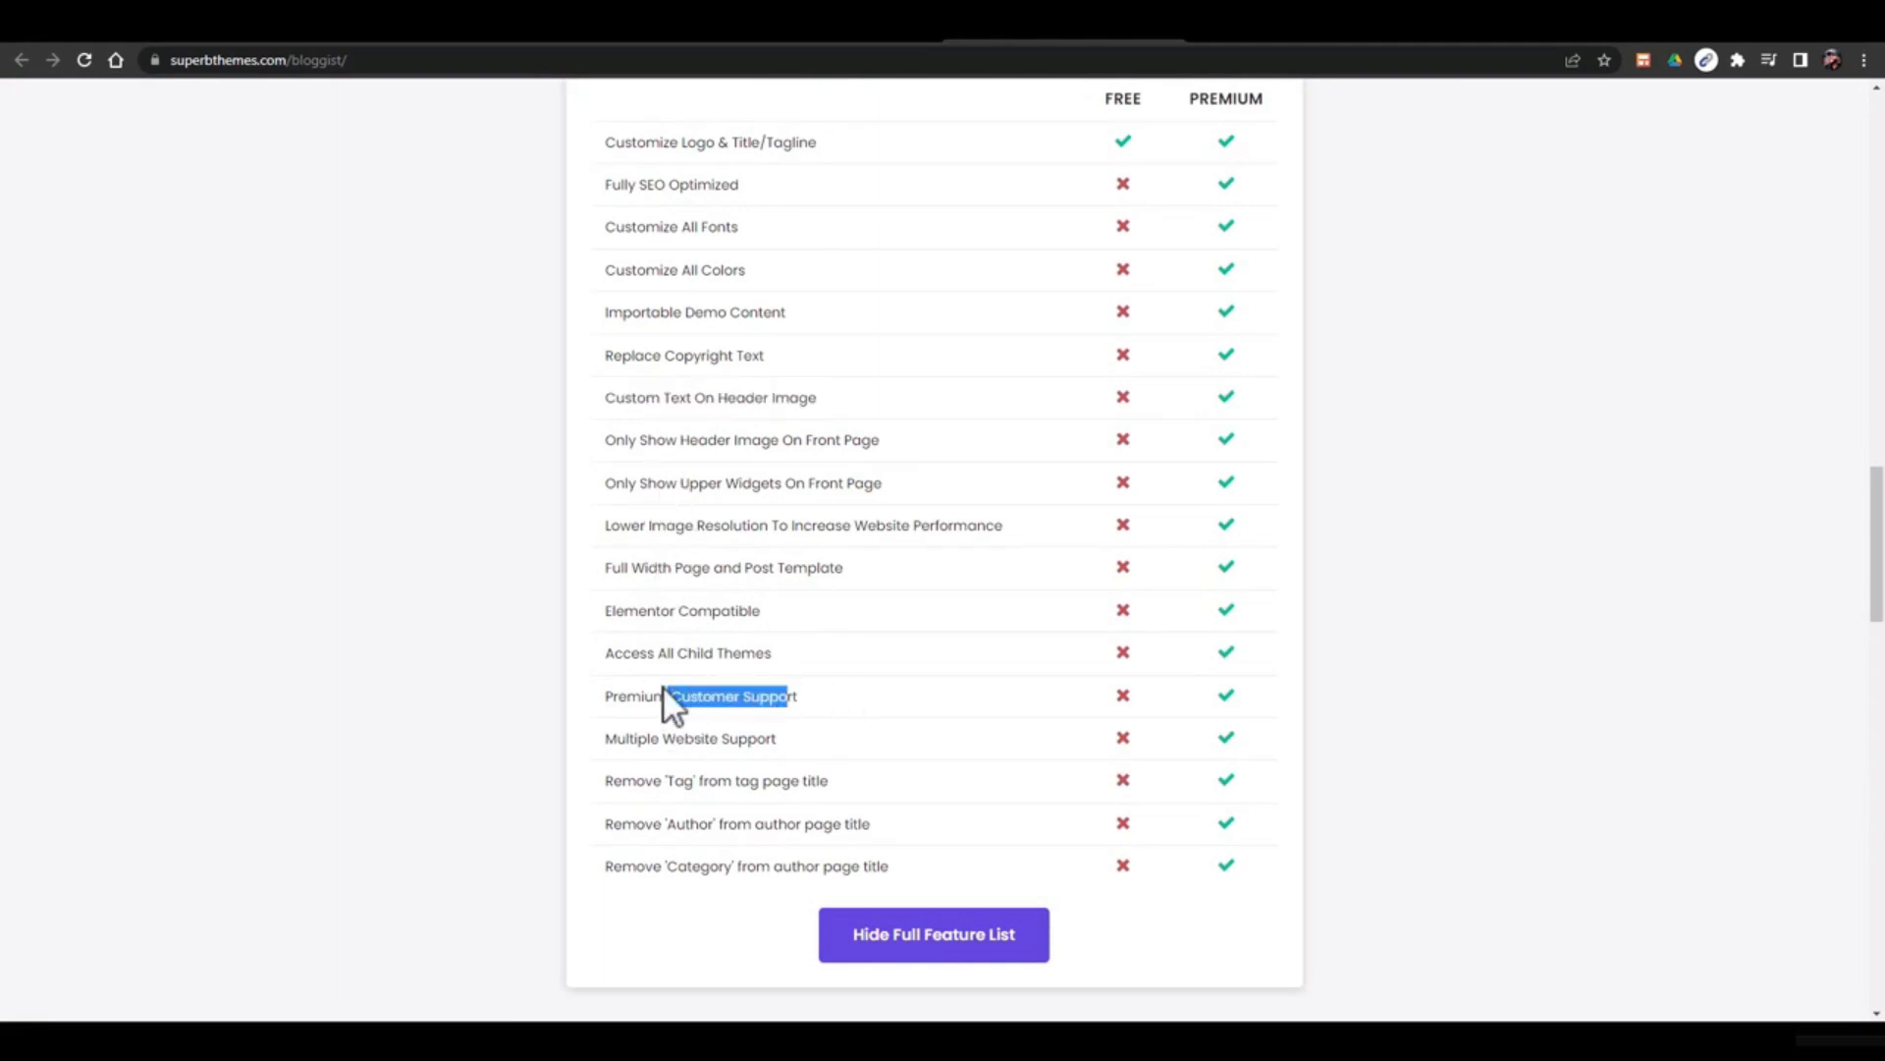
drag(637, 738, 786, 740)
drag(622, 781, 813, 781)
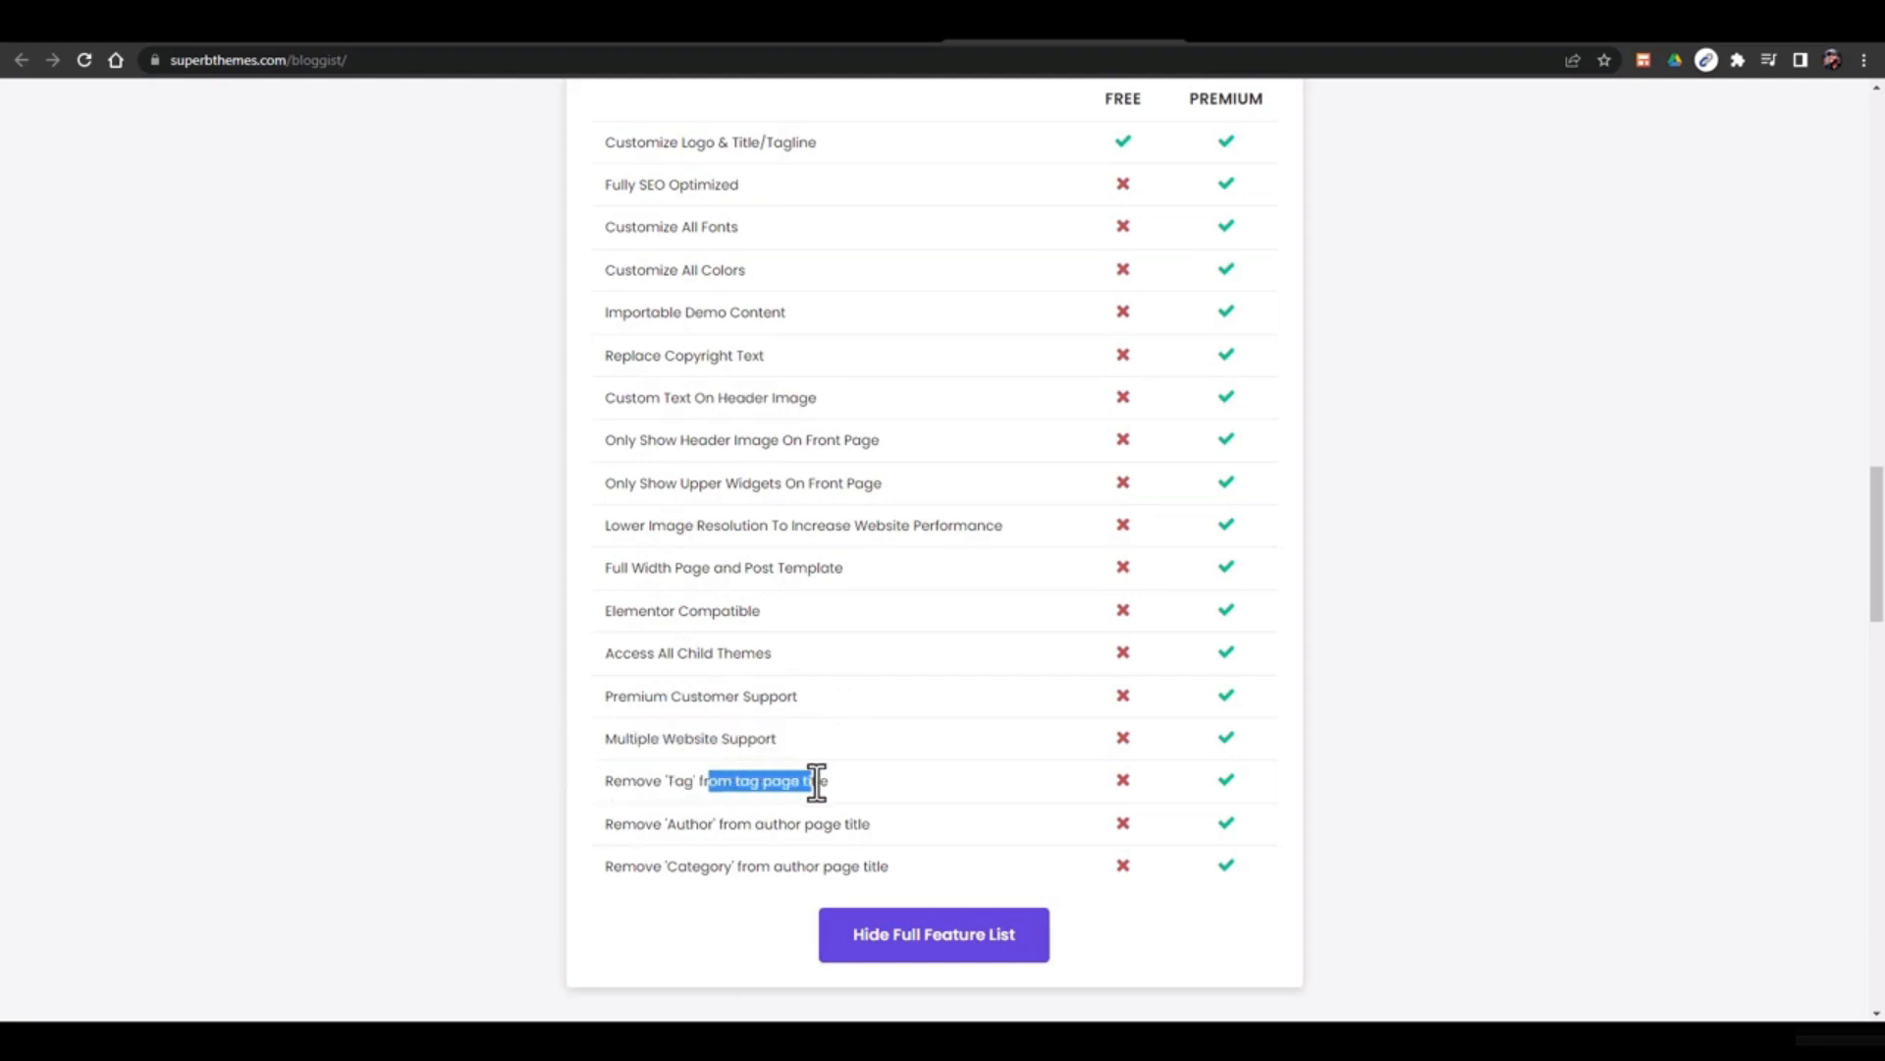
drag(613, 825, 916, 825)
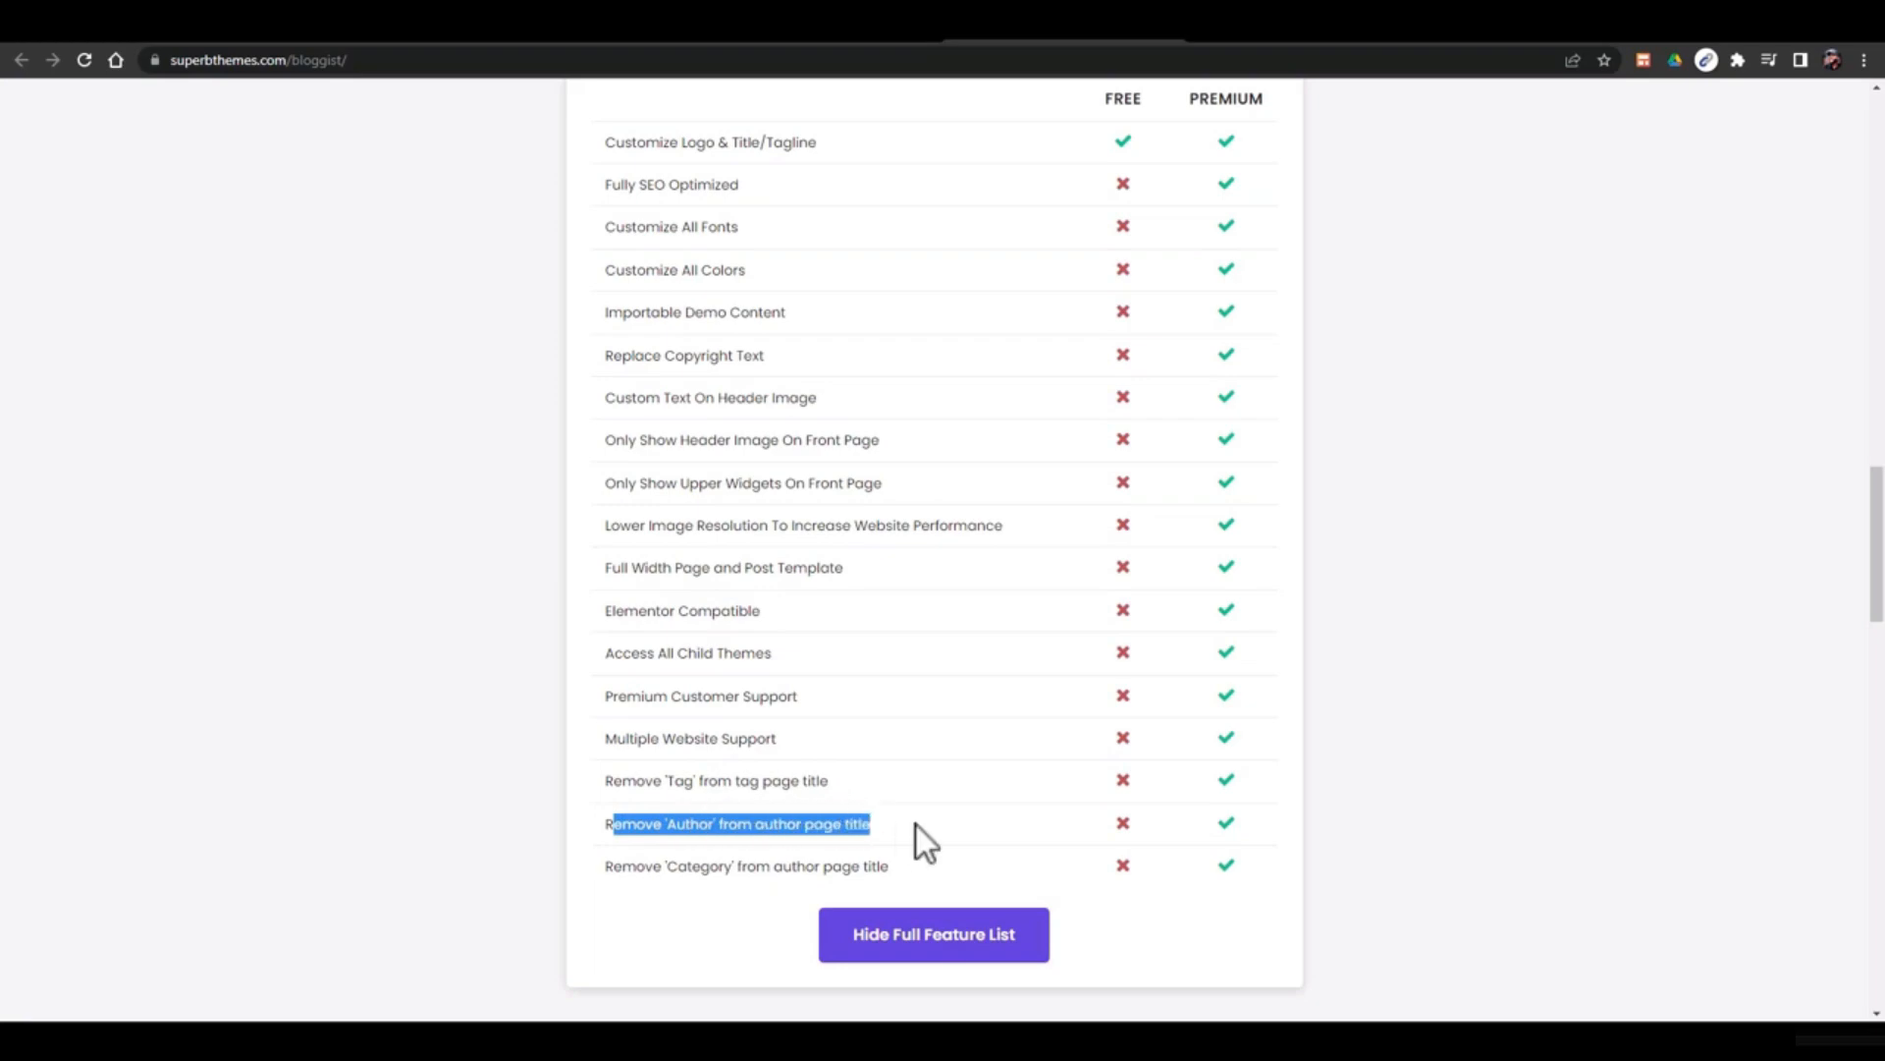
drag(705, 870, 778, 830)
scroll(955, 829, down, 15)
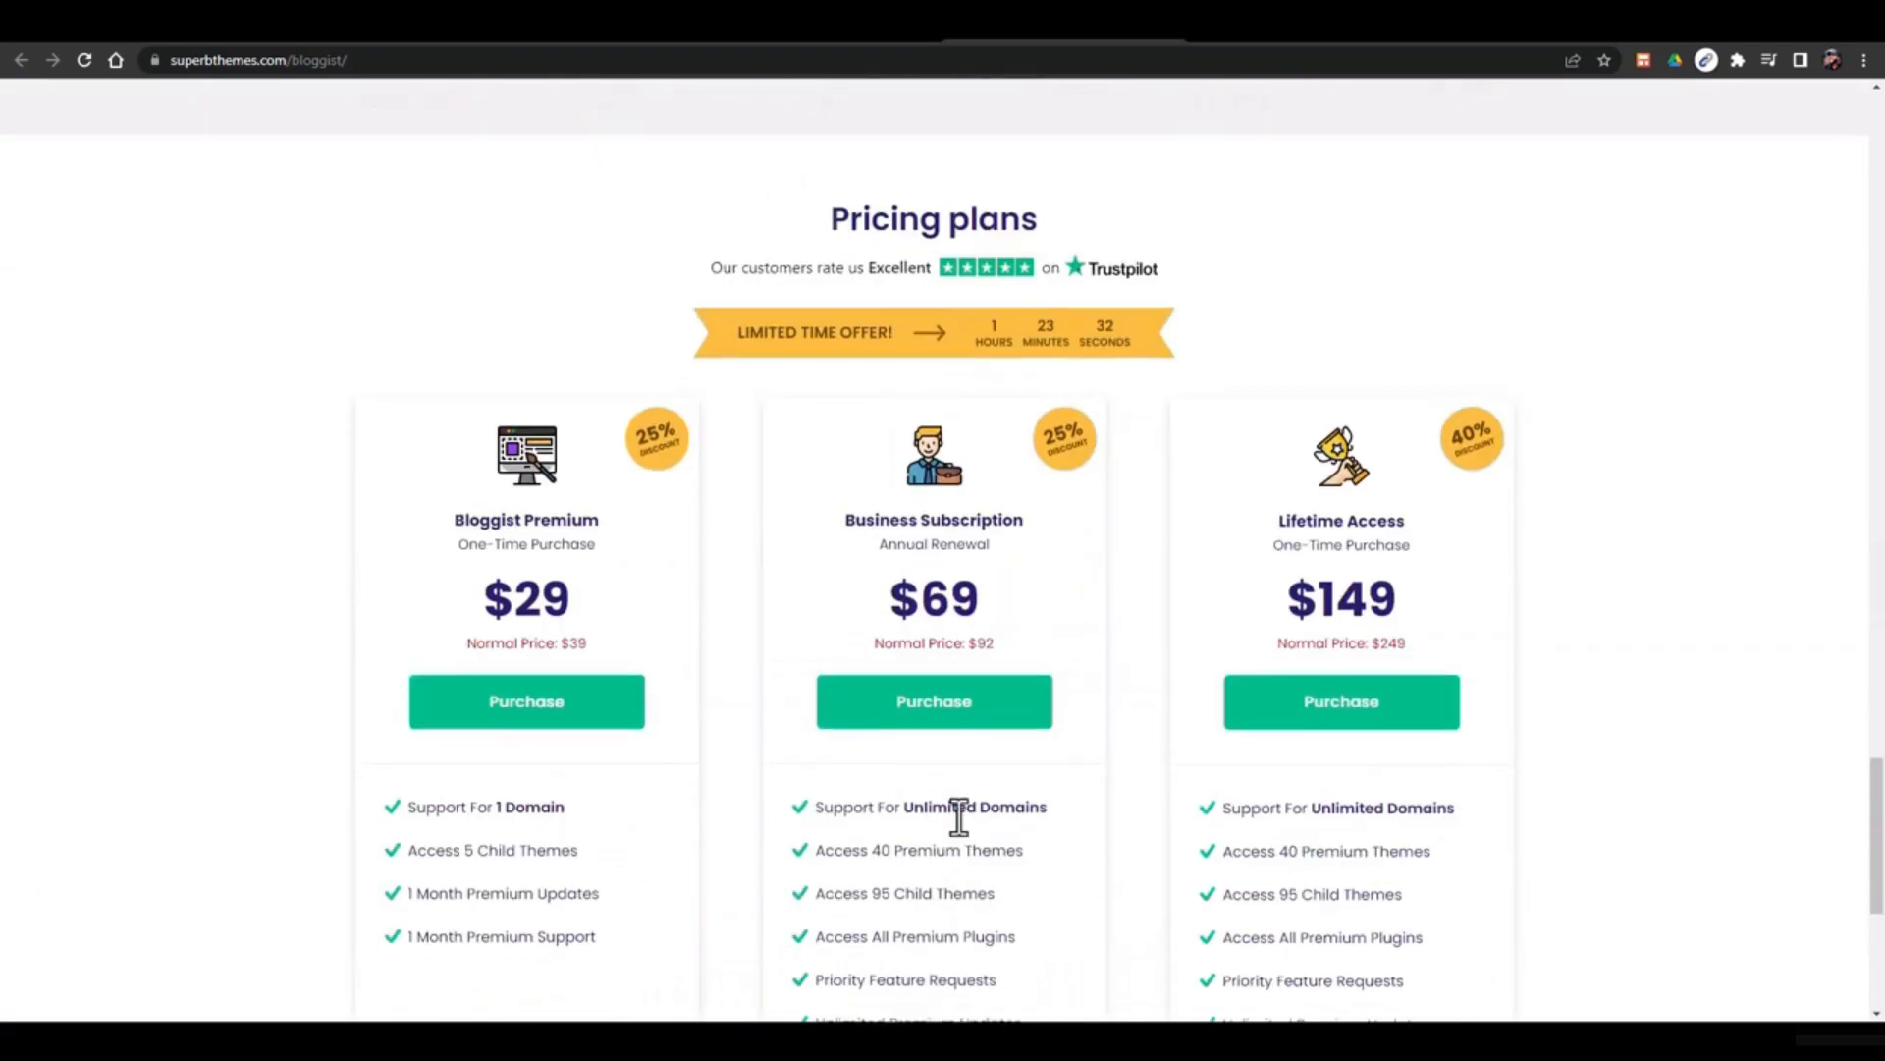
scroll(960, 817, up, 7)
Scroll through the premium feature cards on the WordPress Bloggist theme settings page
click(781, 40)
scroll(824, 668, down, 2)
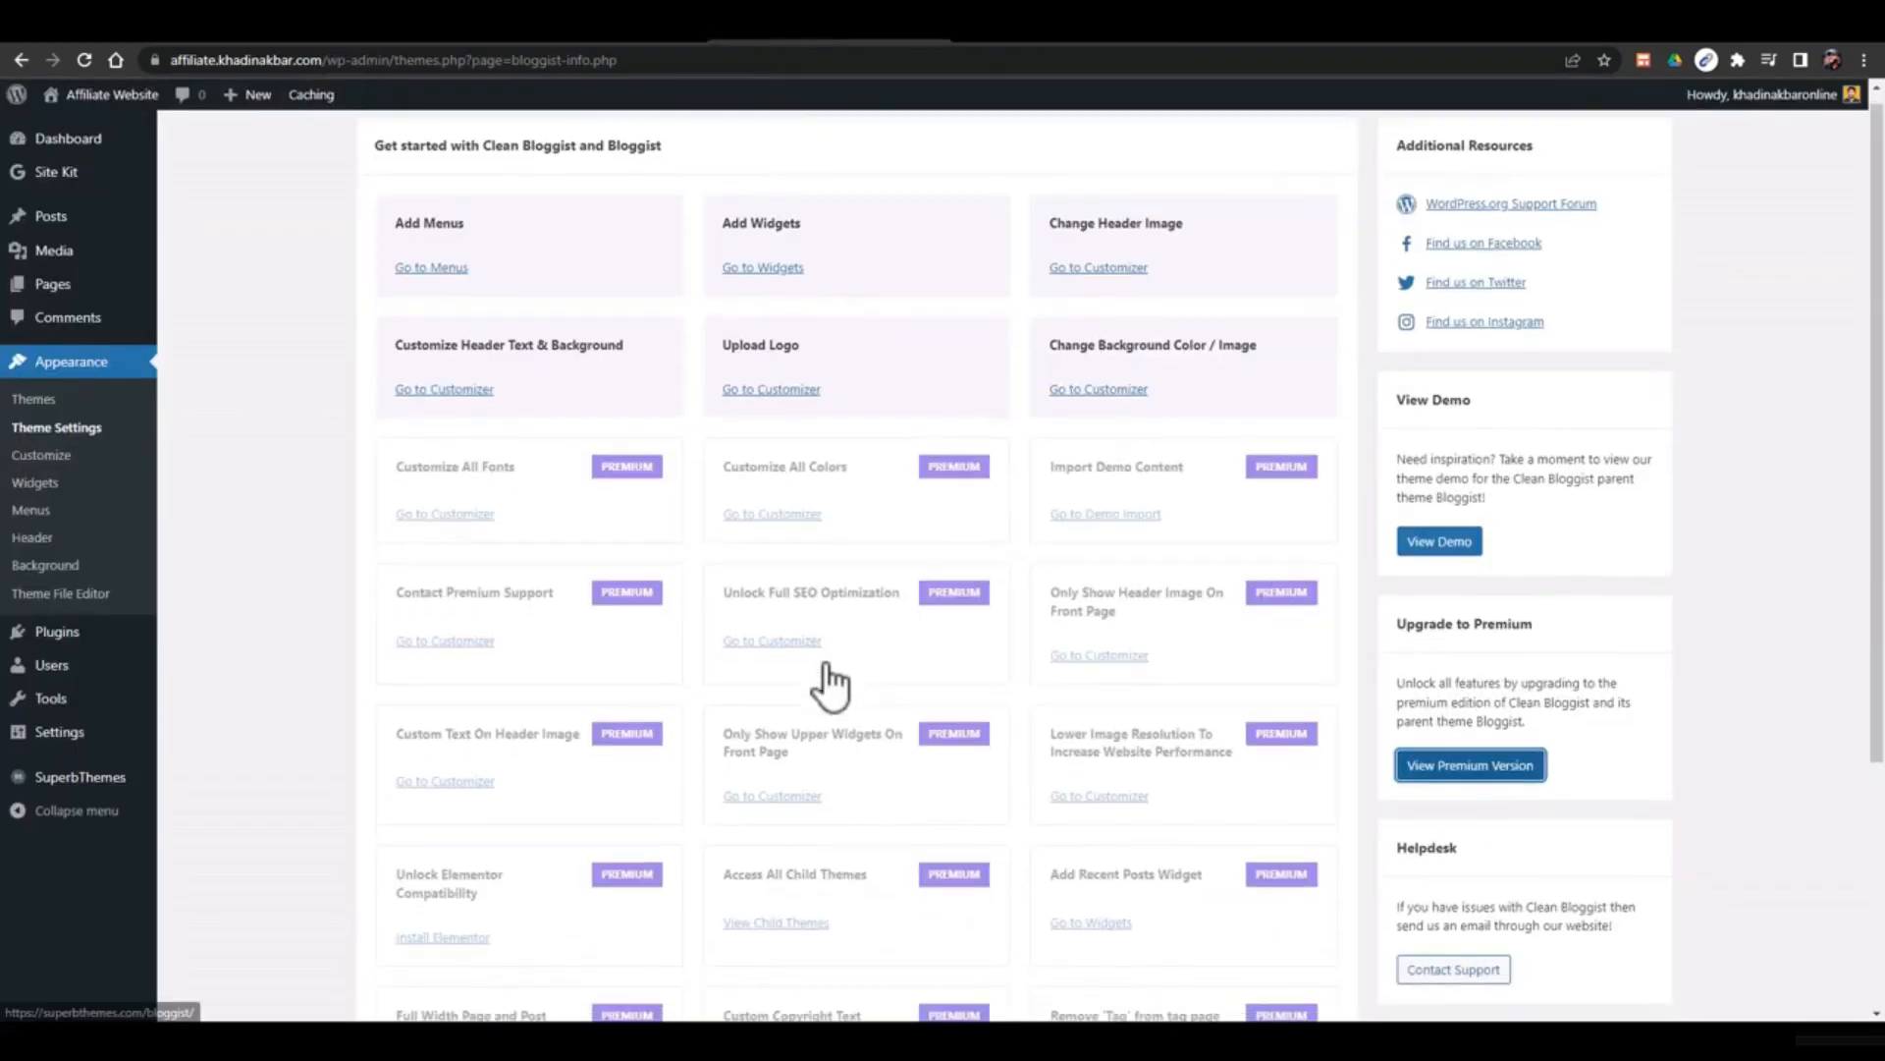
scroll(775, 776, down, 2)
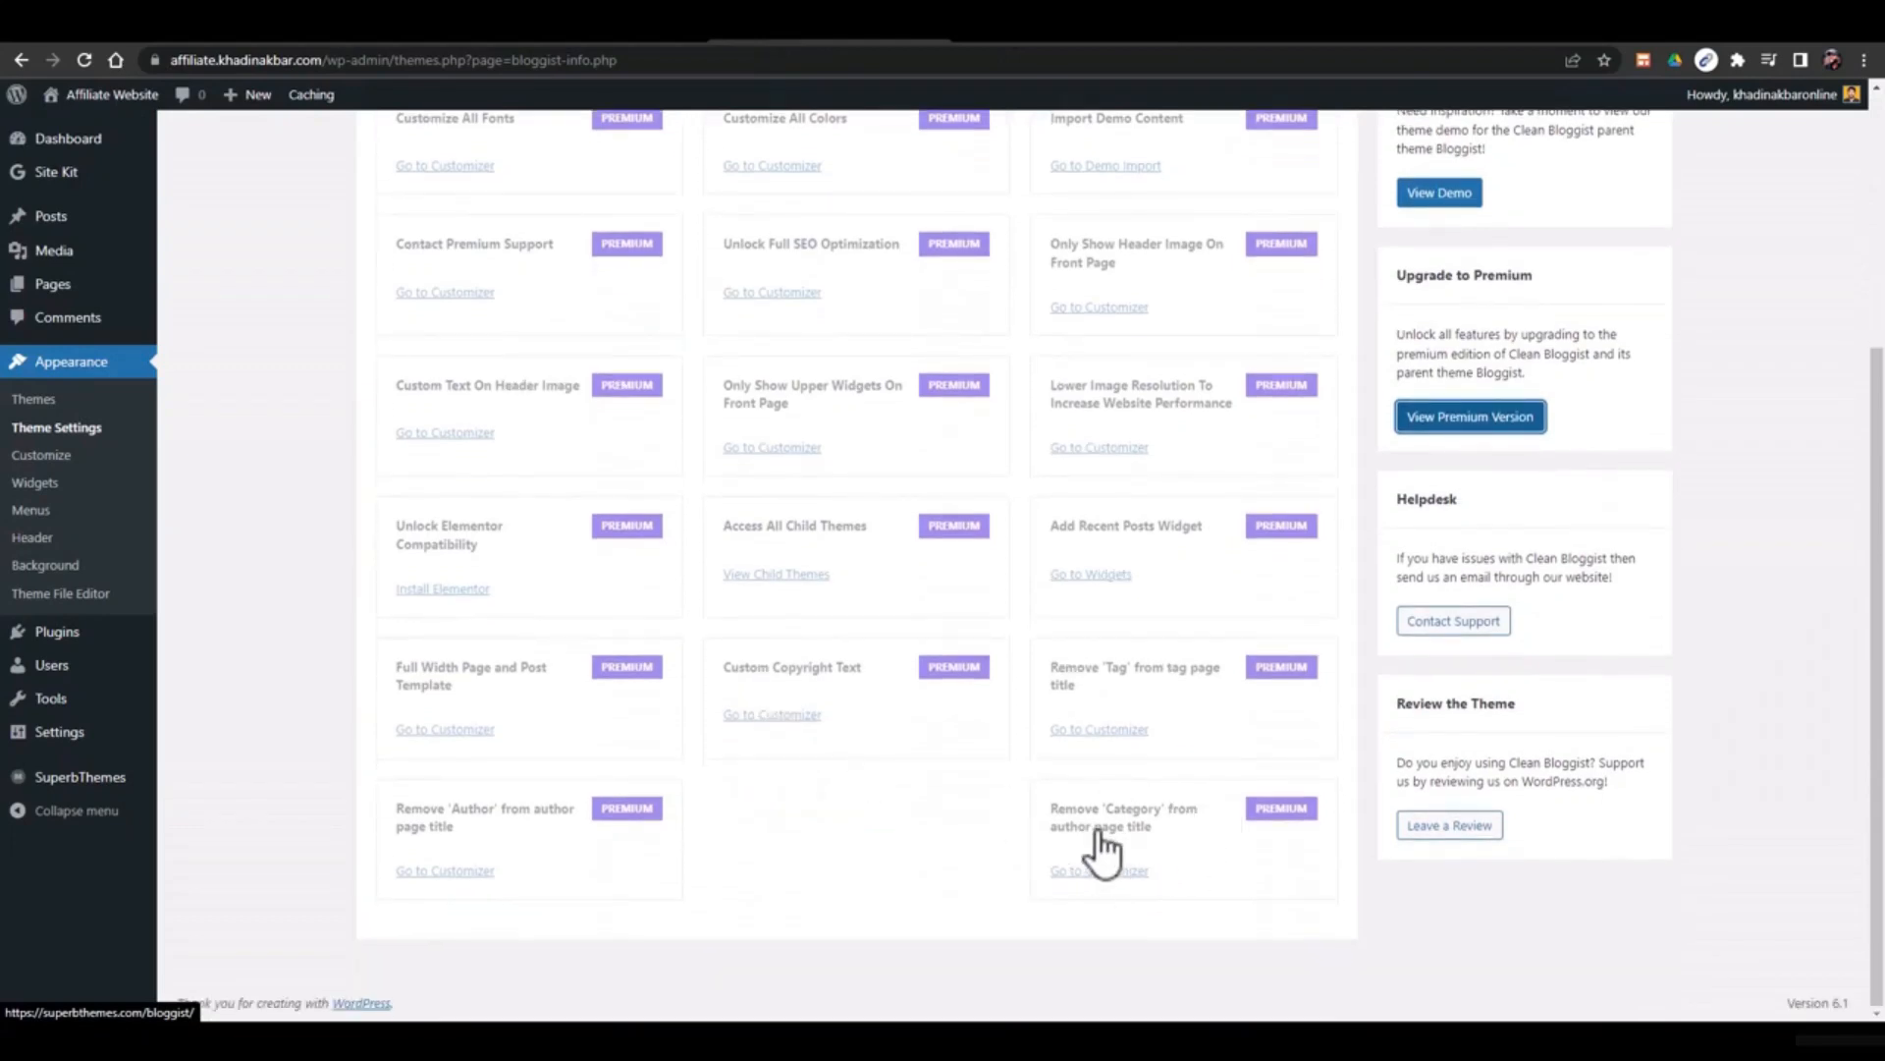
scroll(809, 685, up, 3)
scroll(808, 684, up, 1)
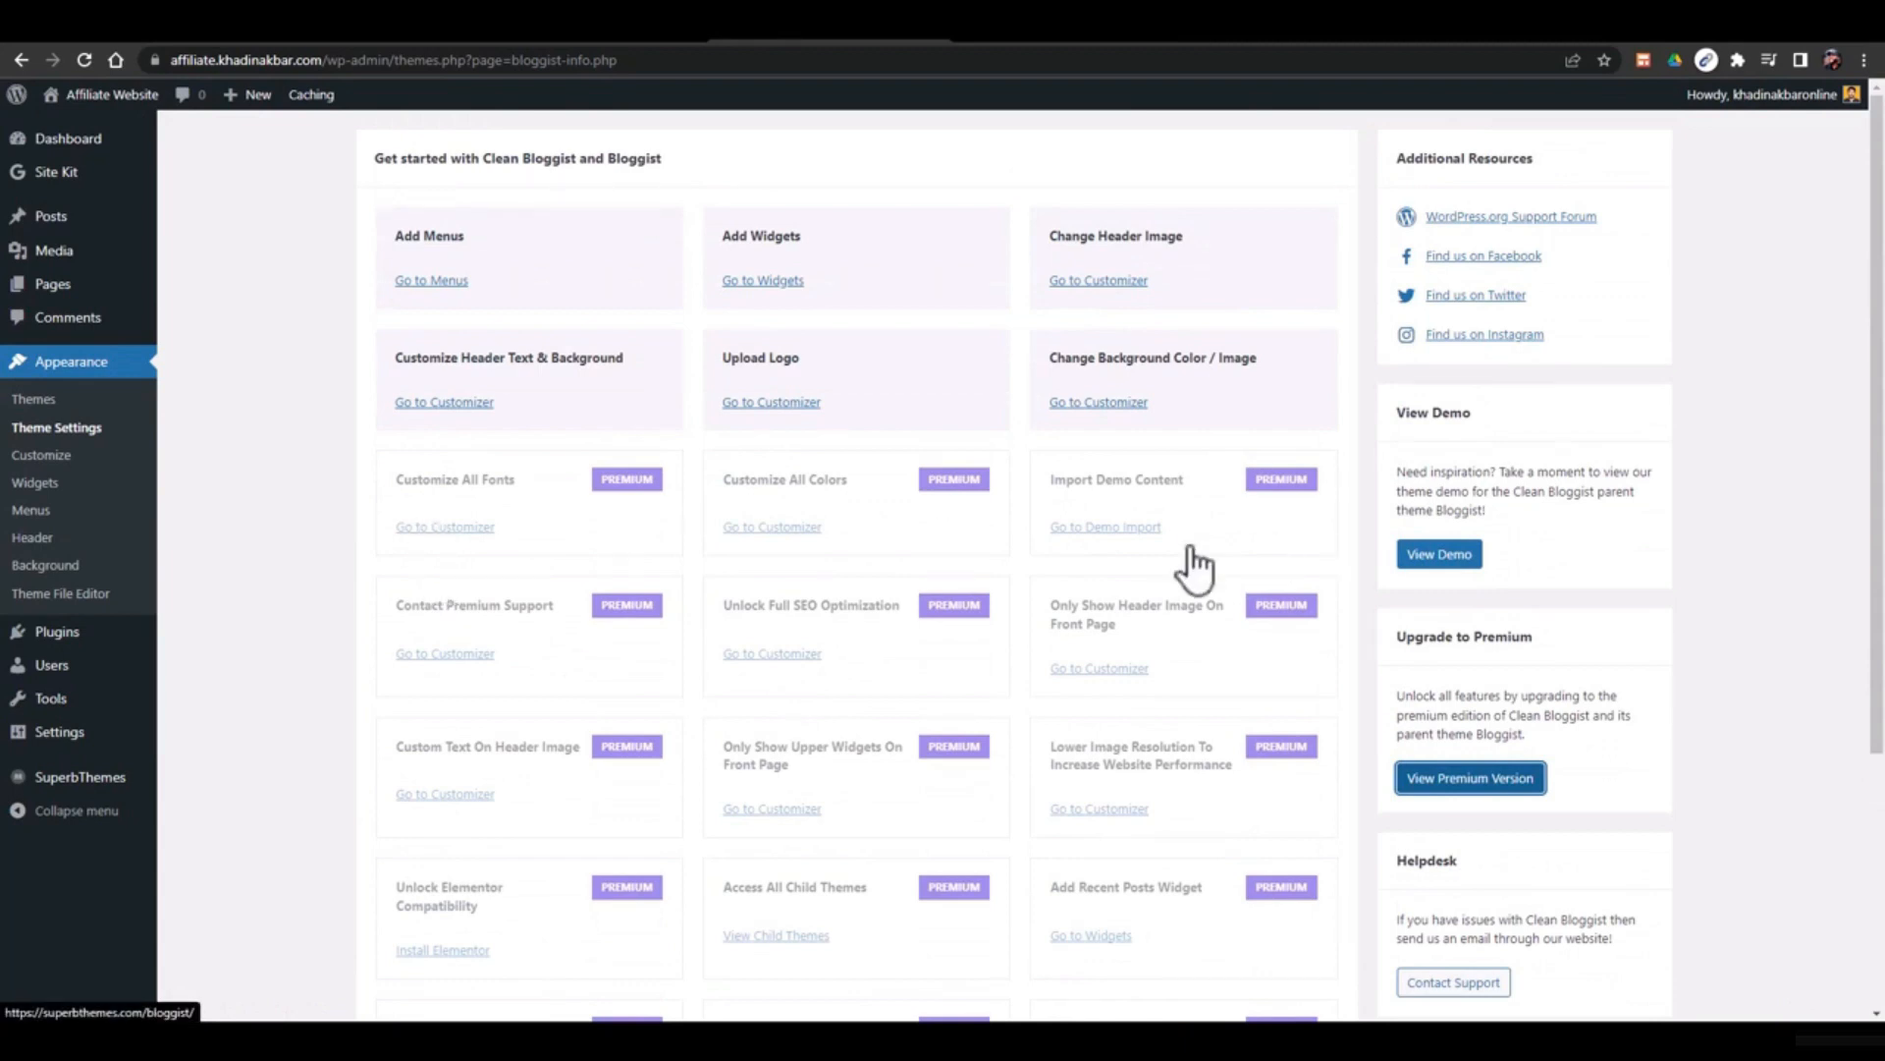
Open the full SEO optimization upgrade link, then the Bloggist premium version page
click(768, 656)
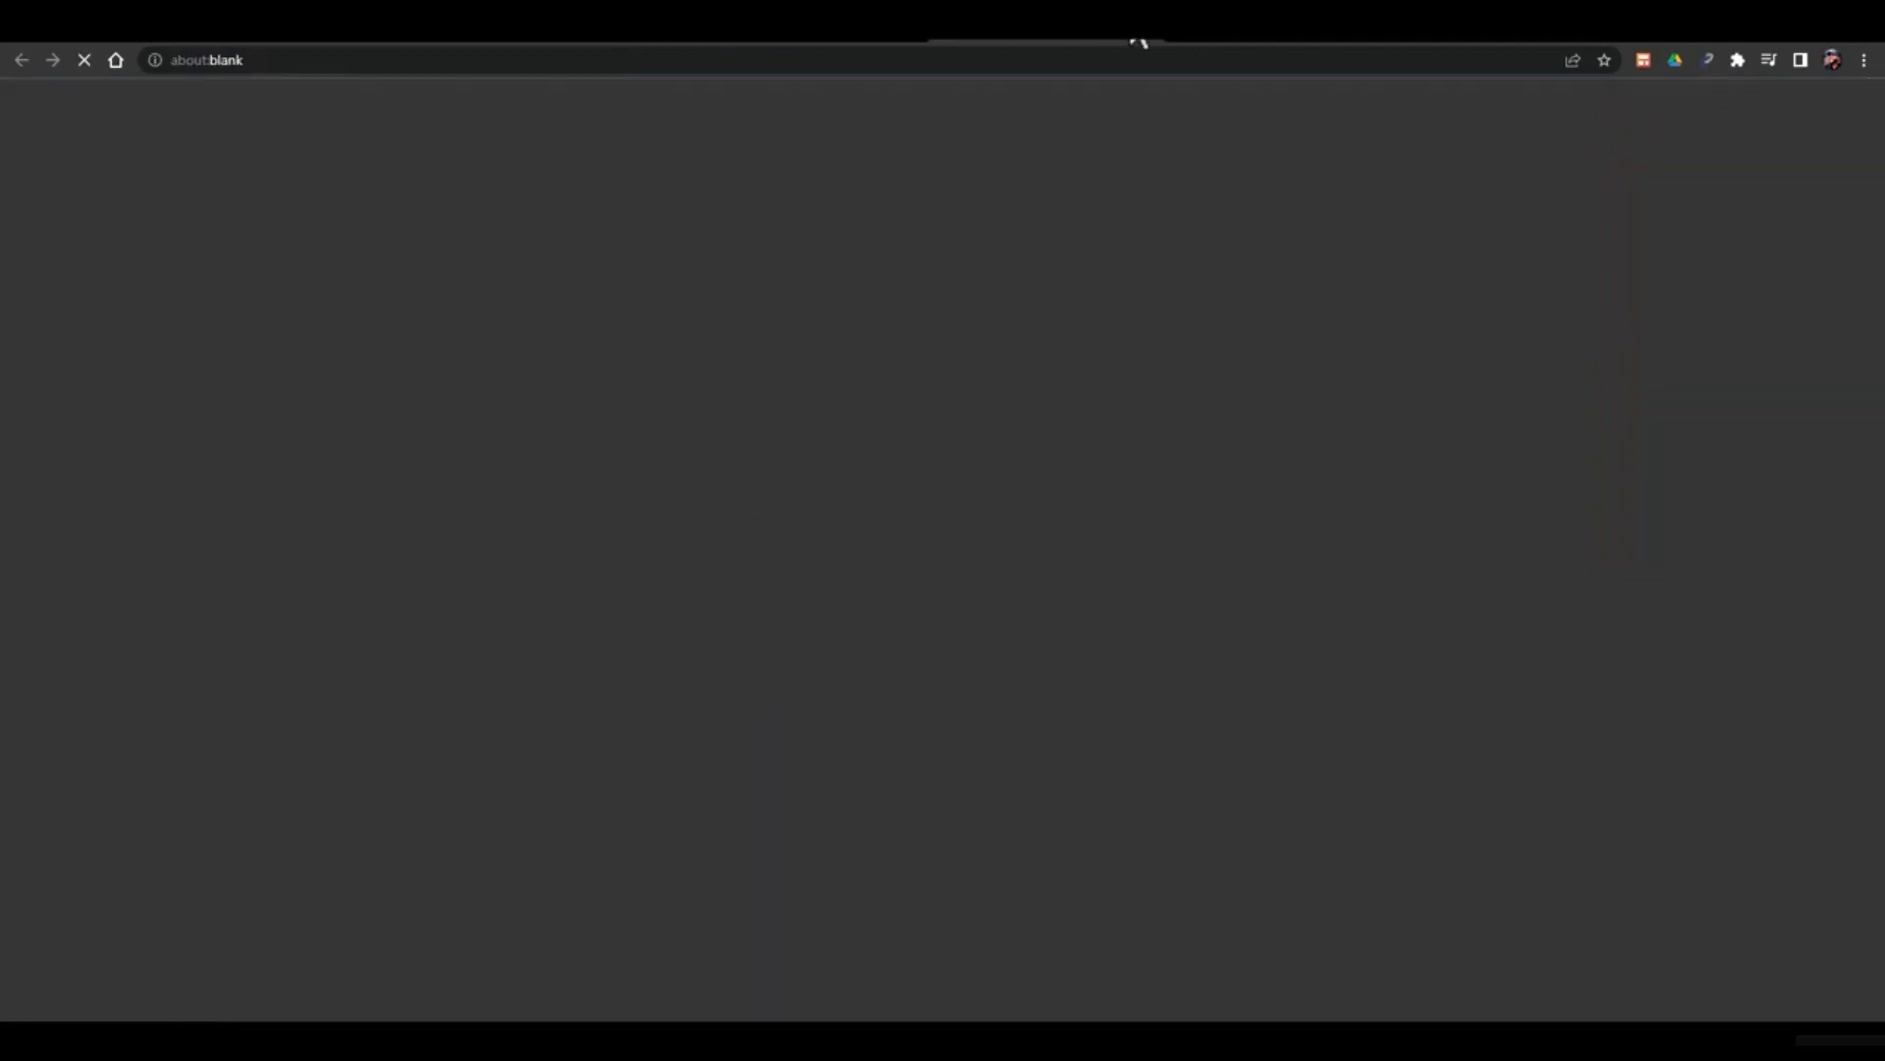
click(921, 42)
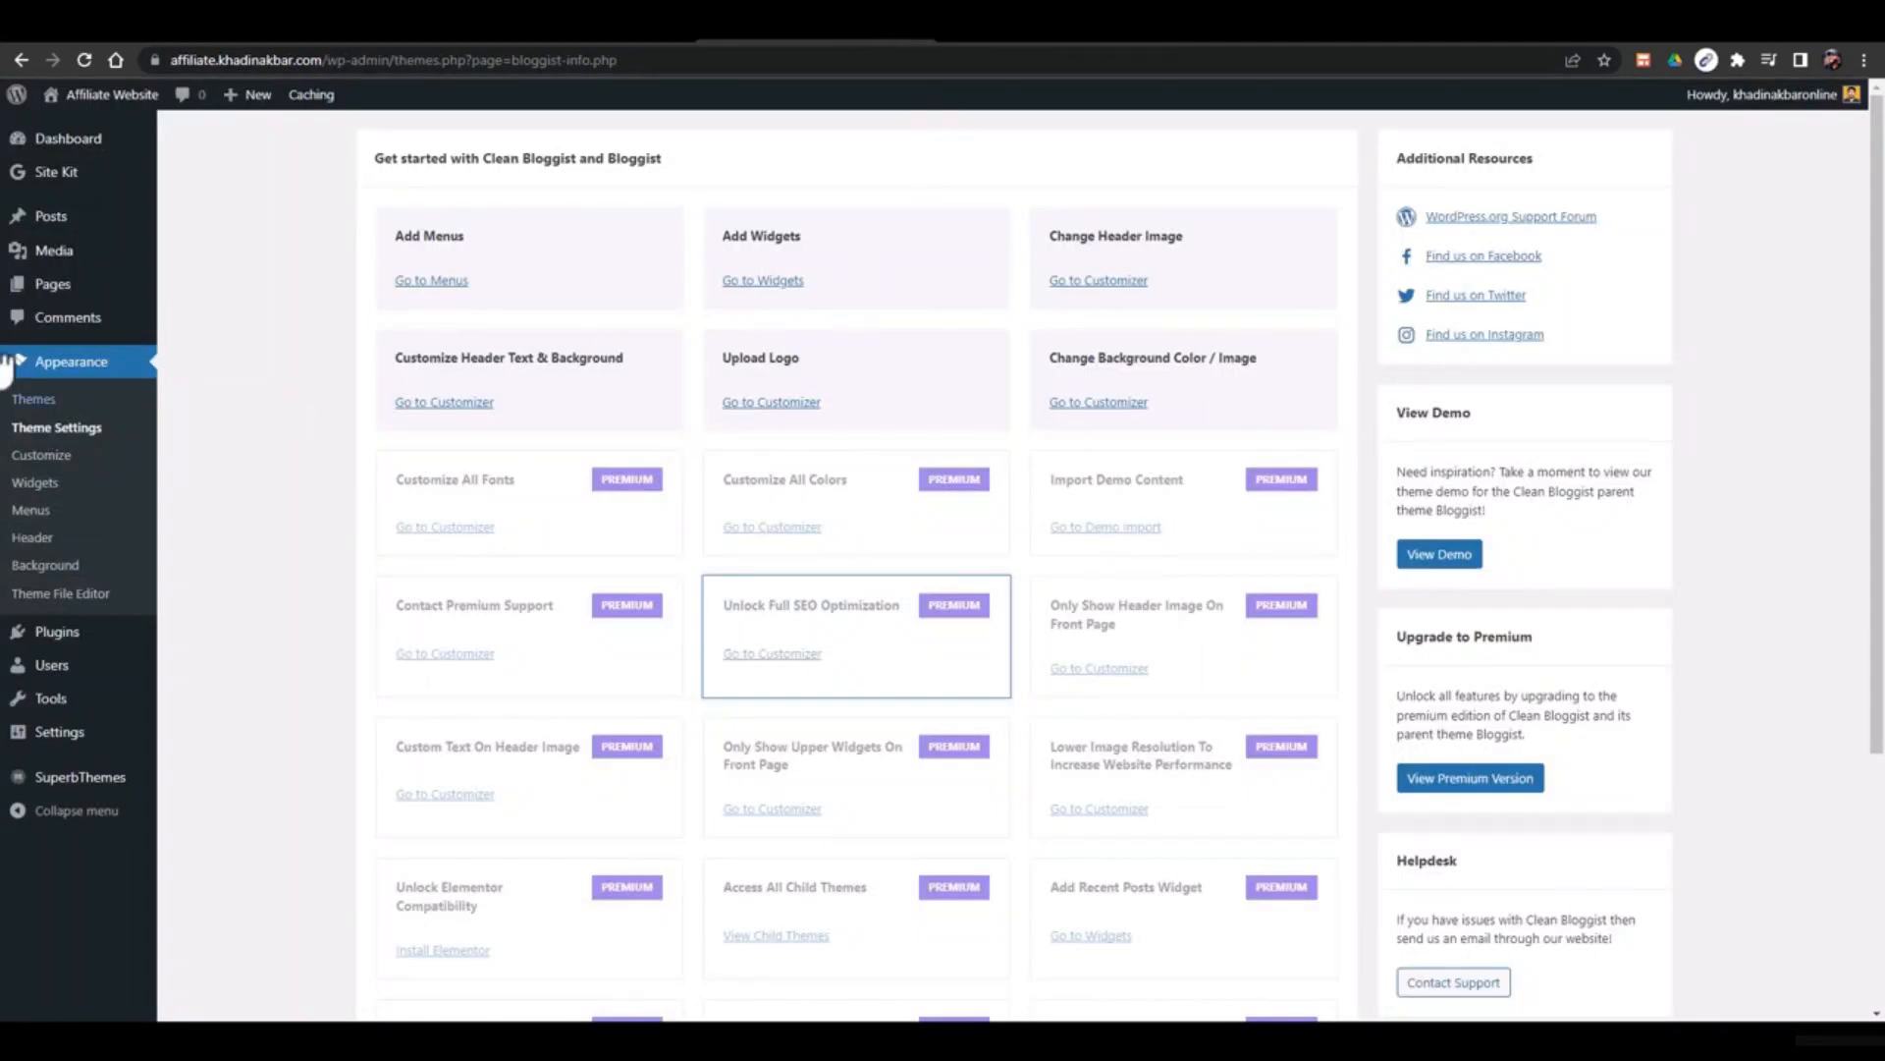
click(1455, 783)
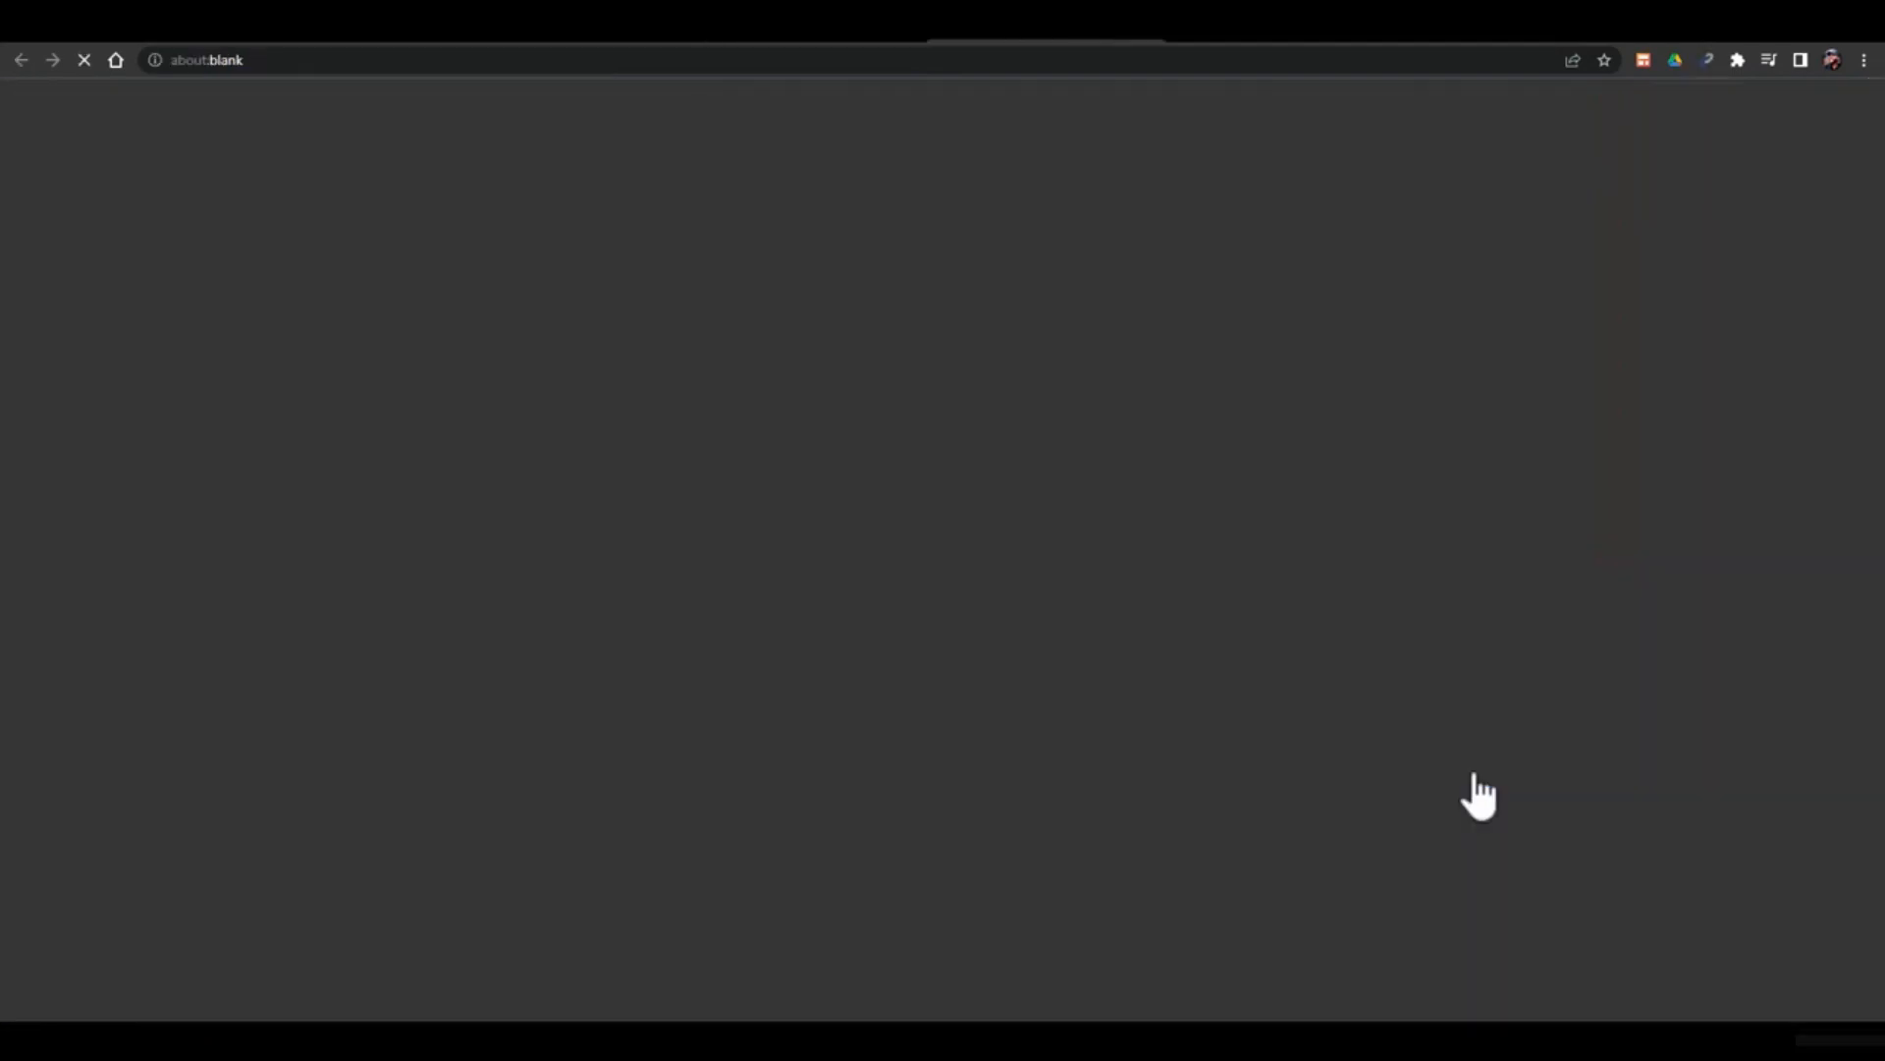
scroll(952, 470, down, 1)
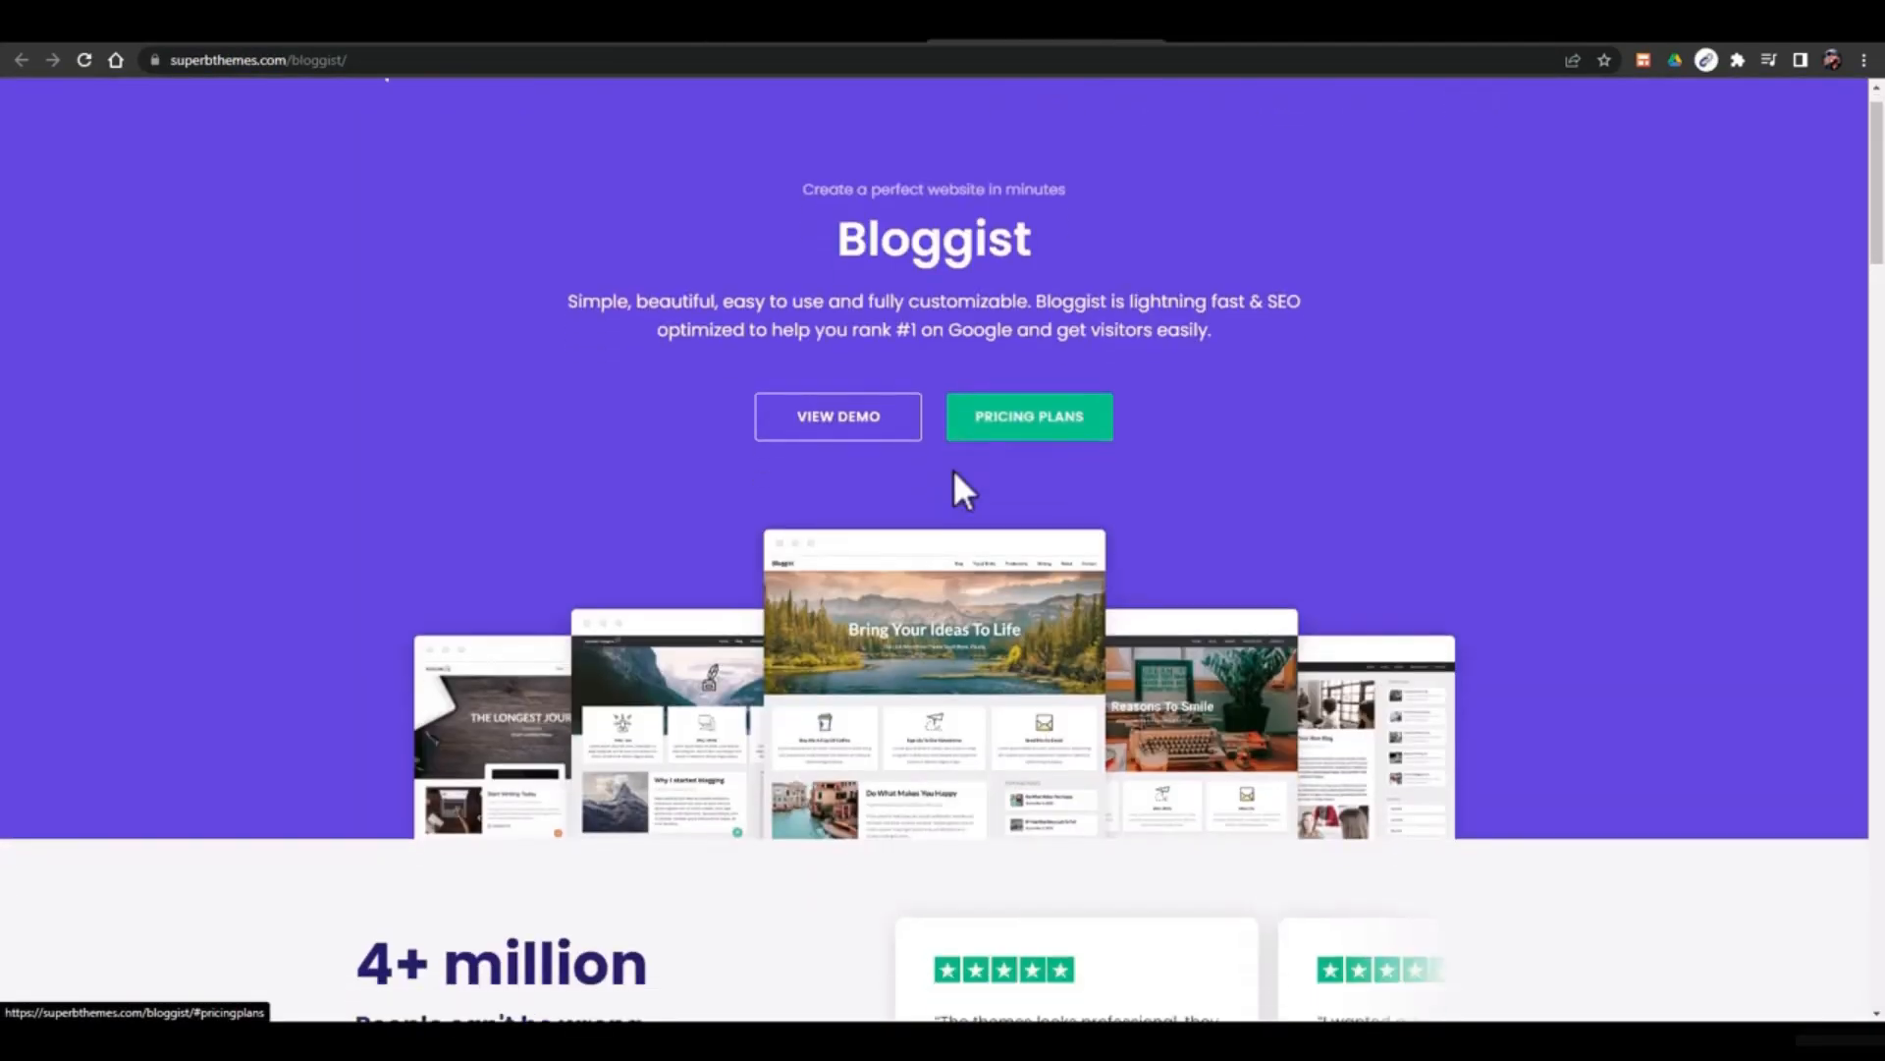
Jump to the Bloggist pricing plans and highlight the $29 Bloggist Premium price
click(1017, 412)
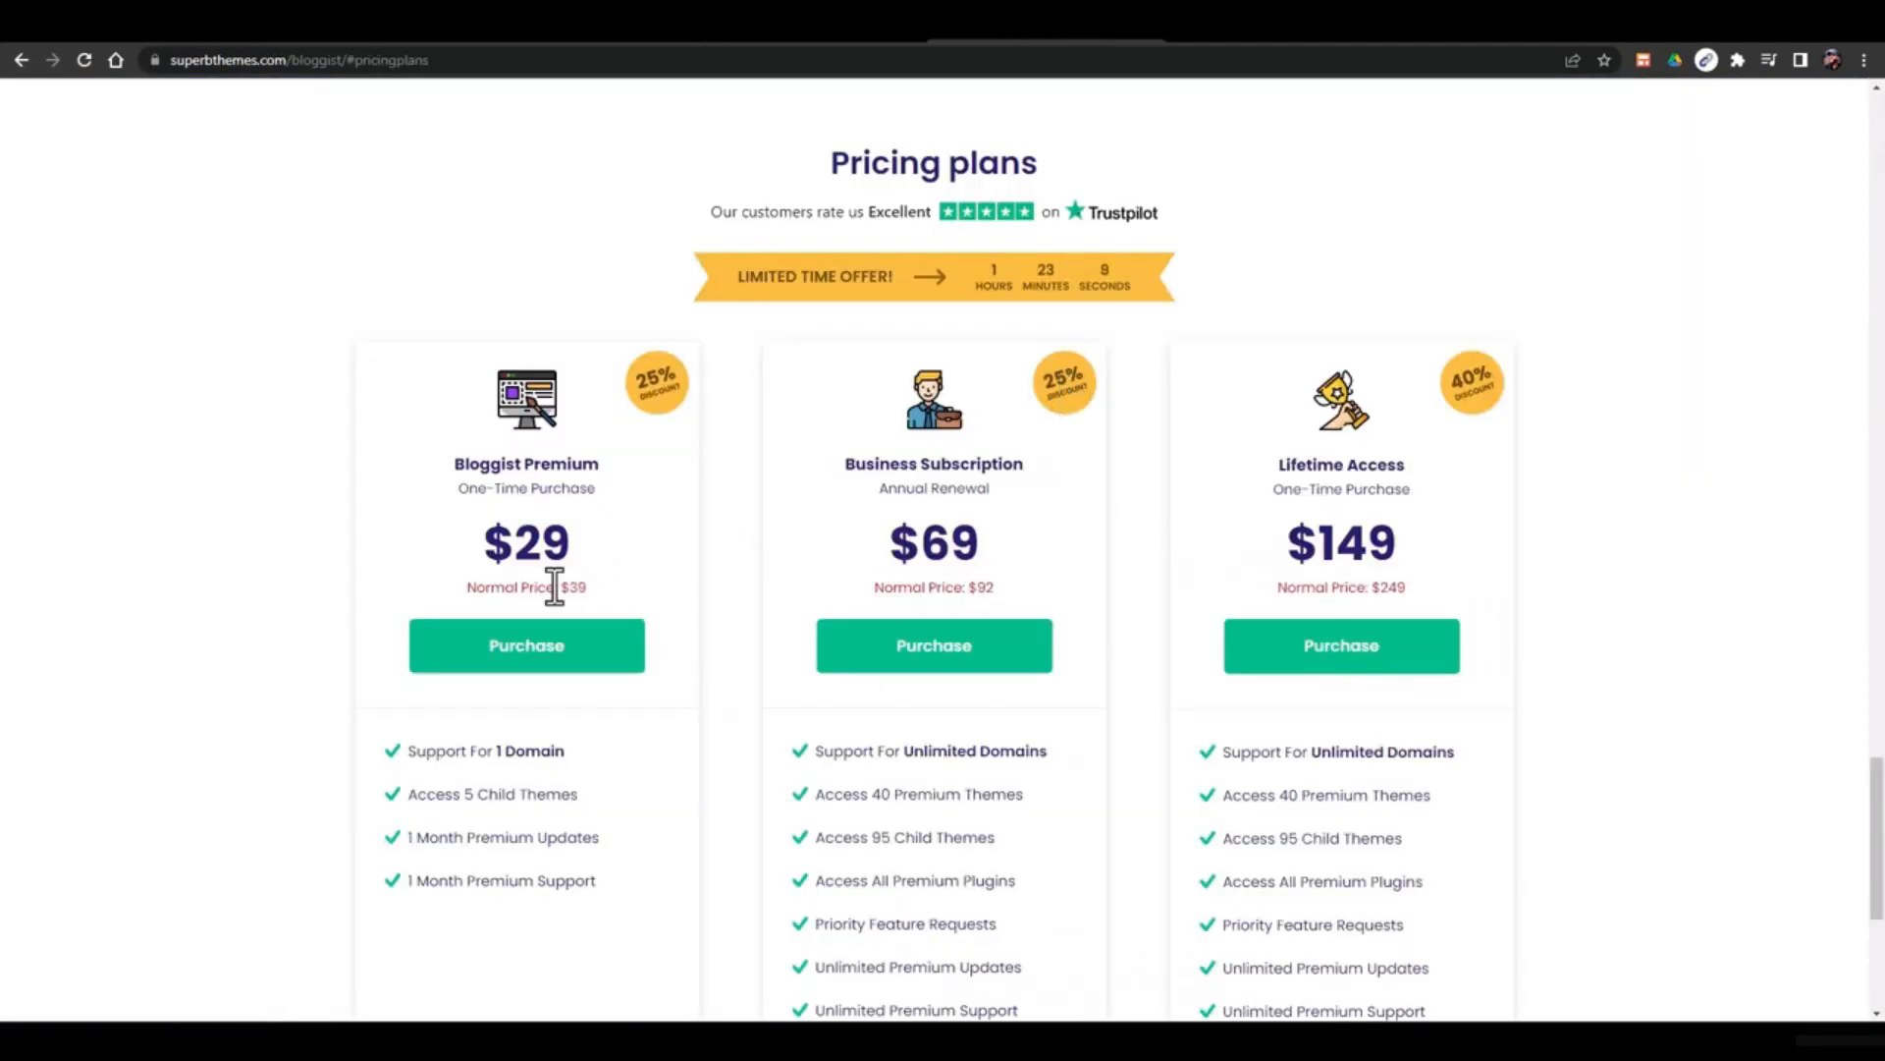
drag(514, 550, 566, 550)
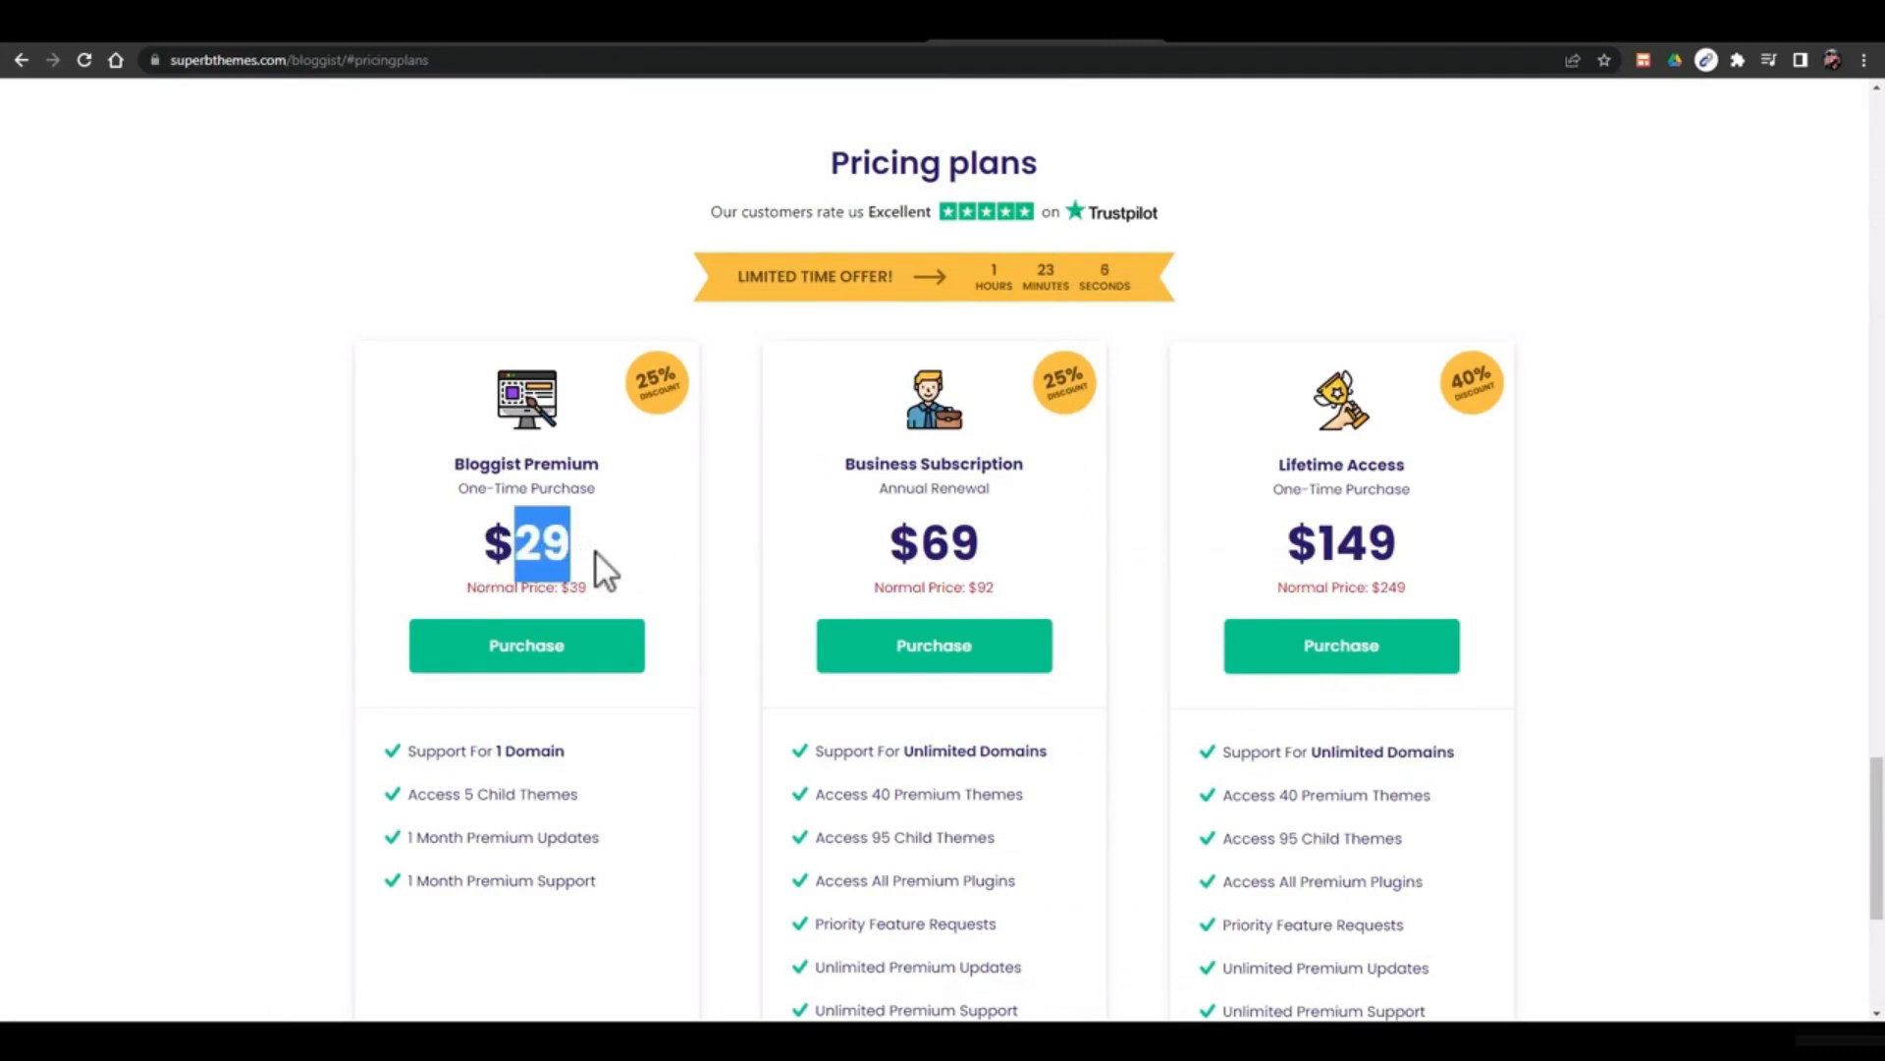
click(525, 556)
drag(526, 557, 560, 557)
drag(926, 538, 980, 539)
Examine plan features, highlighting the 95 child themes and Access 40 Premium Themes lines
scroll(948, 590, down, 2)
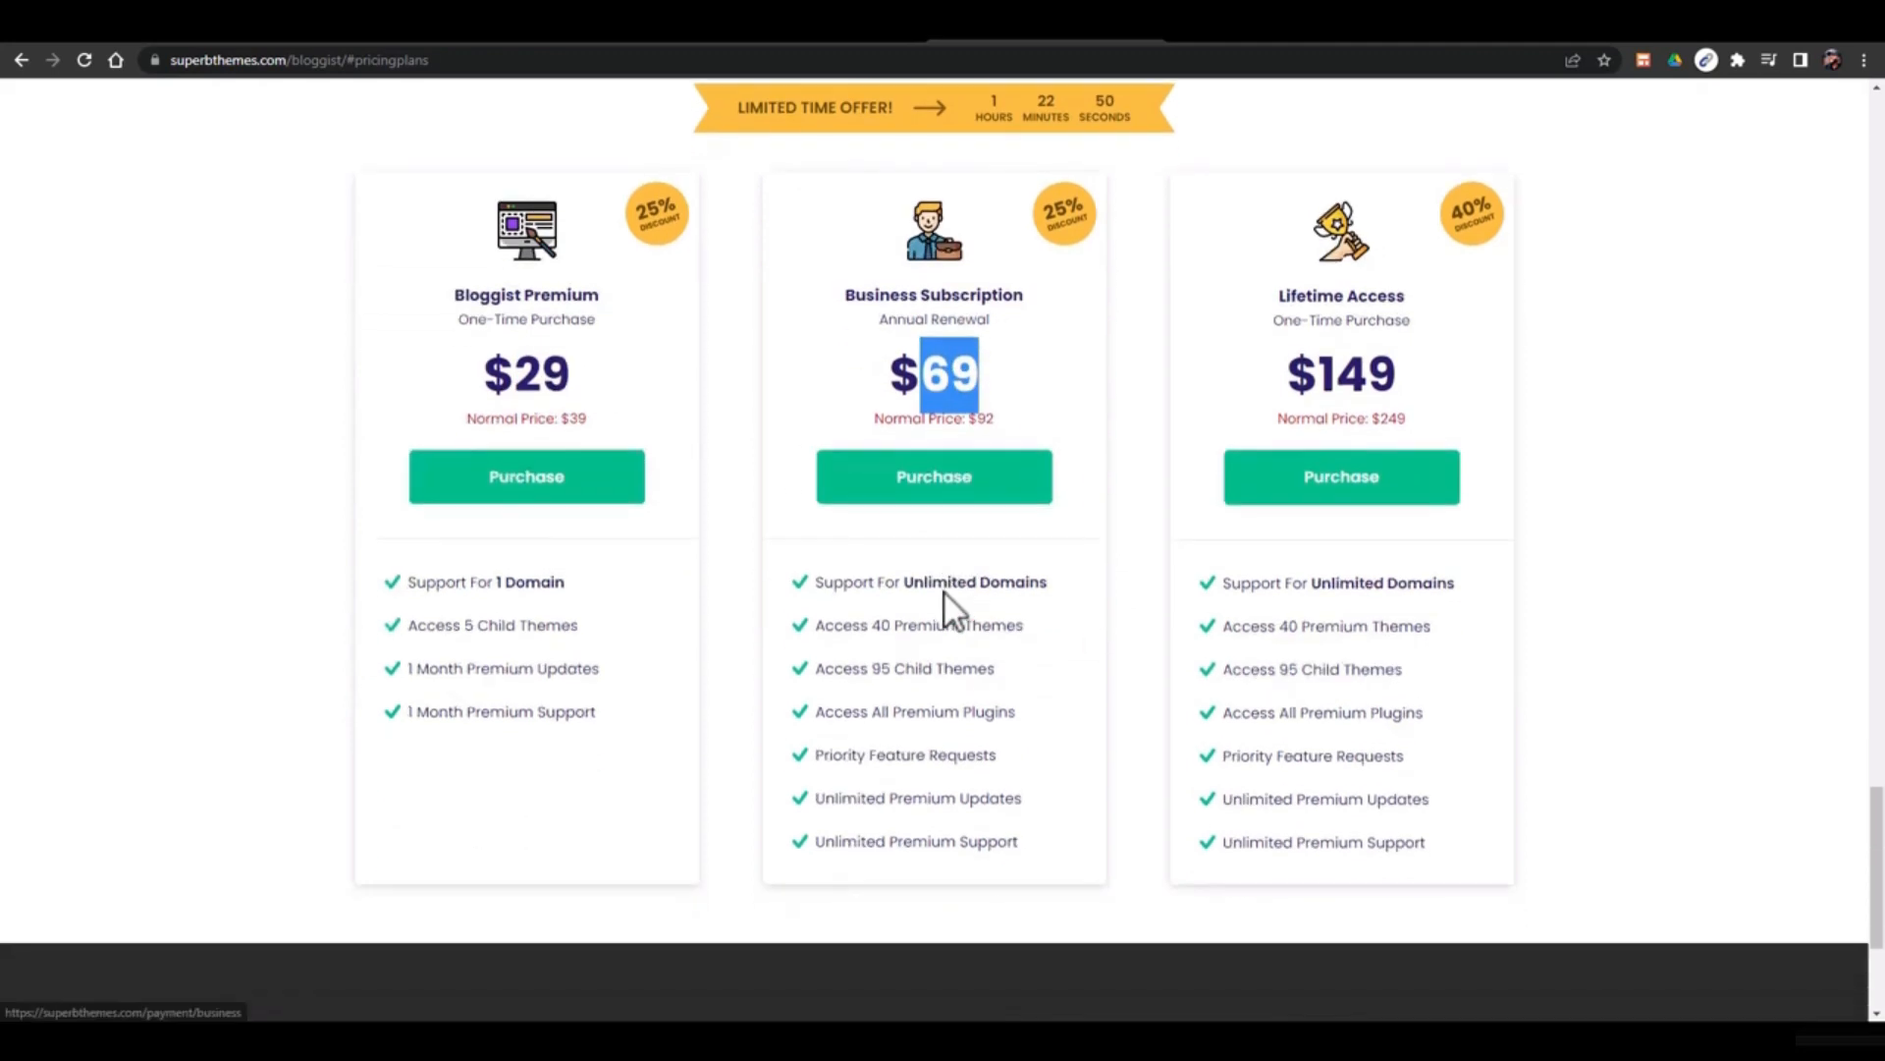
mouse_move(811, 603)
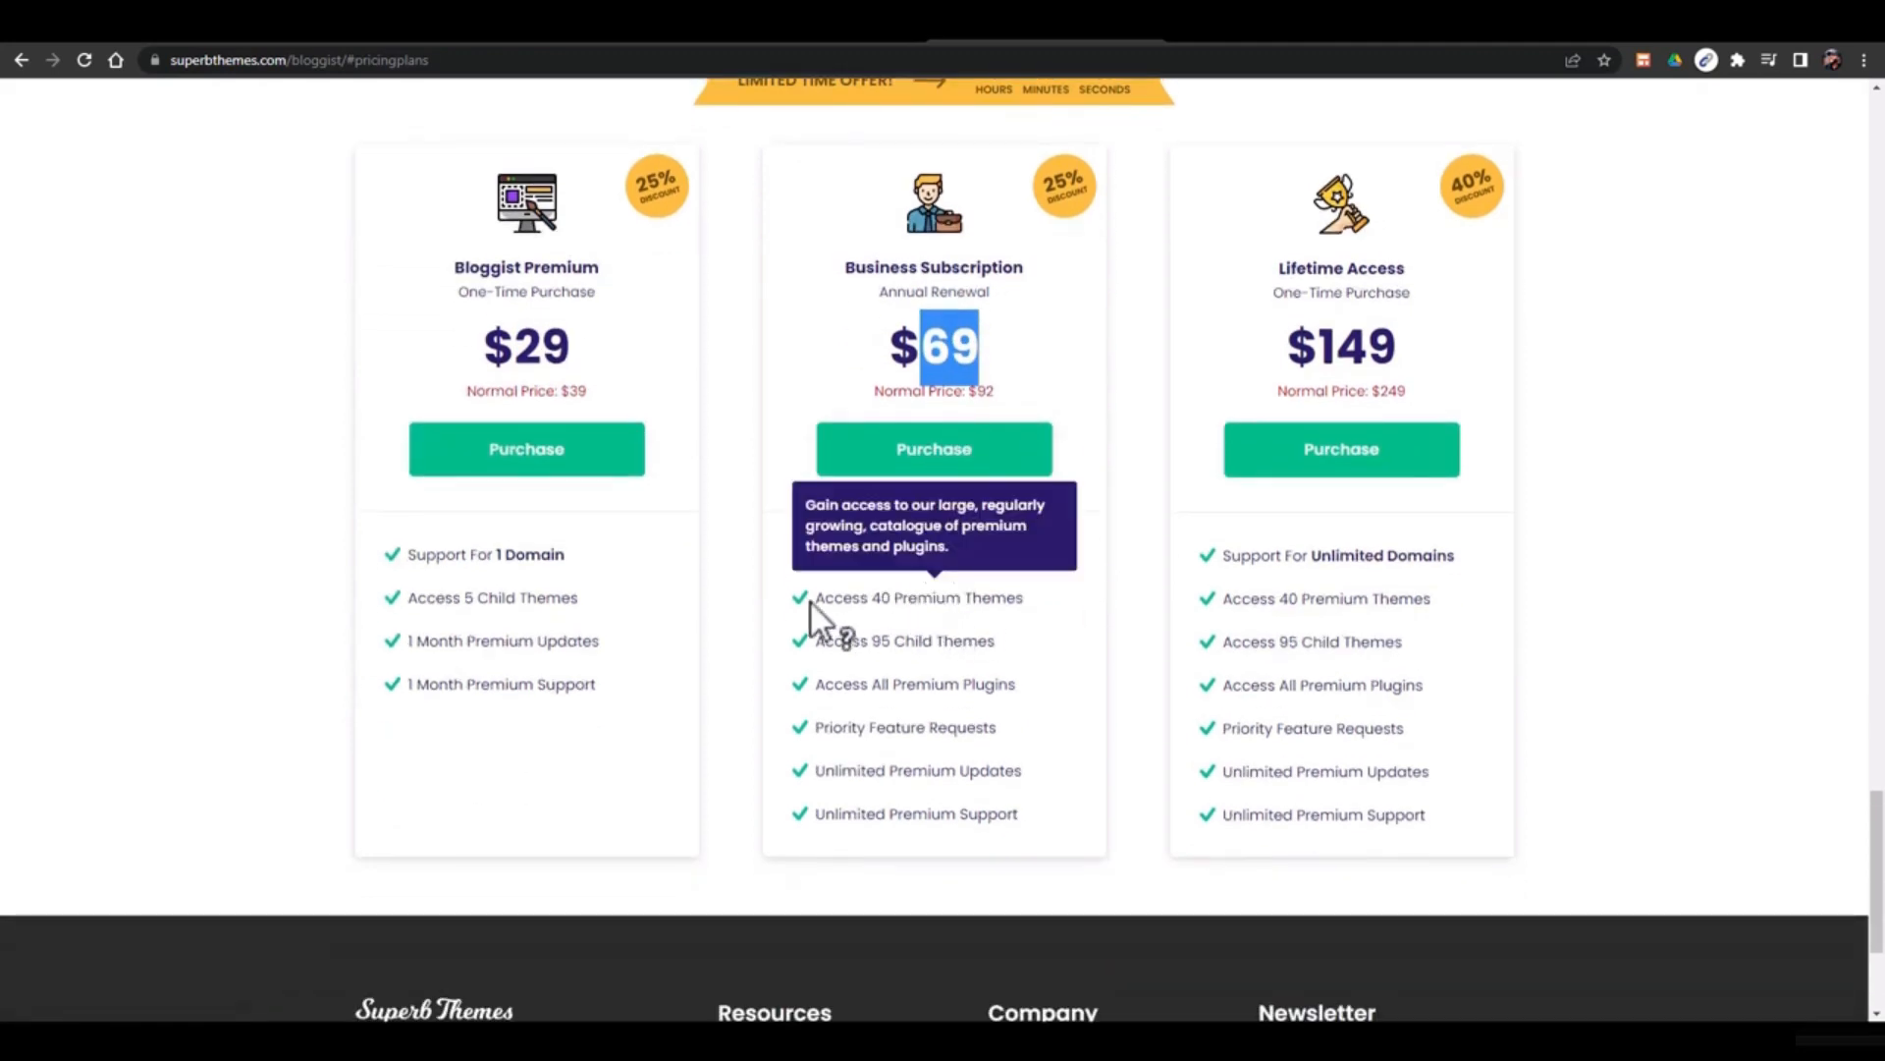
mouse_move(826, 644)
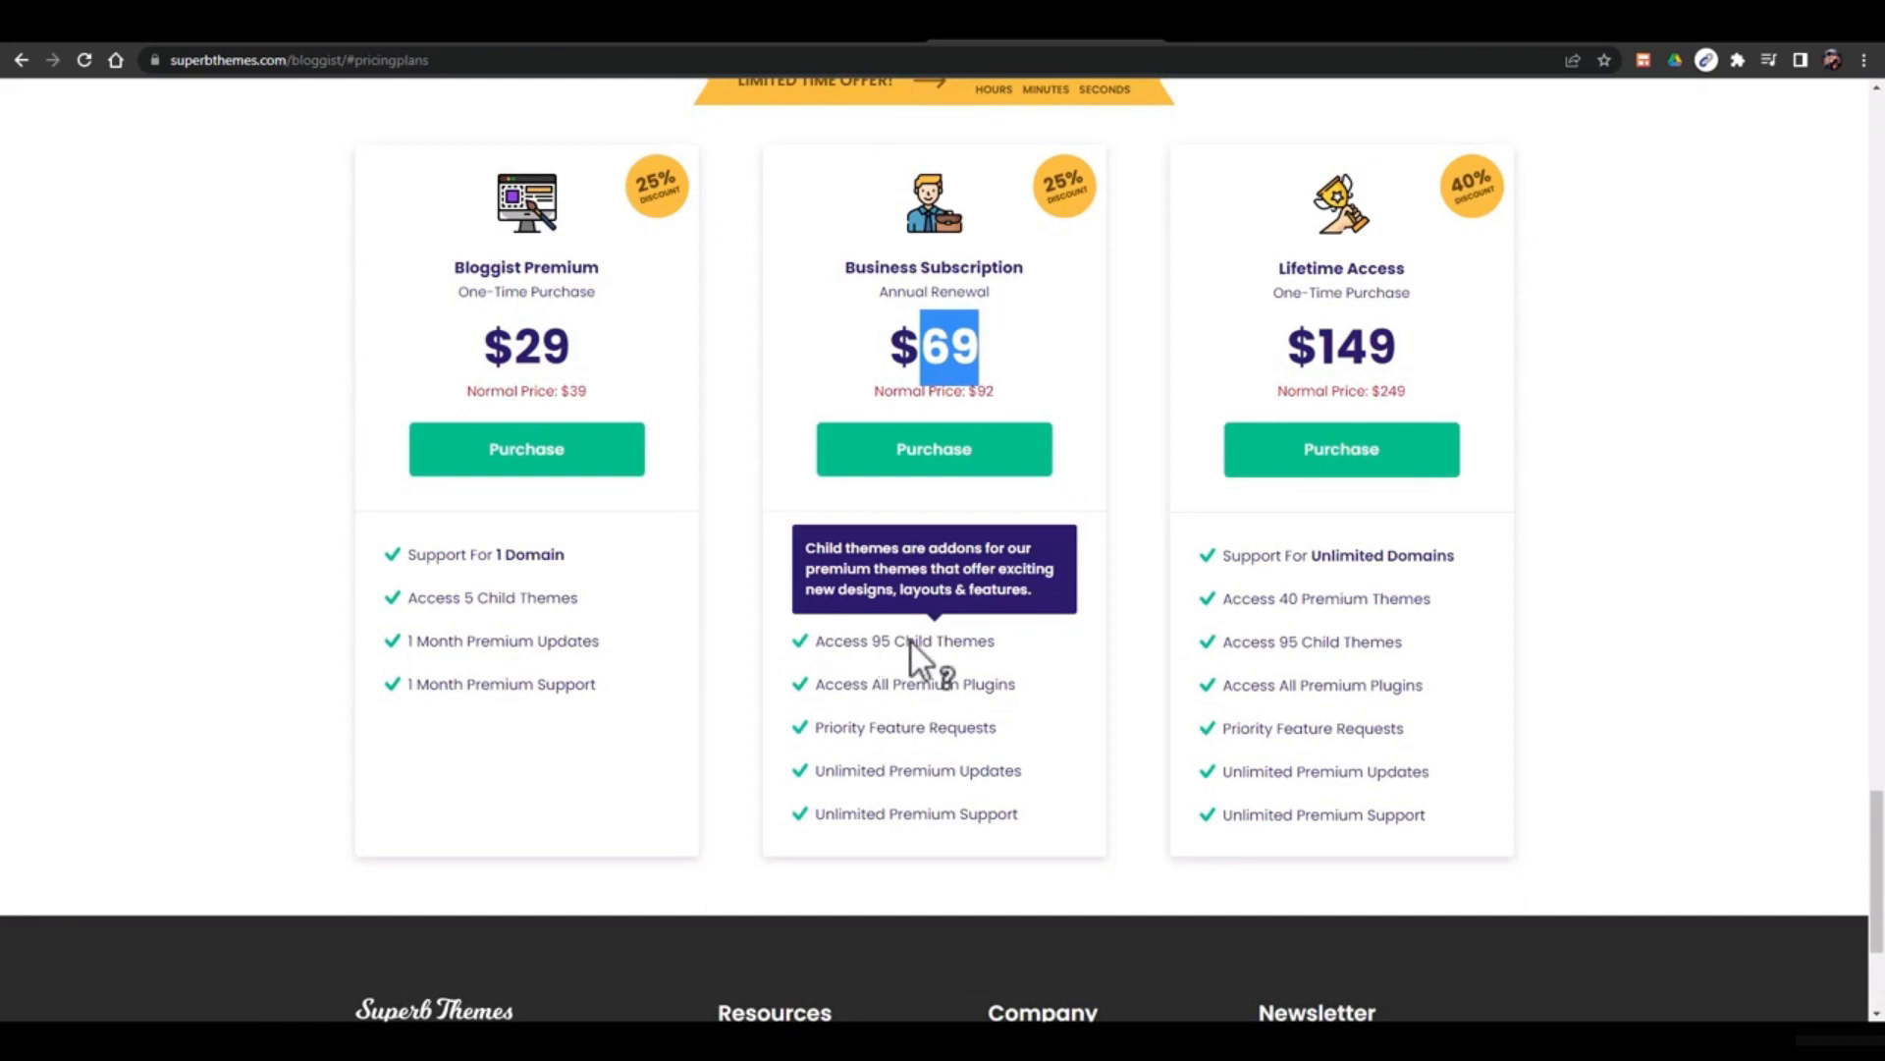
drag(883, 643, 946, 642)
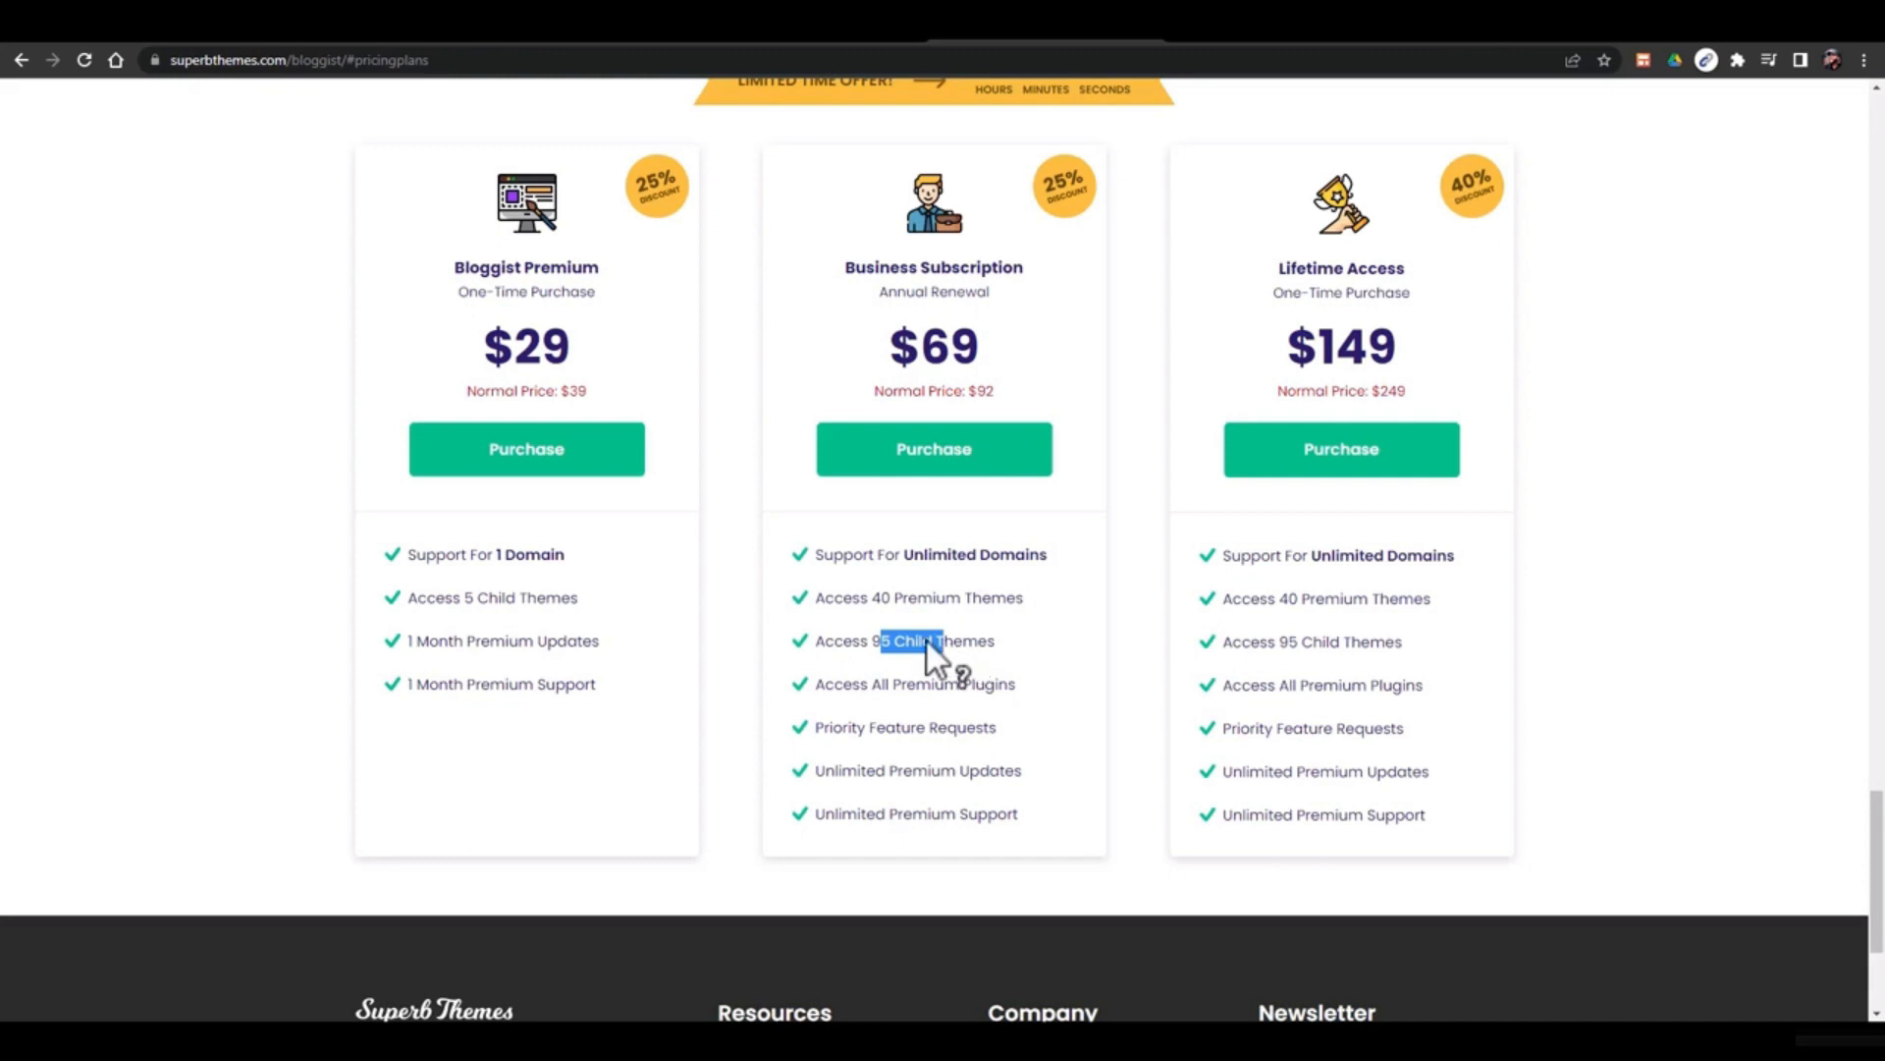
scroll(914, 294, up, 2)
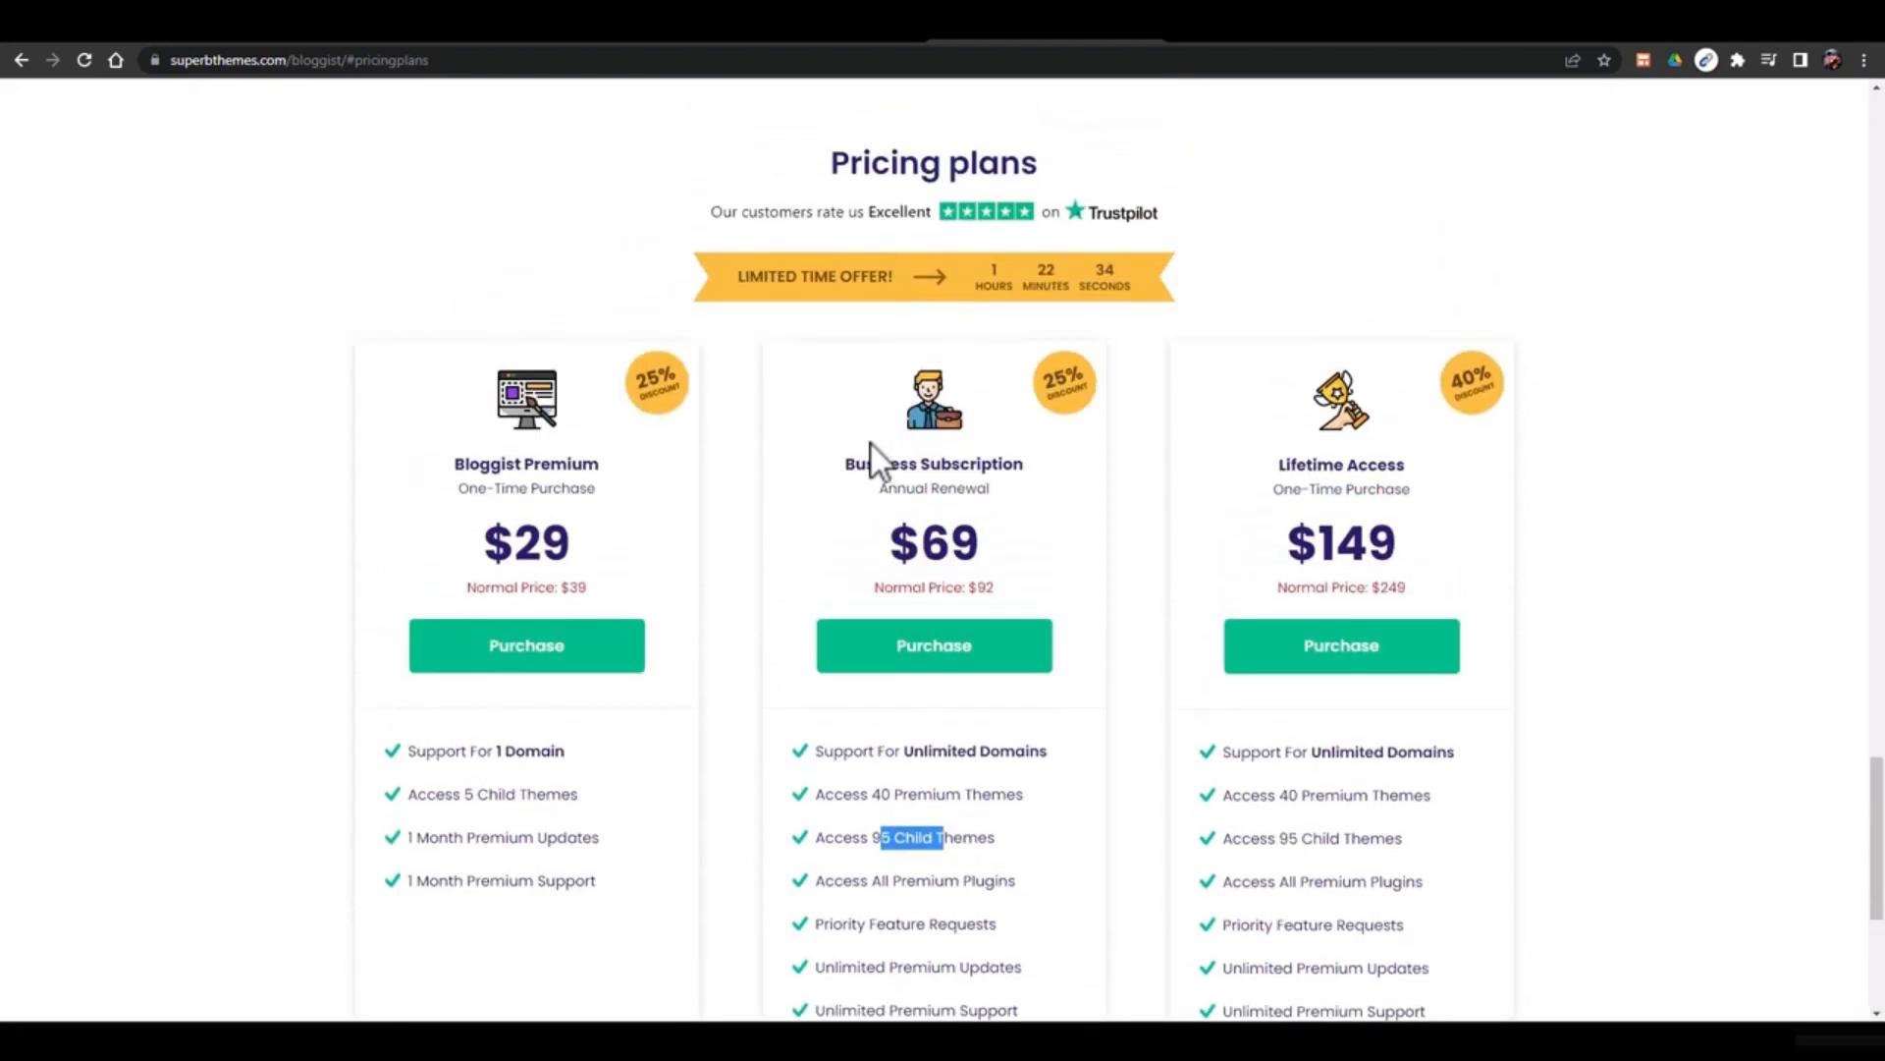
drag(854, 461, 1005, 485)
drag(852, 793, 917, 795)
mouse_move(864, 794)
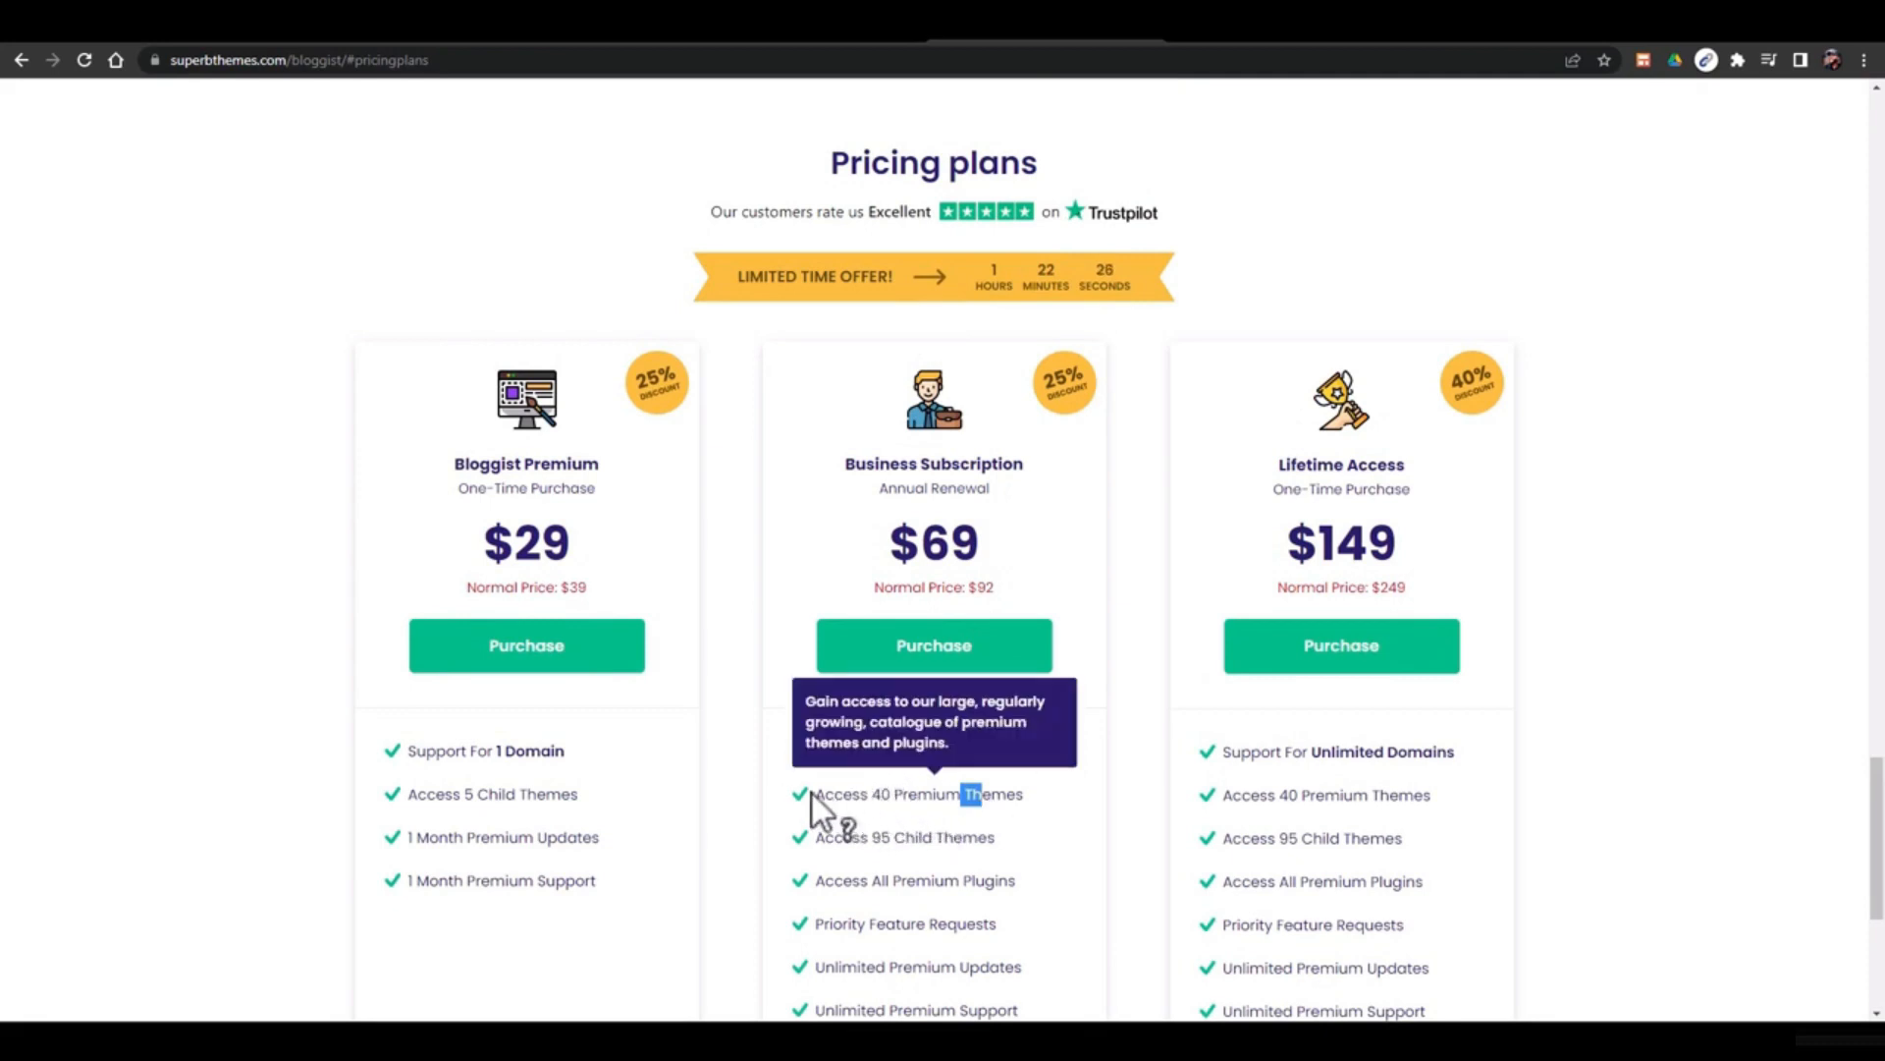
drag(812, 793, 999, 805)
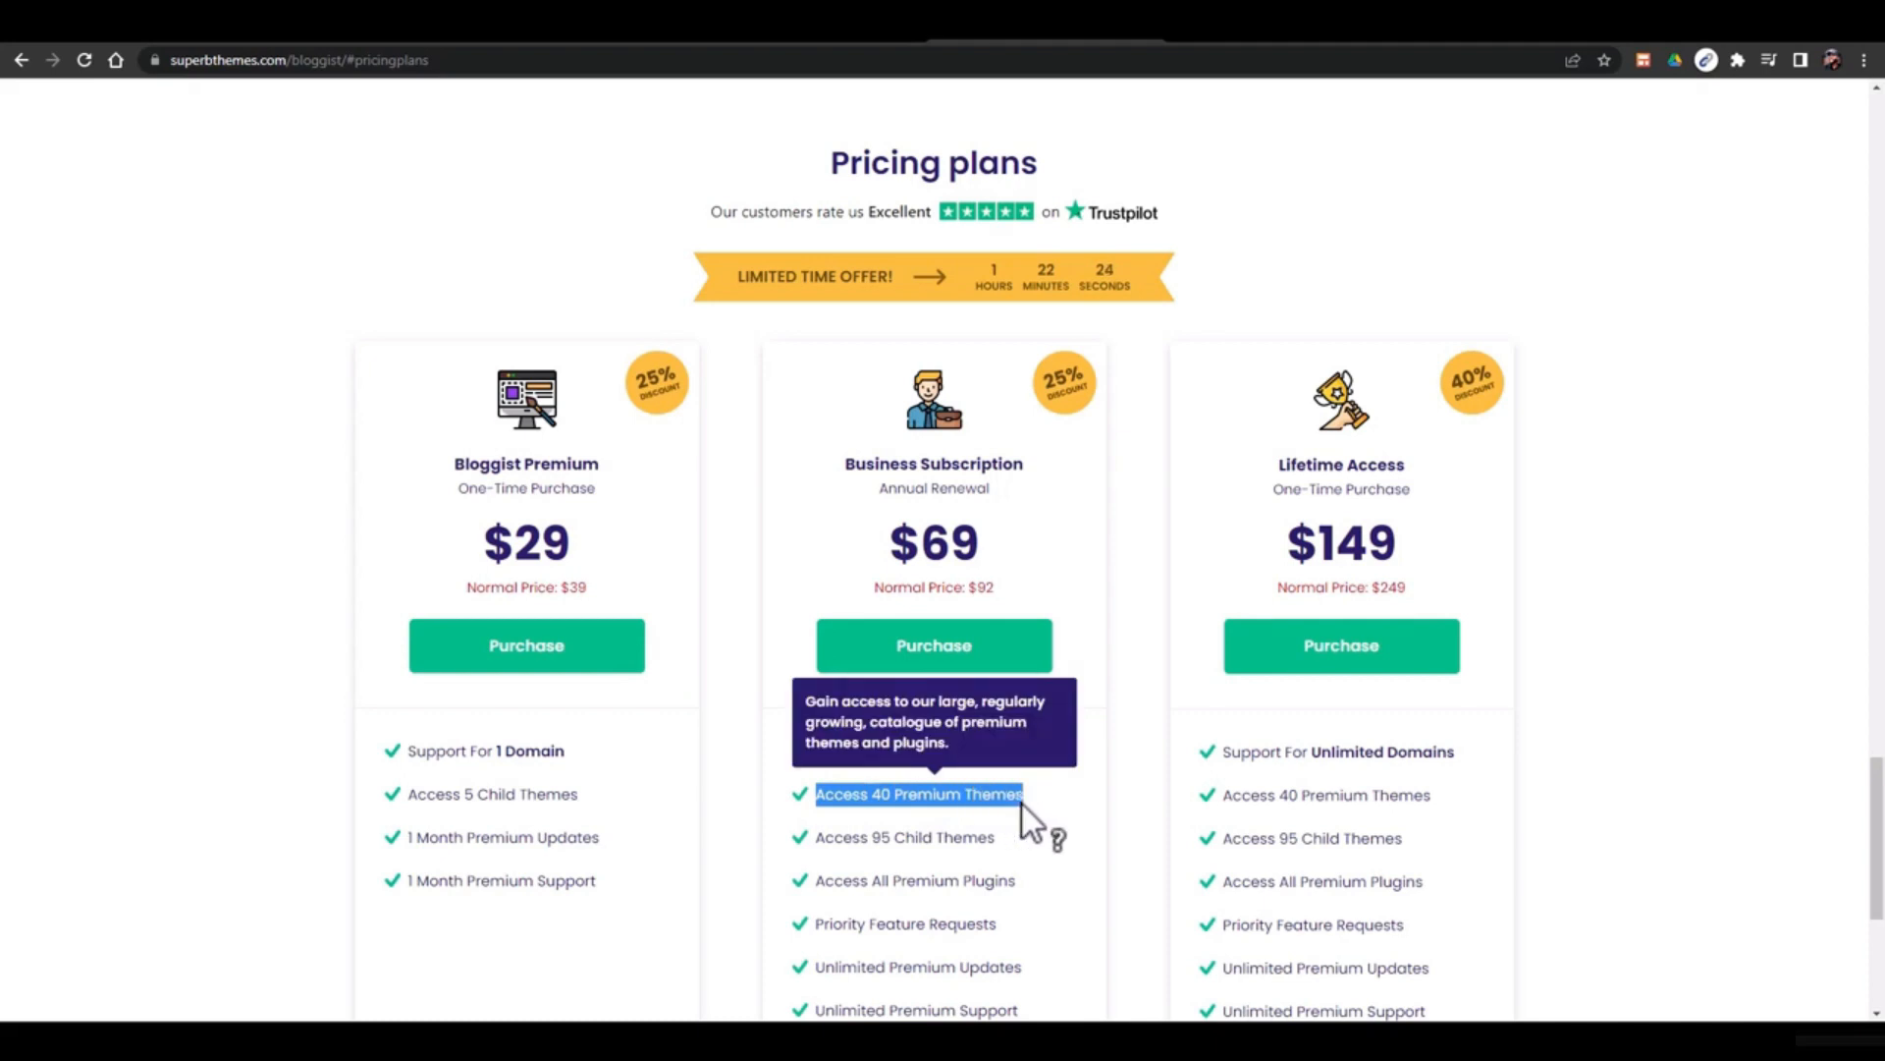
click(895, 719)
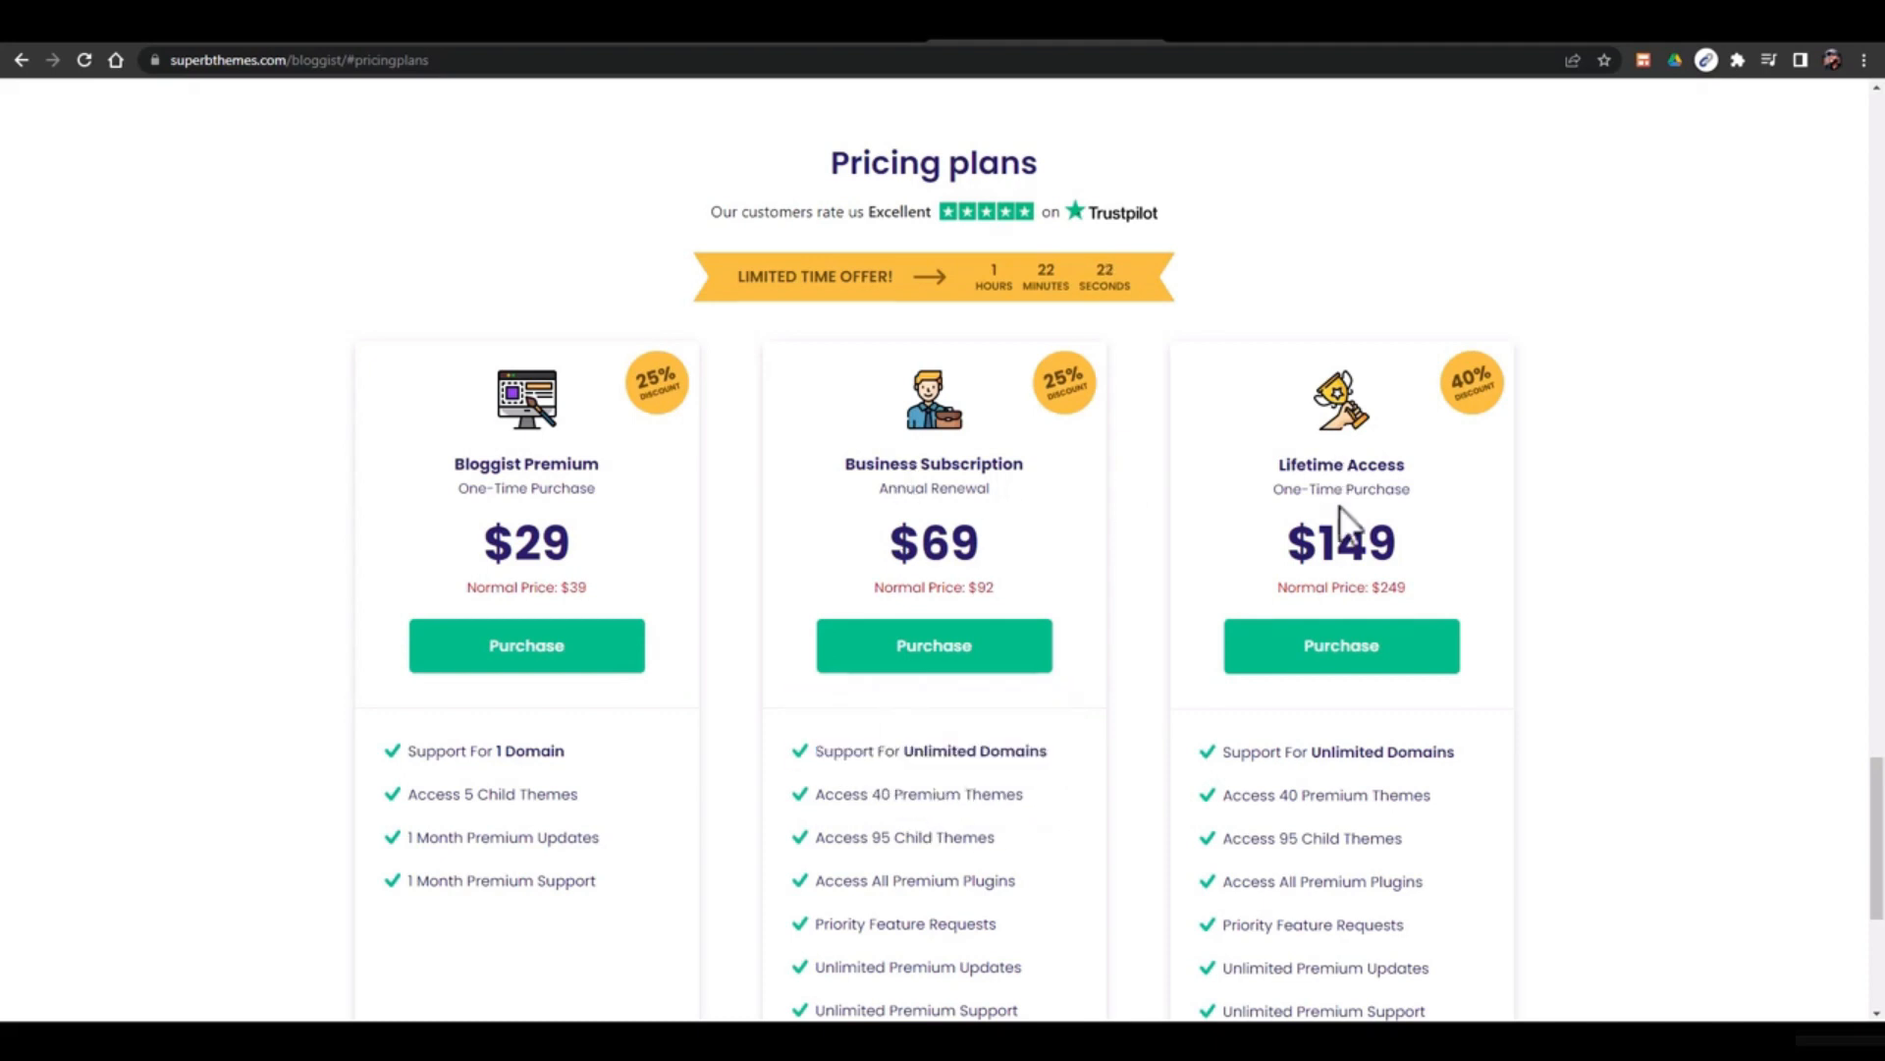
scroll(1341, 510, down, 3)
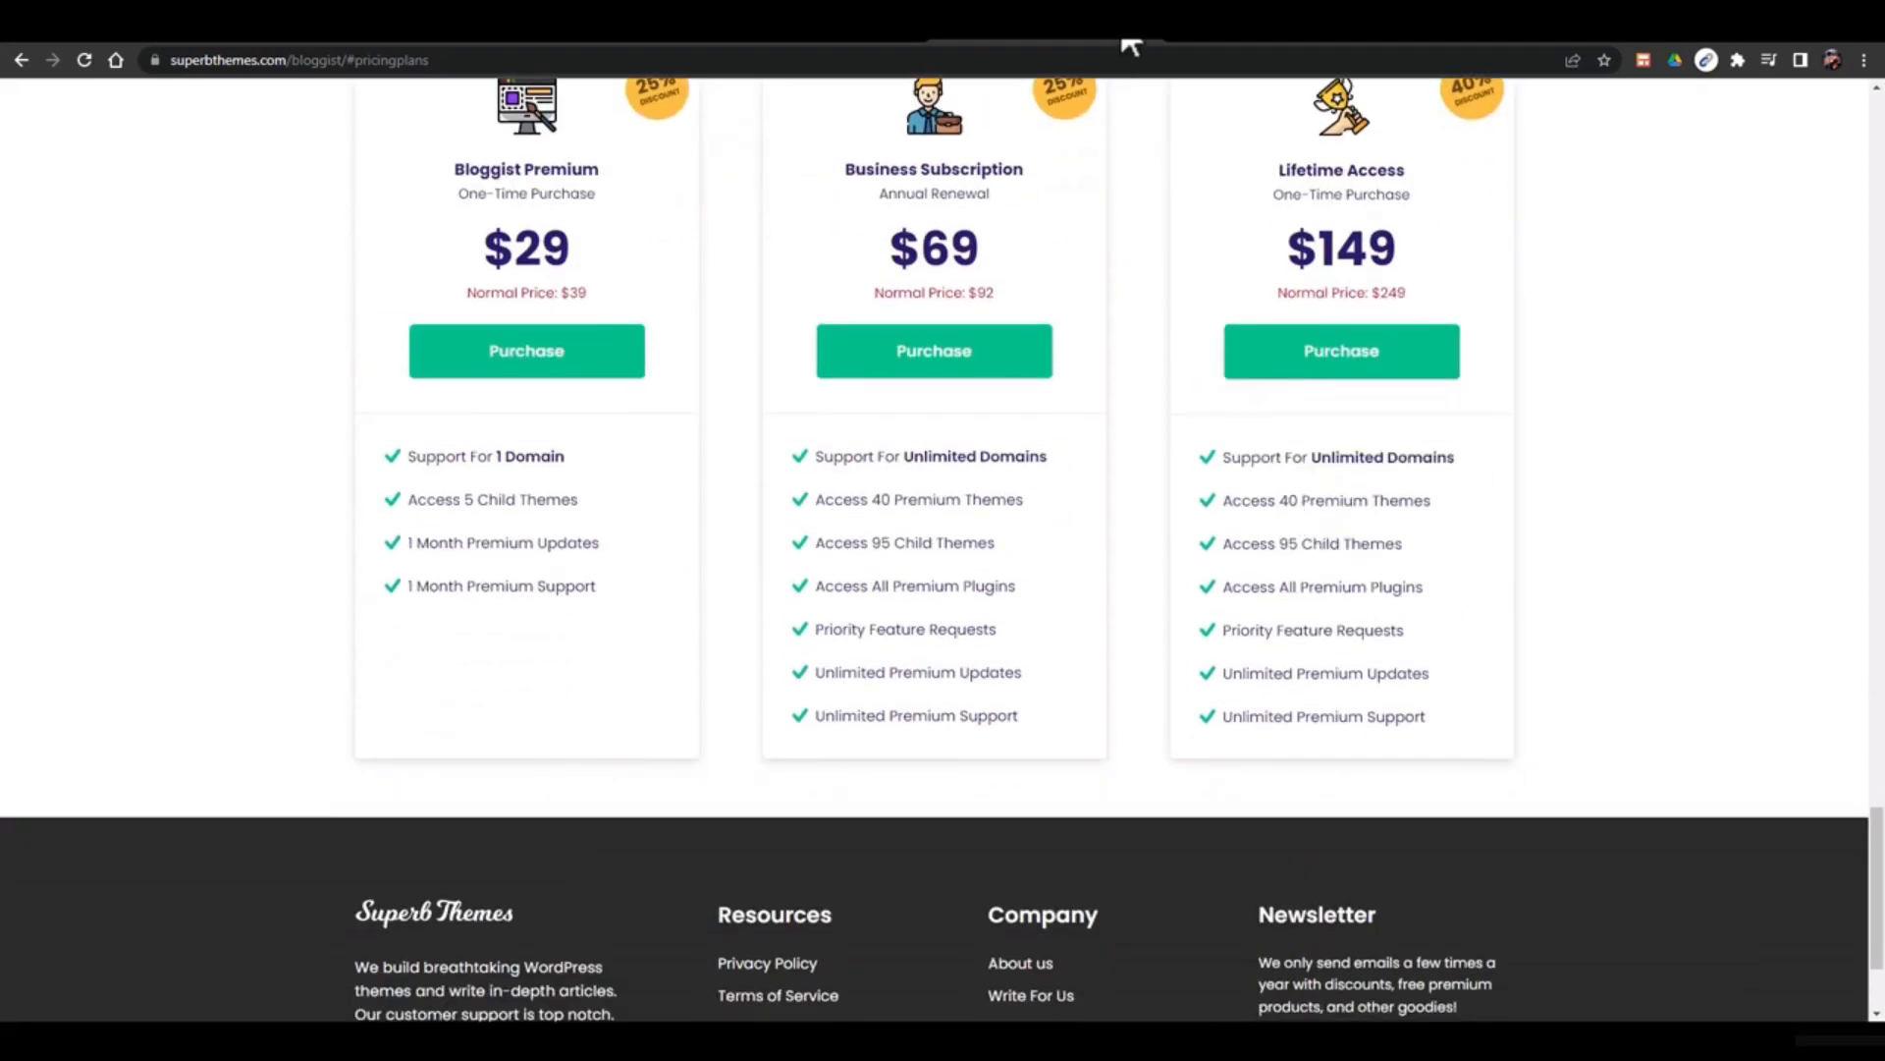